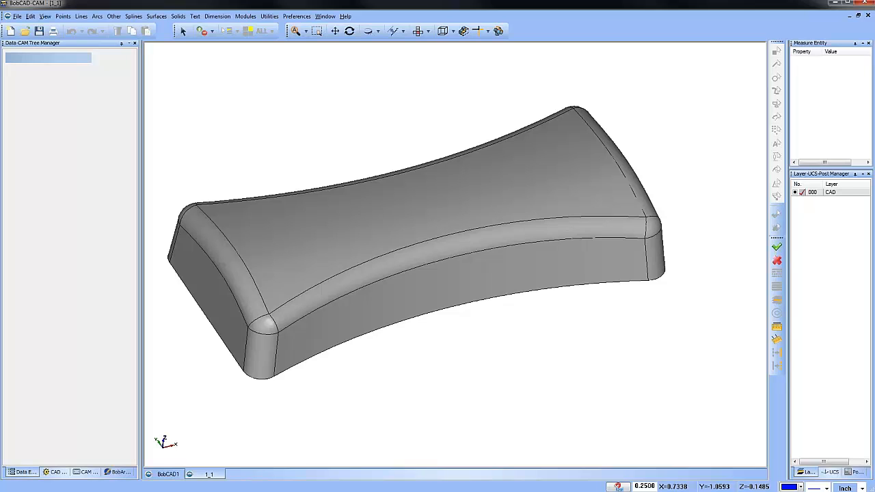
- Show the CAM tree and examine the part in top, front, side and 3D views, then highlight the stock
left_click(89, 472)
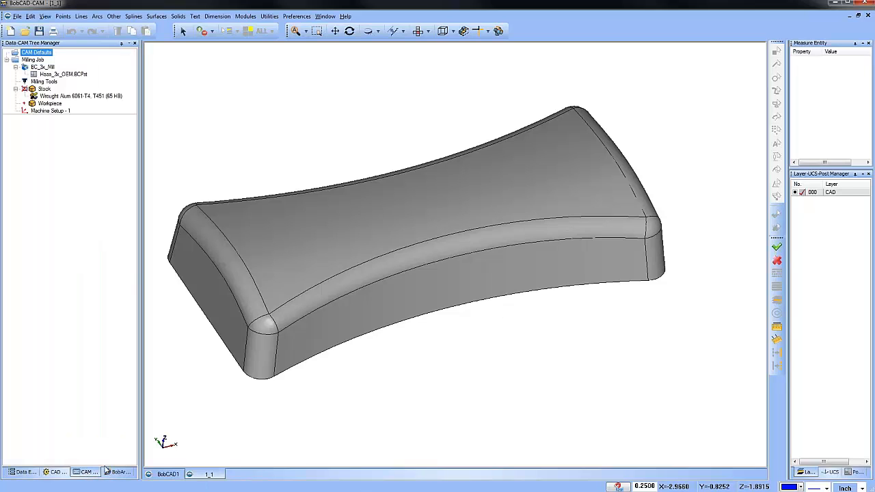
middle_click_drag(509, 301, 566, 294)
scroll(531, 287, "down", 2)
middle_click_drag(534, 259, 540, 322)
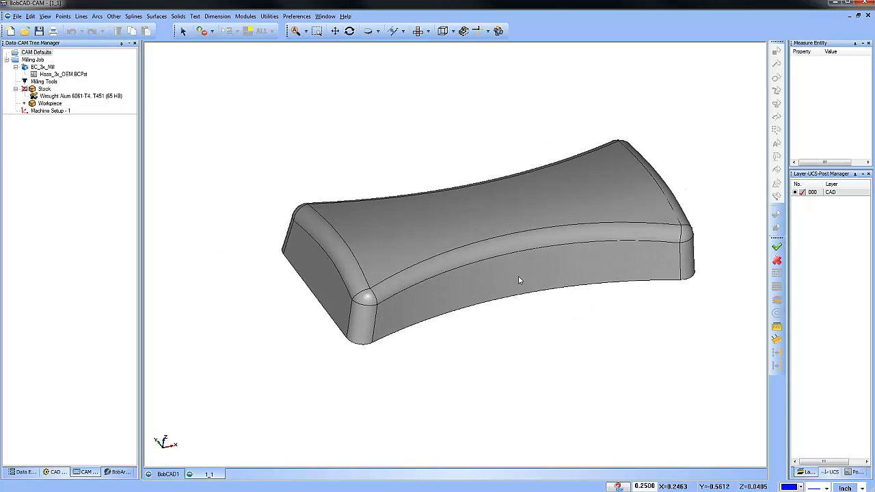
middle_click_drag(496, 294, 472, 316, "ctrl")
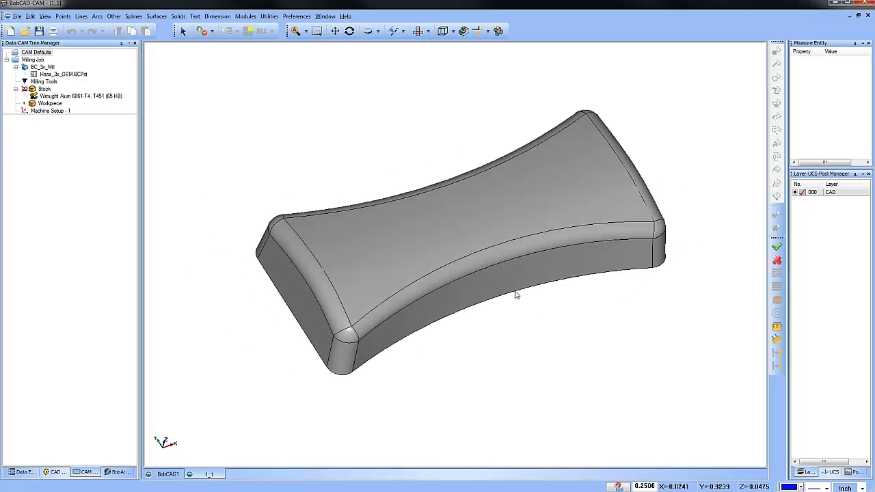
left_click(418, 31)
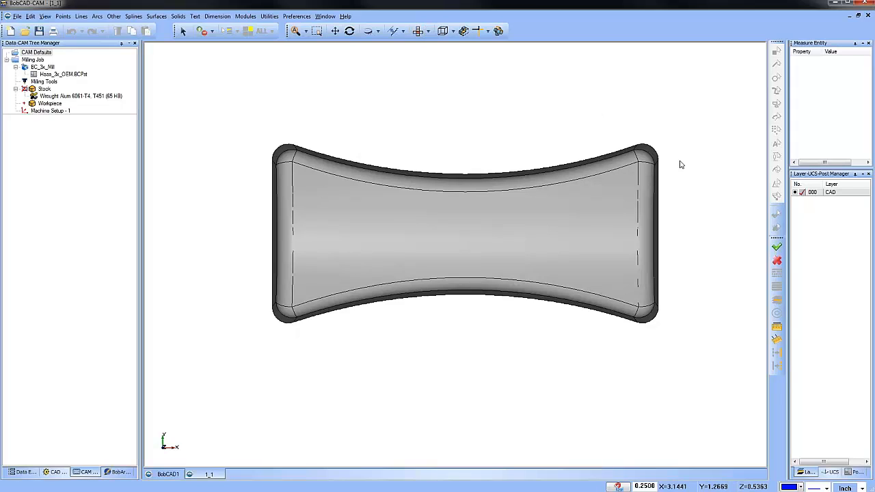
left_click(427, 31)
left_click(438, 54)
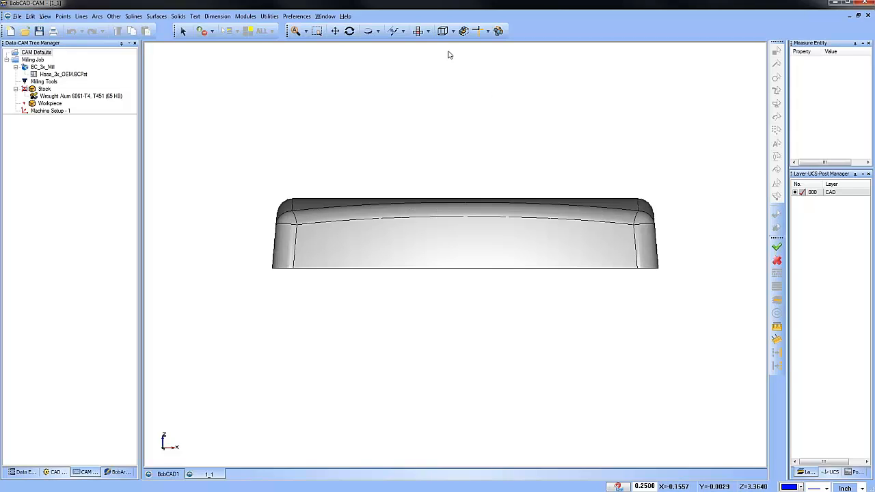
left_click(427, 30)
left_click(440, 90)
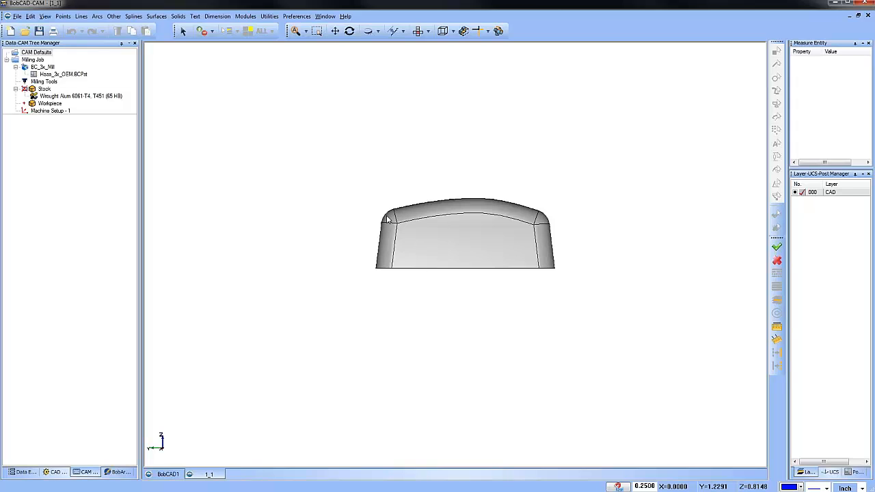
left_click(418, 30)
middle_click_drag(506, 298, 517, 319)
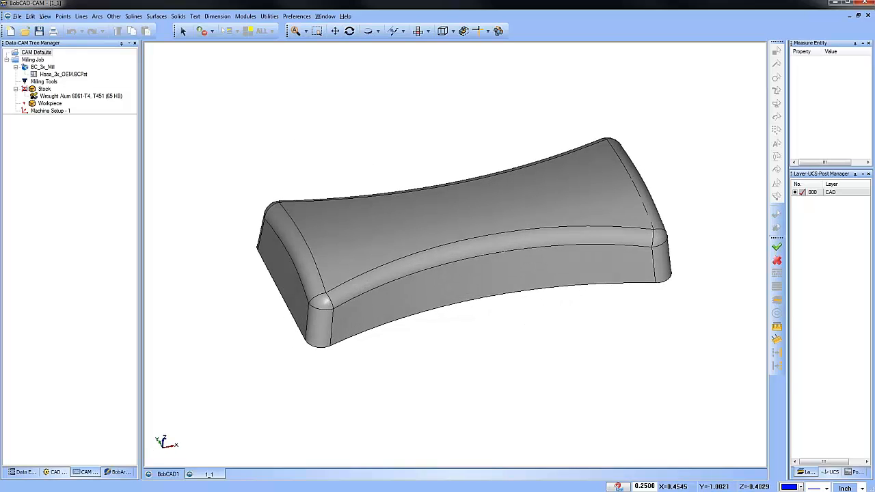
mouse_move(494, 316)
middle_mouse_down()
mouse_move(498, 338)
mouse_move(499, 324)
middle_mouse_up()
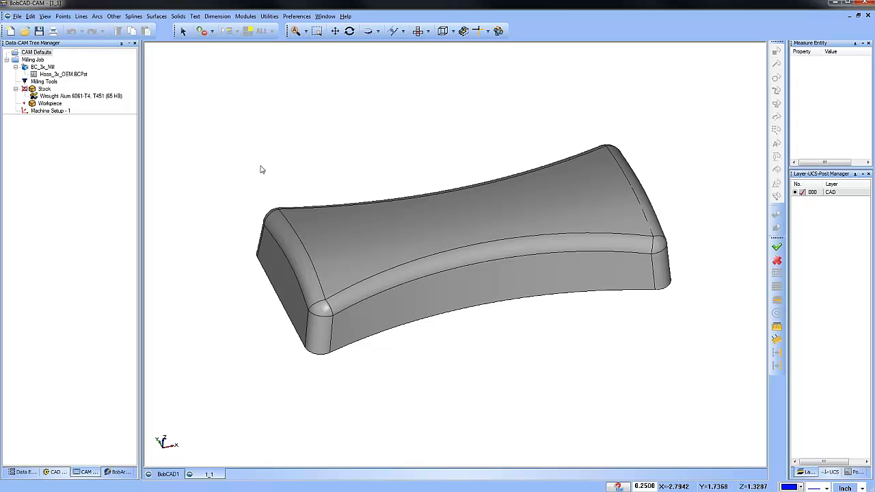
mouse_move(484, 347)
middle_mouse_down()
mouse_move(492, 311)
mouse_move(487, 344)
middle_mouse_up()
left_click(52, 96)
left_click(47, 90)
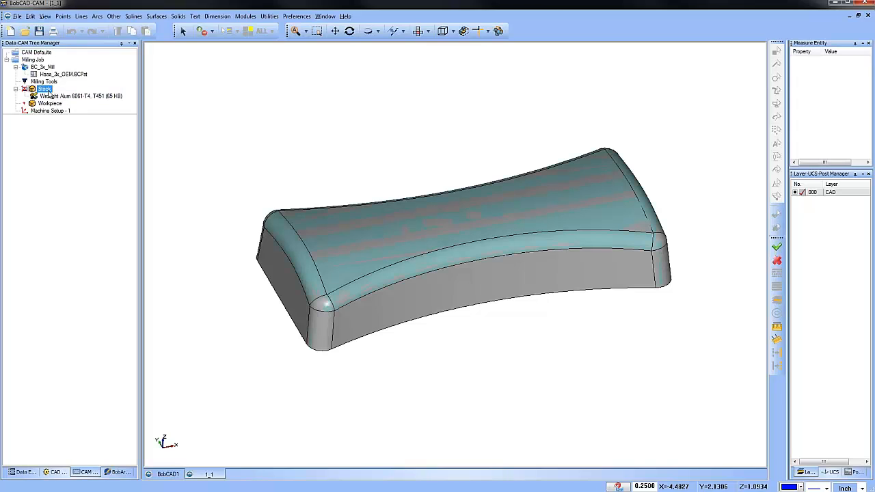
- Add a Mill 3 Axis feature under Machine Setup - 1 and select the grey model as its geometry by color
left_click(51, 110)
mouse_move(463, 334)
middle_mouse_down()
mouse_move(555, 264)
mouse_move(551, 336)
middle_mouse_up()
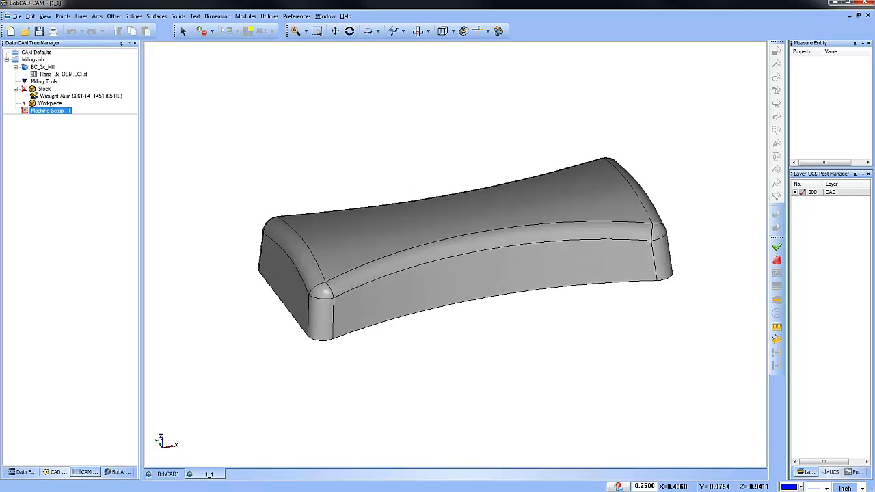
right_click(59, 111)
left_click(109, 185)
left_click(393, 156)
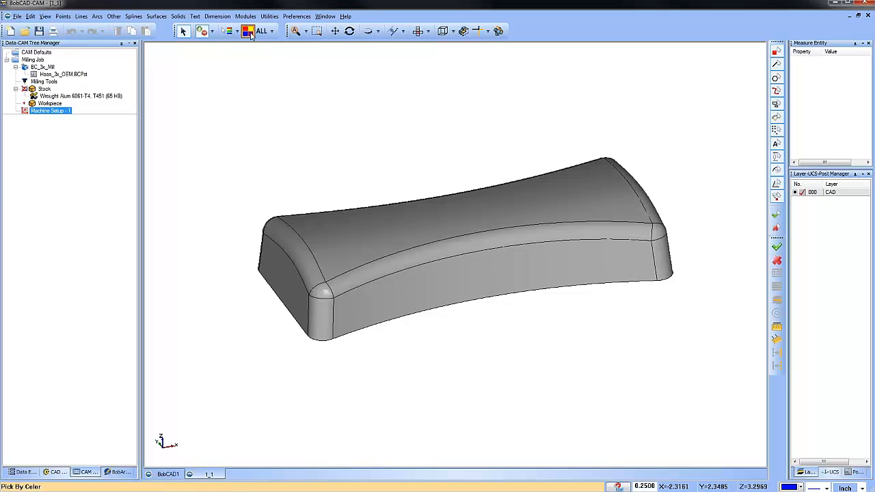
left_click(248, 31)
left_click(443, 213)
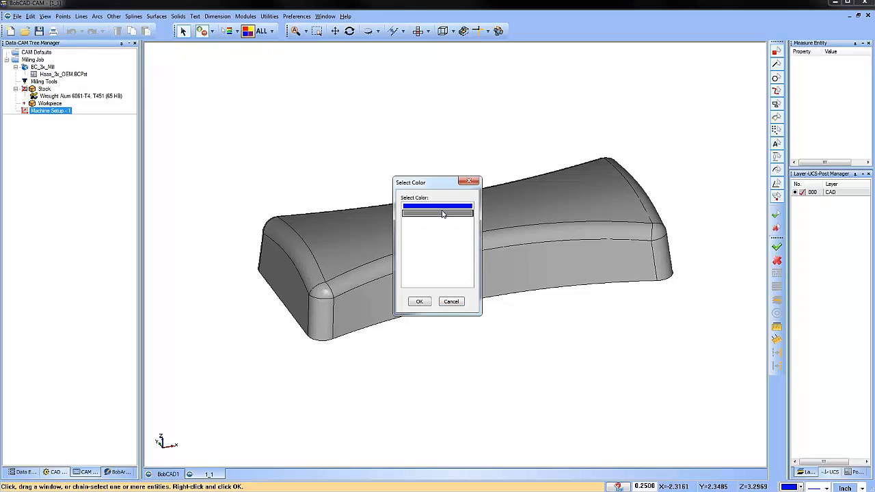
left_click(423, 303)
right_click(291, 131)
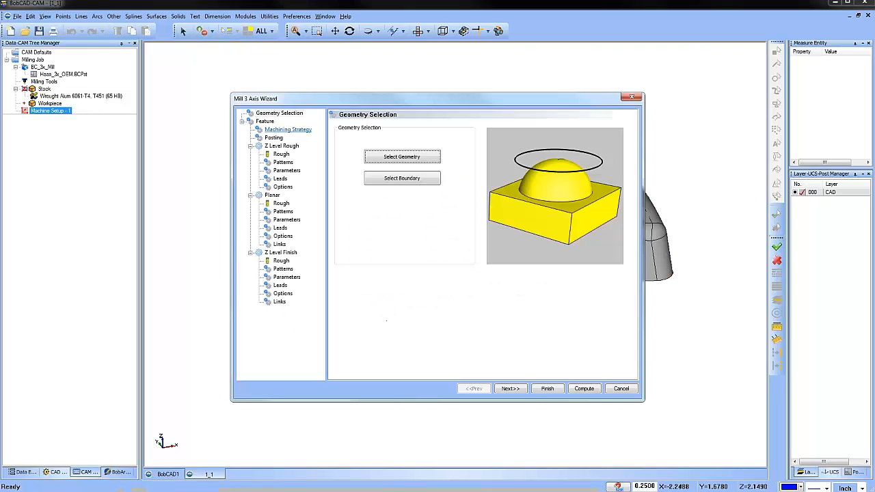
- Set the feature's machining strategy to the standard Planar operation
left_click(518, 389)
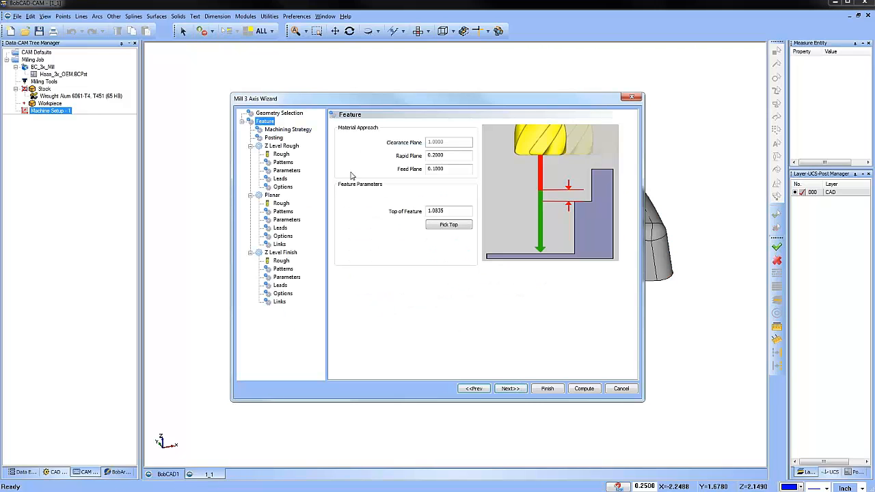
left_click(288, 129)
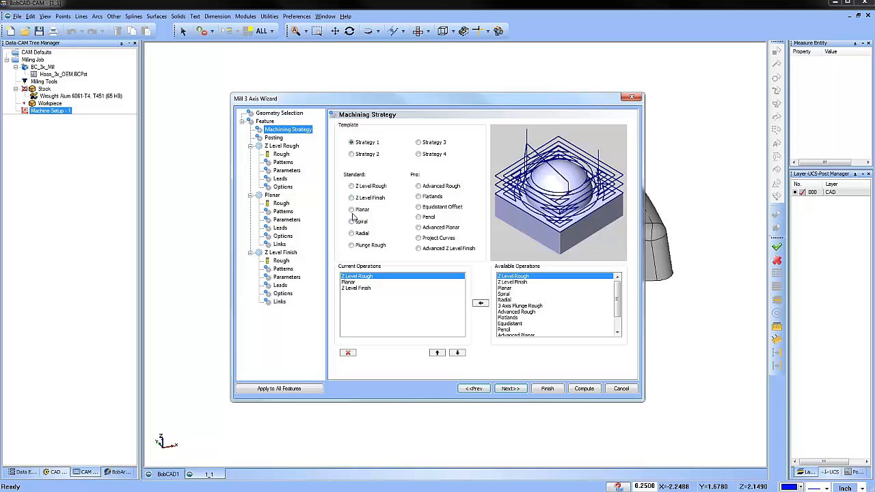
left_click(351, 210)
left_click(509, 389)
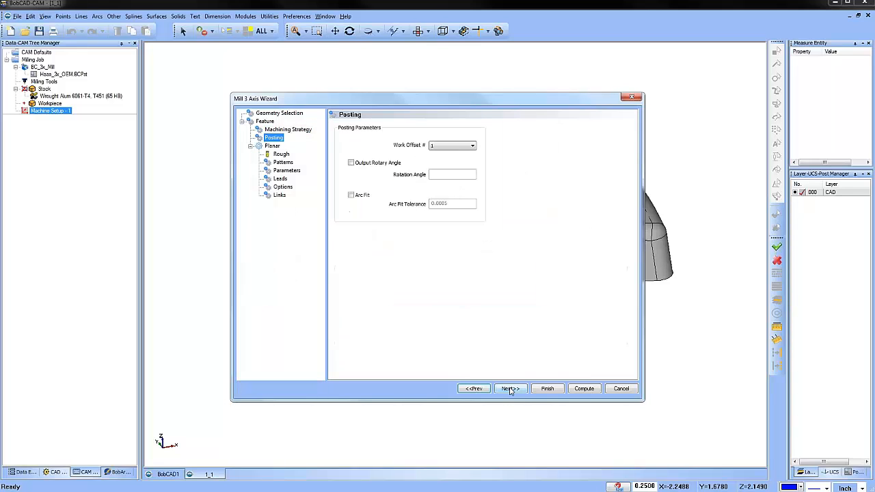
- Set the Planar cut pattern's lace angle to 45
left_click(281, 154)
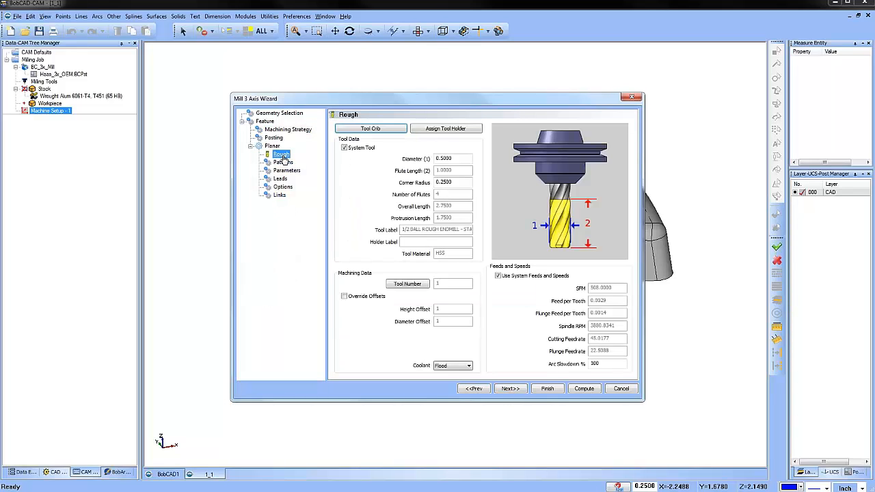
left_click(283, 162)
double_click(444, 225)
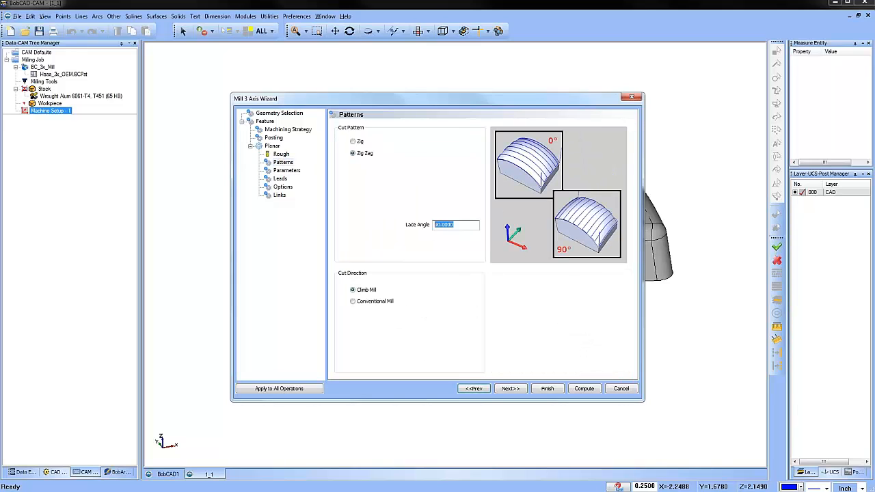
type("45")
- Set the Planar machining tolerance to .001 and compute the toolpath
left_click(294, 171)
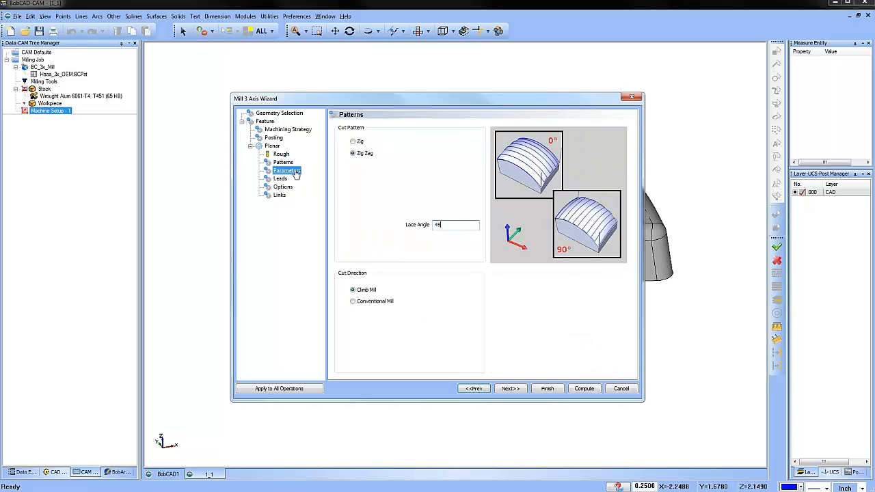
double_click(451, 240)
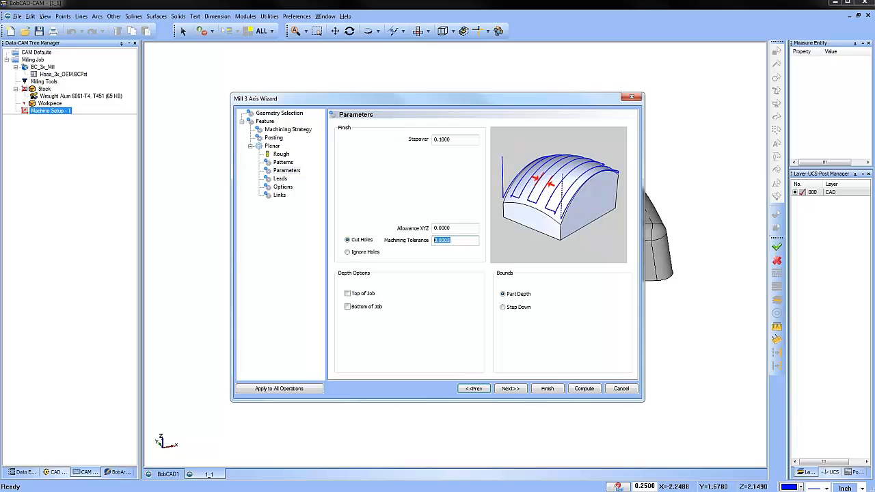
type(".001")
left_click(583, 388)
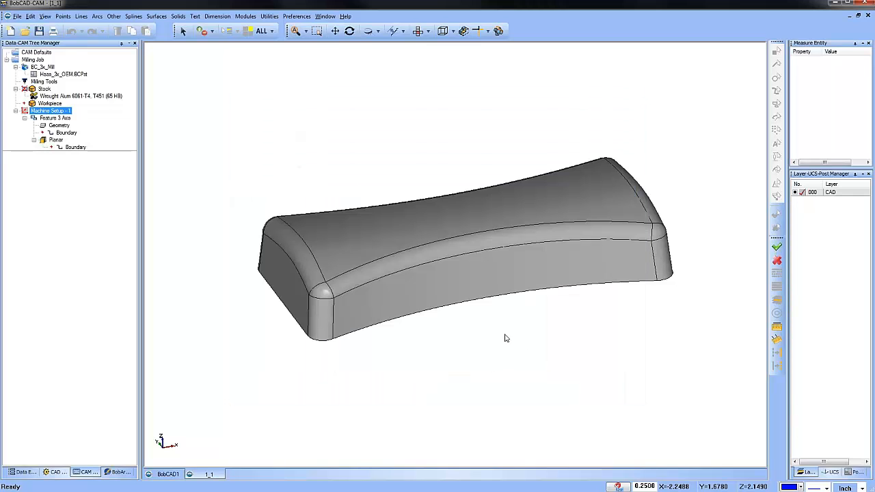
- Backplot the Planar toolpath from start to end and inspect the passes over the part
left_click(76, 147)
right_click(56, 140)
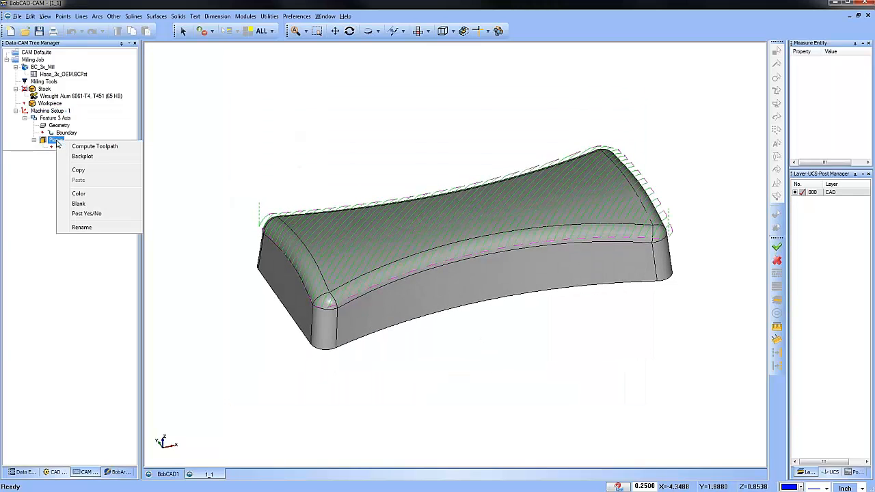
left_click(82, 156)
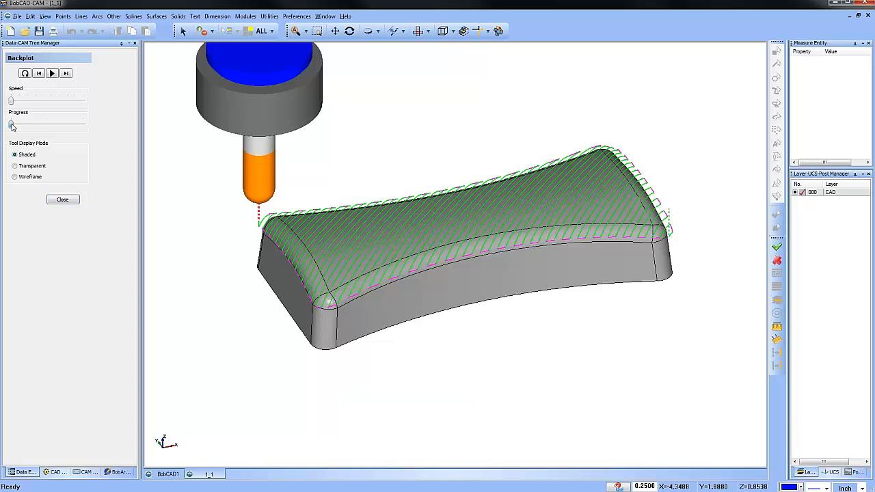
left_click_drag(11, 126, 106, 127)
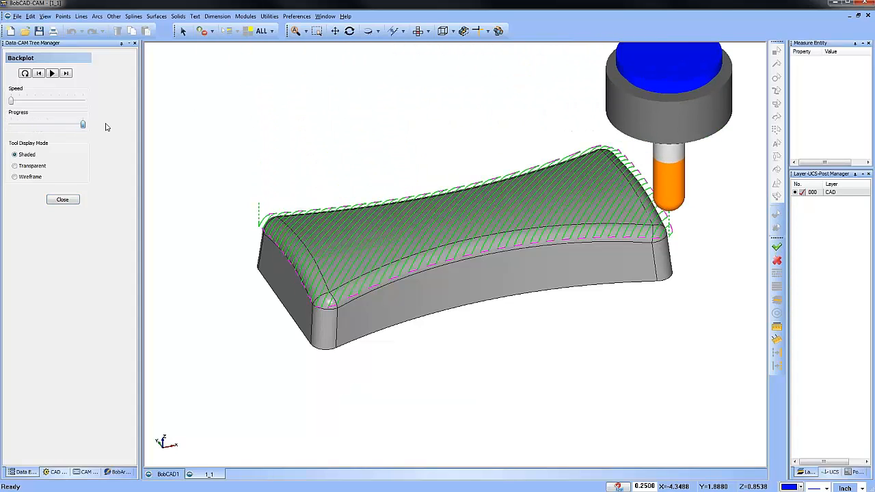
left_click(78, 203)
middle_click_drag(541, 295, 522, 312)
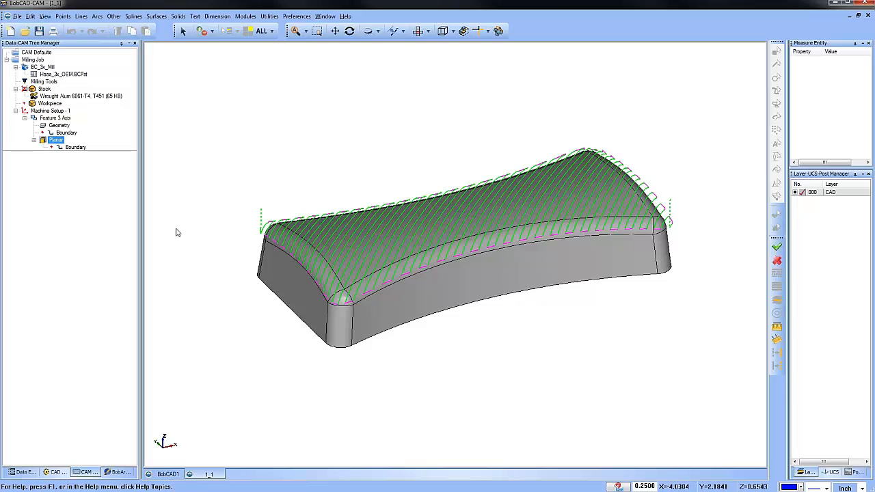
middle_click_drag(505, 340, 504, 343)
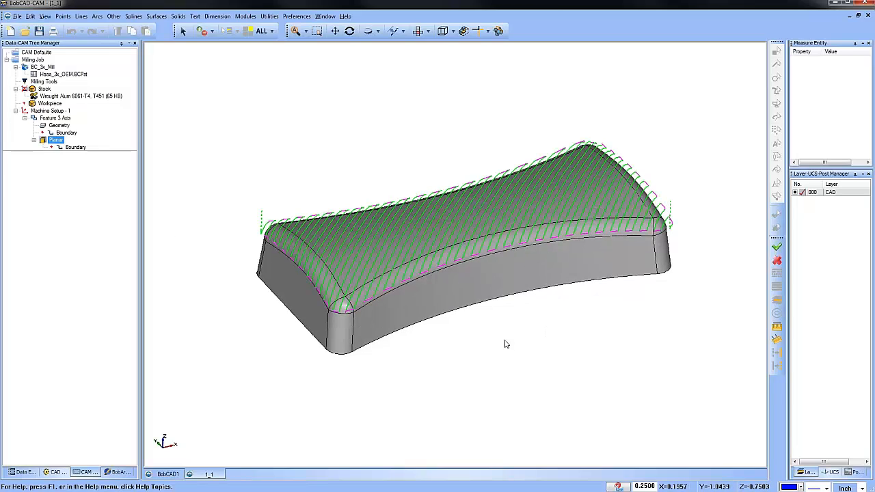
- Run the machining simulation of the Planar toolpath, inspect the cut surface up close, and exit the simulation
left_click(245, 16)
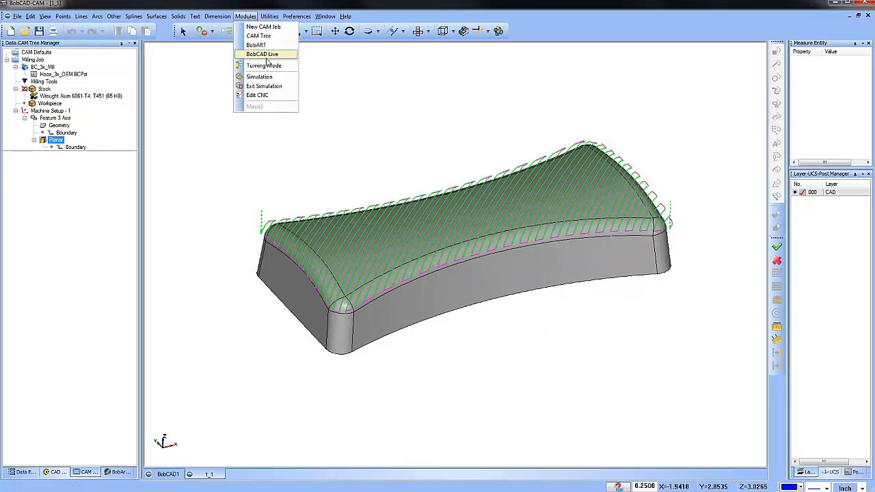
left_click(275, 82)
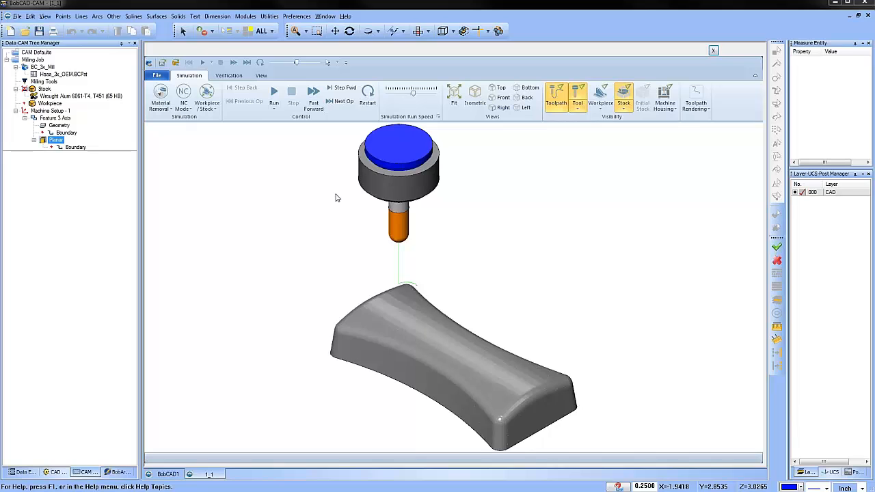
left_click(274, 93)
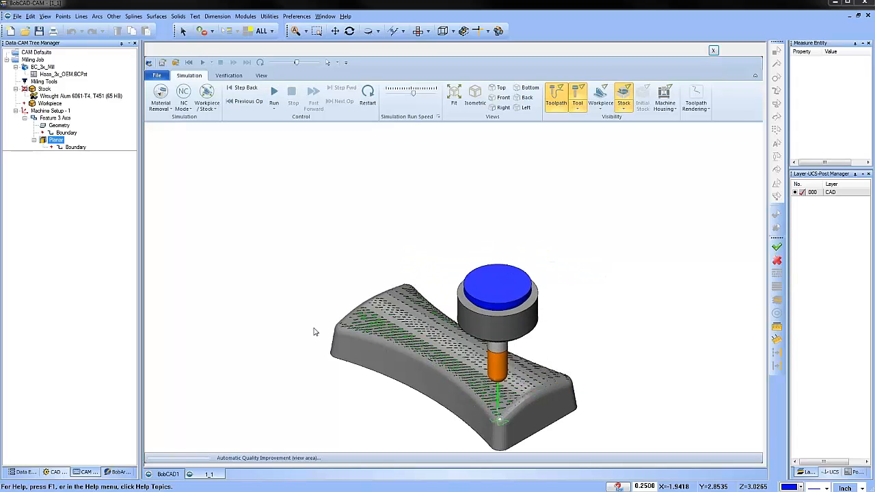
middle_click_drag(427, 299, 447, 369)
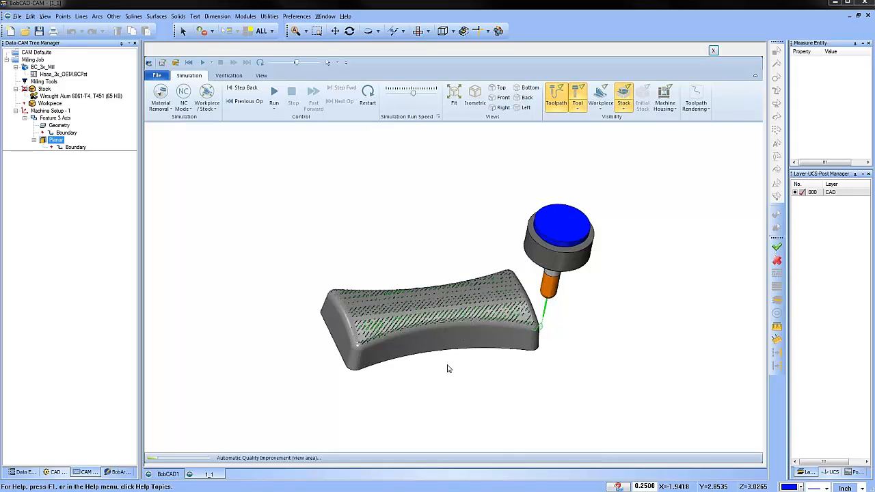
middle_click_drag(498, 276, 498, 351)
scroll(492, 348, "up", 2)
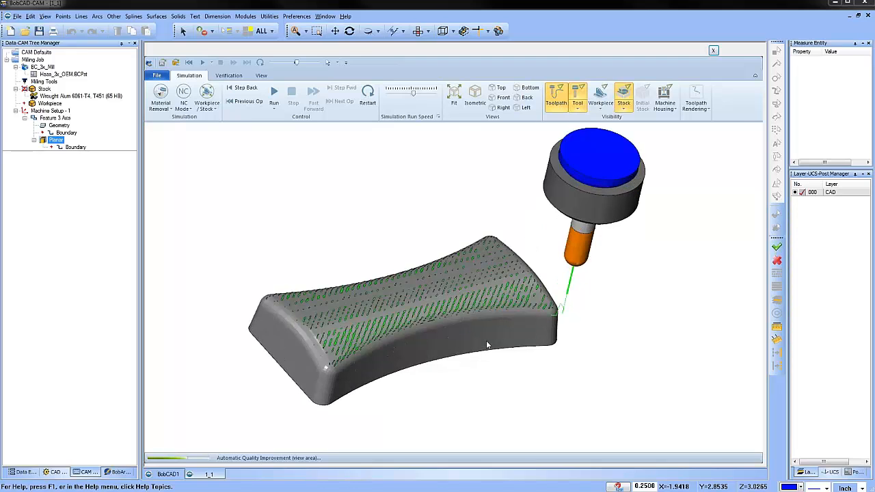
left_click(713, 50)
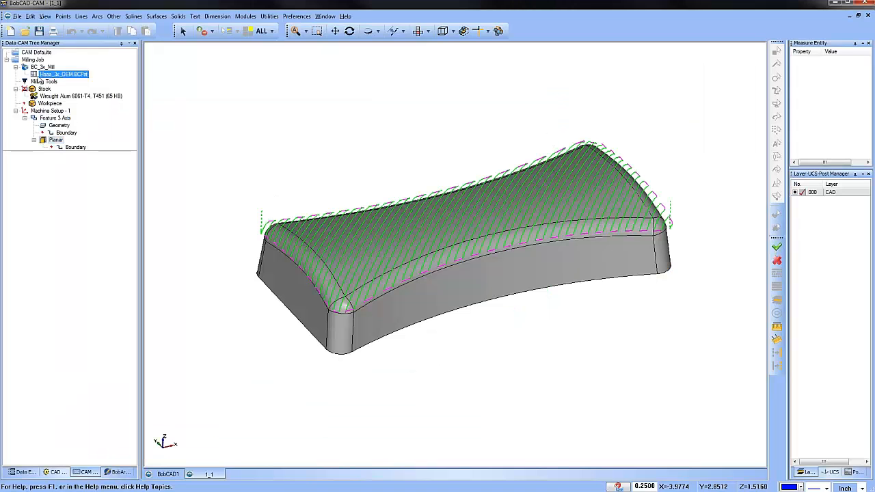
- Edit the 3 Axis feature, set the Planar Allowance XYZ to -.015, and recompute the toolpath
right_click(61, 122)
left_click(91, 128)
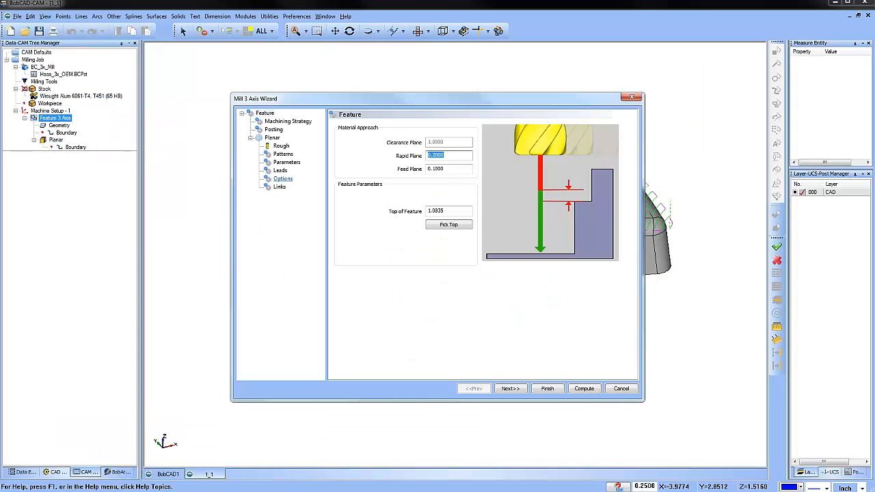
left_click(287, 161)
left_click(466, 227)
double_click(466, 228)
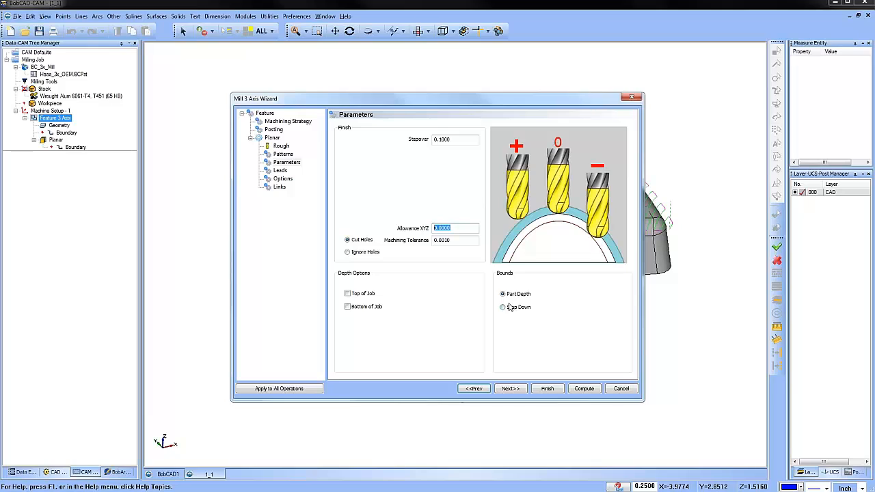
type(".02")
left_click_drag(445, 228, 429, 228)
type("-.015")
left_click(584, 388)
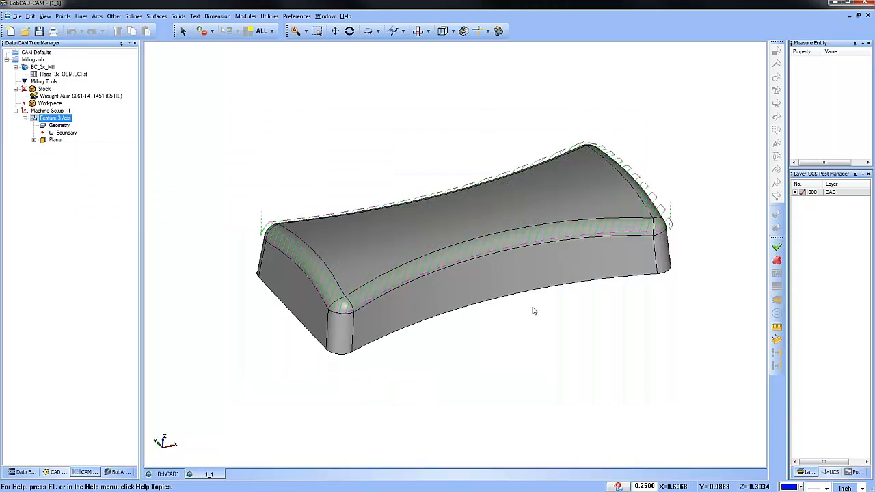
- Edit the 3 Axis feature, set the Planar stepover to .25, and recompute the toolpath
mouse_move(531, 307)
middle_mouse_down()
mouse_move(488, 302)
mouse_move(480, 291)
mouse_move(525, 315)
middle_mouse_up()
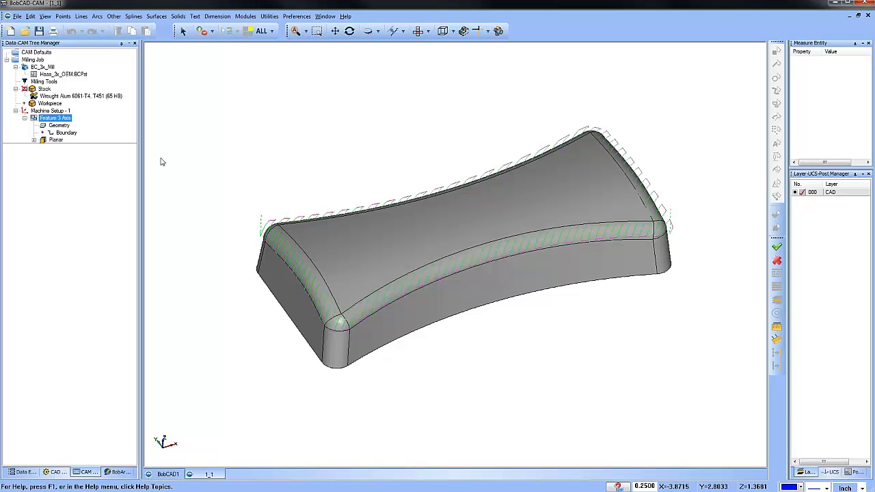
right_click(63, 120)
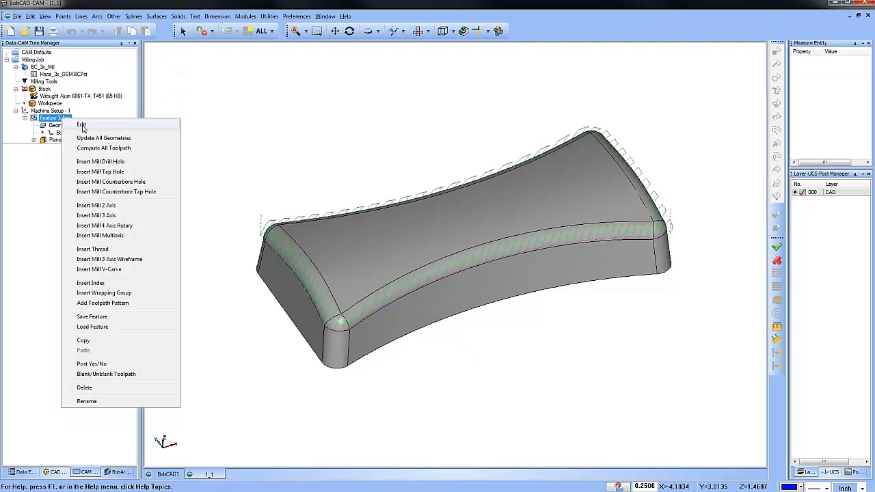
left_click(91, 125)
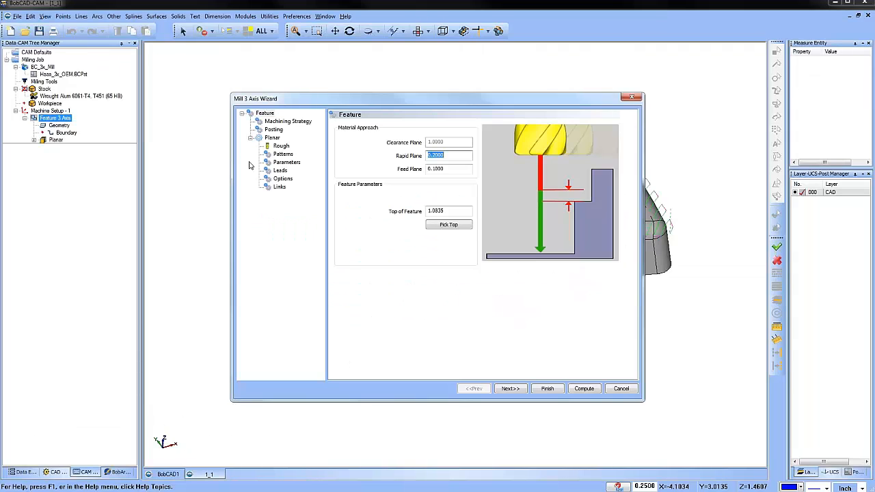
left_click(283, 154)
left_click(292, 164)
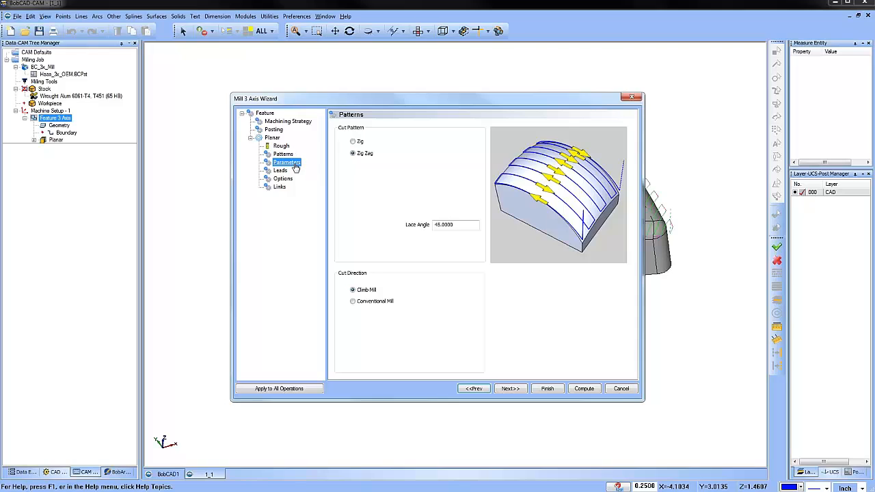
key("Tab")
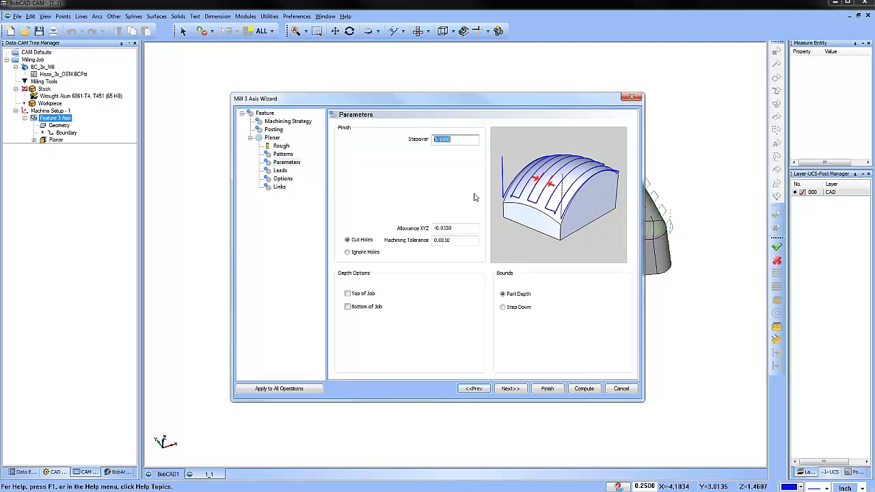
type(".25")
left_click(584, 388)
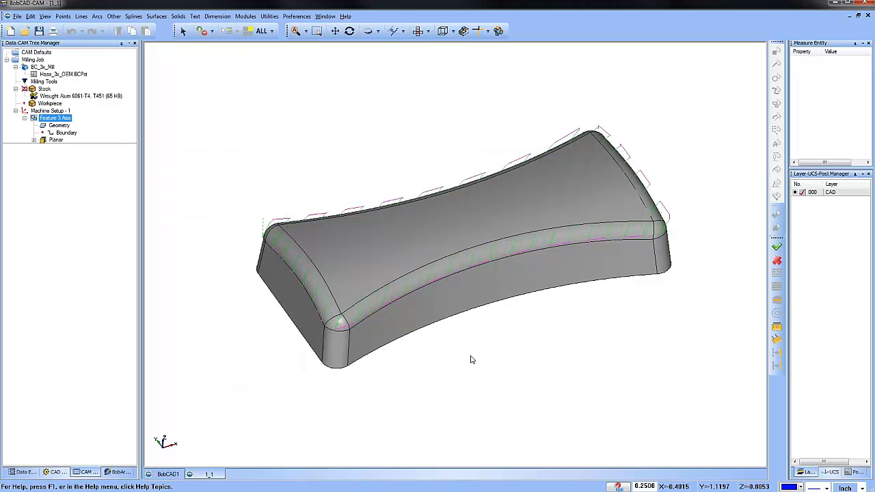
- Show the part as wireframe, run the machining simulation, inspect the spaced diagonal cuts on the surface, and exit the simulation
key("ctrl+w")
middle_click_drag(504, 357, 506, 347)
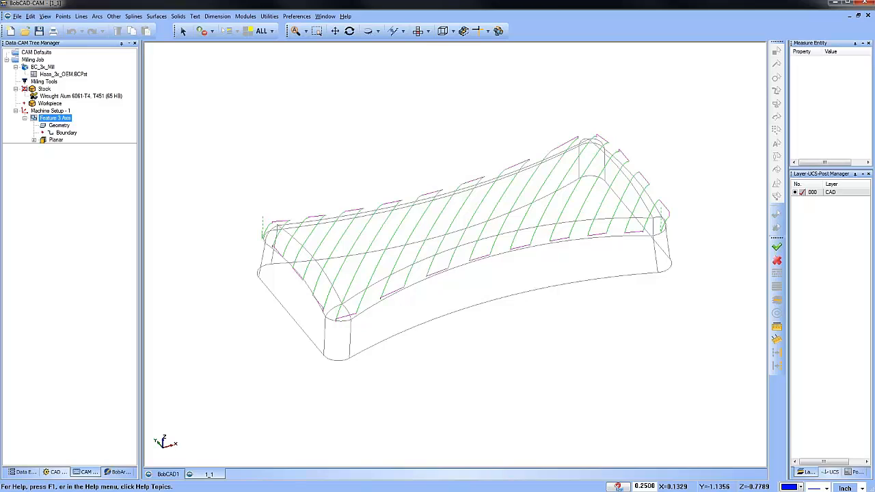
left_click(245, 16)
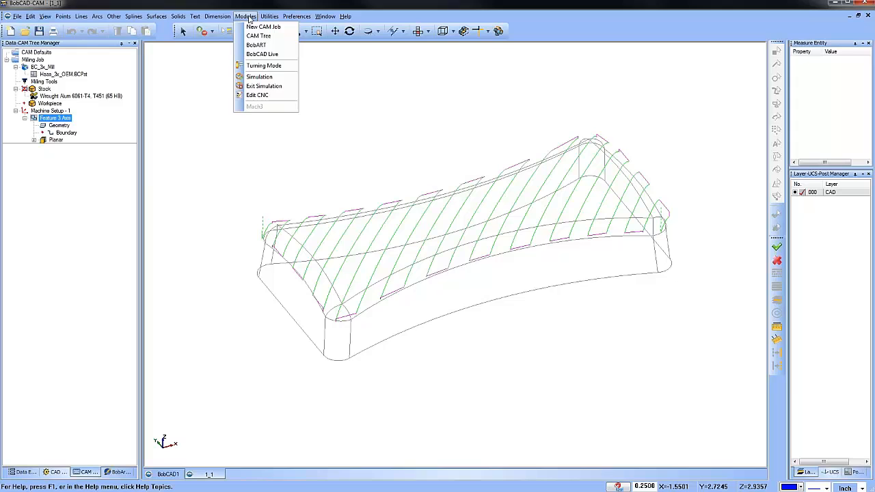
left_click(267, 86)
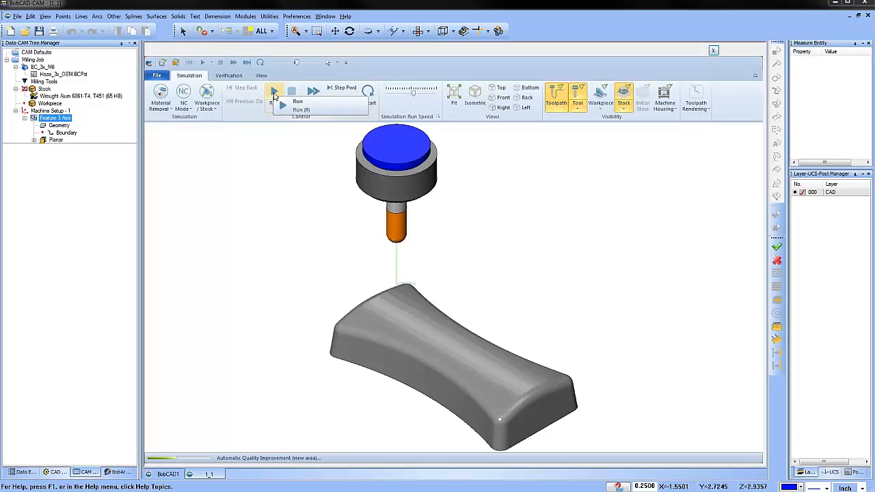
left_click(274, 94)
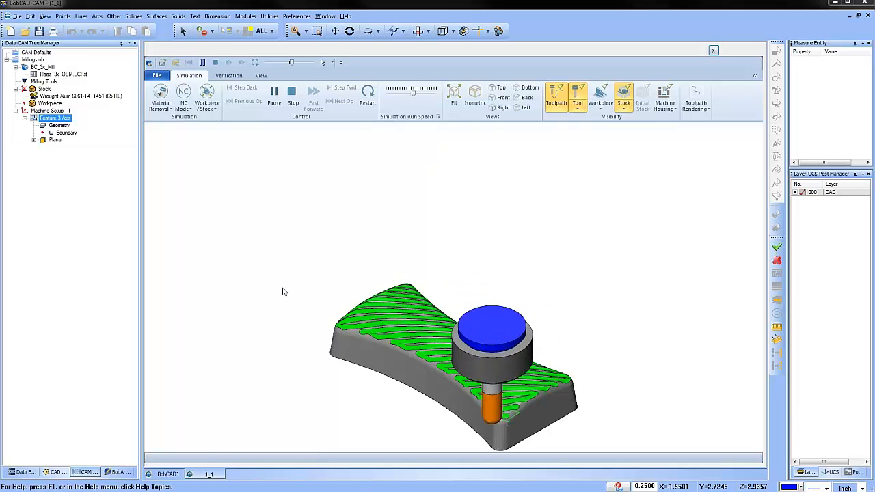
middle_click_drag(284, 292, 434, 339)
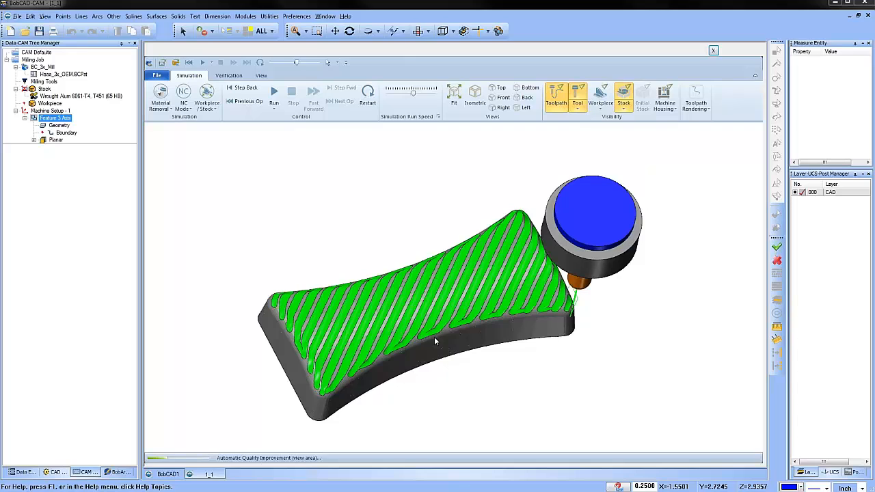
left_click(713, 51)
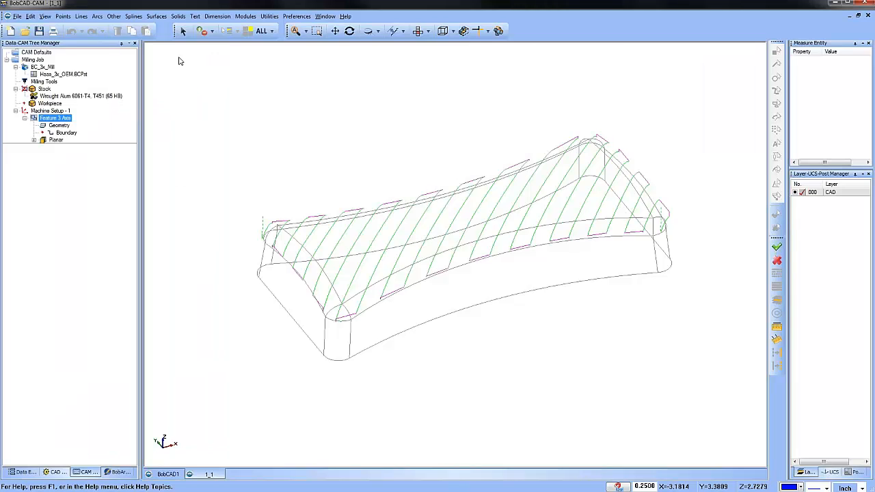
- Edit the 3 Axis feature and add a second Planar operation to its machining strategy
left_click(66, 125)
right_click(61, 118)
left_click(88, 126)
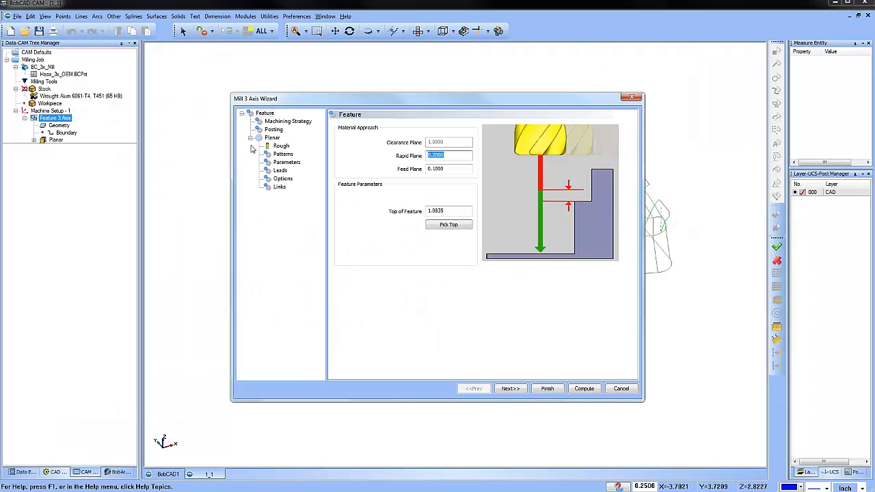
left_click(288, 122)
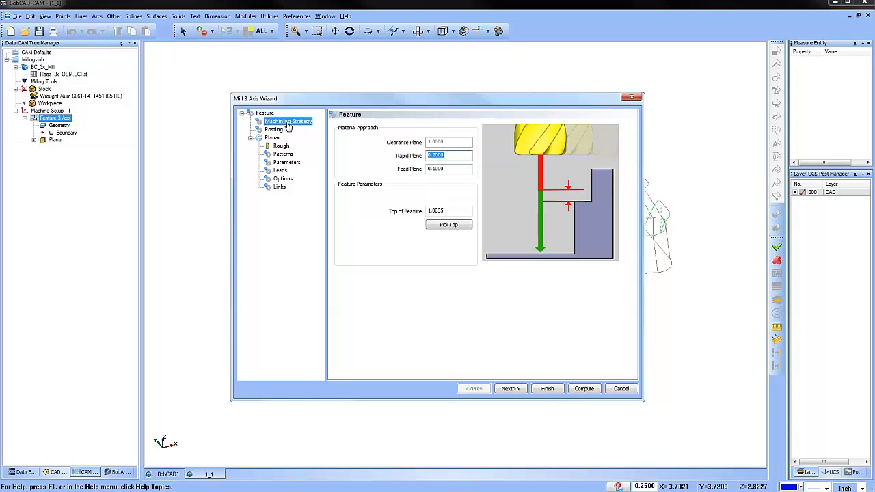
left_click(505, 288)
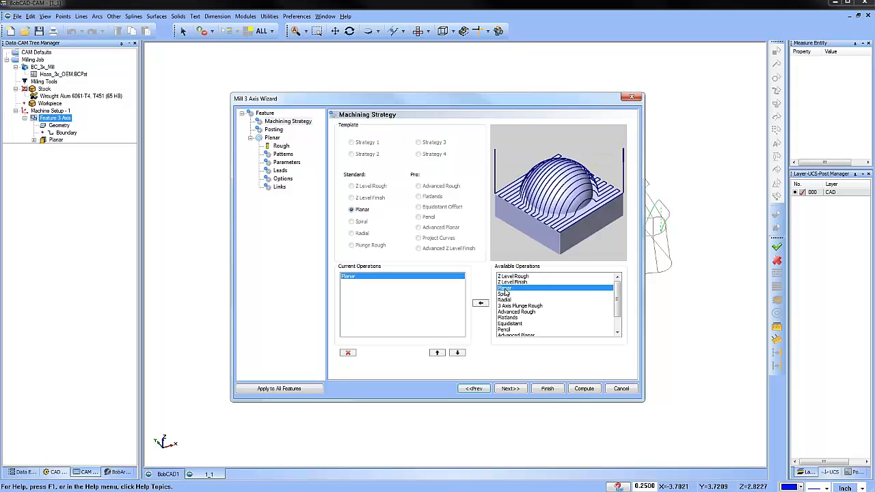
left_click(482, 305)
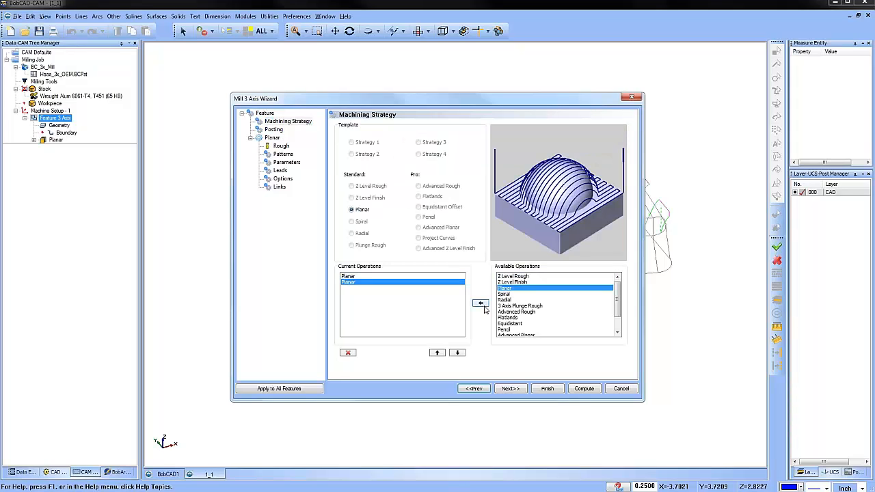
left_click(510, 388)
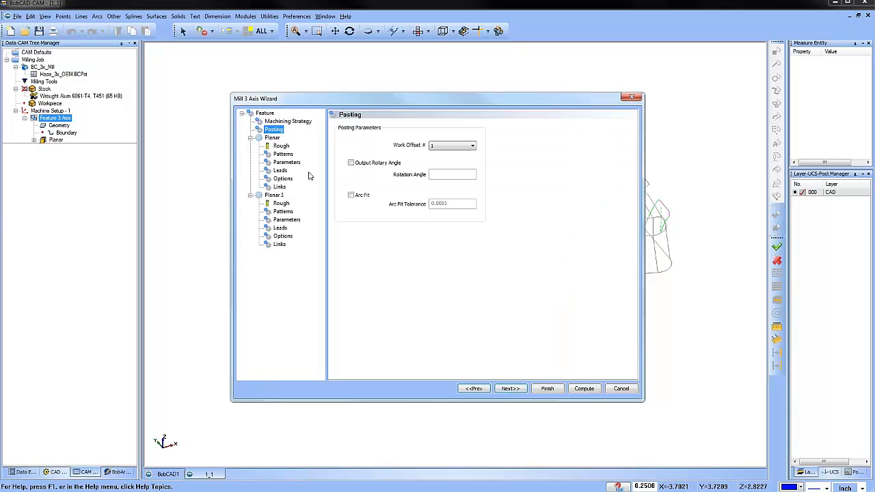
- Set the lace angle of the second Planar operation to -45
left_click(280, 203)
left_click(283, 212)
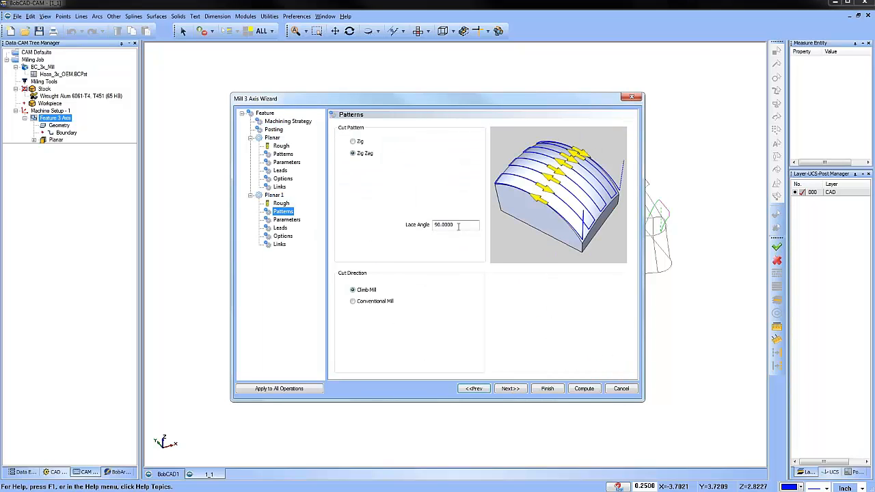
double_click(445, 224)
type("-45")
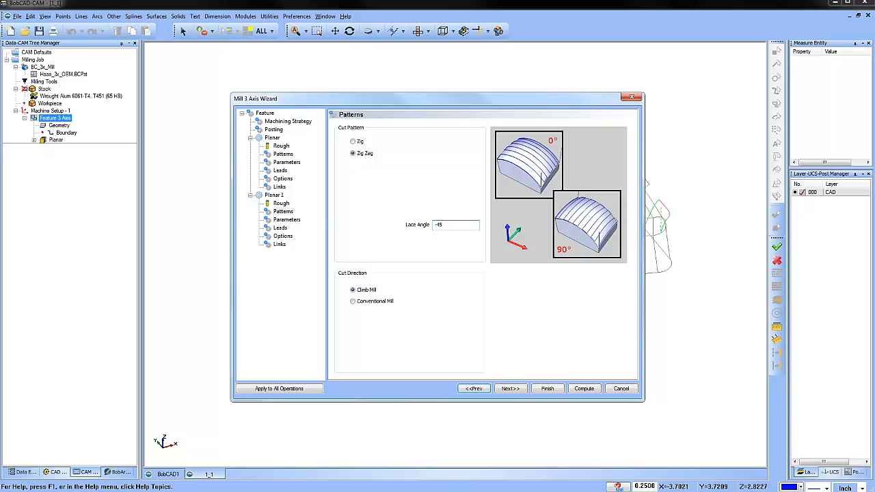
- Set the second Planar operation's Allowance XYZ to -.015 and its stepover to .25
left_click(286, 219)
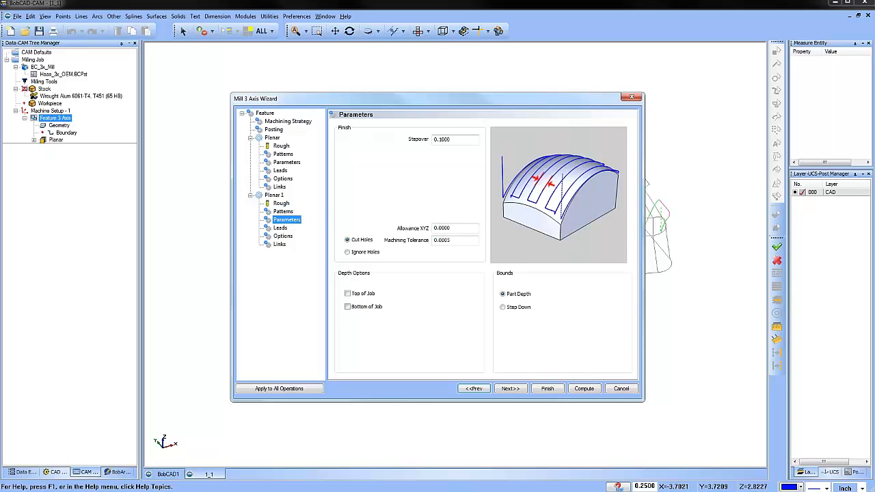
left_click_drag(453, 229, 401, 228)
type("-.015")
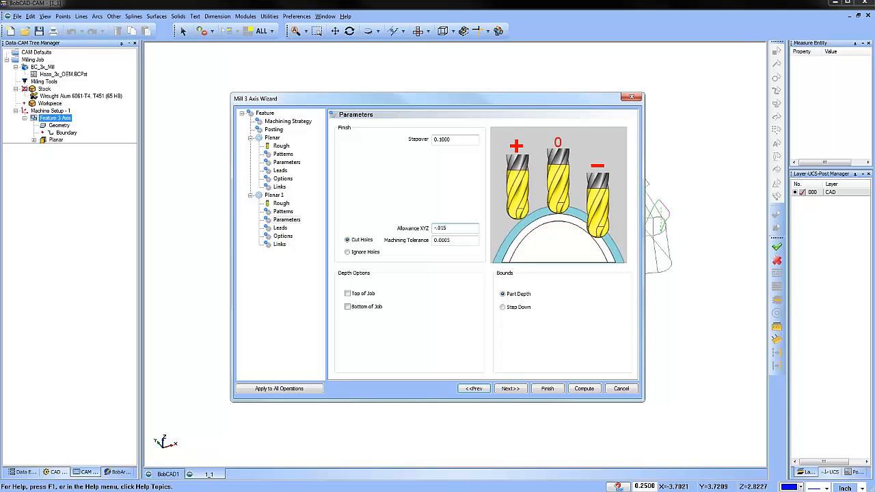
double_click(442, 139)
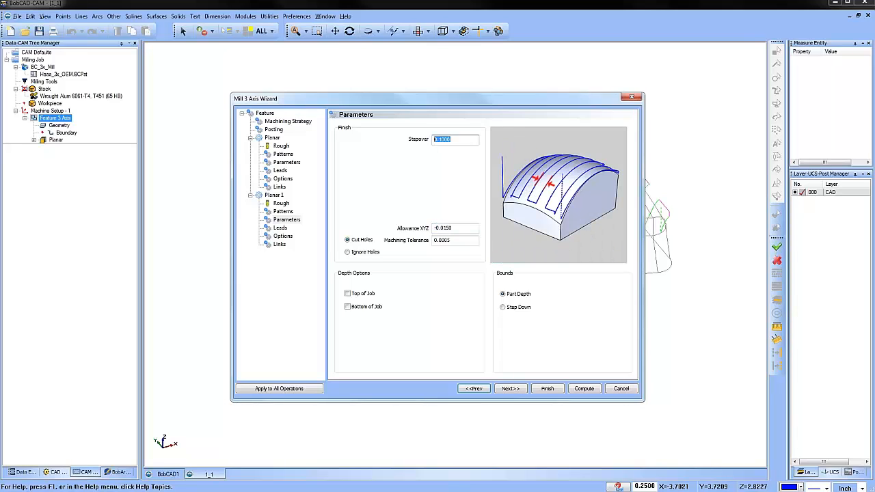
type(".25")
- Apply the first Planar operation's parameters to all operations and compute the toolpaths
left_click(288, 163)
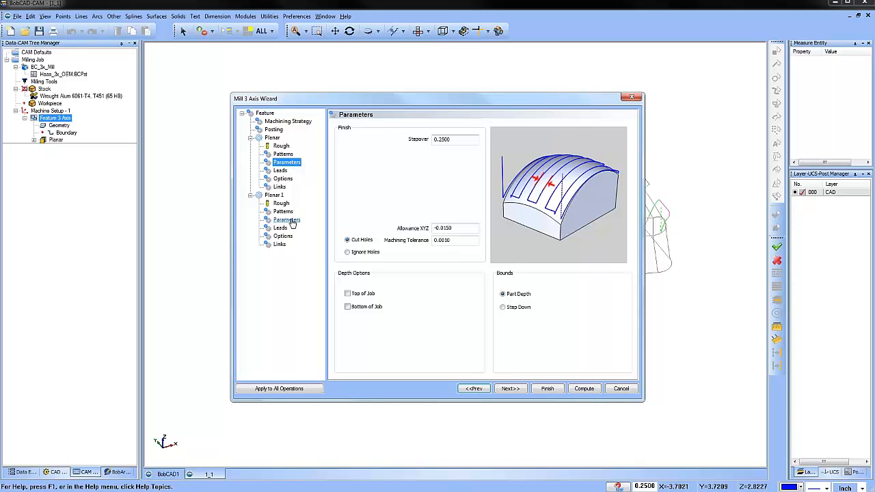
left_click(289, 391)
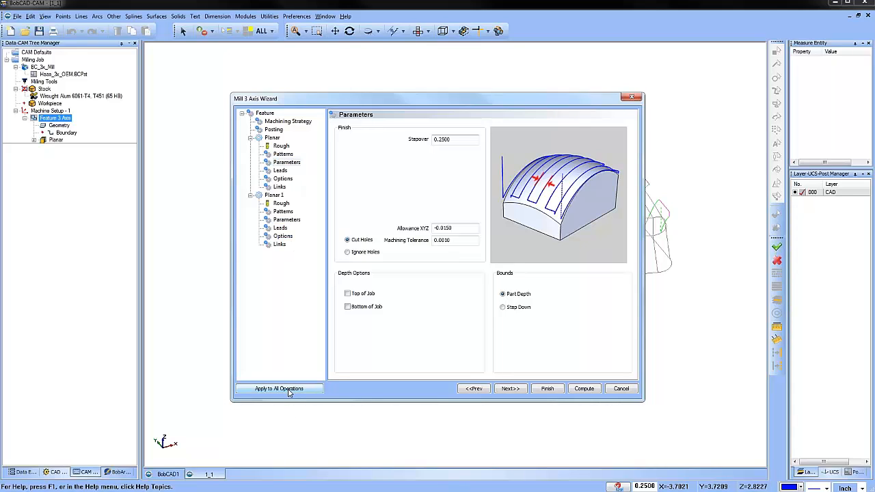
left_click(585, 389)
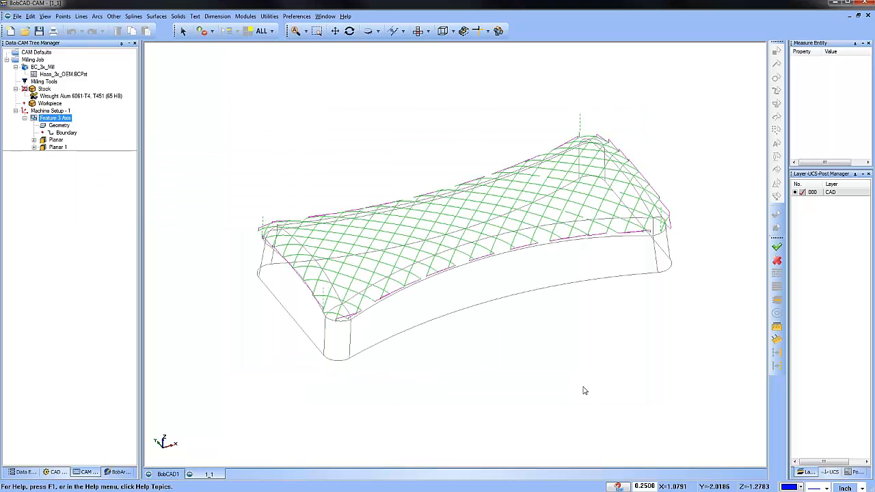
- Run the machining simulation of both Planar operations, inspect the crosshatch texture up close, and exit the simulation
middle_click_drag(474, 294, 487, 321)
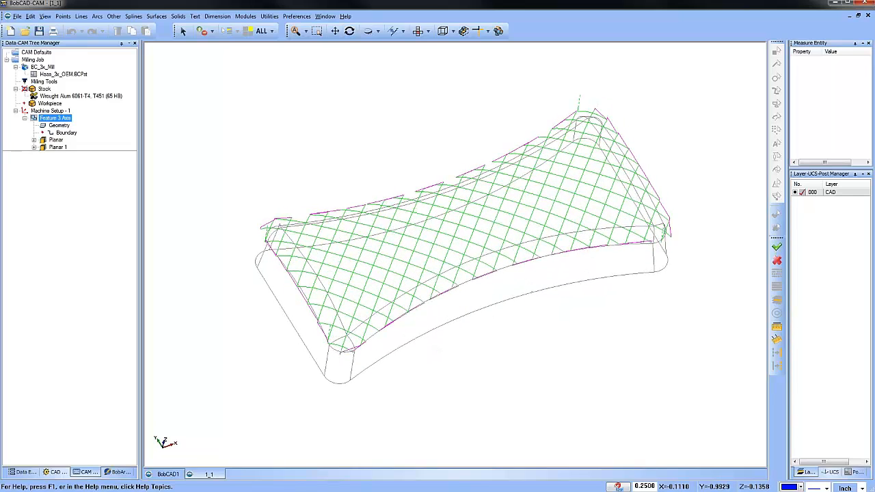
left_click(246, 17)
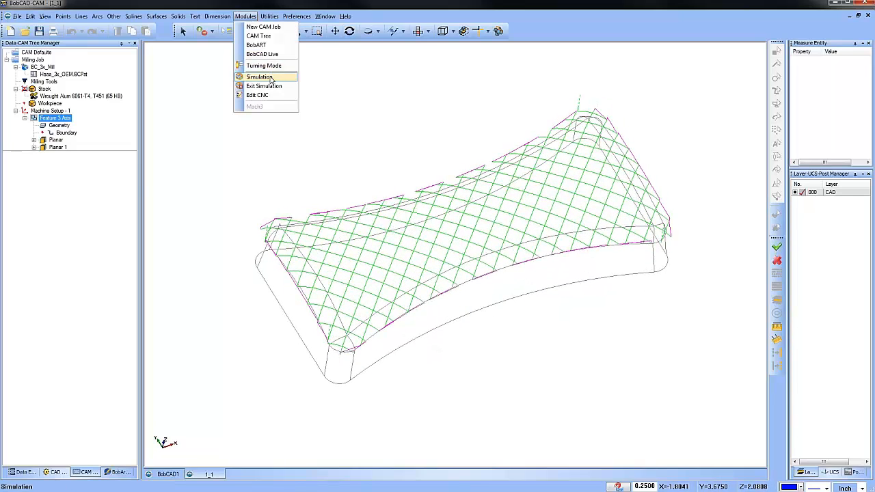
left_click(272, 76)
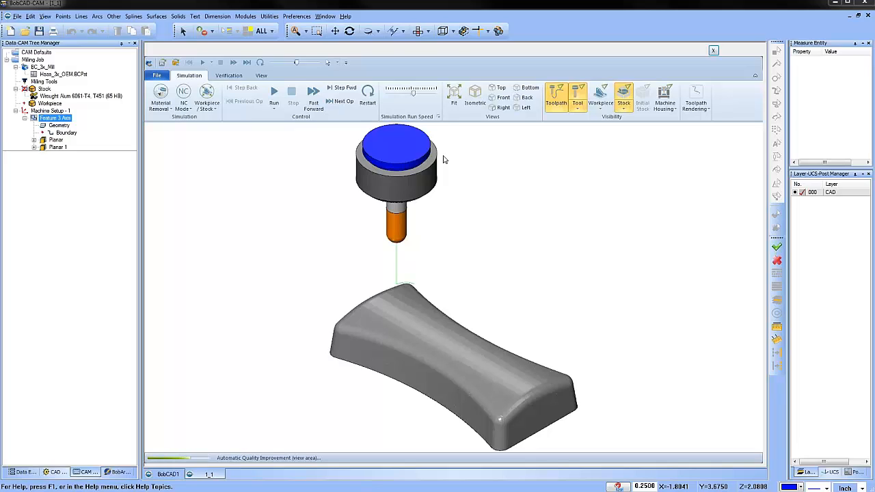
left_click(274, 94)
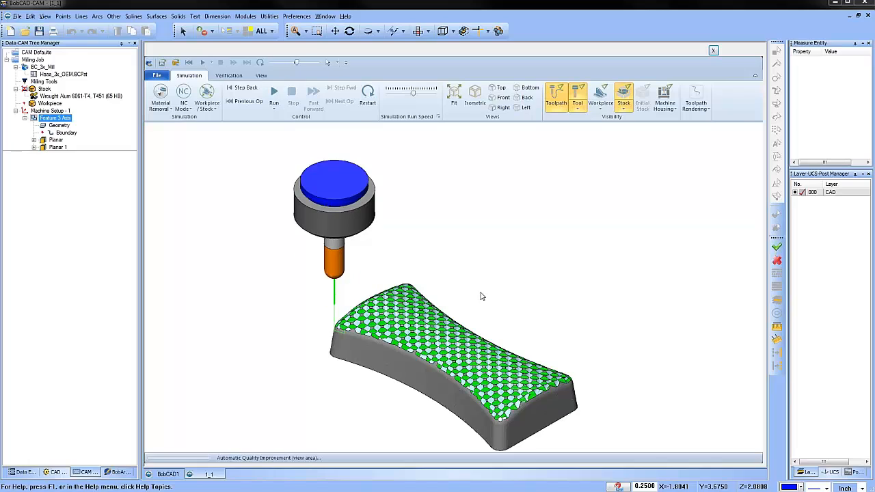
middle_click_drag(490, 294, 501, 317)
scroll(491, 332, "up", 8)
scroll(504, 316, "down", 8)
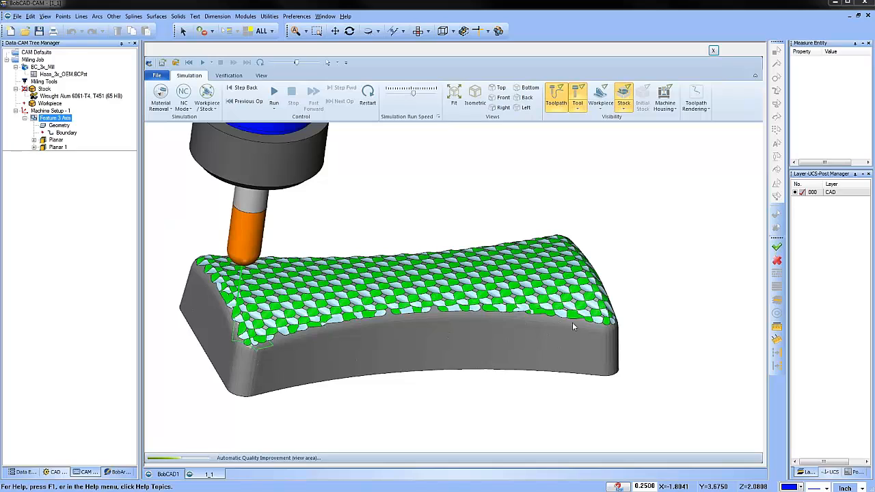
left_click(713, 50)
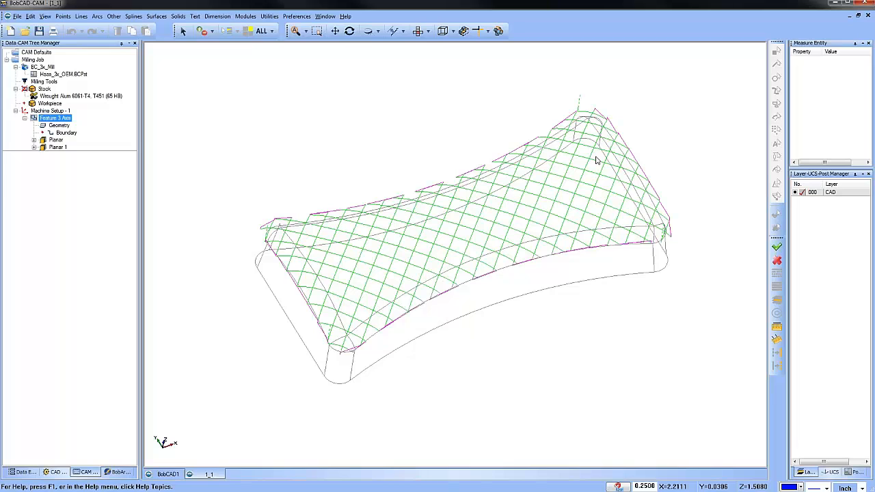
- Reselect the 3 Axis feature's Boundary, picking the curved top surface of the part, and confirm the selection
right_click(62, 135)
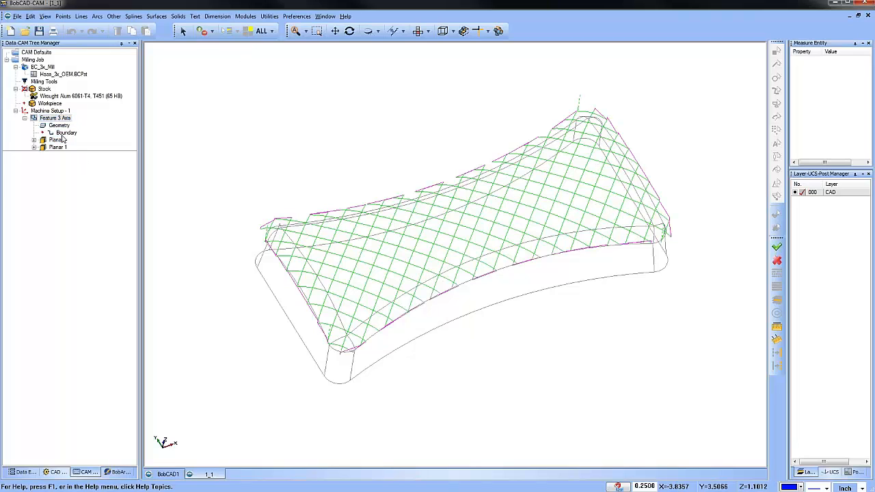
left_click(96, 142)
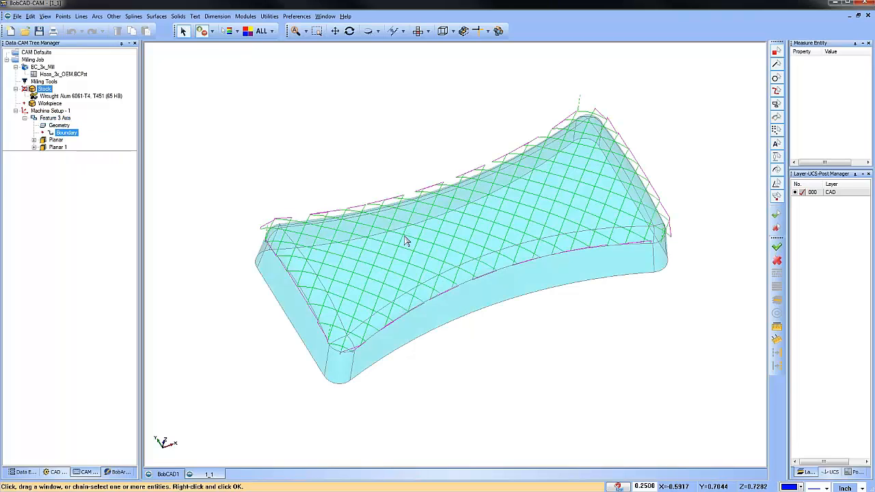
middle_click_drag(584, 349, 557, 273)
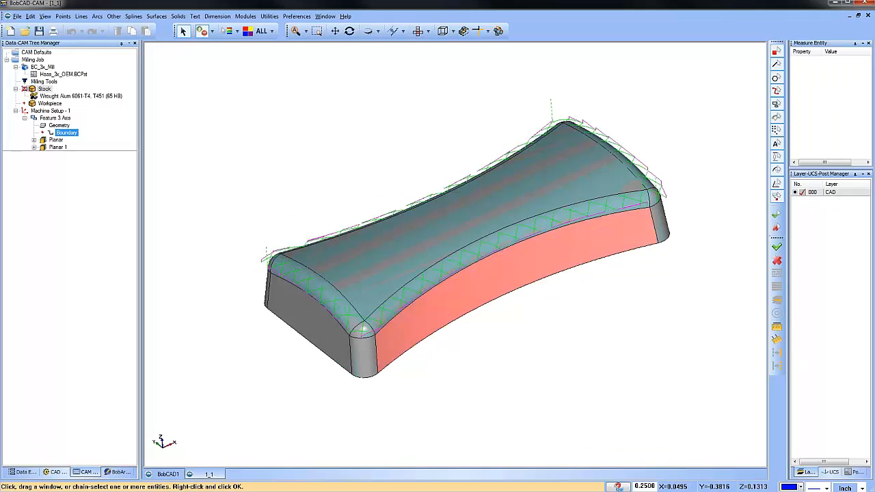
left_click(444, 248)
key("space")
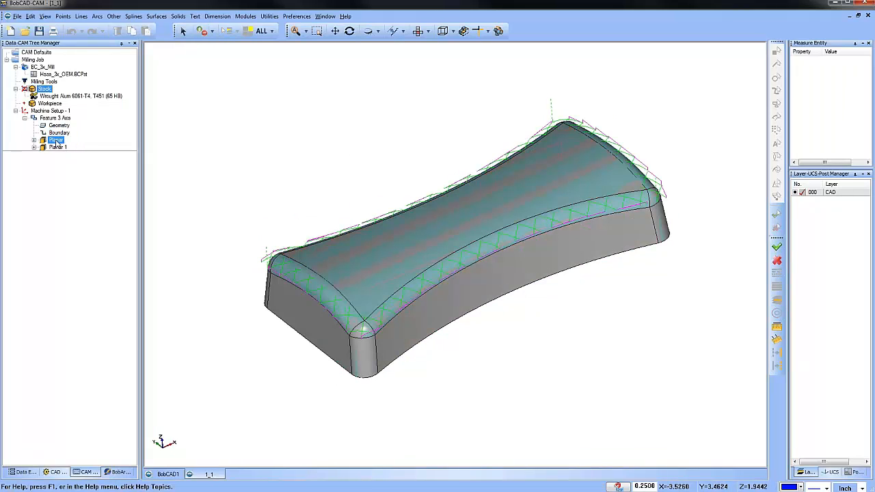
- Recompute all toolpaths of the 3 Axis feature and inspect the bounded crosshatch in wireframe display
right_click(58, 119)
left_click(327, 208)
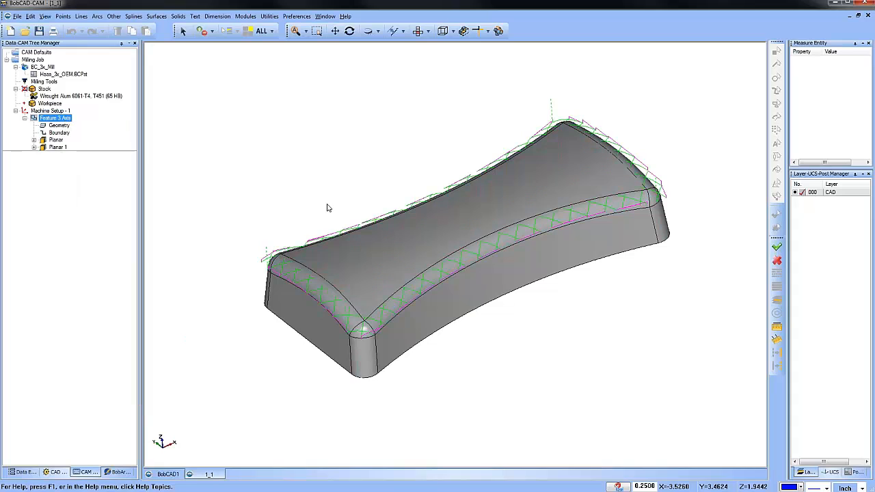
middle_click_drag(318, 185, 456, 325)
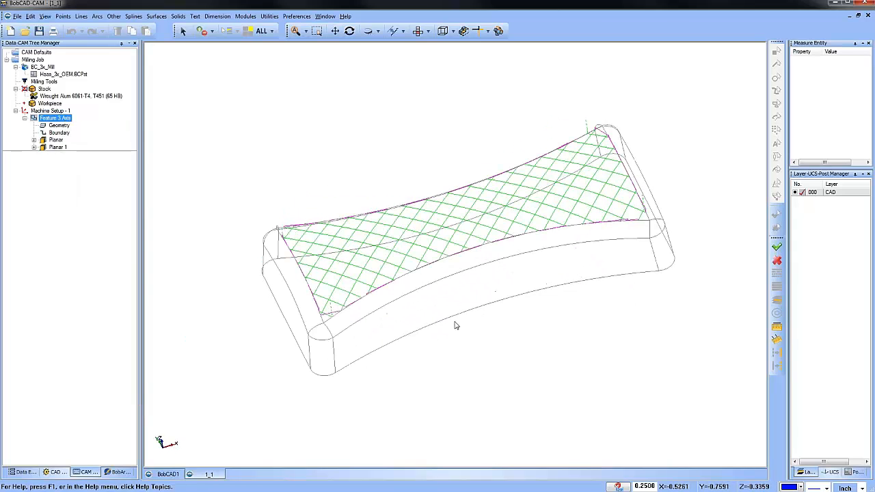
scroll(343, 332, "up", 3)
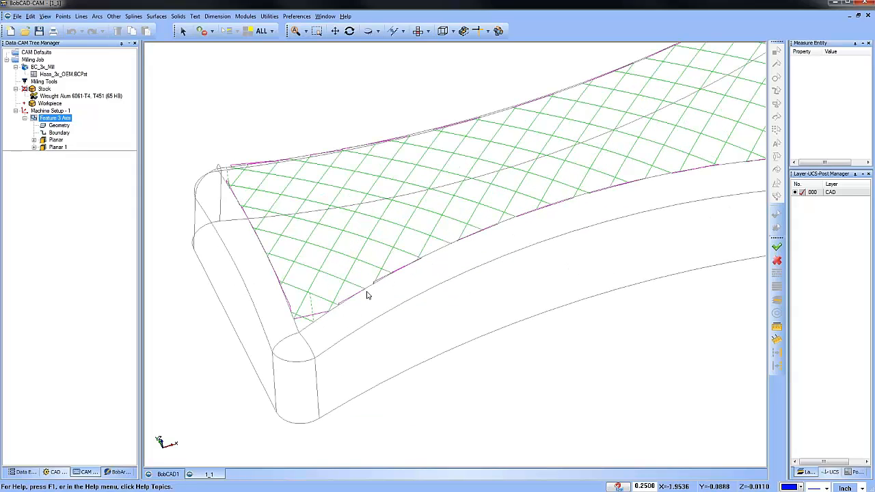
scroll(413, 276, "down", 3)
mouse_move(494, 347)
middle_mouse_down()
mouse_move(487, 318)
mouse_move(496, 354)
middle_mouse_up()
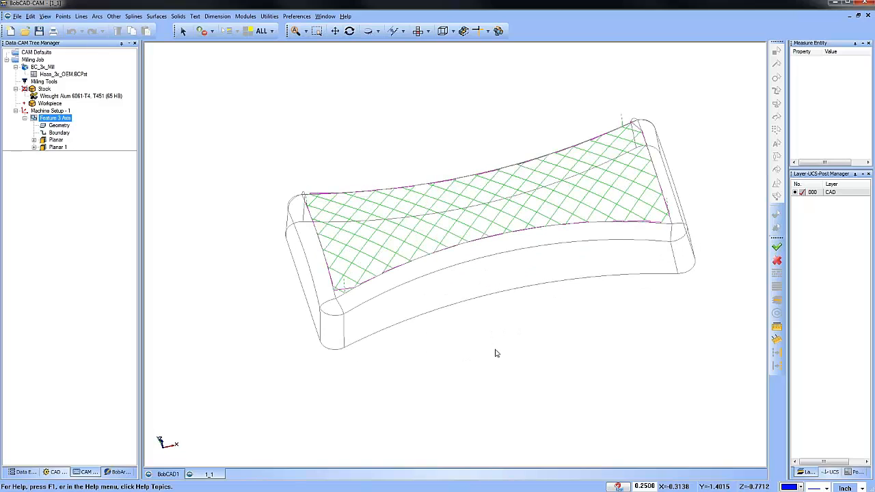
middle_click_drag(536, 328, 505, 285)
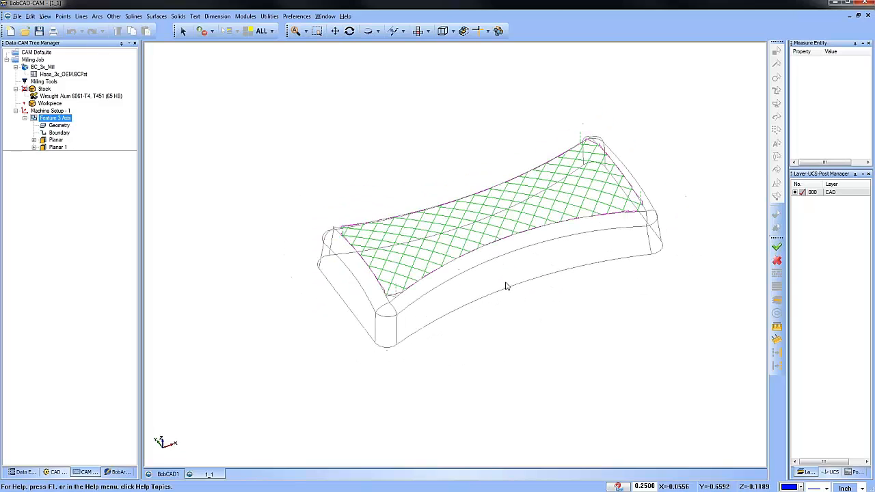
middle_click_drag(552, 311, 513, 307)
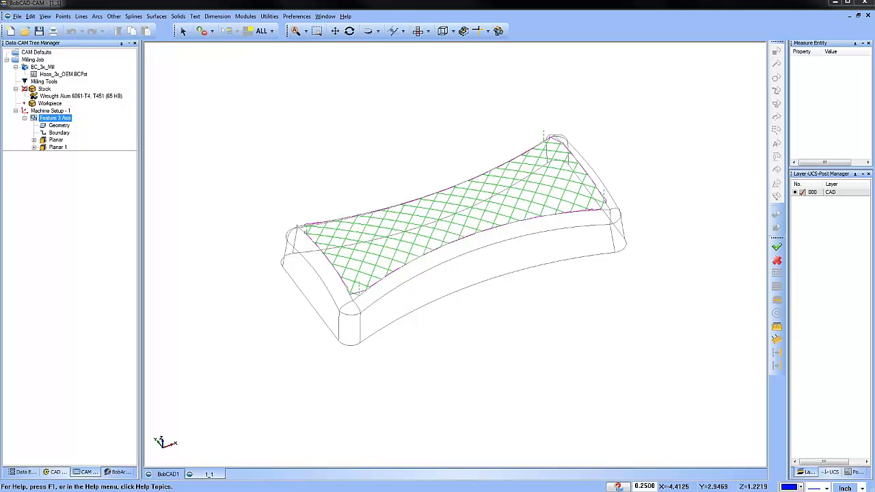
- Blank the toolpath of the crosshatch 3 Axis feature, collapse the feature in the tree, and return the part to shaded display
left_click(56, 96)
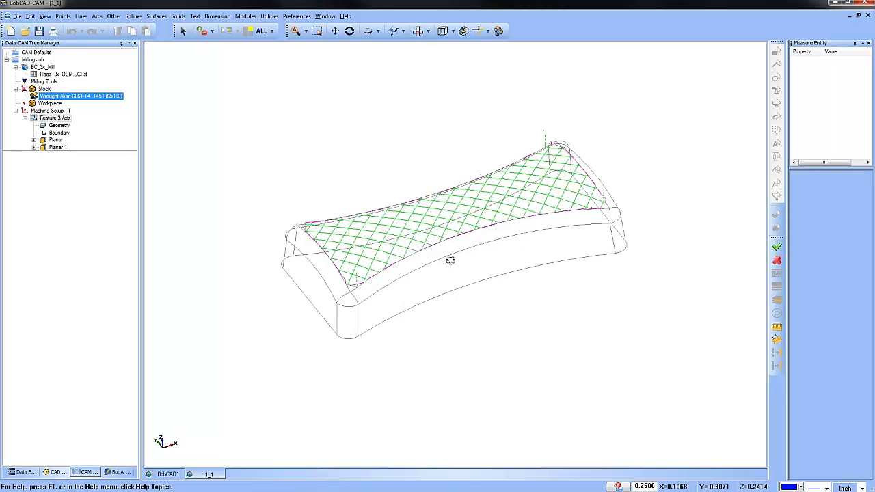
left_click(55, 118)
right_click(55, 119)
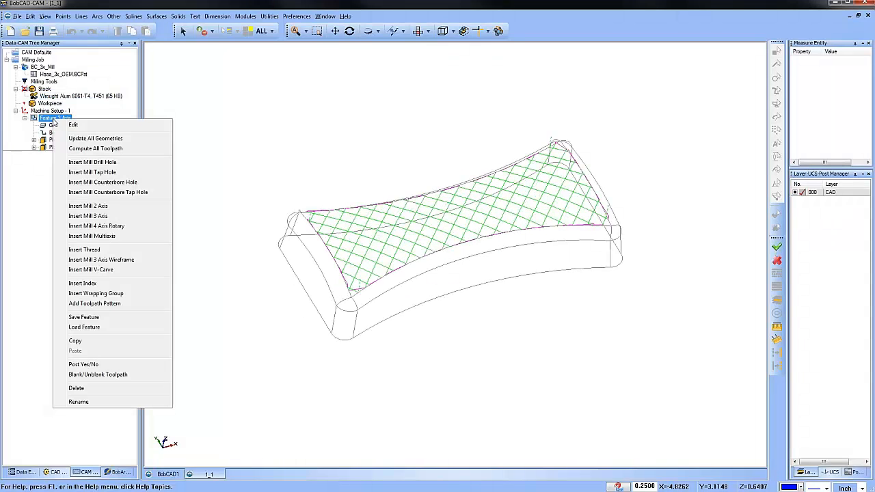
left_click(107, 375)
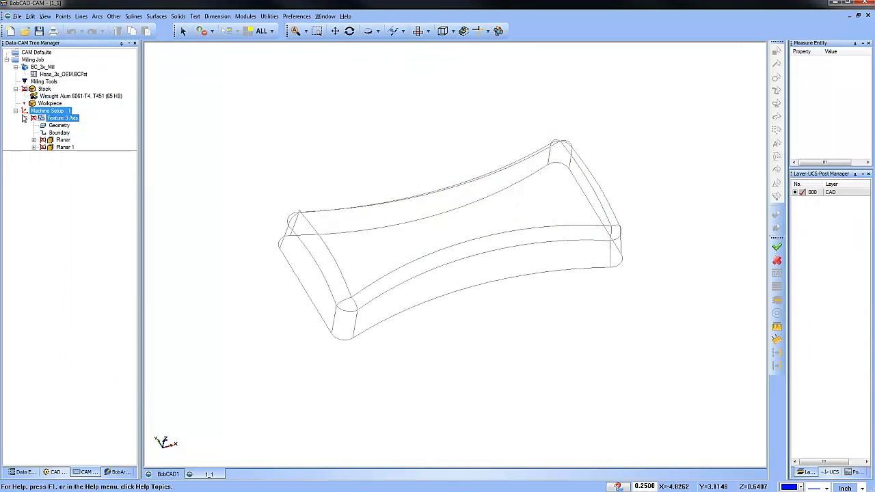
left_click(25, 118)
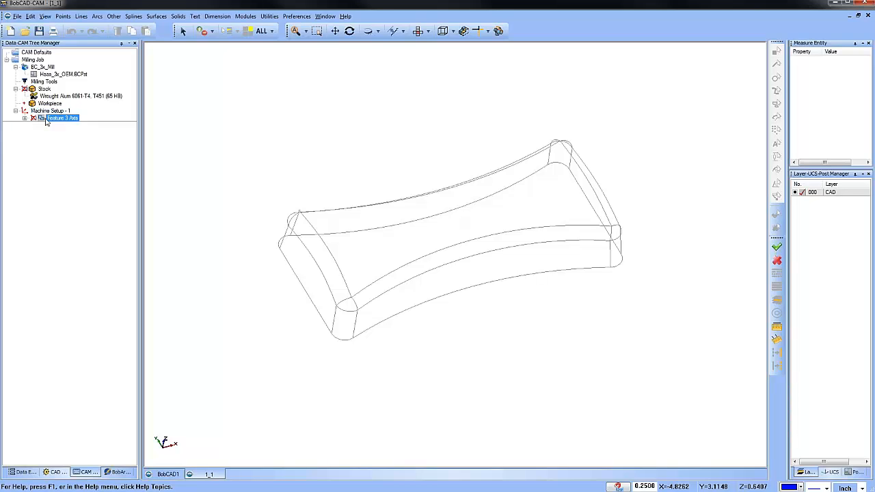
key("ctrl+w")
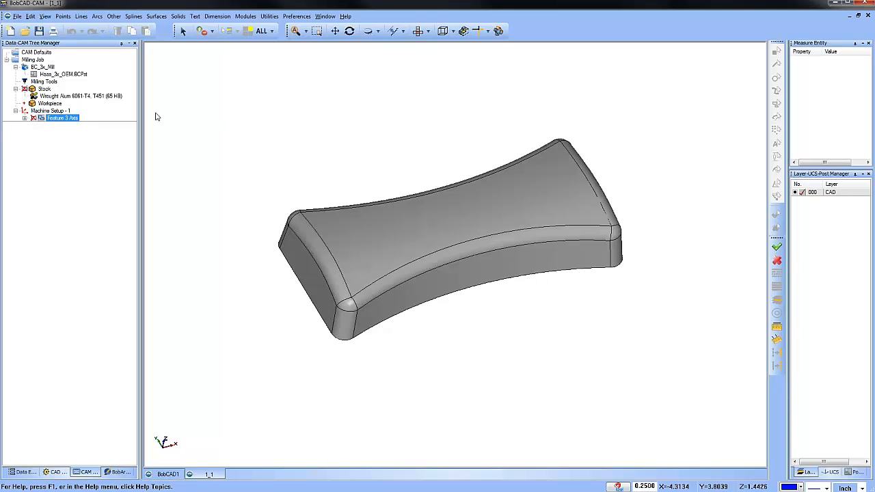
- Insert a new Mill 3 Axis feature and select the entire part as its geometry
right_click(58, 120)
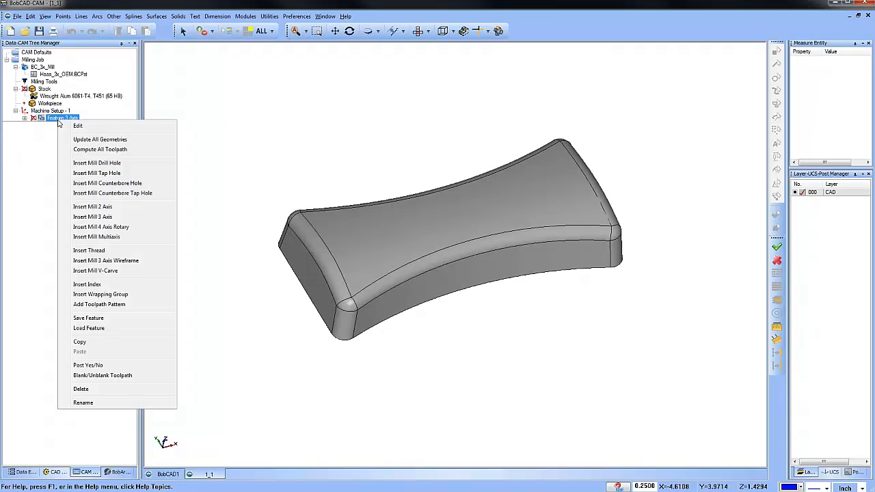
left_click(126, 218)
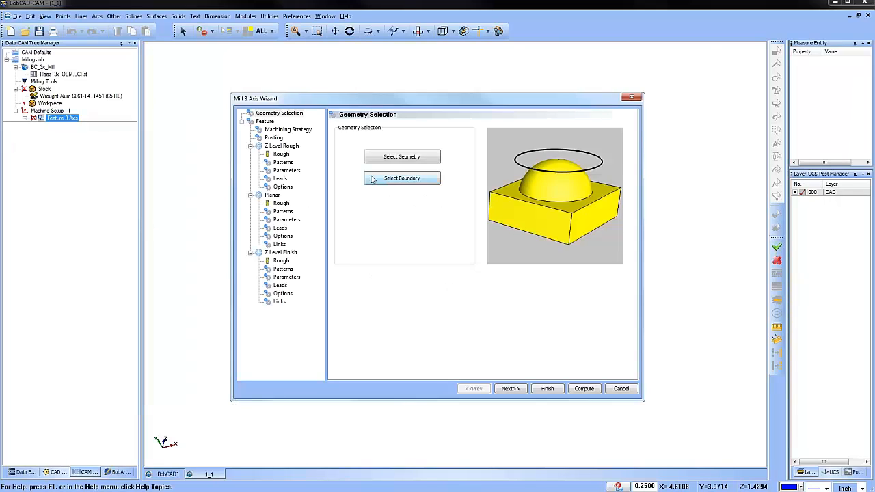
left_click(402, 156)
left_click(261, 30)
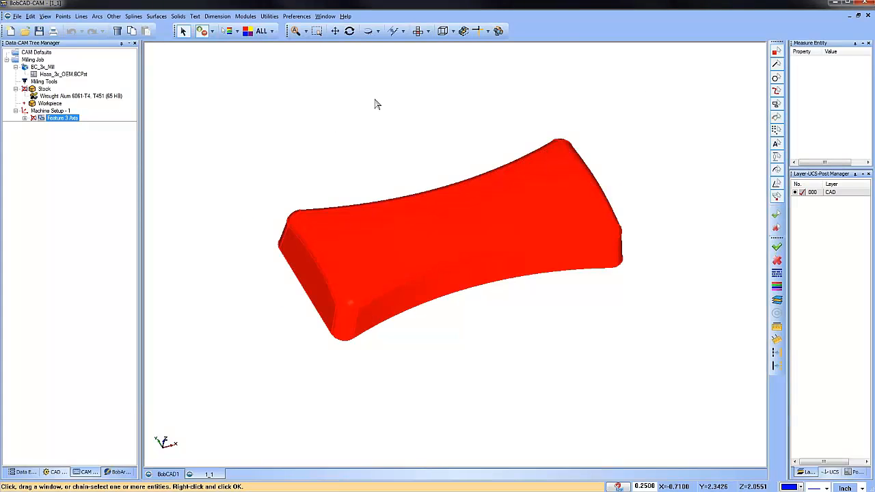
right_click(374, 104)
left_click(509, 389)
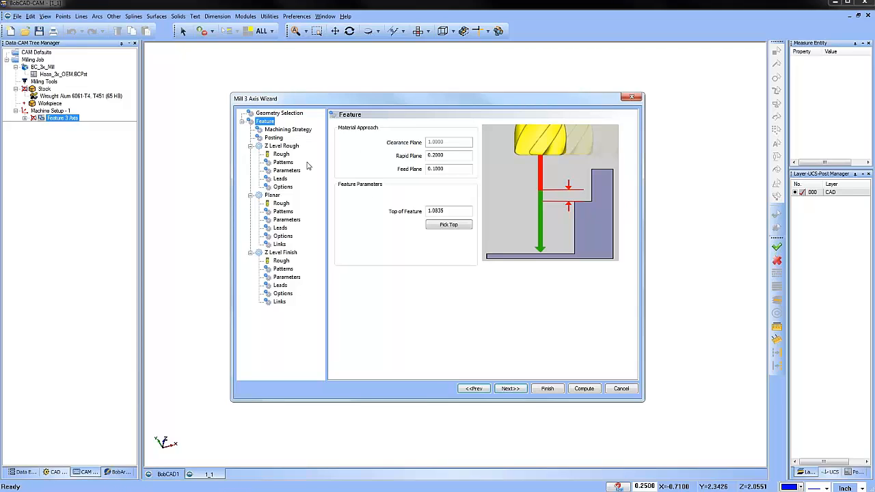
- Choose the standard Spiral machining strategy for the new 3 Axis feature
left_click(288, 129)
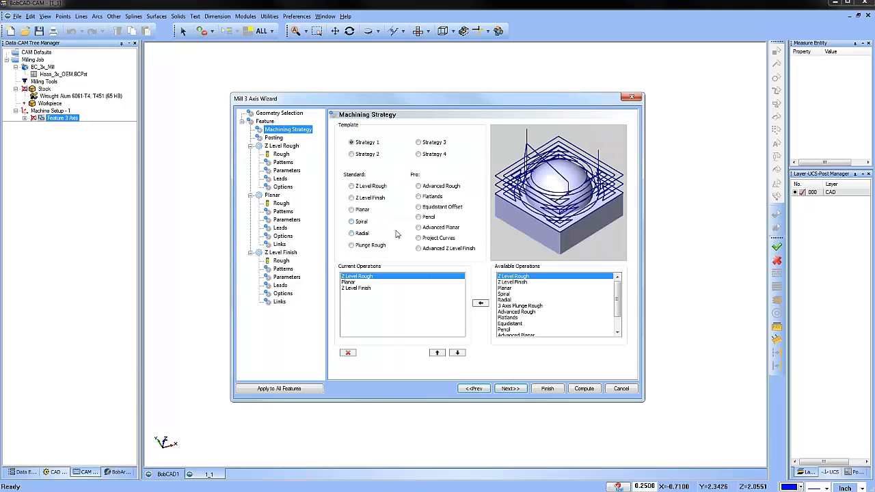
left_click(352, 222)
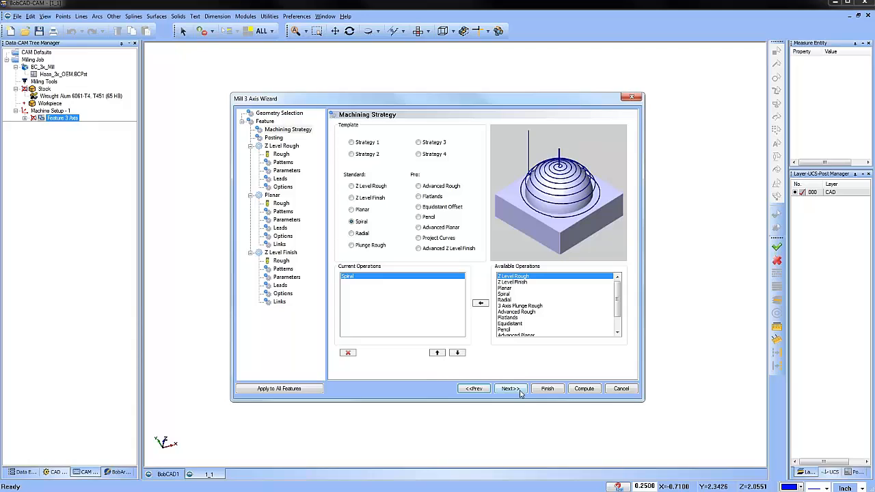
left_click(517, 389)
- Review the Spiral operation's tool and pattern settings and set its Allowance XYZ to -.015
left_click(282, 155)
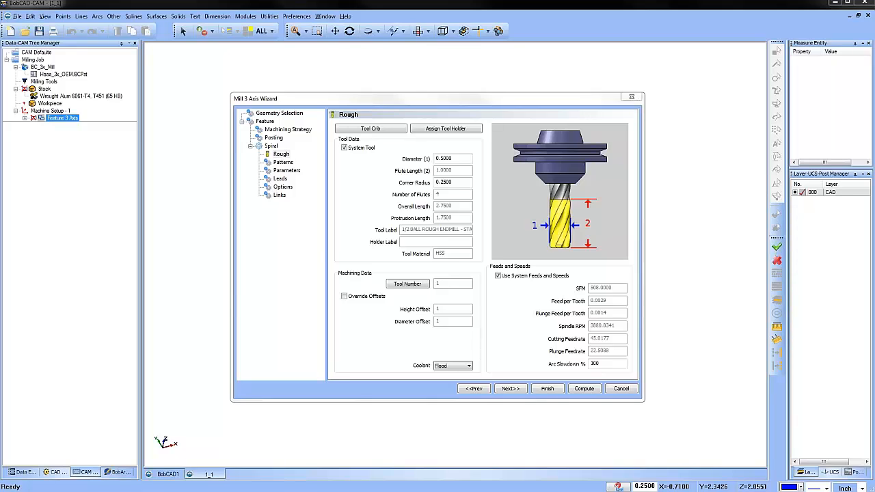
left_click(285, 164)
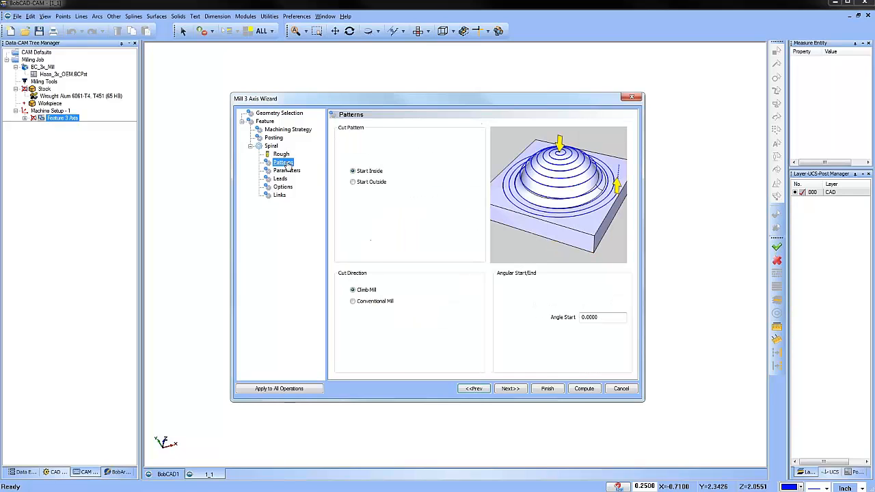
left_click(286, 170)
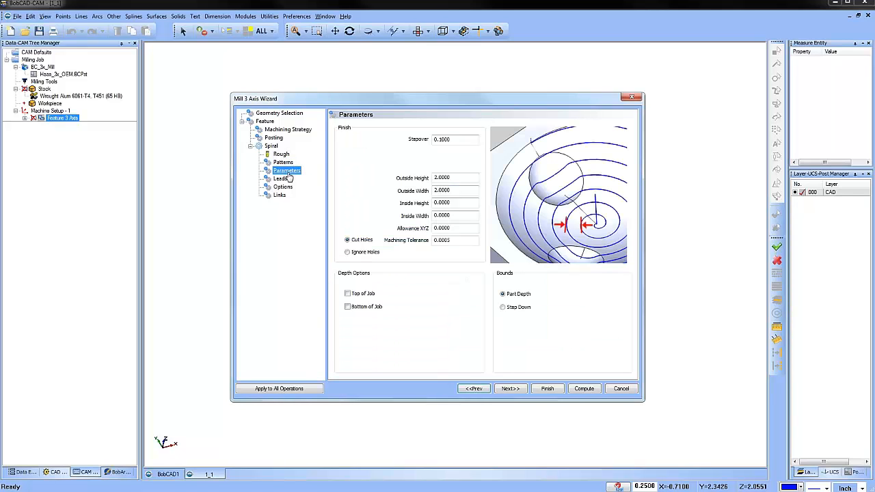
left_click(463, 227)
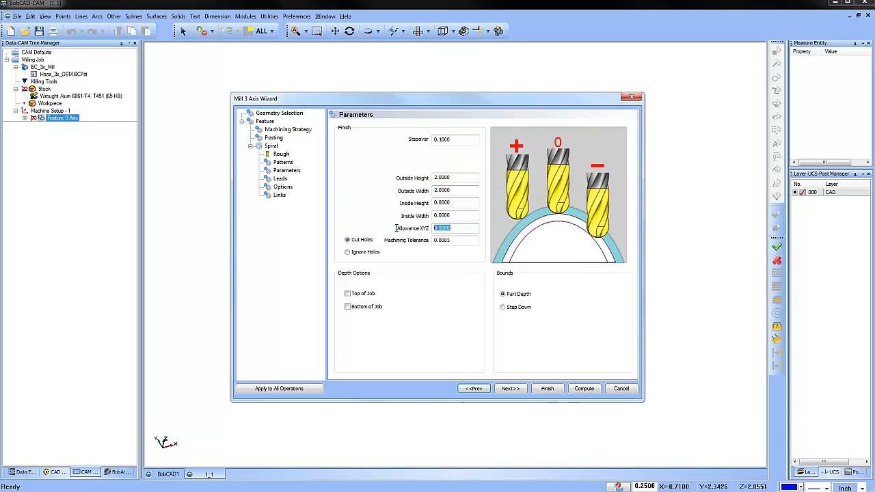
type("-.015")
- Compute the Spiral toolpath and inspect its coverage of the part in wireframe display
left_click(584, 388)
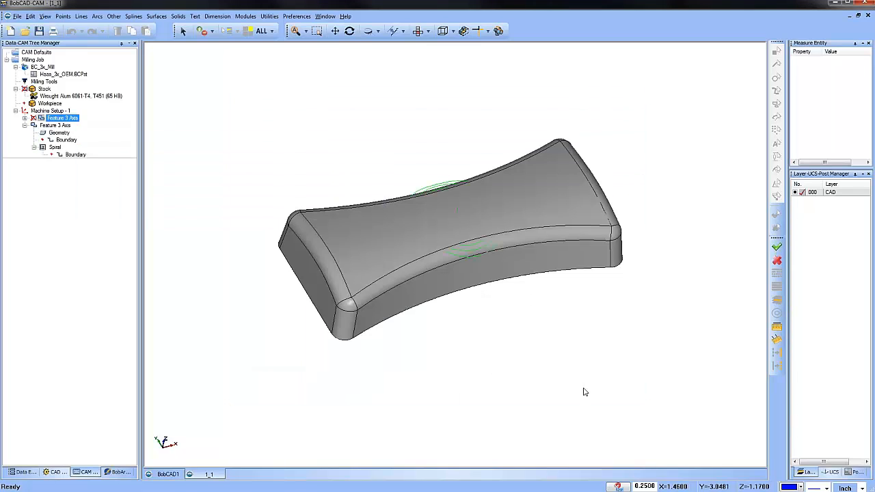
key("ctrl+w")
middle_click_drag(592, 387, 566, 333)
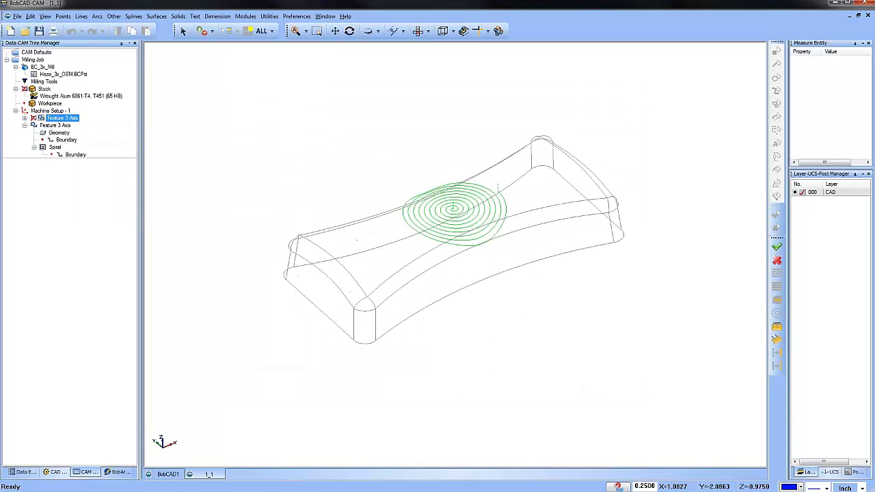
scroll(530, 323, "up", 2)
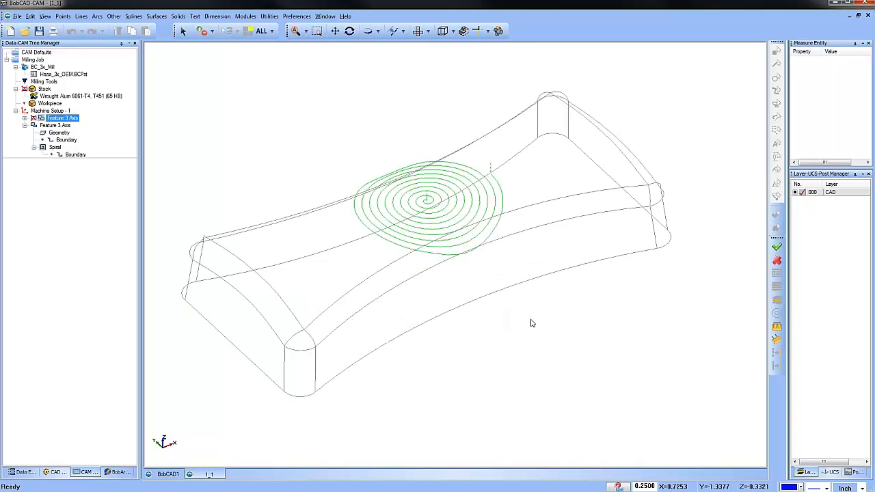
scroll(531, 322, "down", 1)
mouse_move(544, 328)
middle_mouse_down()
mouse_move(503, 328)
mouse_move(540, 335)
middle_mouse_up()
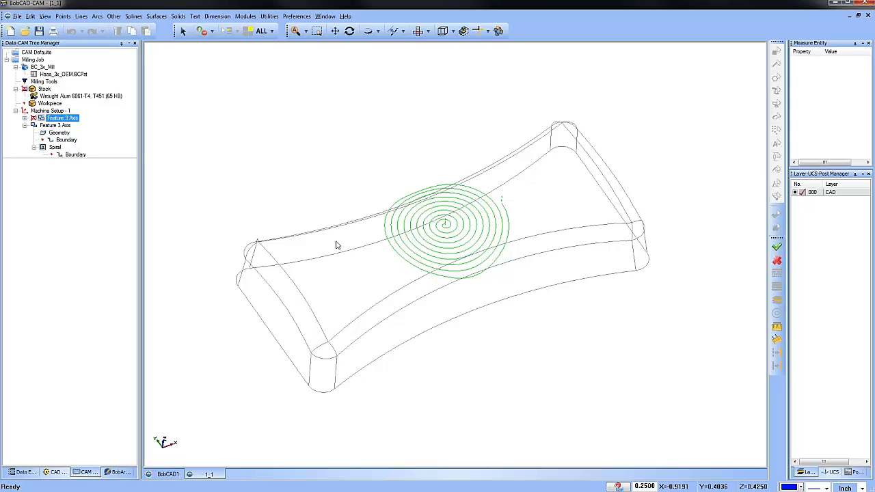
- Edit the Spiral feature's parameters, compare the Outside Height and Outside Width dimensions, and set the Outside Width to 6
left_click(64, 126)
right_click(65, 131)
left_click(83, 133)
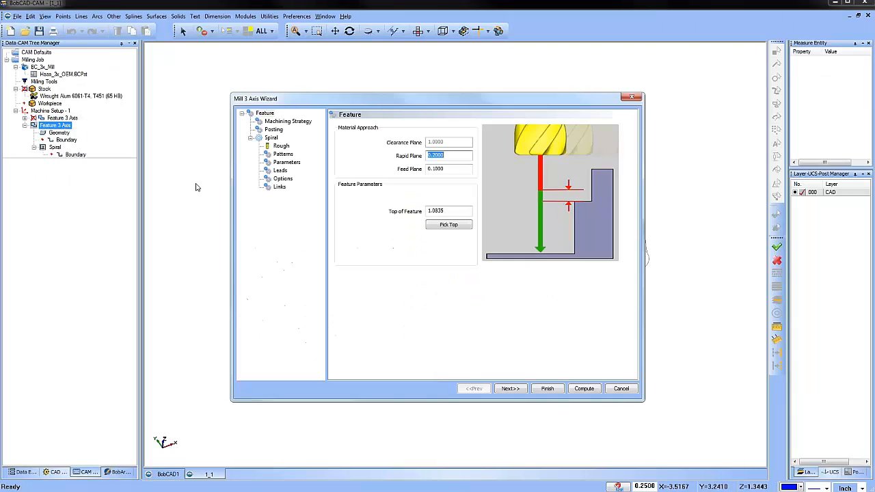
left_click(287, 164)
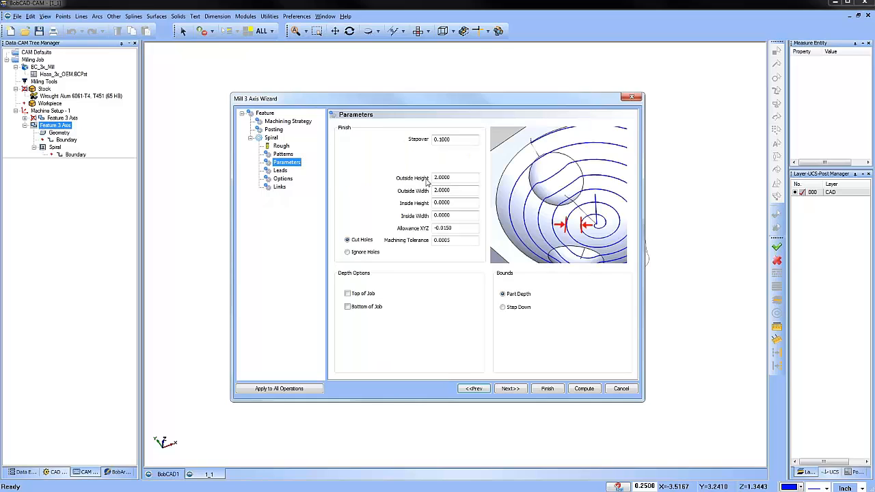
left_click(463, 179)
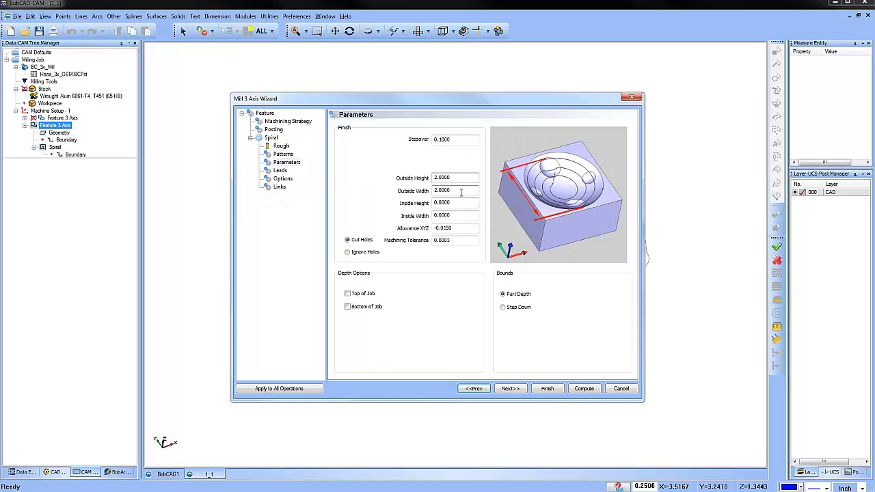
left_click(457, 191)
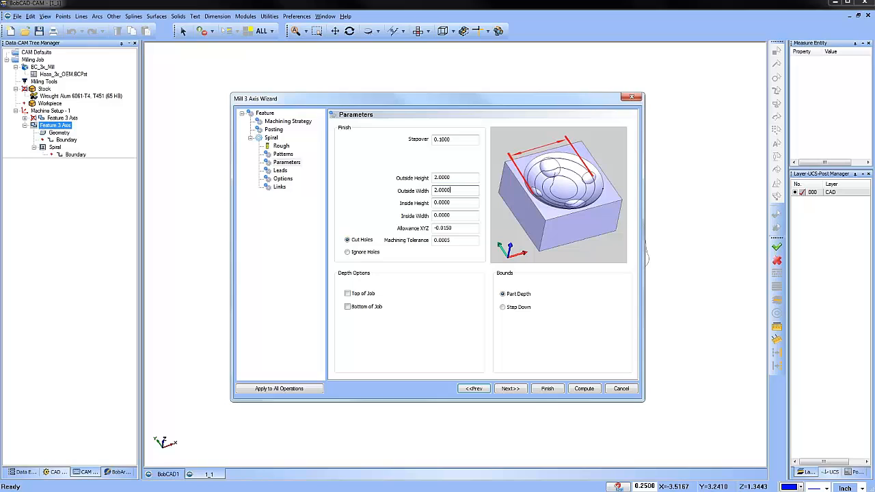
left_click(464, 176)
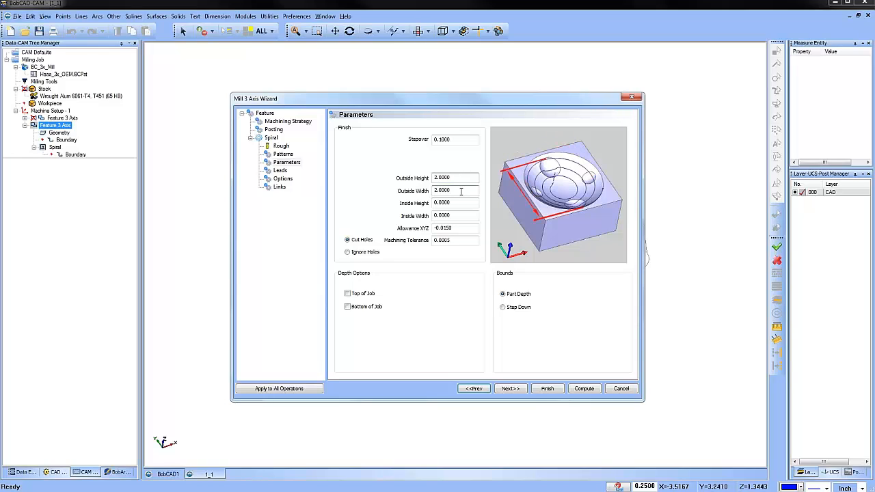
left_click(461, 192)
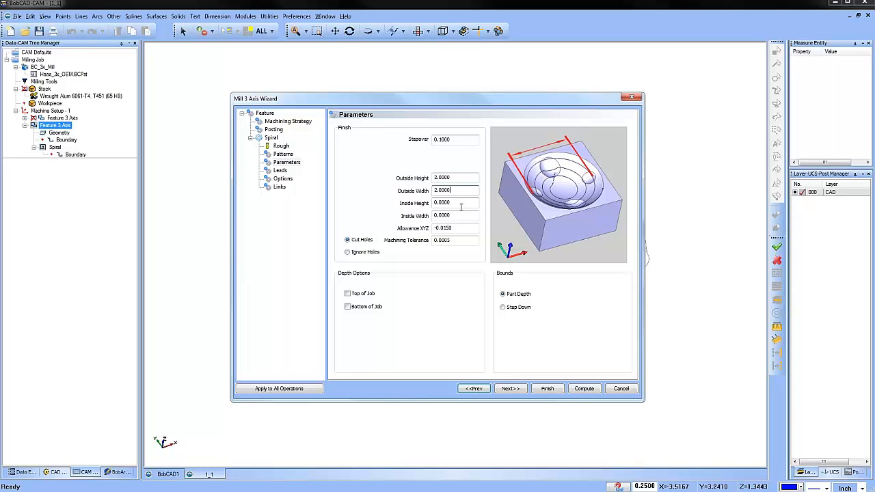
key("shift+Tab")
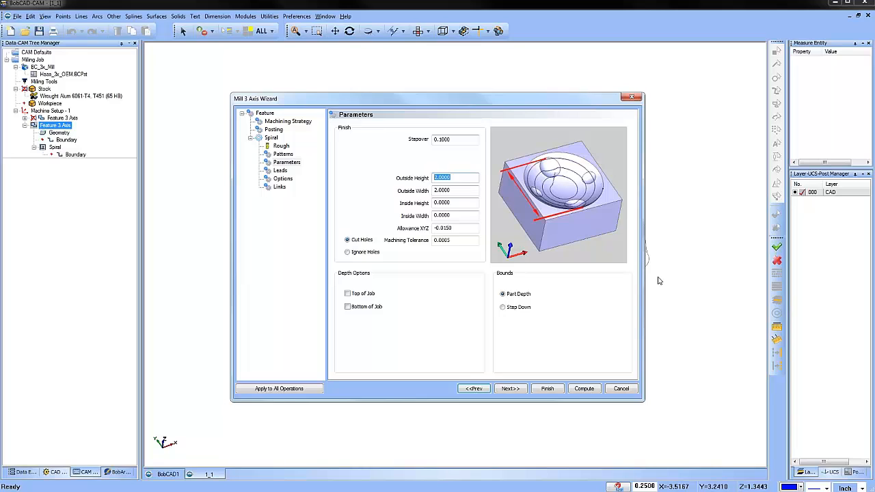
key("Tab")
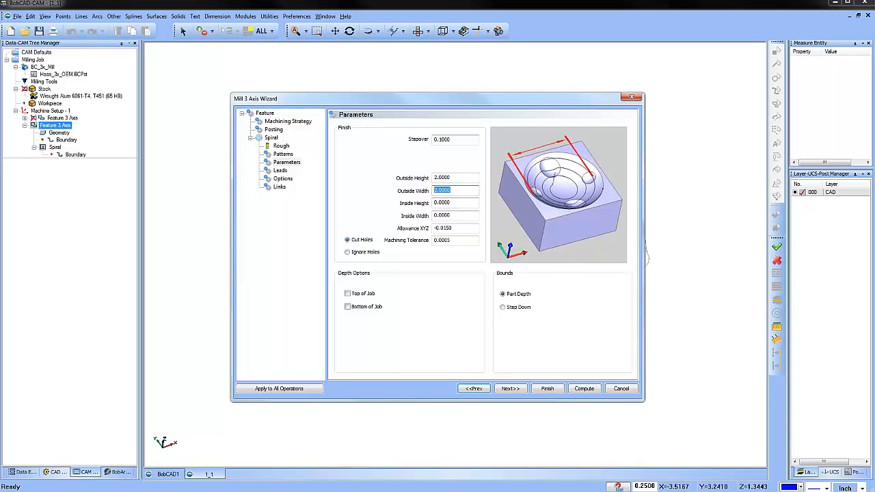
type("6")
- Set the Spiral operation's stepover to .25 and compute the toolpath
key("shift+Tab")
key("shift+Tab")
type(".25")
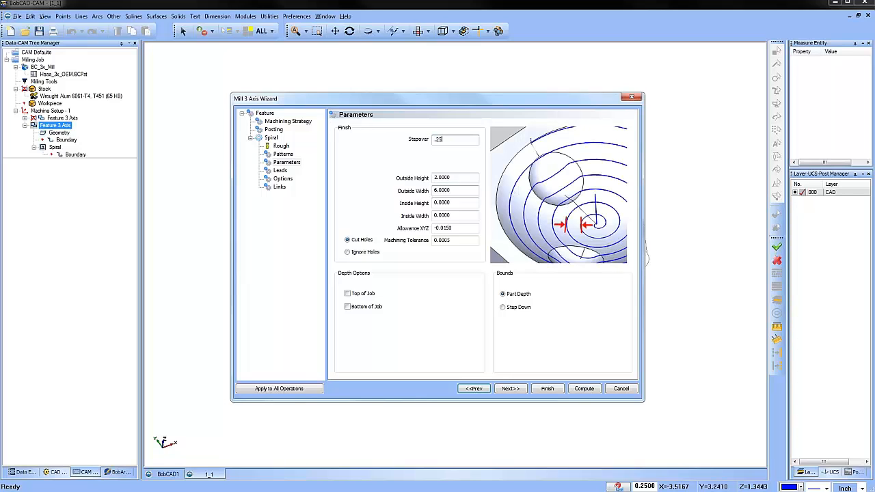
left_click(585, 389)
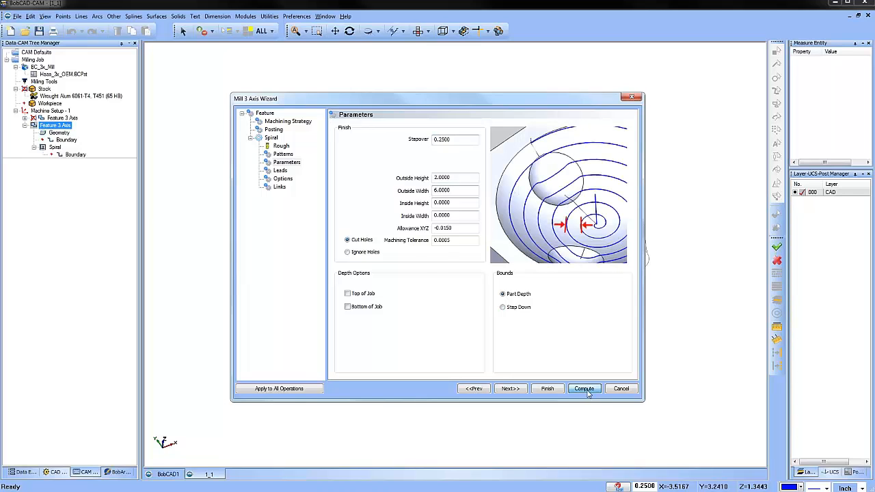
- Exclude the first 3 Axis feature from posting and run the machining simulation of the Spiral feature
middle_click_drag(535, 348, 455, 308)
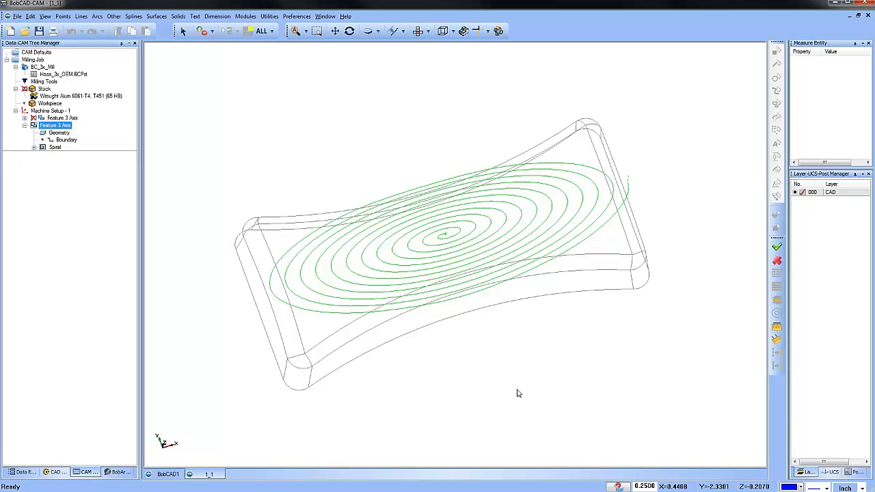
left_click(246, 16)
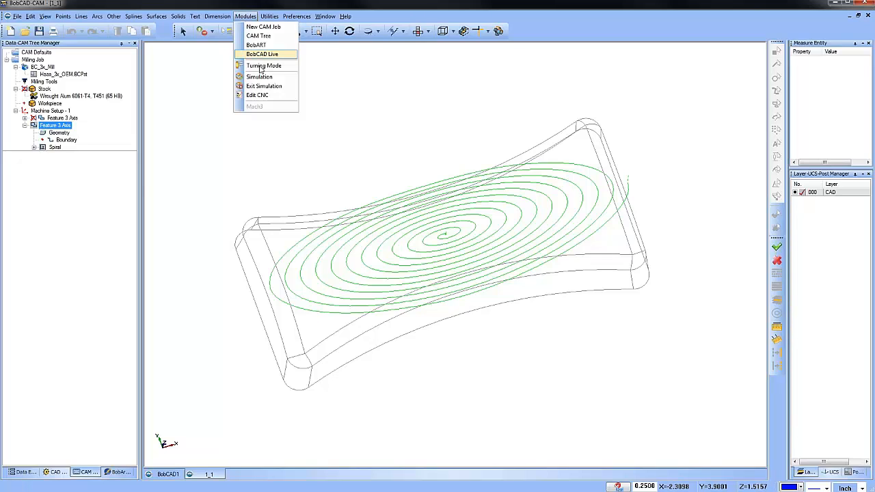
left_click(259, 77)
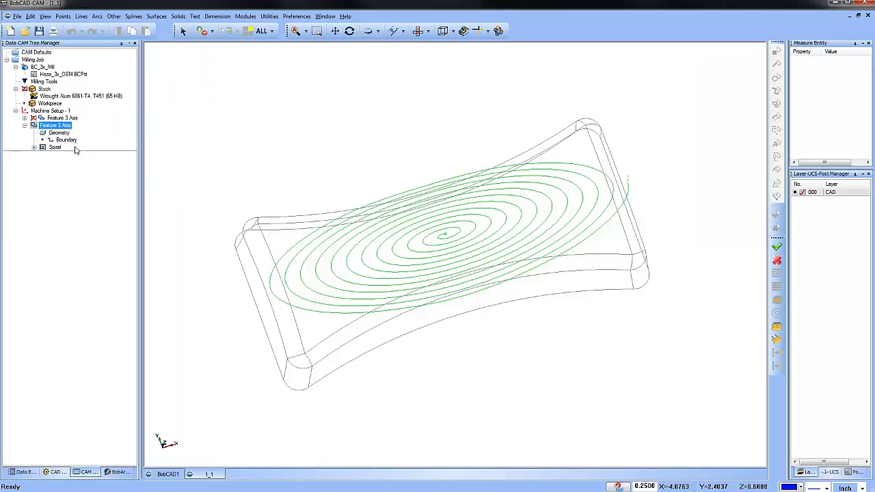
right_click(65, 118)
left_click(108, 375)
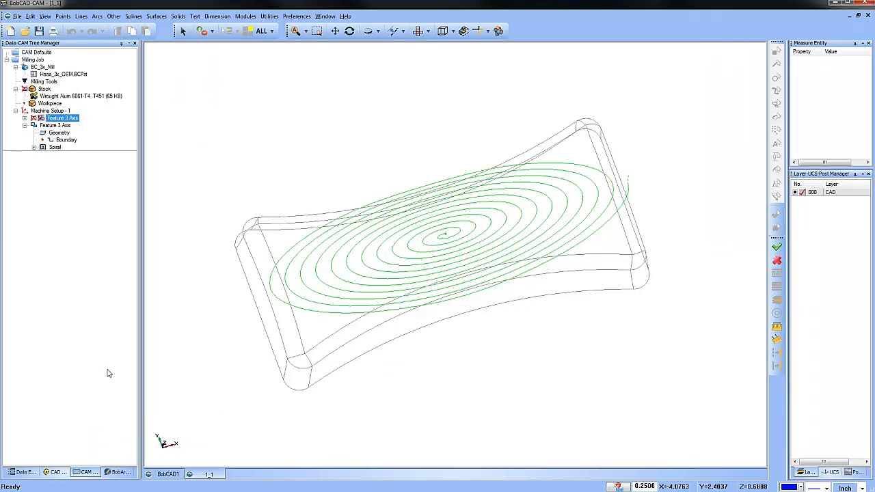
left_click(245, 17)
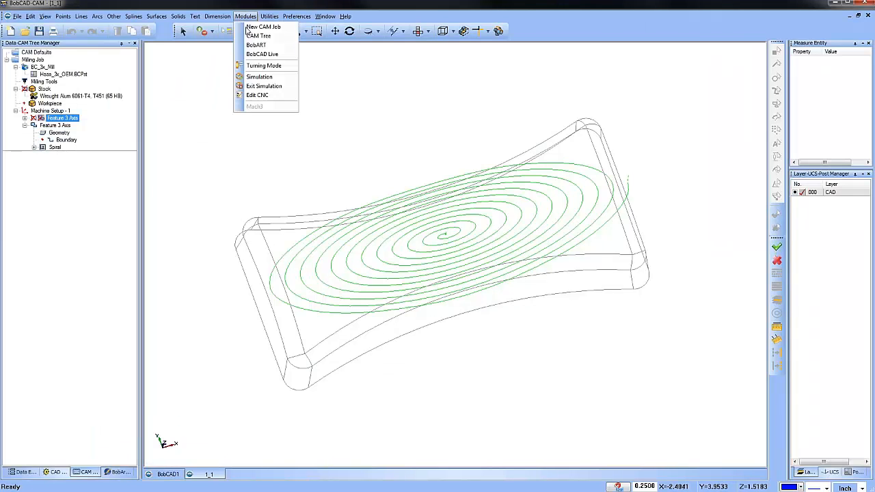
left_click(259, 76)
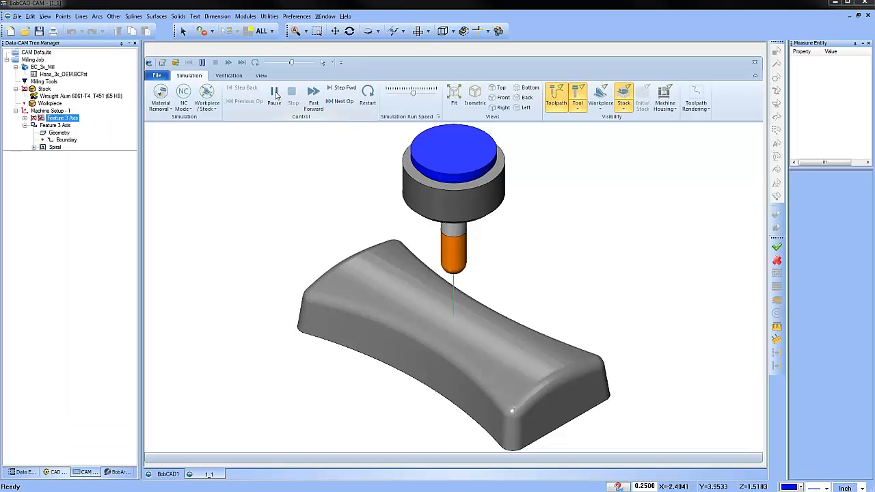
left_click(274, 97)
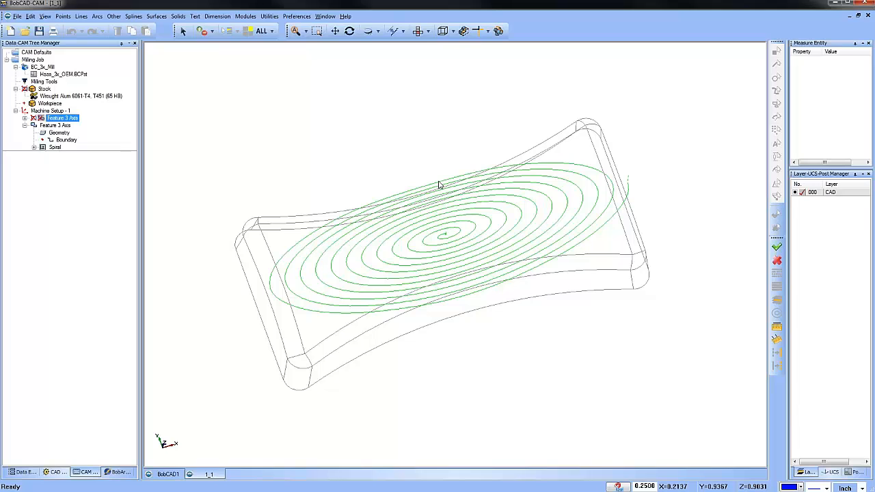
- Blank the Spiral operation's toolpath, exclude the second 3 Axis feature from posting, and collapse it in the tree
right_click(54, 148)
left_click(73, 211)
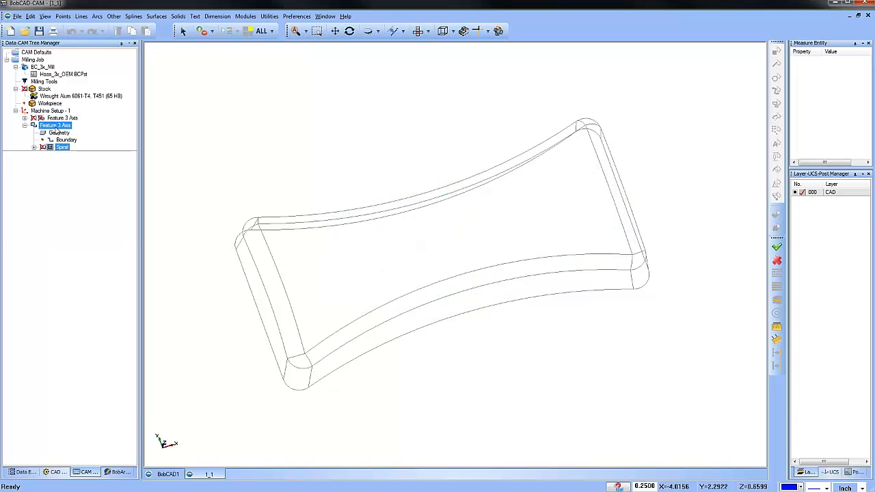
right_click(55, 125)
left_click(120, 374)
left_click(25, 126)
- Add a new Mill 3 Axis feature to Machine Setup - 1 and select the part as its geometry
right_click(52, 113)
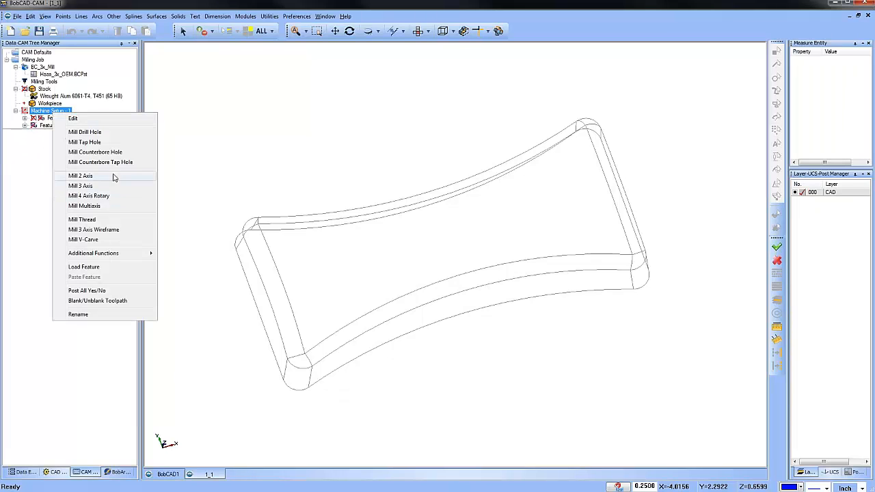
left_click(112, 176)
left_click(400, 161)
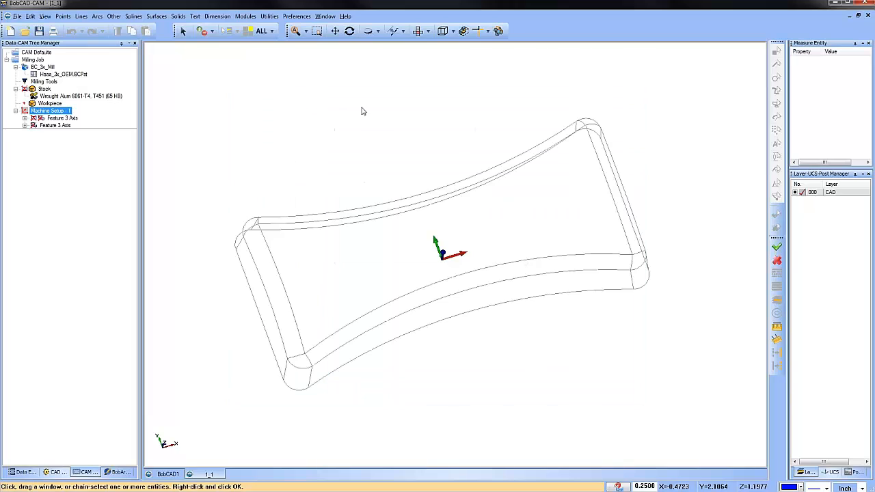
left_click(262, 31)
key("space")
left_click(517, 389)
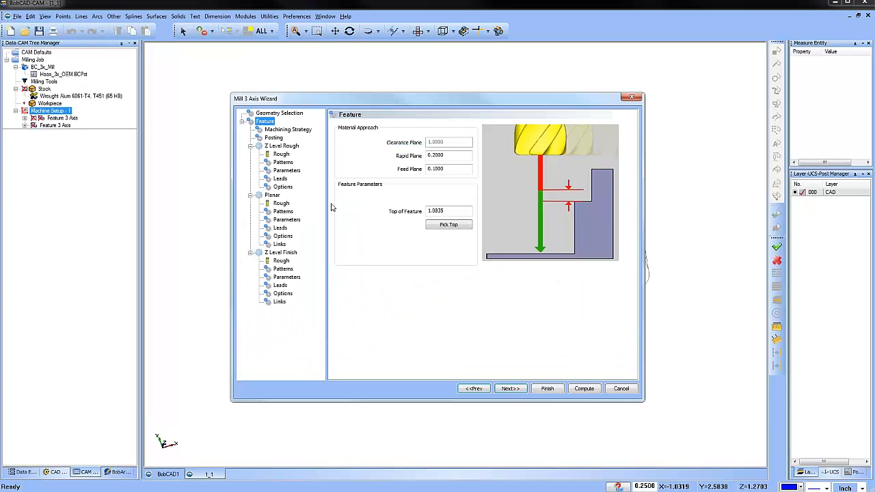
- Choose the Radial machining strategy for the new feature and review its tool and cut pattern settings
left_click(296, 130)
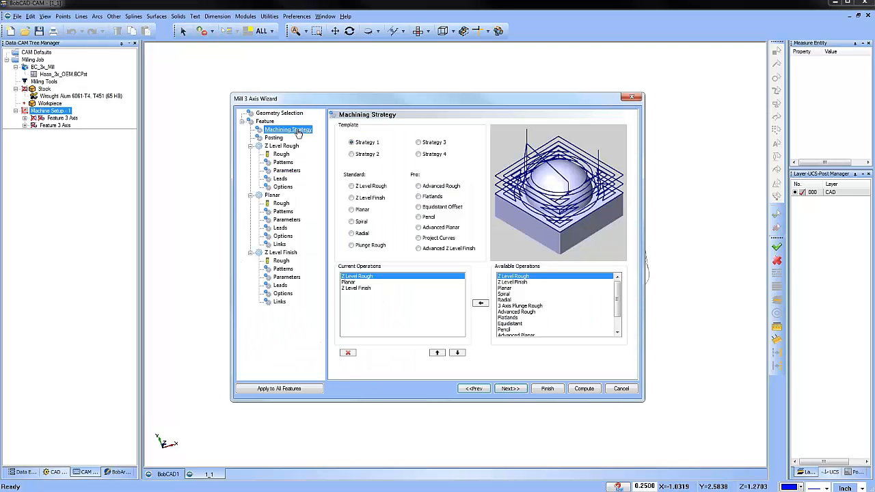
left_click(352, 233)
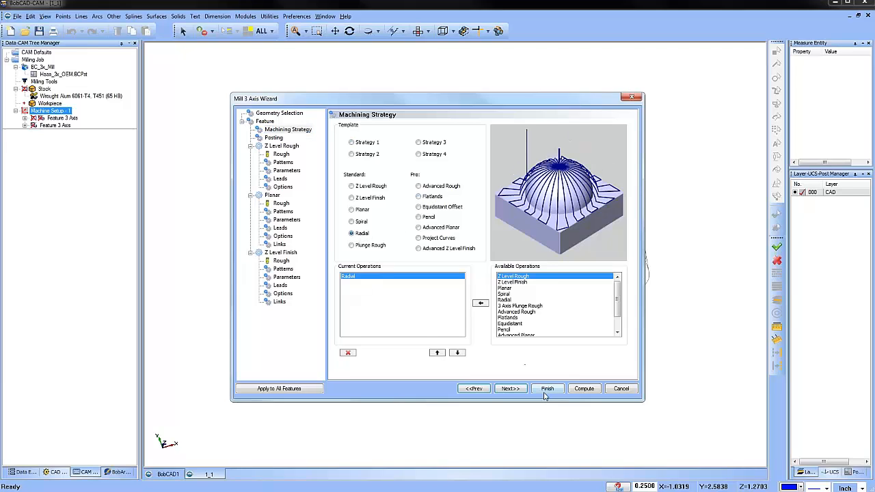
left_click(508, 388)
left_click(281, 155)
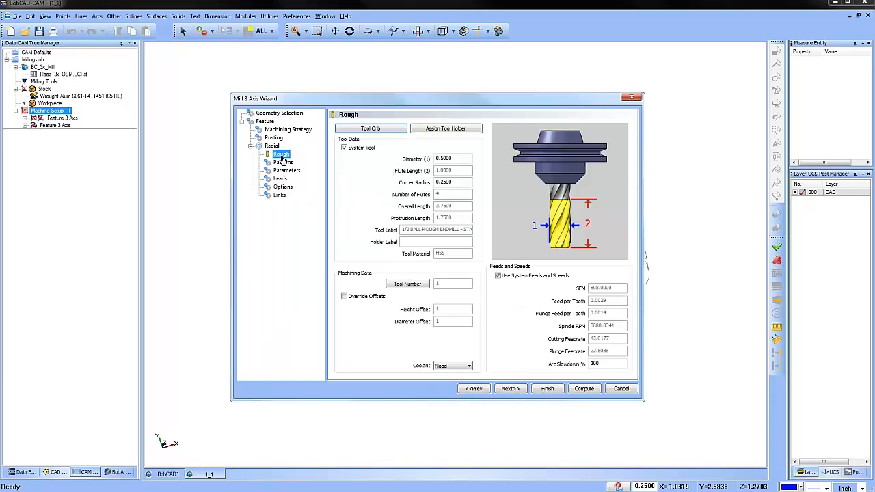
left_click(282, 162)
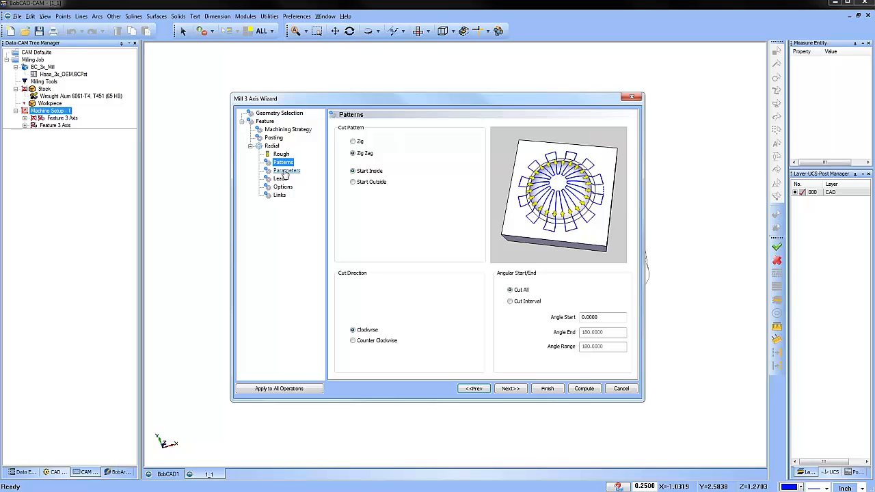
- Set the Radial operation's Cut Angle to 20 and Allowance XYZ to -.015, and compute the toolpath
left_click(286, 170)
double_click(455, 139)
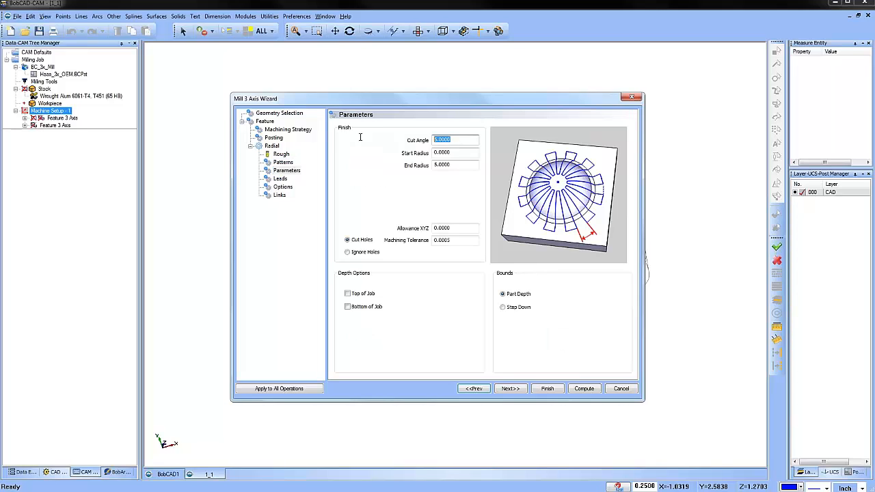
type("20")
left_click_drag(477, 227, 395, 229)
type("-.015")
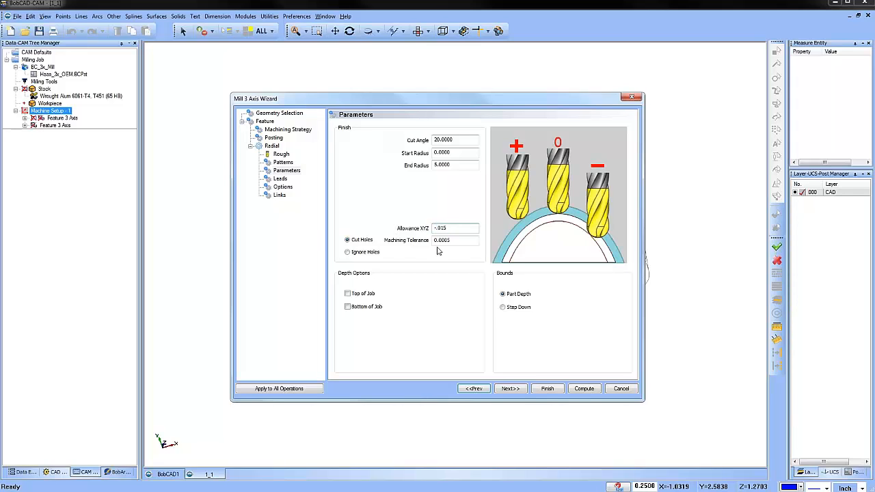
left_click(585, 391)
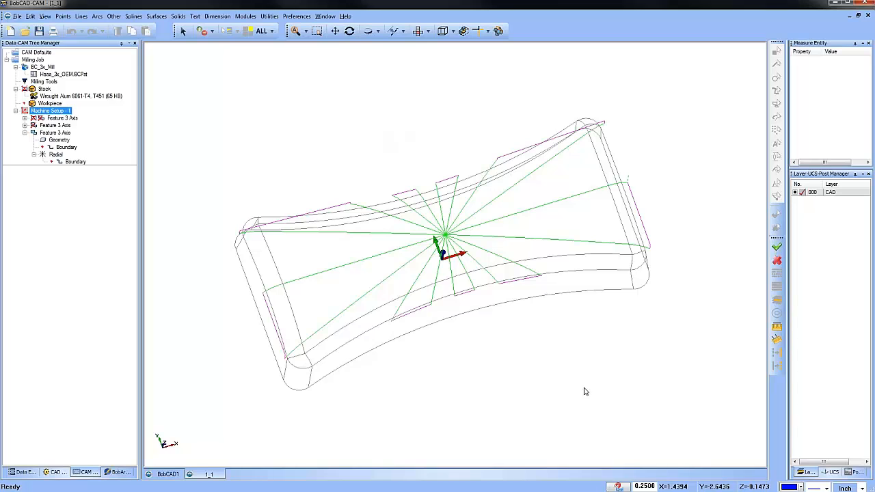
mouse_move(551, 393)
middle_mouse_down()
mouse_move(537, 348)
mouse_move(549, 354)
middle_mouse_up()
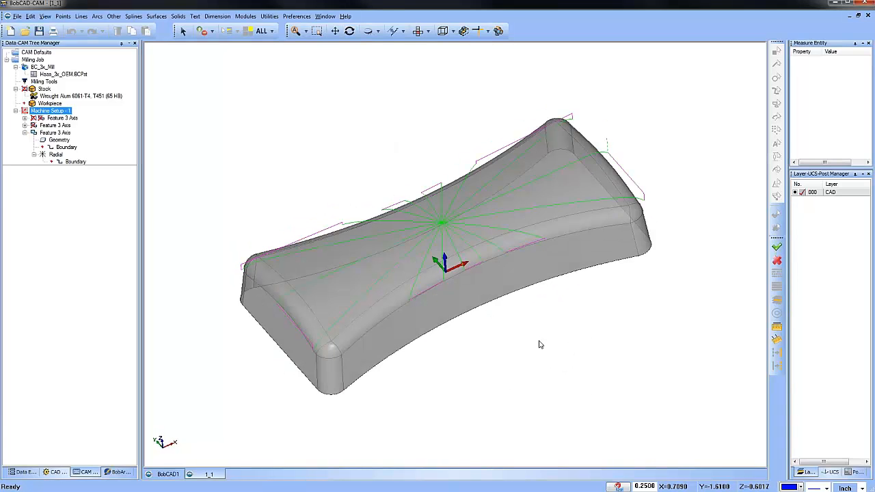
- Backplot the Radial operation to its end and examine the linking moves along the part's edges
right_click(55, 154)
left_click(77, 170)
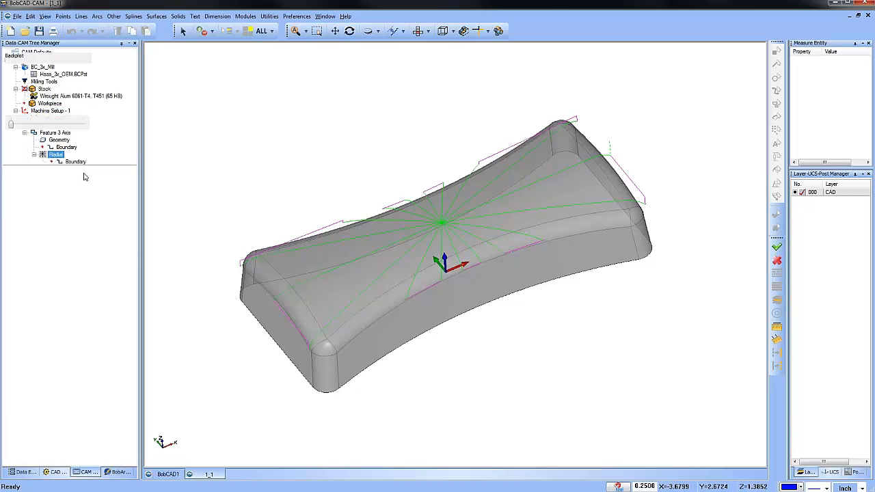
left_click_drag(12, 127, 83, 124)
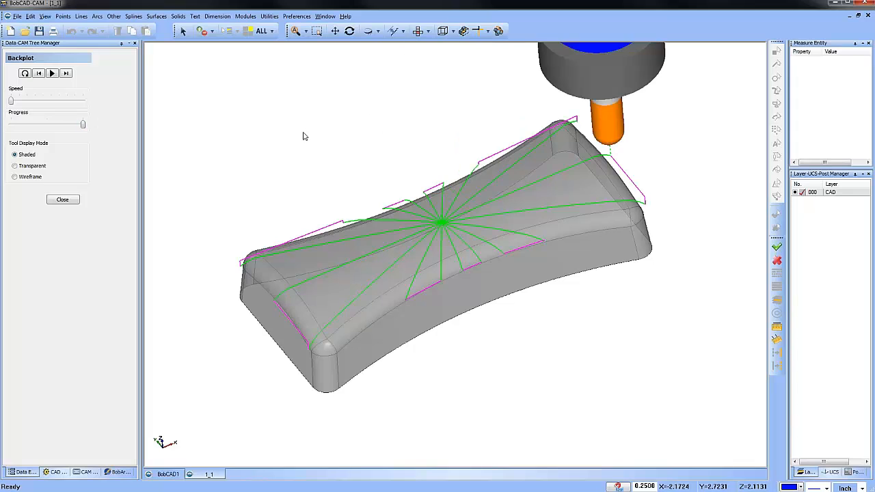
scroll(518, 233, "up", 5)
scroll(521, 231, "up", 2)
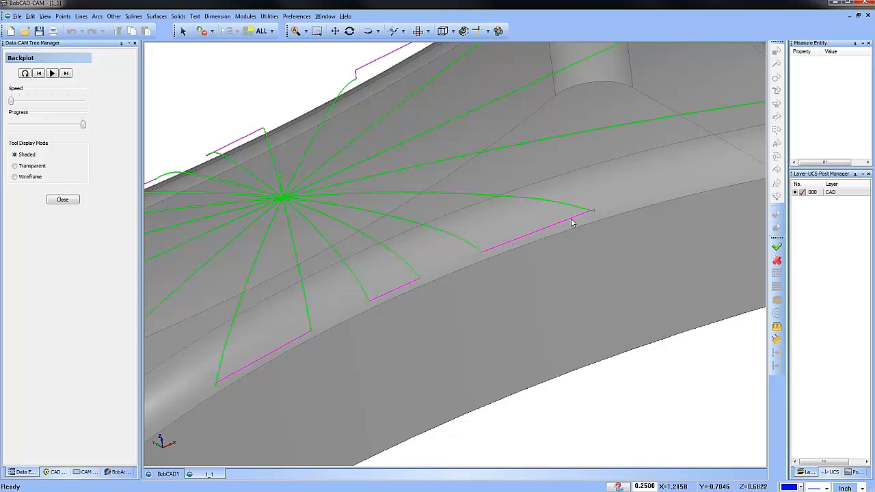
scroll(510, 244, "down", 5)
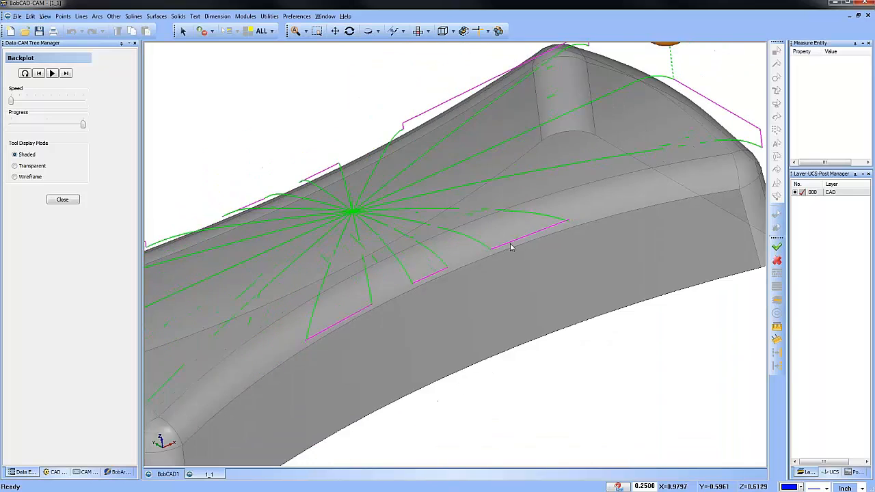
middle_click_drag(522, 282, 541, 279)
scroll(528, 293, "down", 1)
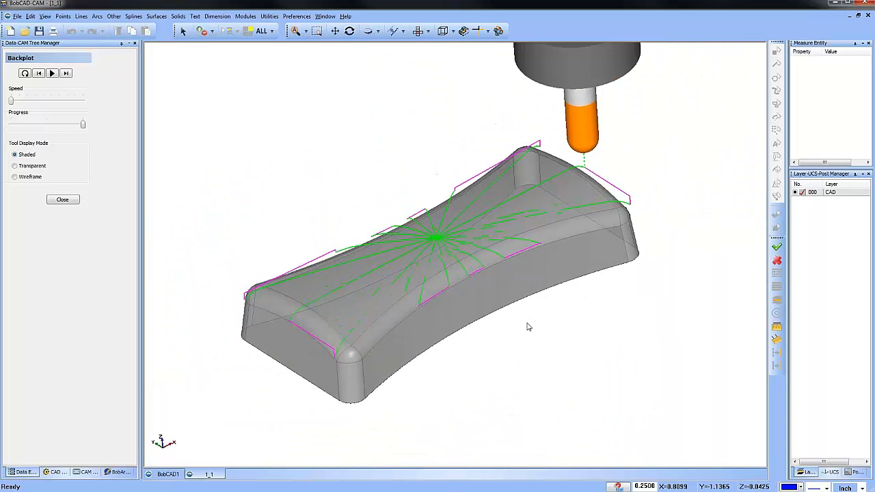
mouse_move(526, 347)
middle_mouse_down()
mouse_move(517, 324)
mouse_move(521, 344)
middle_mouse_up()
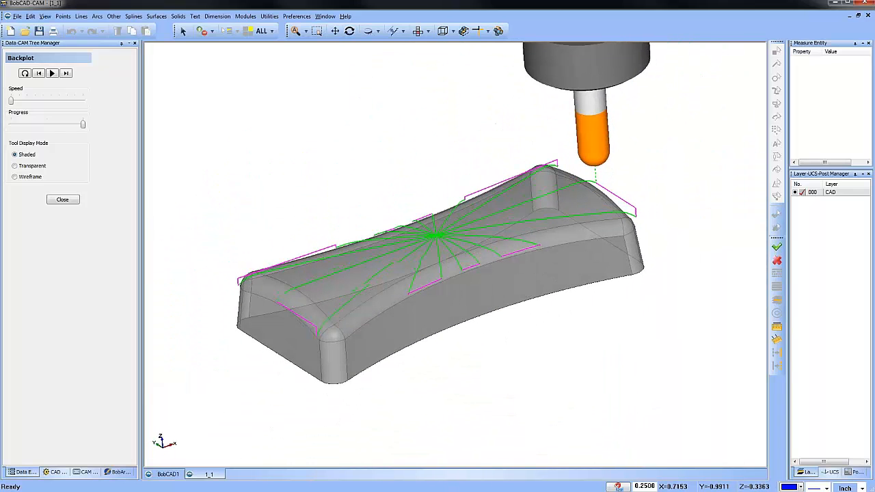
left_click(62, 198)
- Edit the Radial feature, change its cut pattern to Zig, compute it, and inspect the toolpath
left_click(54, 132)
right_click(54, 133)
left_click(74, 140)
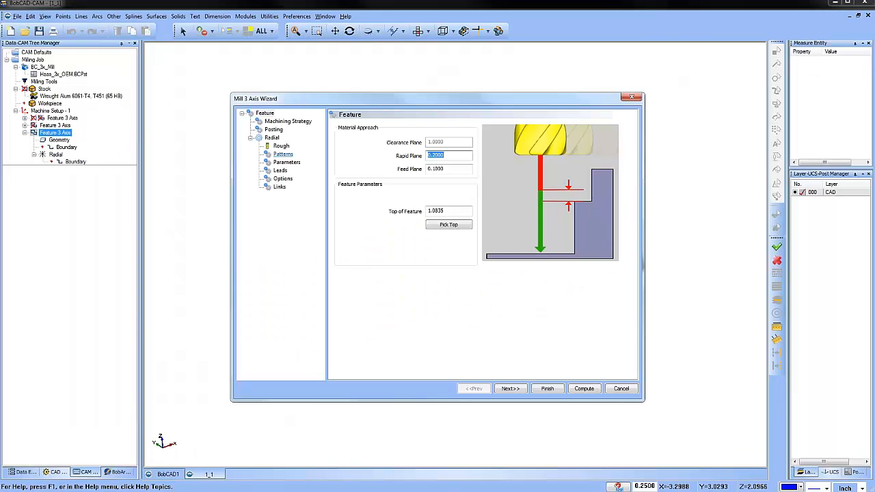
left_click(283, 153)
left_click(352, 141)
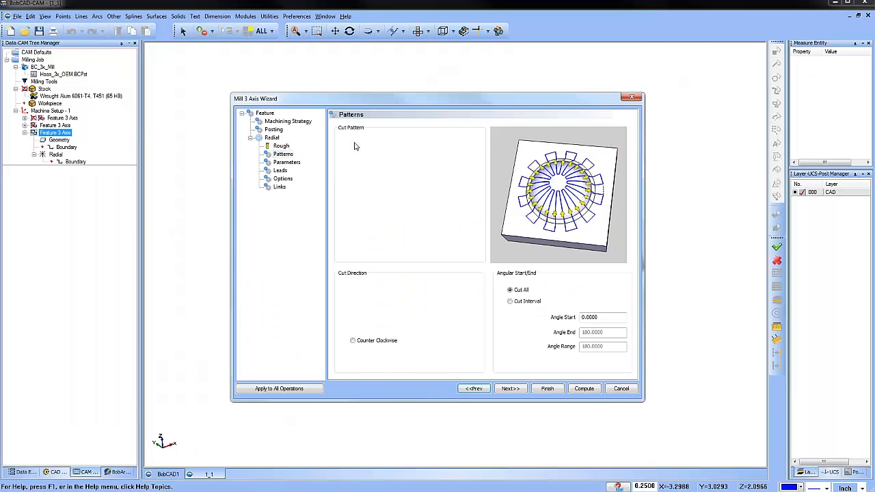
left_click(584, 388)
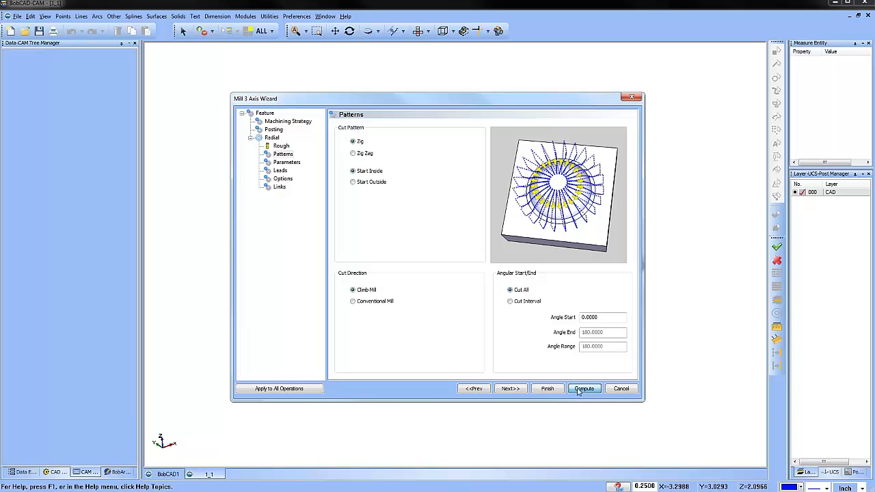
middle_click_drag(502, 326, 566, 298)
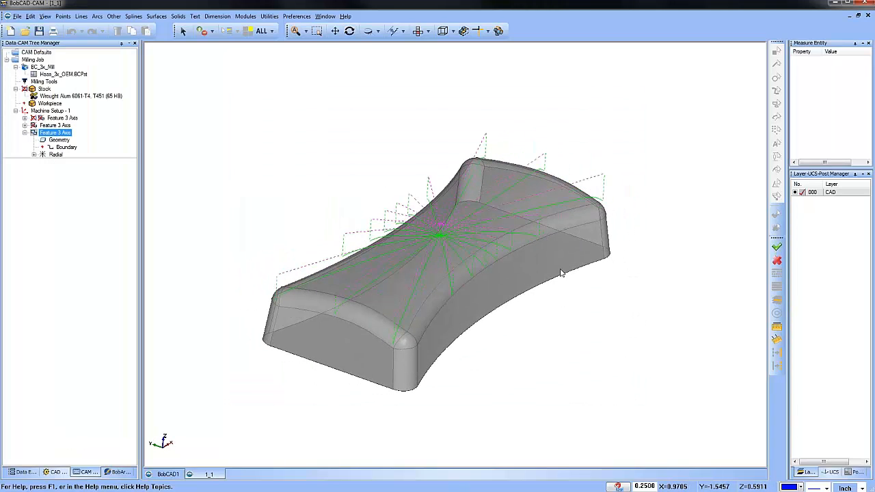
middle_click_drag(568, 332, 526, 315)
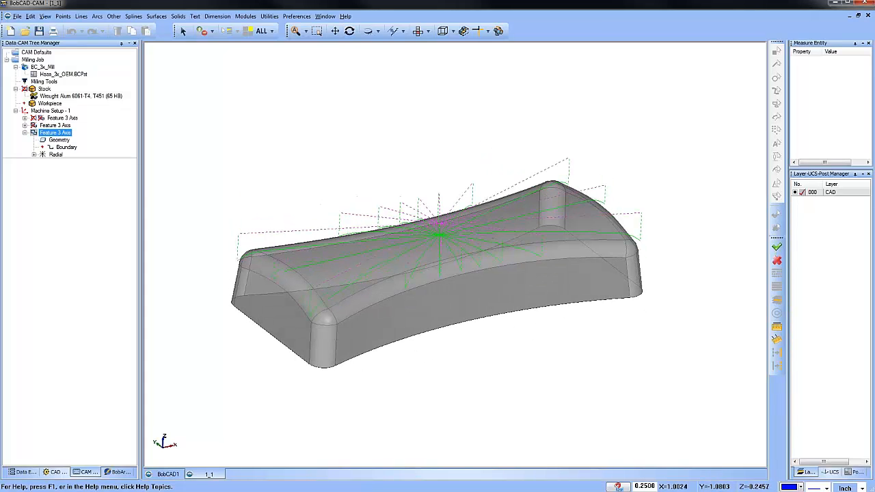
- Set the Radial operation's lead-in to Tangent, compute the toolpath, and inspect the lead arcs
right_click(53, 134)
left_click(71, 138)
left_click(280, 171)
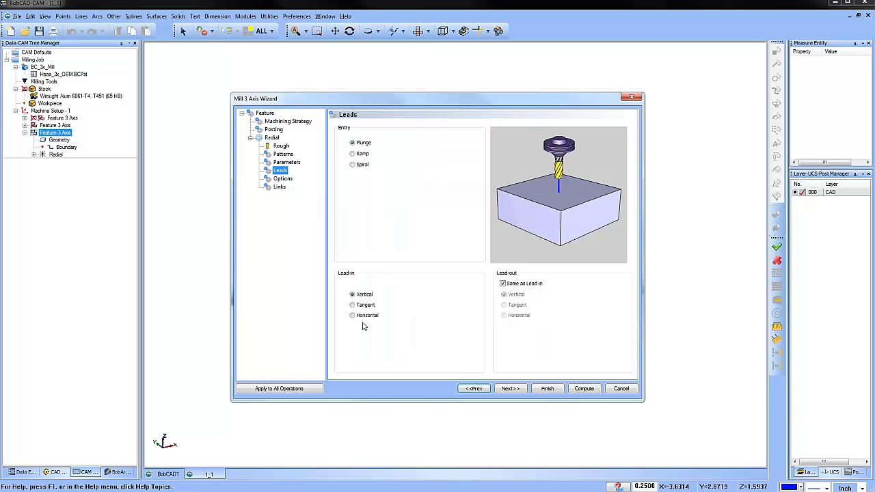
left_click(352, 305)
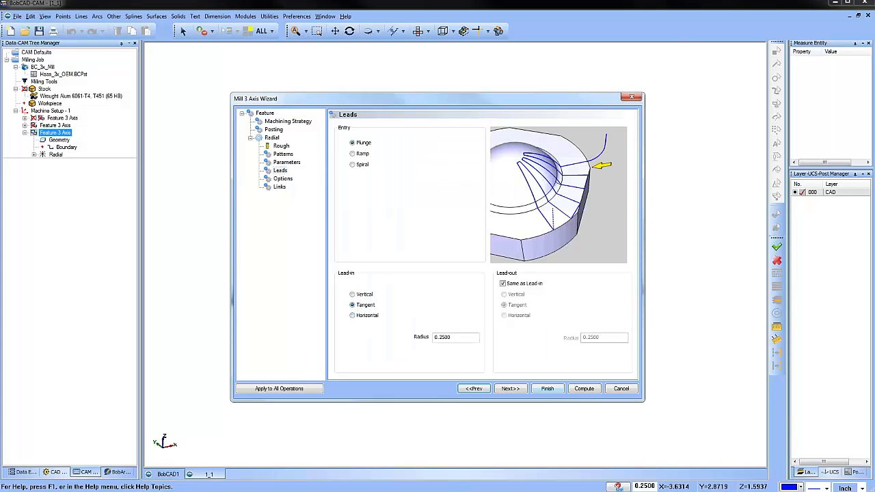
left_click(583, 388)
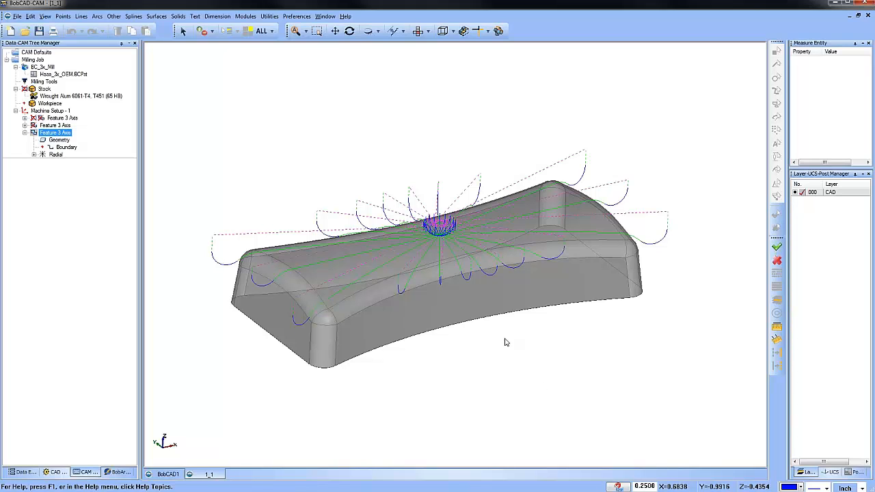
middle_click_drag(515, 334, 523, 352)
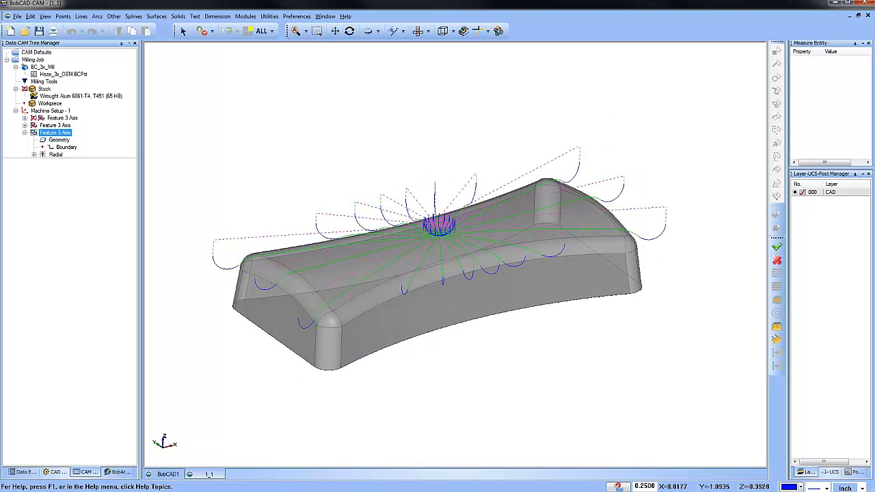
- Edit the Radial feature and set its Cut Angle to 10
right_click(64, 131)
left_click(89, 136)
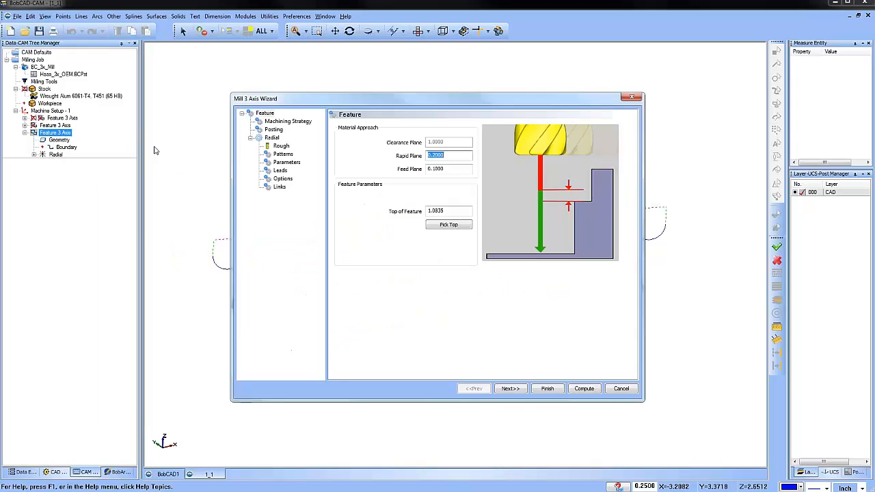
left_click(282, 154)
left_click(286, 162)
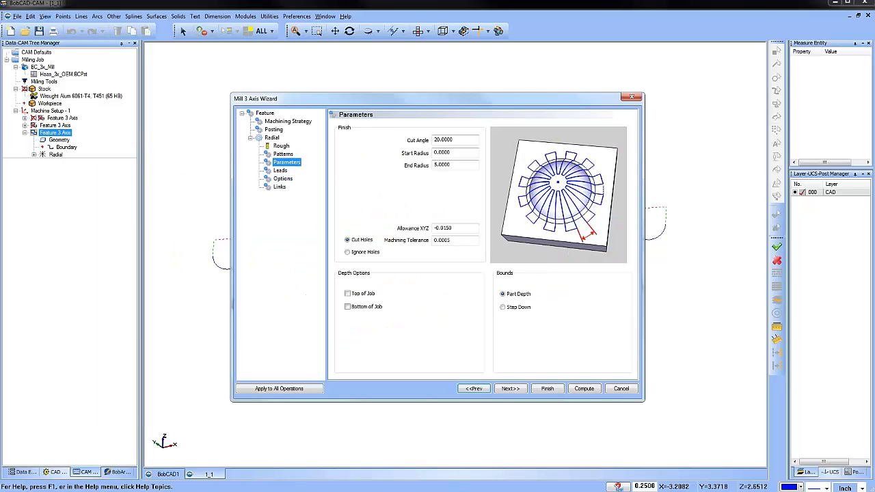
left_click(454, 139)
double_click(444, 140)
type("10")
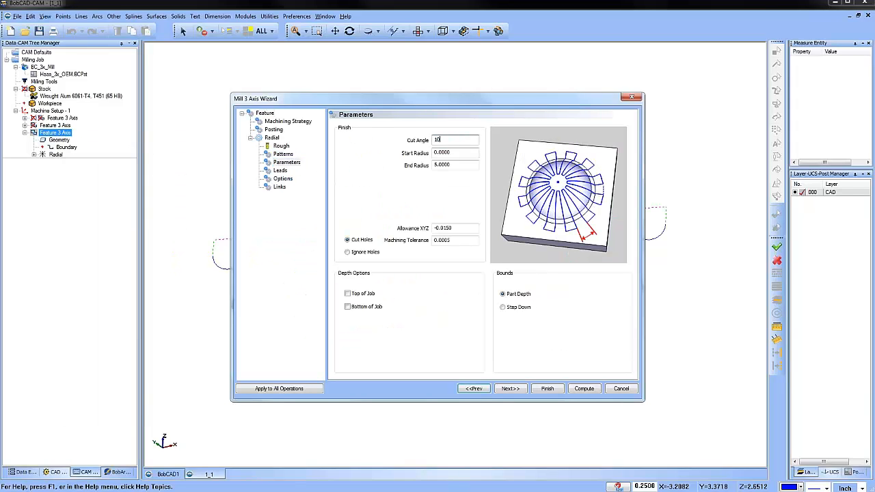
- Set the Radial operation's lead-in radius to .125, compute the toolpath, and inspect it
left_click(281, 171)
double_click(450, 337)
type(".125")
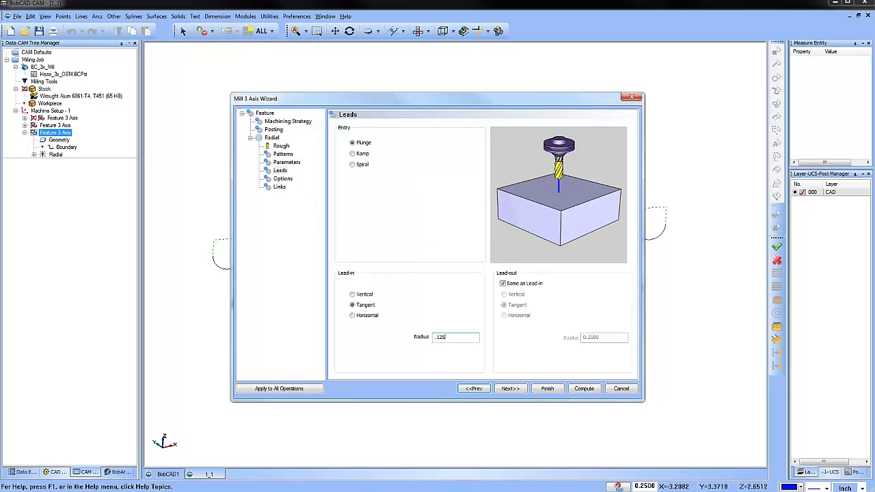
left_click(584, 388)
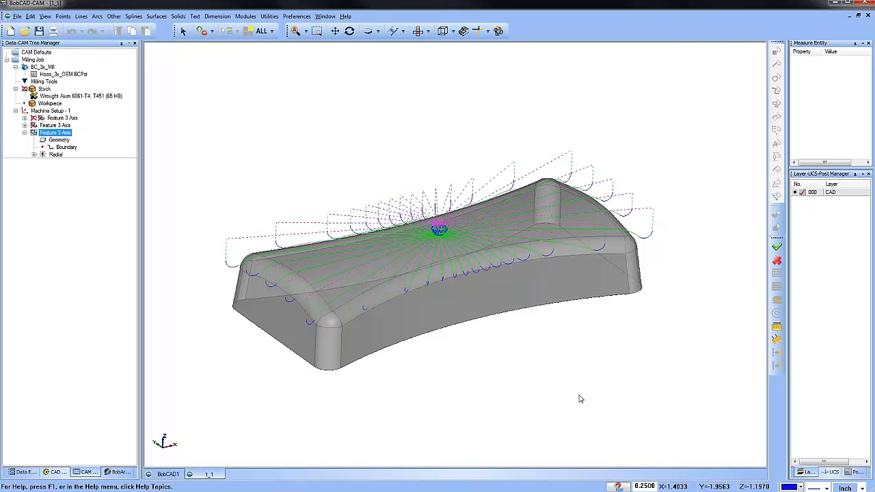
middle_click_drag(538, 283, 461, 230)
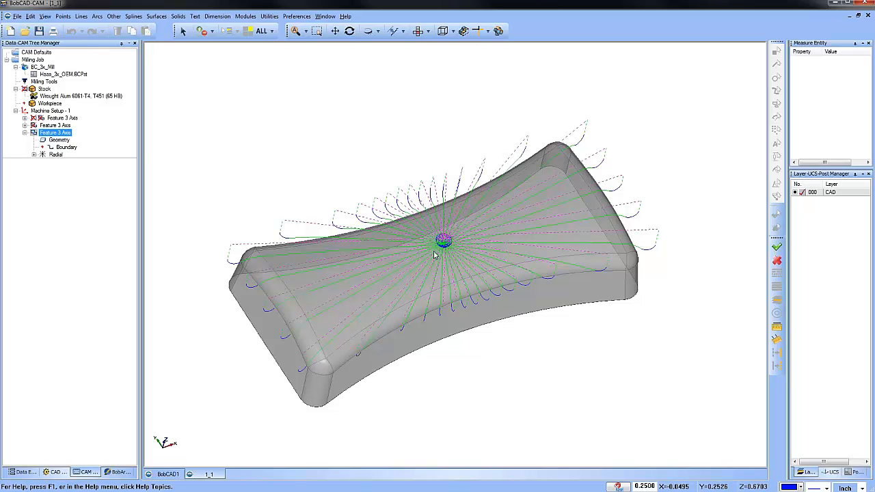
- Set the Radial operation's Start Radius to 0.5, compute the toolpath, and inspect the open center
right_click(67, 134)
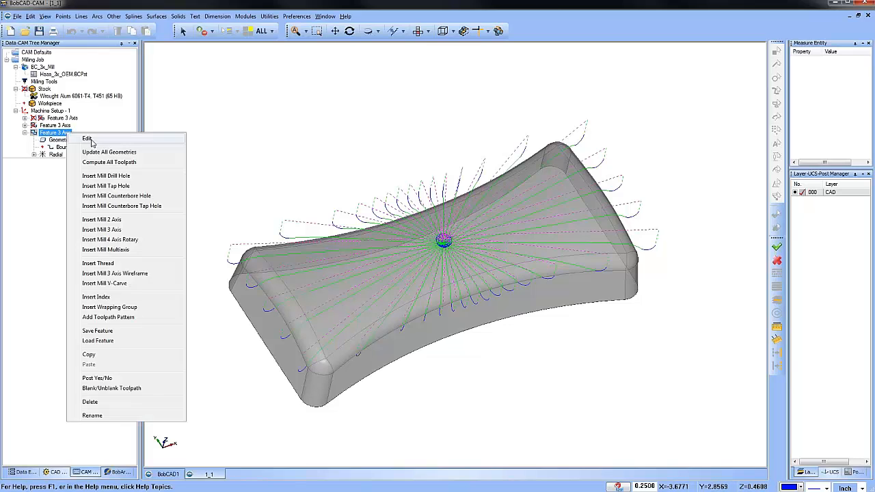
left_click(88, 139)
left_click(283, 153)
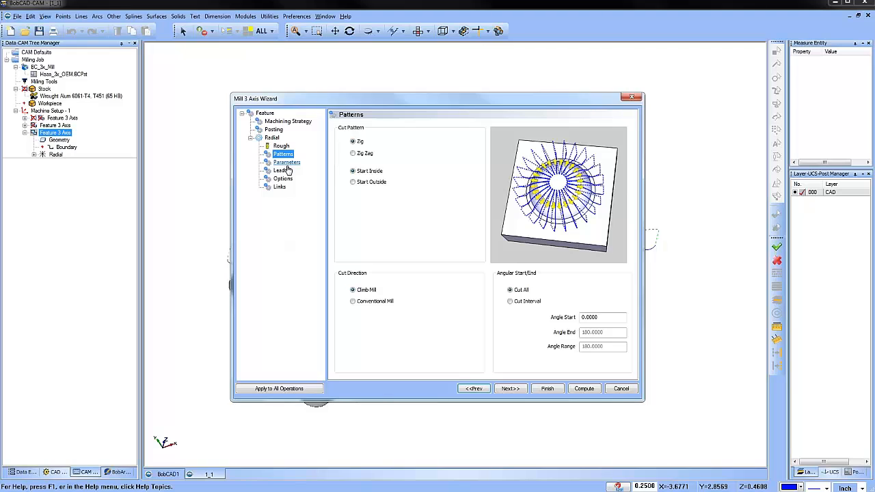
left_click(281, 171)
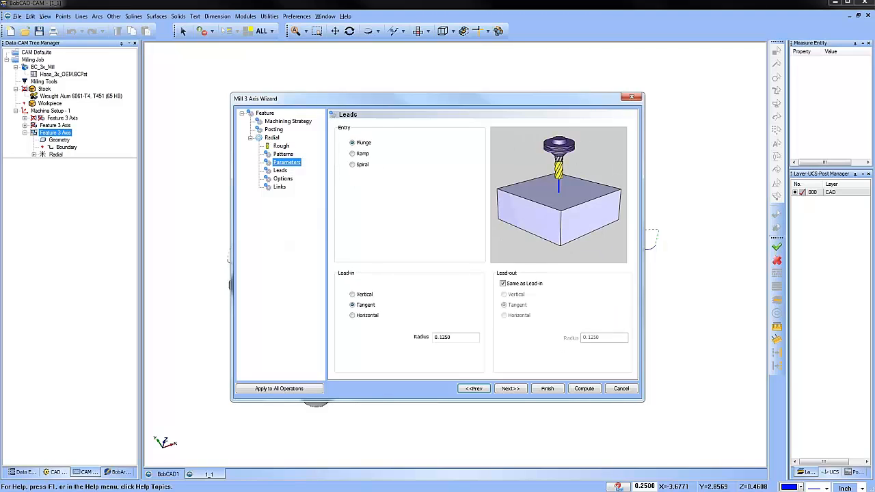
left_click_drag(456, 153, 397, 154)
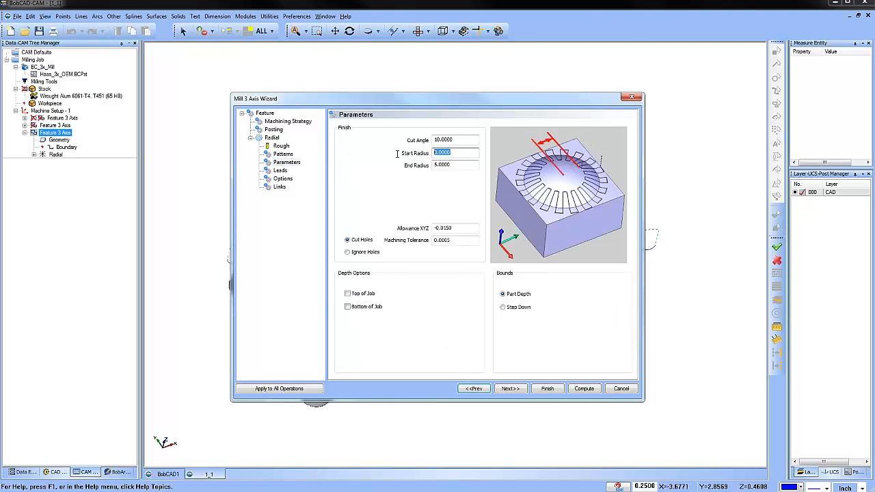
type("1")
left_click(584, 388)
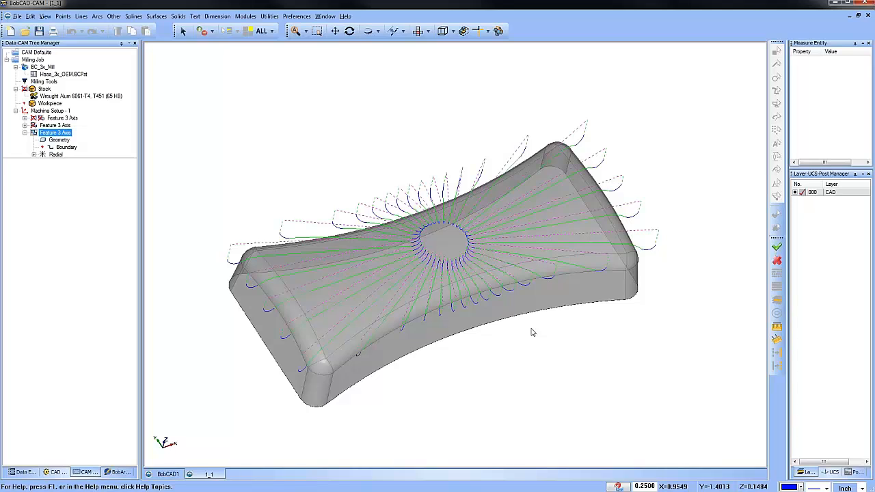
middle_click_drag(526, 356, 545, 332)
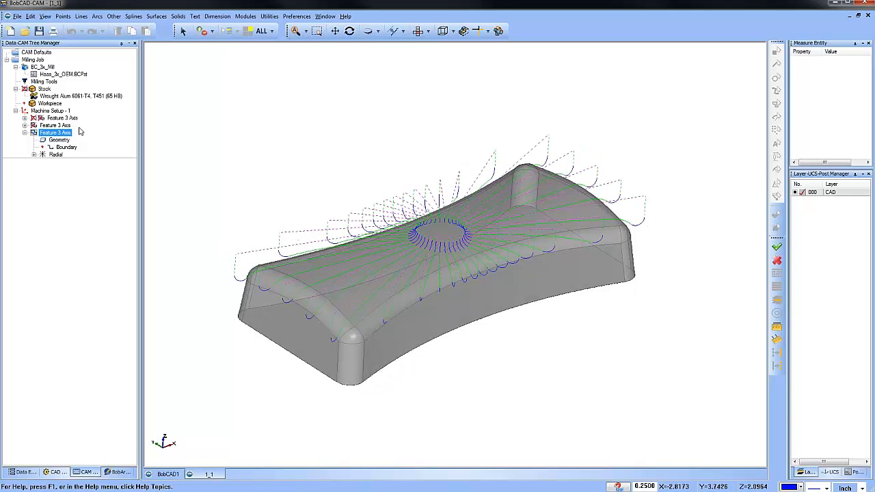
- Switch the Radial operation's bounds to Step Down with a value of .05 and compute the toolpath
right_click(57, 136)
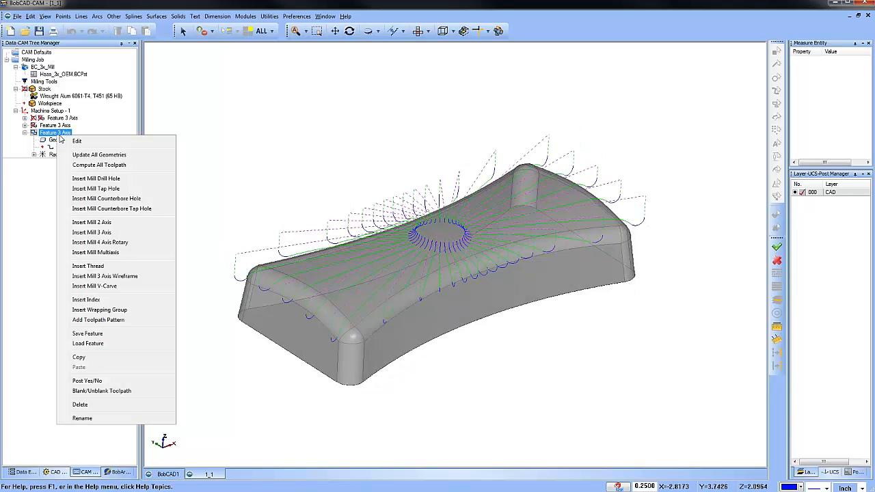
left_click(81, 141)
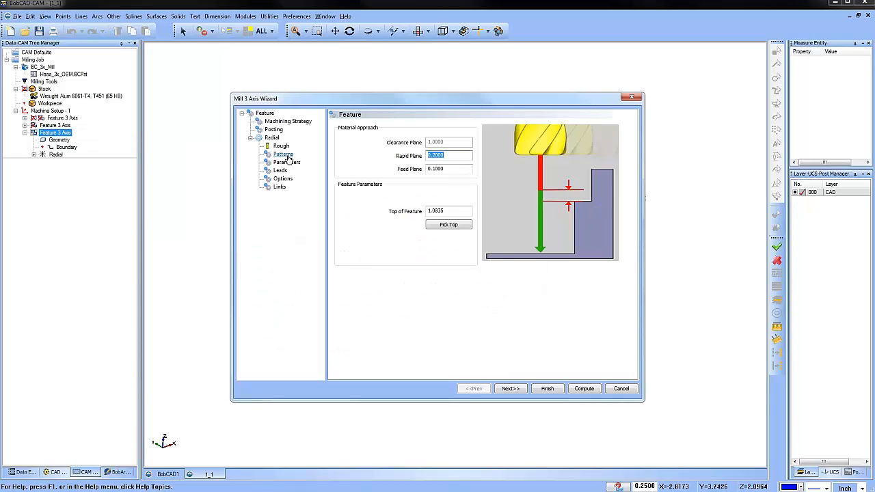
left_click(284, 155)
left_click(287, 162)
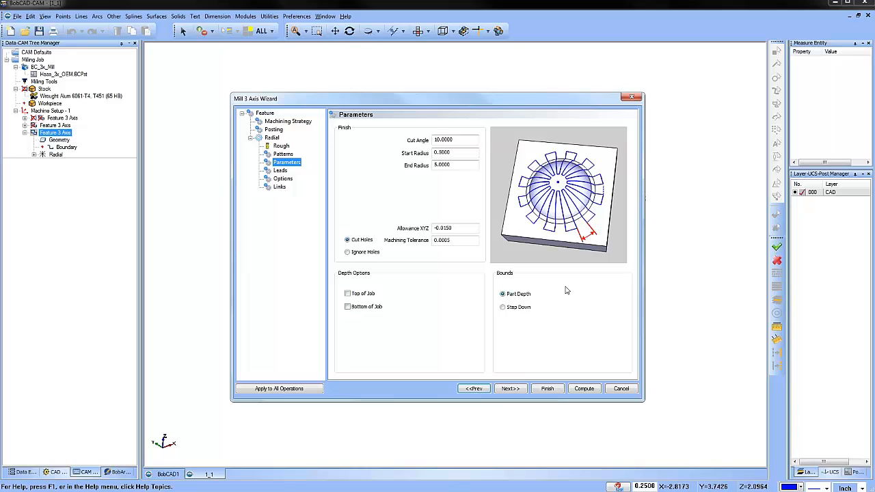
left_click(503, 307)
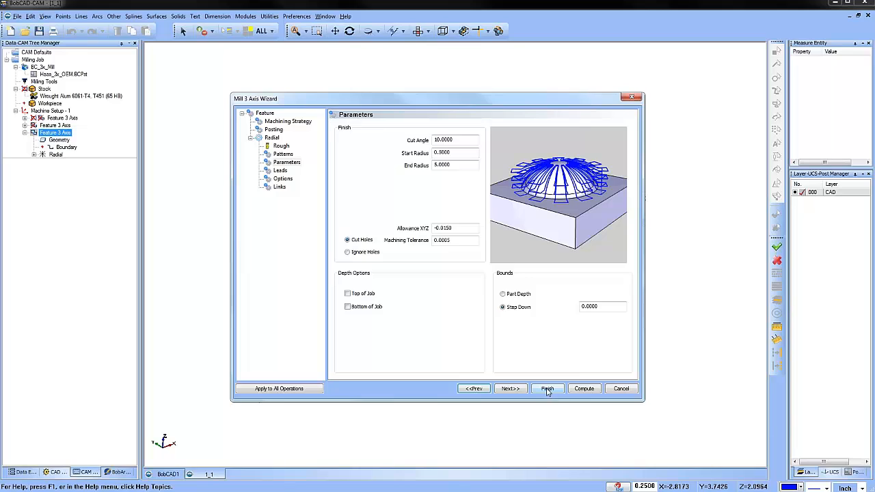
double_click(591, 306)
type(".05")
left_click(584, 389)
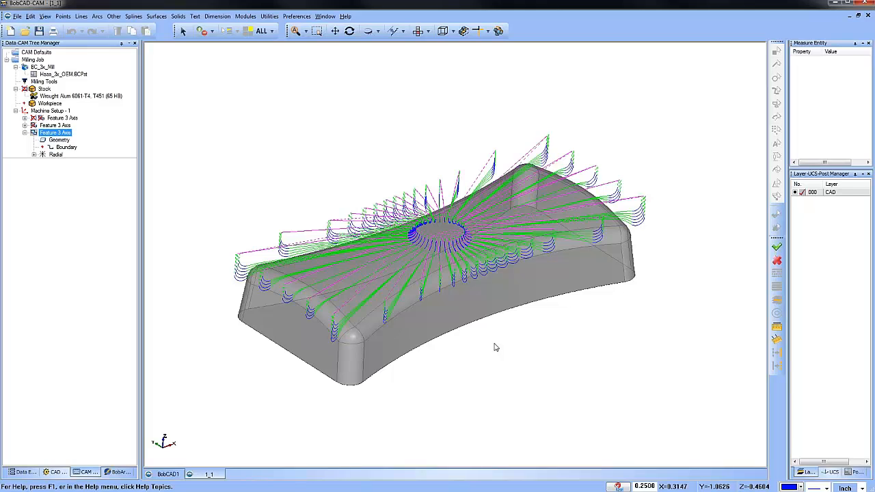
left_click(57, 140)
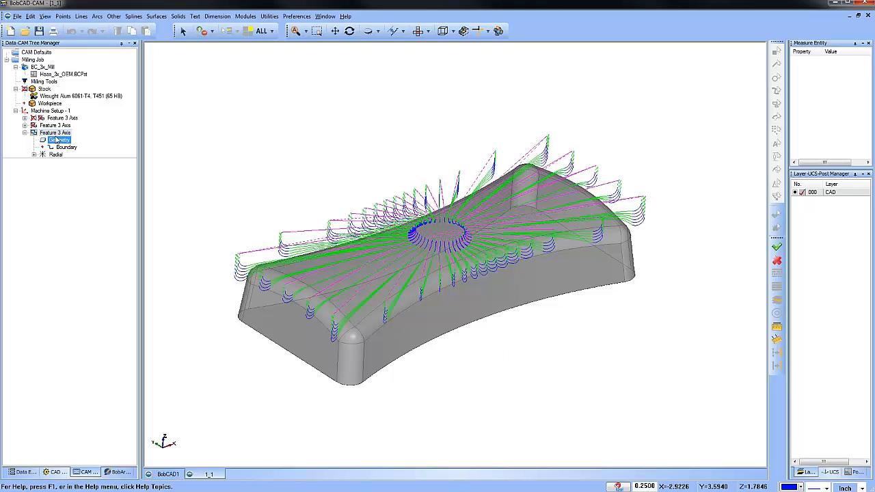
left_click(56, 133)
right_click(54, 154)
right_click(56, 132)
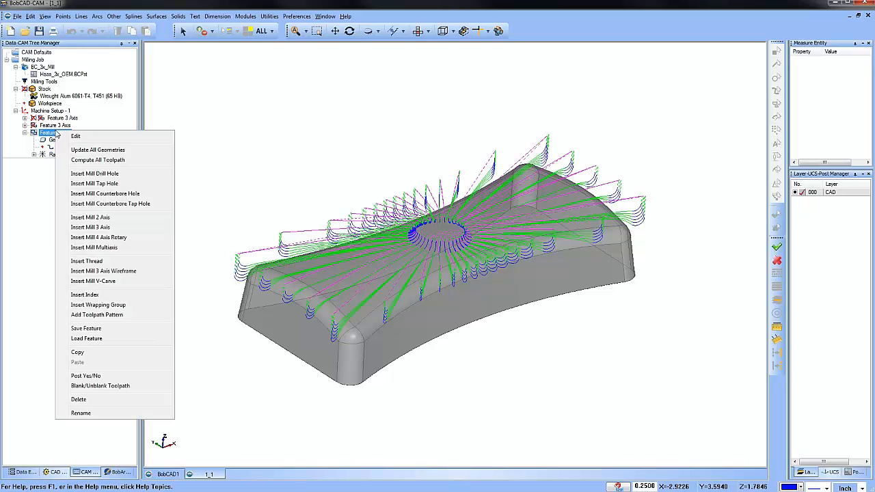
left_click(180, 101)
- Simulate the Radial toolpath to its end and examine the grooves cut into the part
left_click(245, 16)
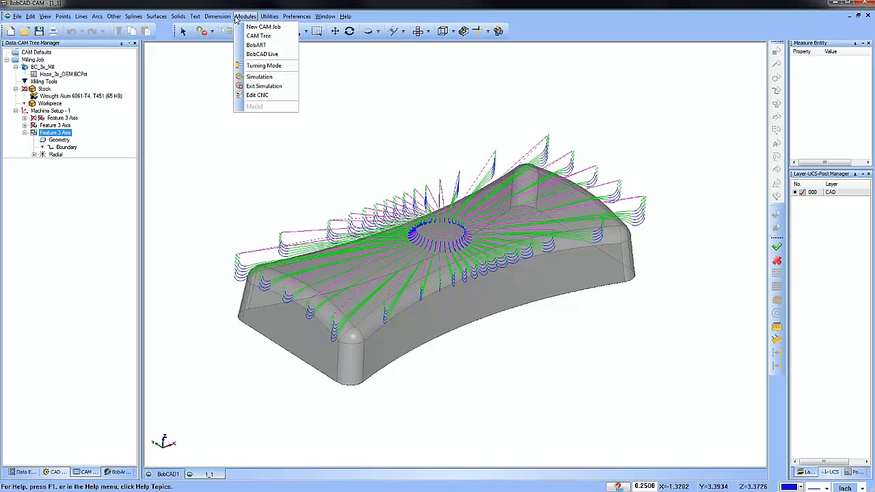
left_click(268, 77)
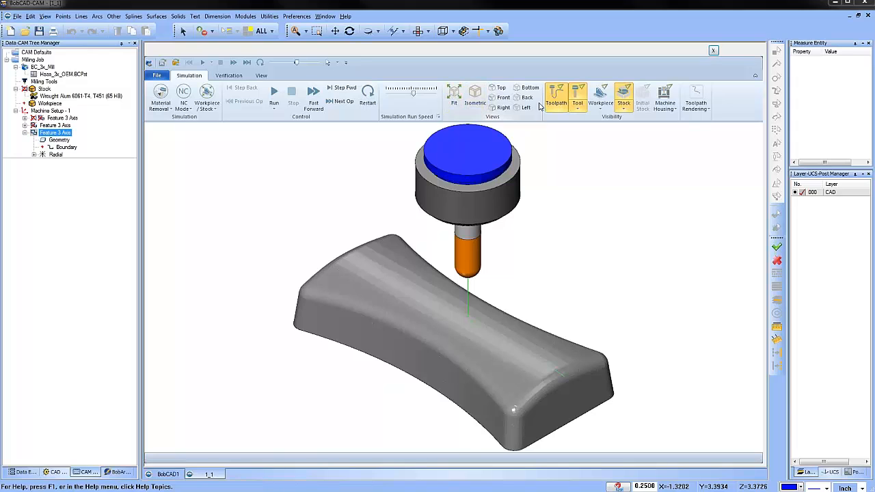
left_click(274, 95)
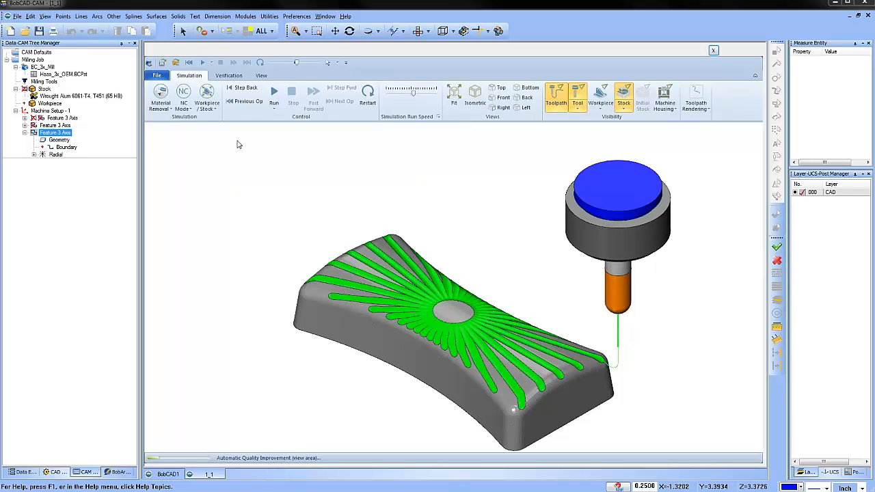
middle_click_drag(433, 260, 522, 320)
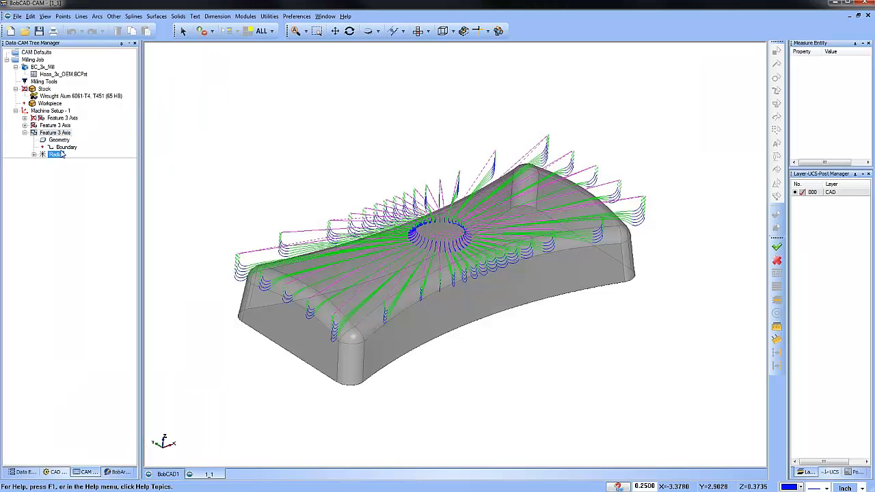
- Blank the Radial feature's toolpath and toggle posting for its Radial operation
right_click(57, 155)
right_click(54, 133)
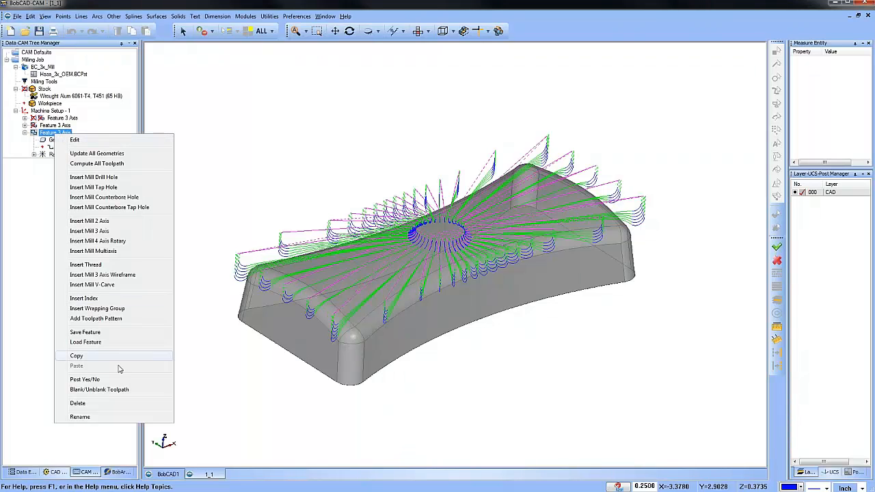
left_click(164, 389)
right_click(65, 155)
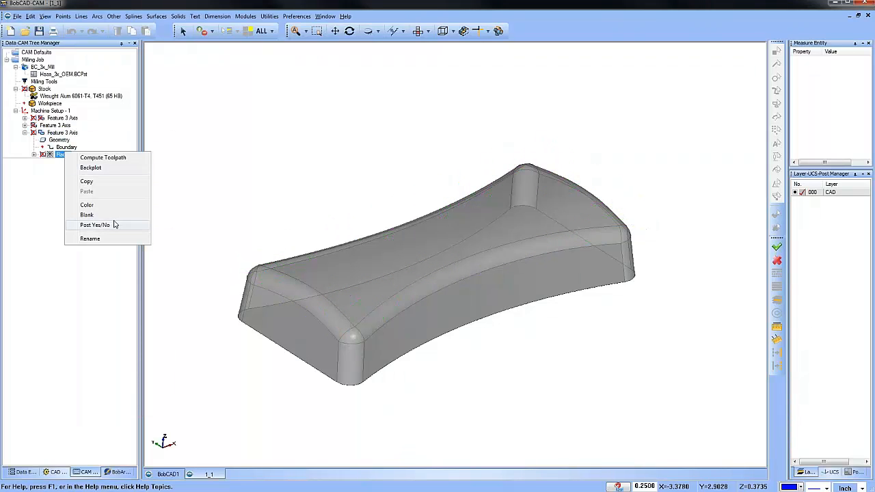
left_click(115, 225)
left_click(25, 133)
- Add a new Mill 3 Axis feature to Machine Setup - 1 with the whole part as its geometry
left_click(49, 110)
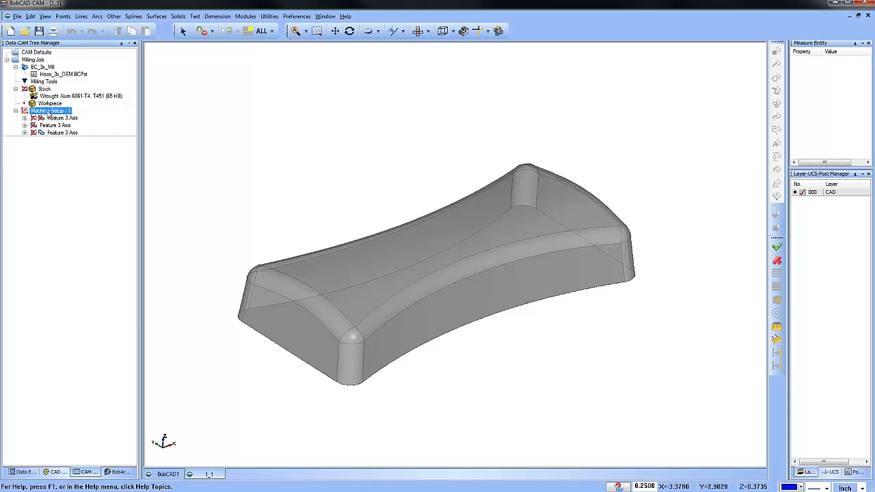
right_click(48, 110)
left_click(122, 191)
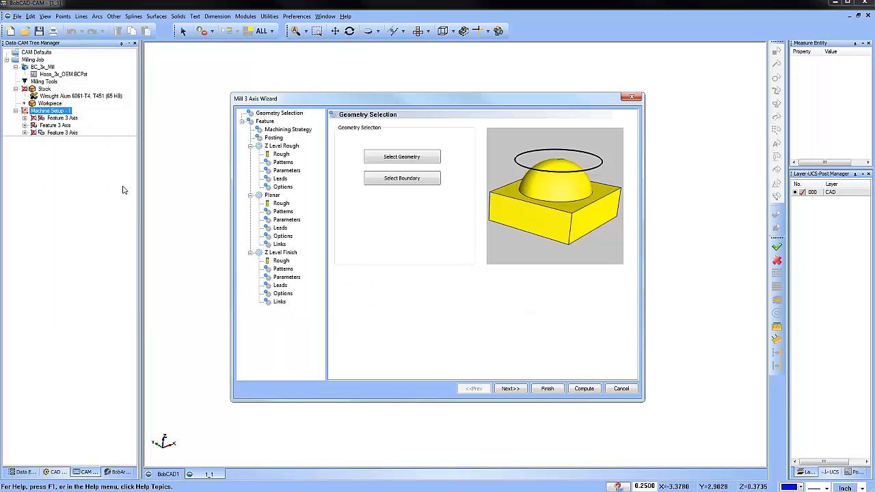
left_click(419, 160)
key("ctrl+a")
key("space")
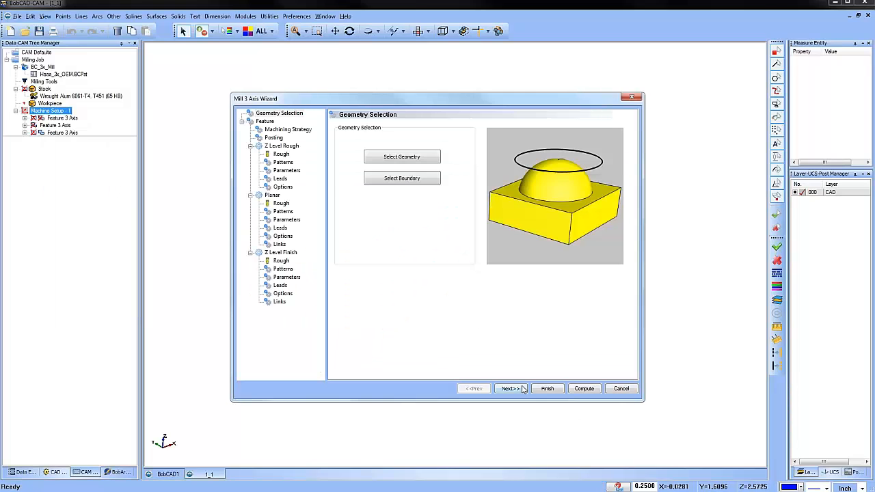
- Choose Plunge Rough as the new feature's machining strategy
left_click(510, 388)
left_click(510, 388)
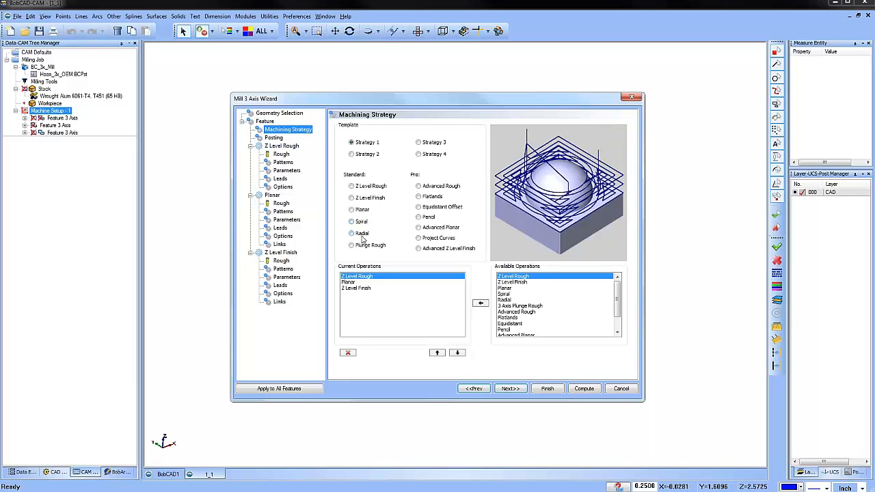
left_click(364, 245)
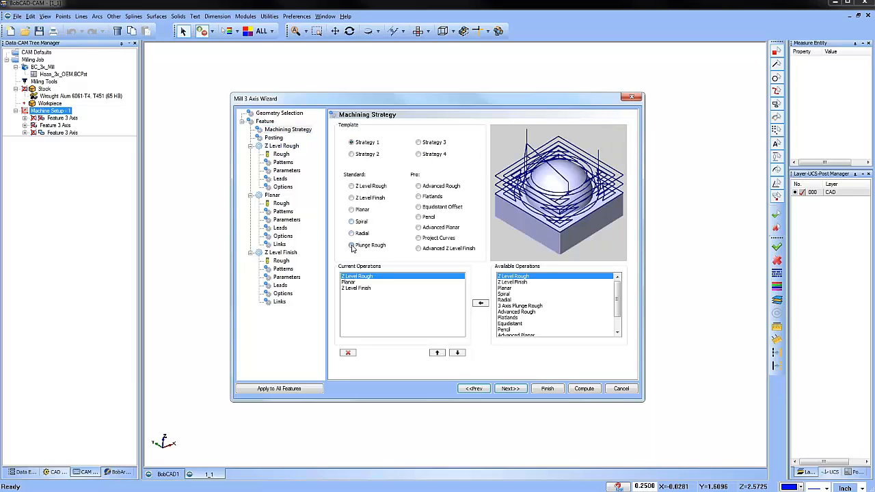
left_click(510, 388)
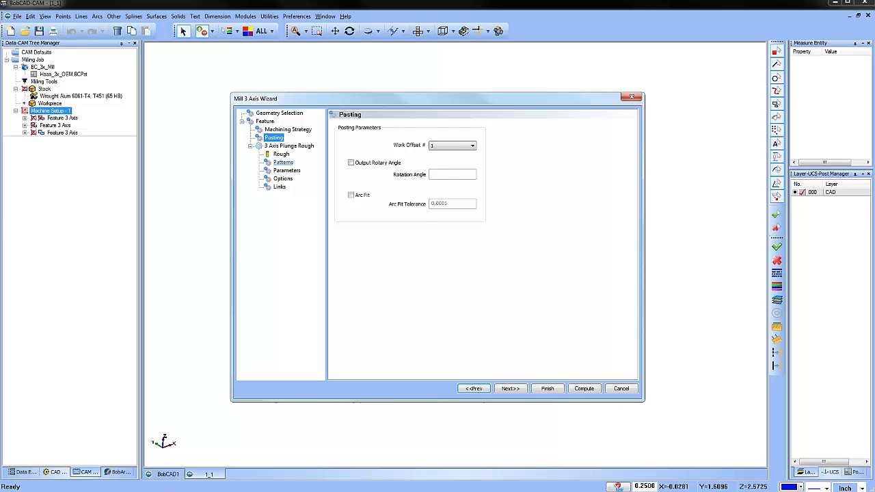
- Set the Plunge Rough operation's Lace Angle to 45 and bring up its step amount and allowance parameters
left_click(509, 388)
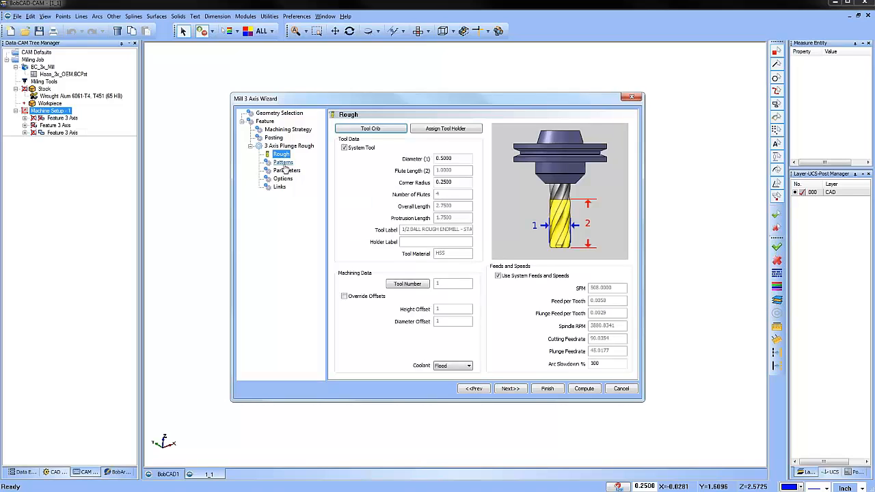
left_click(283, 163)
left_click(459, 226)
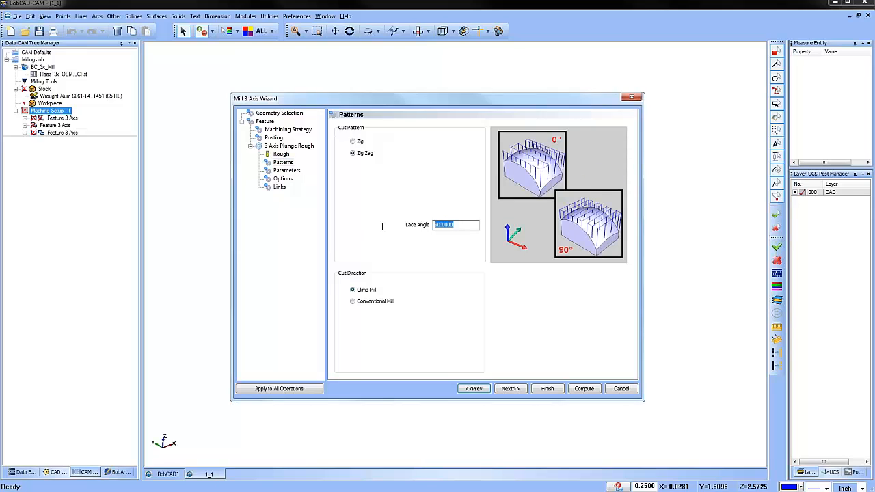
left_click(284, 171)
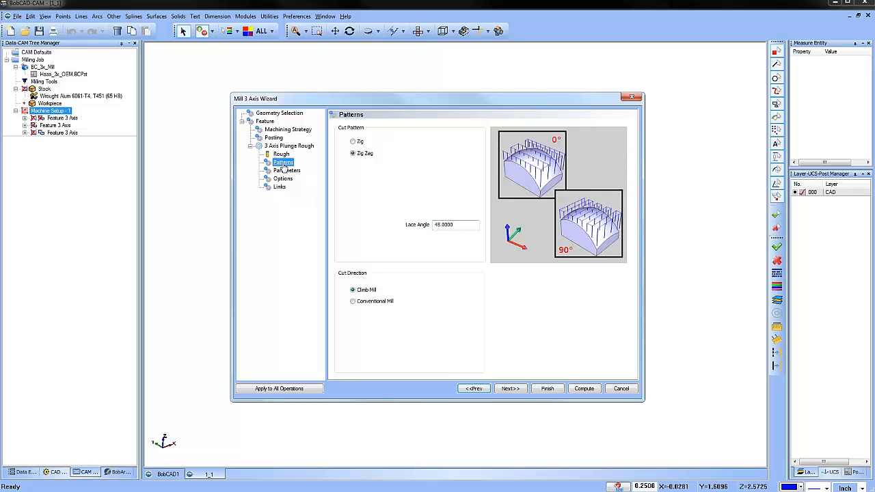
left_click(284, 171)
key("Tab")
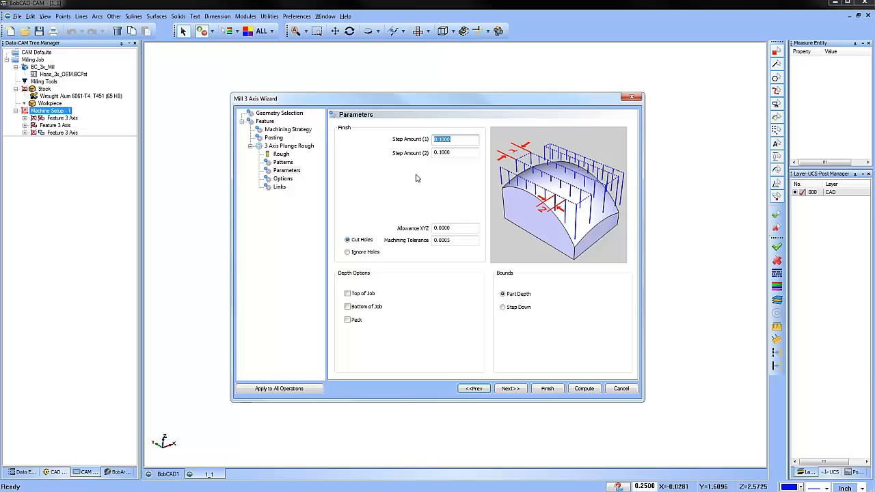
- Set the Plunge Rough operation's Allowance XYZ to -.015 and compute its toolpath
left_click(455, 227)
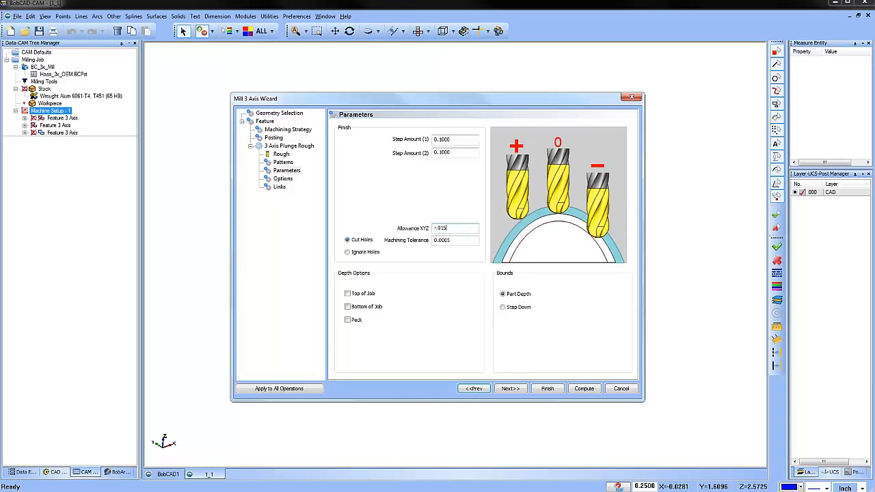
left_click(583, 391)
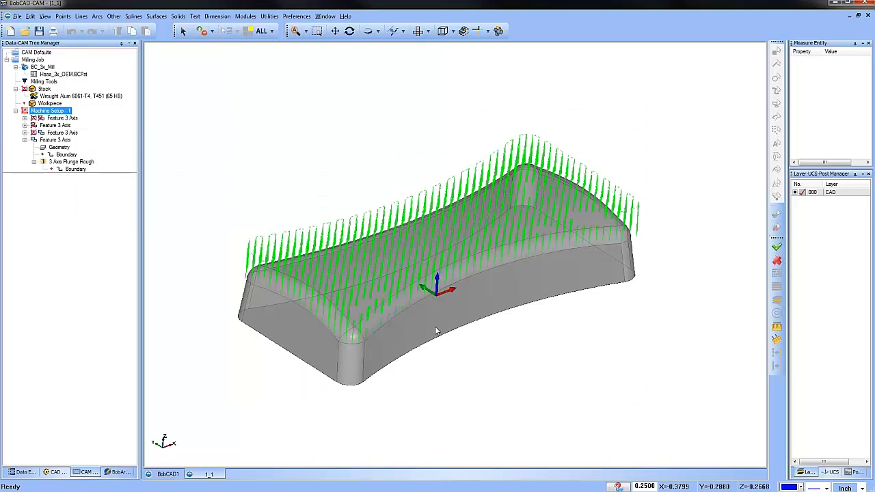
middle_click_drag(487, 369, 436, 291)
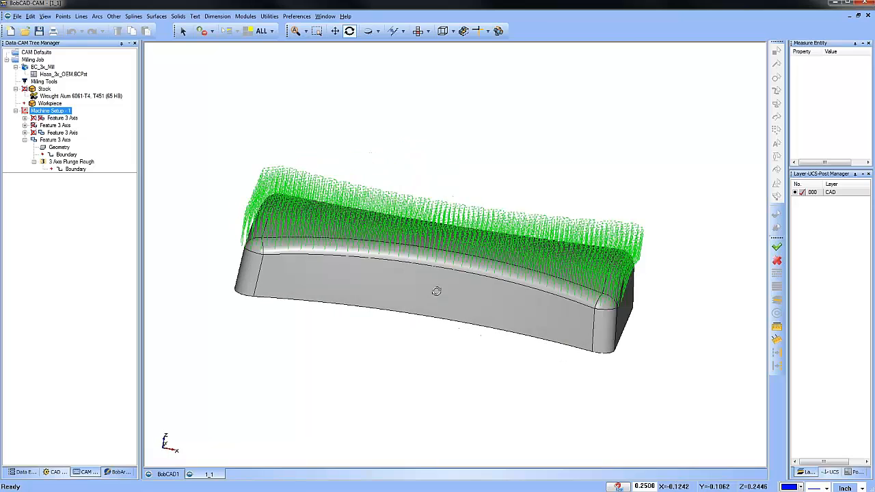
- Backplot the 3 Axis Plunge Rough operation by advancing its progress to the end, and close the backplot
left_click(68, 162)
right_click(66, 162)
left_click(98, 181)
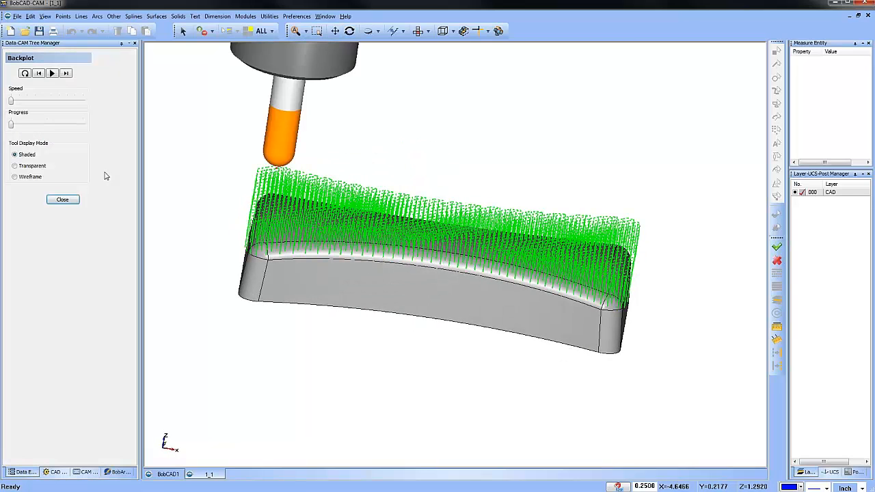
left_click_drag(13, 128, 99, 126)
left_click(67, 199)
middle_click_drag(394, 295, 593, 194)
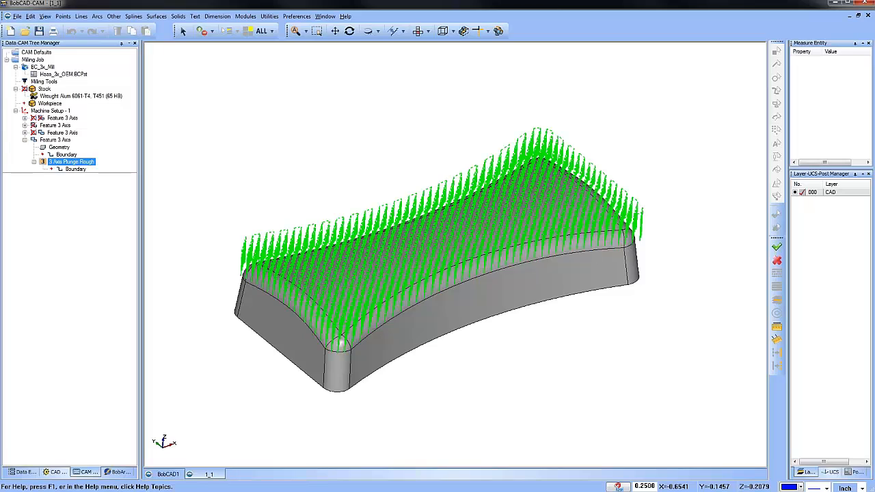
- Edit the Plunge Rough feature to set Step Amount (1) and Step Amount (2) to 0.125, and recompute the toolpath
right_click(60, 140)
left_click(82, 146)
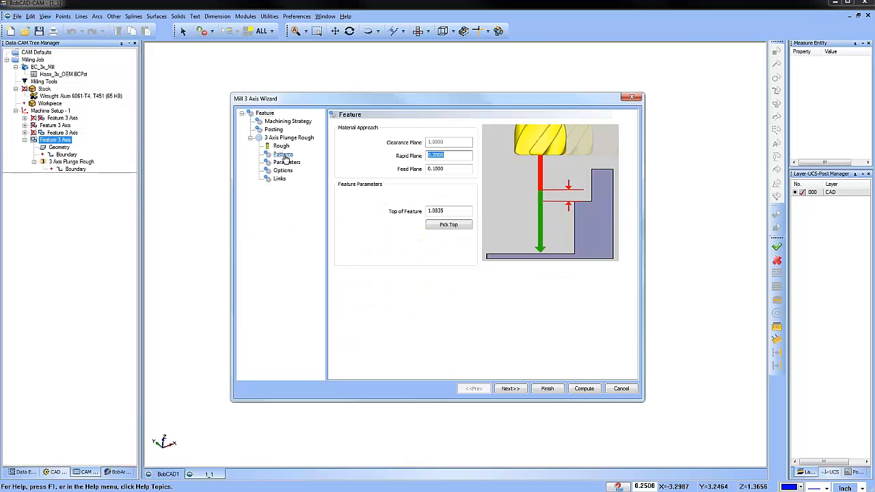
left_click(282, 153)
left_click(287, 162)
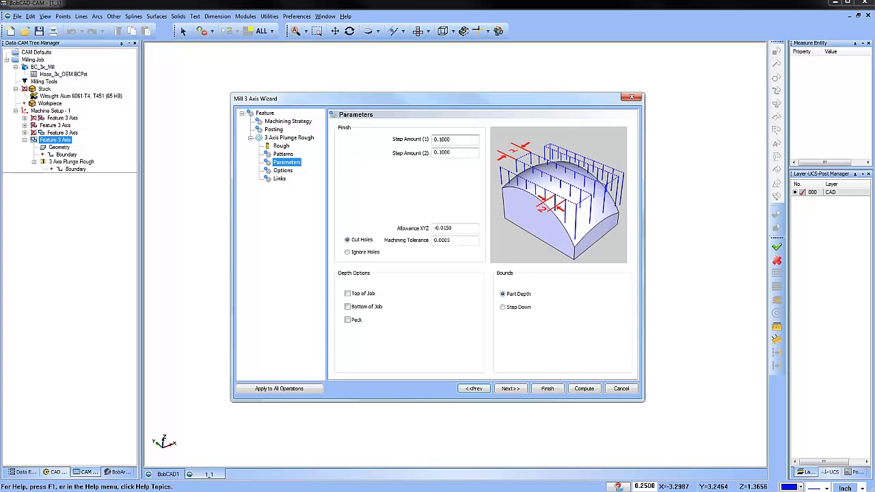
type(".125")
key("Tab")
type(".")
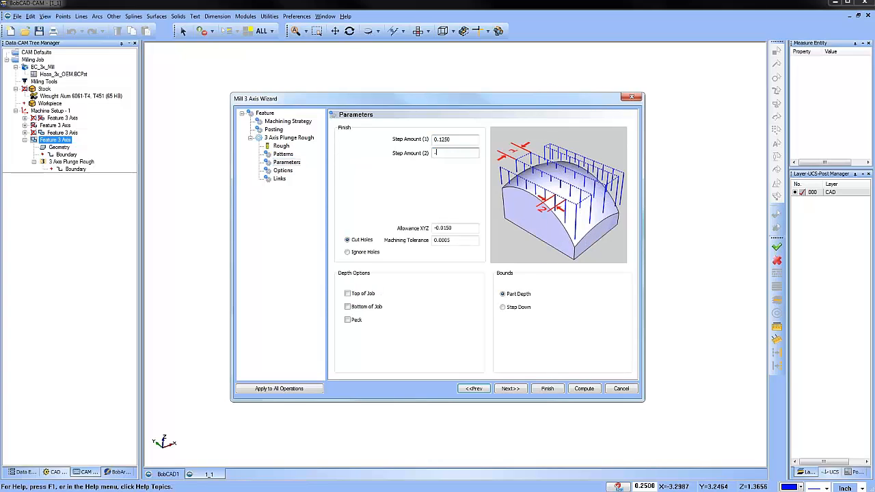
left_click(586, 389)
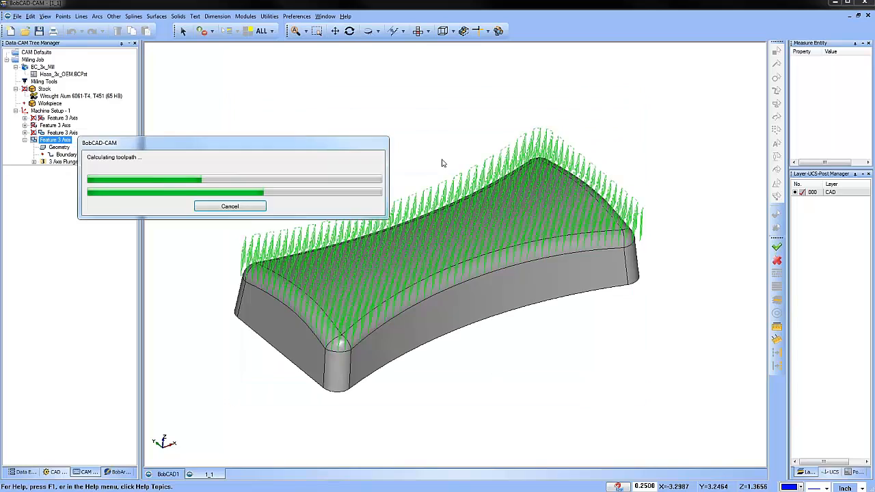
- Run the machining simulation of the Plunge Rough toolpath, examine the texture cut into the top surface, and exit the simulation
left_click(257, 16)
left_click(279, 78)
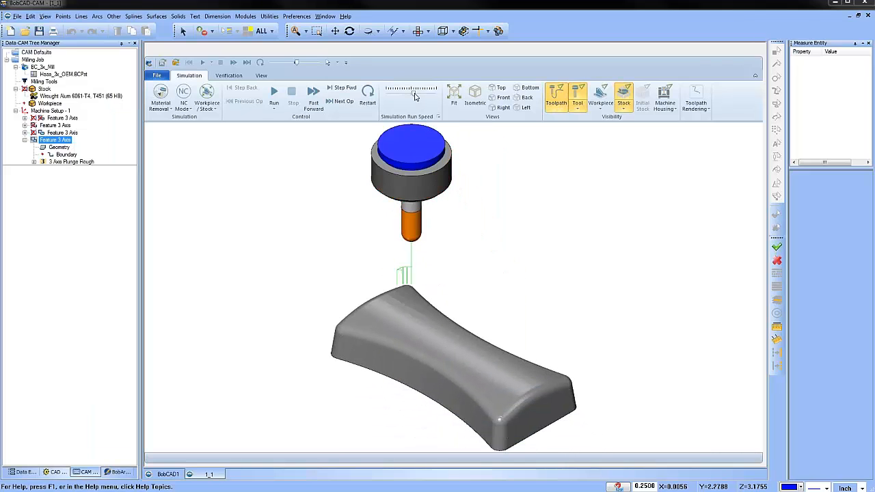
left_click(274, 94)
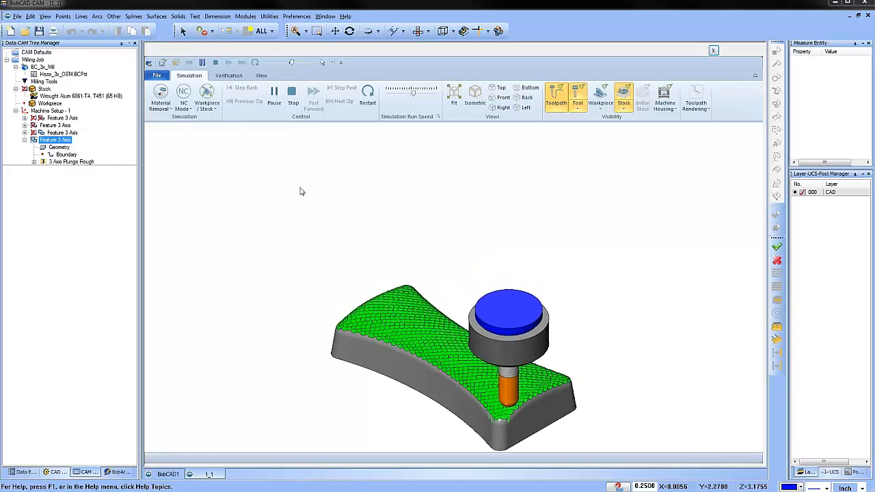
middle_click_drag(426, 396, 435, 230)
scroll(465, 319, "up", 5)
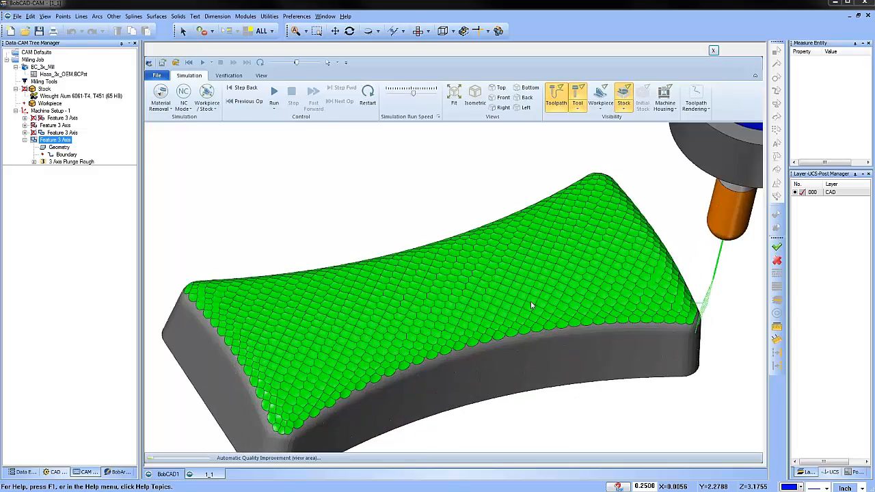
middle_click_drag(553, 327, 534, 324)
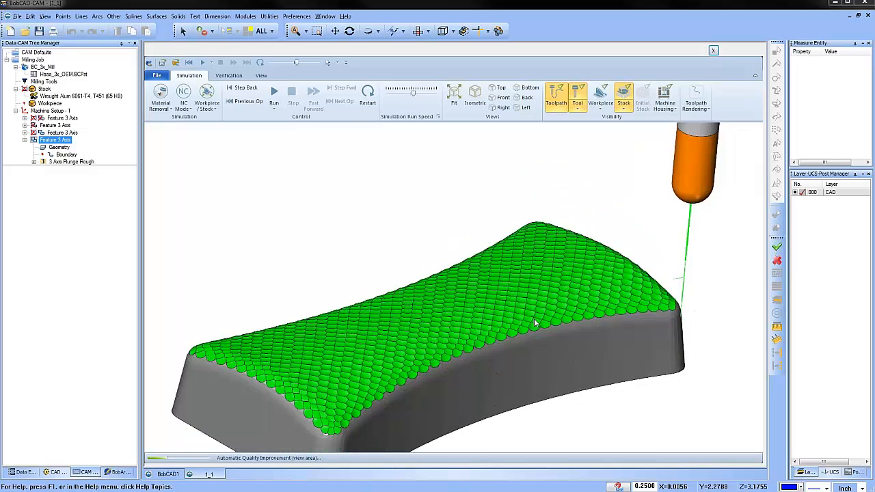
scroll(485, 347, "down", 3)
middle_click_drag(486, 359, 486, 360)
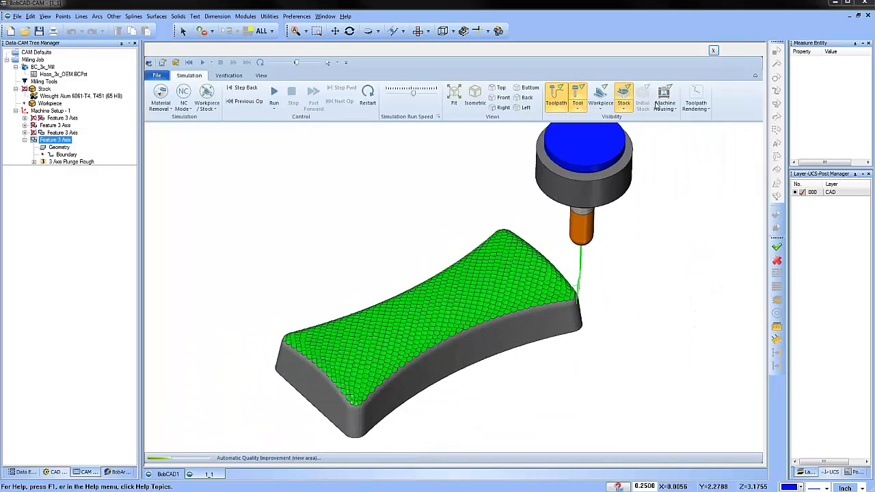
left_click(715, 52)
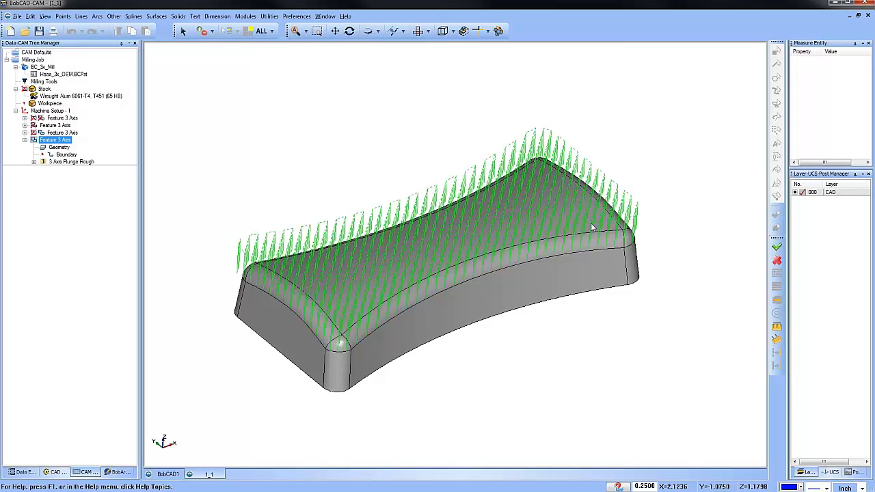
- Edit the Plunge Rough feature to widen its plunge spacing, with Step Amount (1) at .25, and recompute the toolpath
right_click(55, 140)
left_click(108, 146)
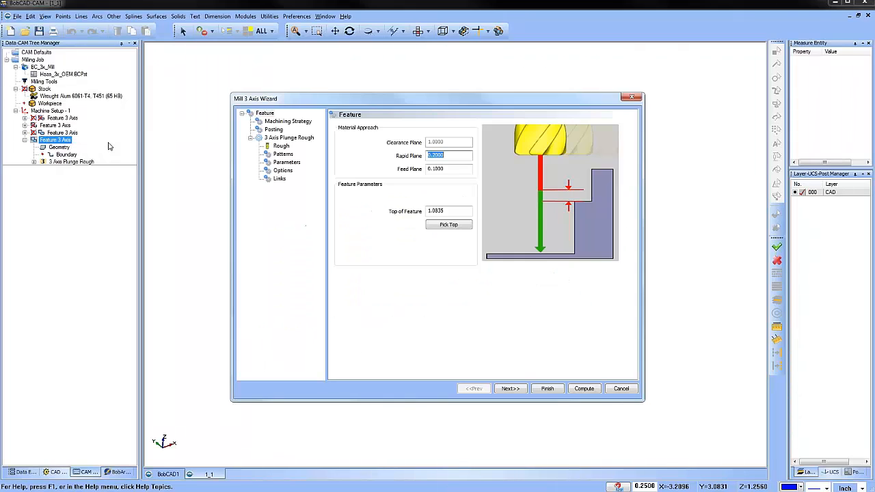
left_click(283, 154)
left_click(286, 162)
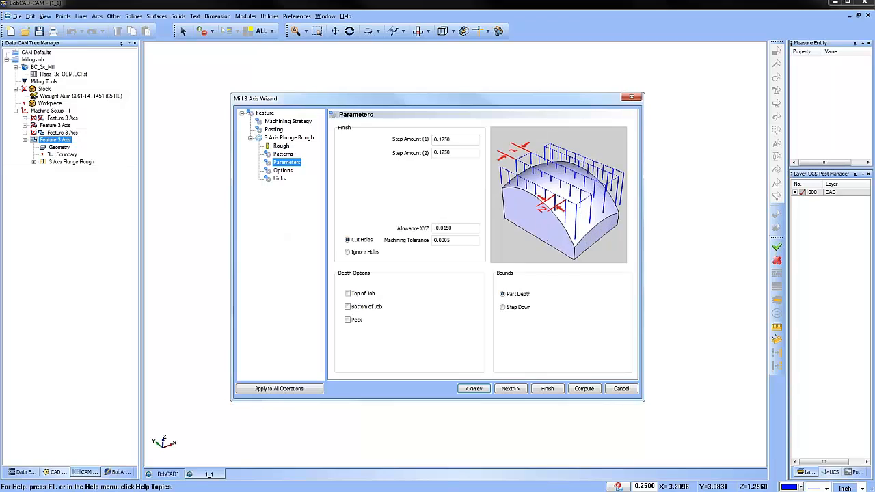
key("Tab")
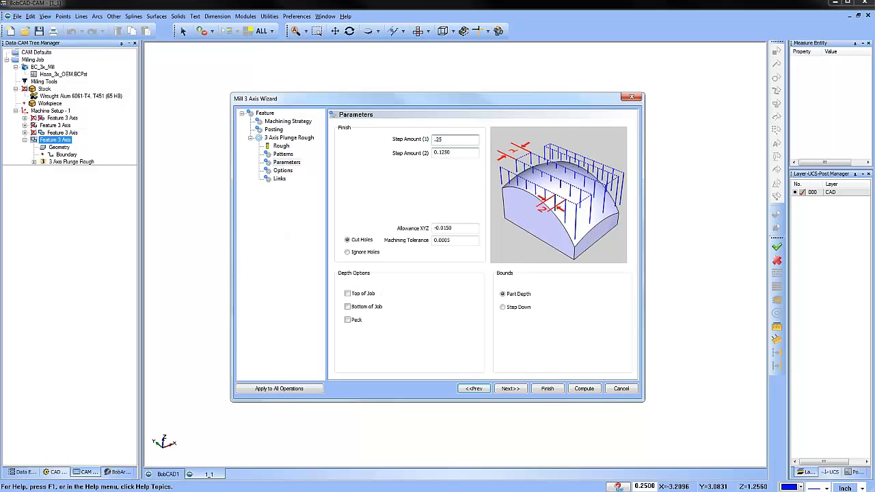
key("Tab")
left_click(584, 388)
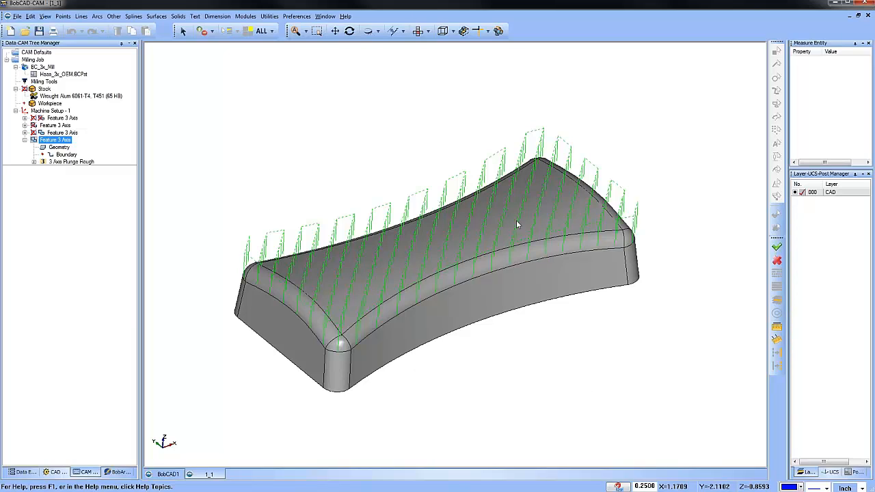
- Simulate the more widely spaced Plunge Rough toolpath and raise the simulation run speed slightly
left_click(247, 16)
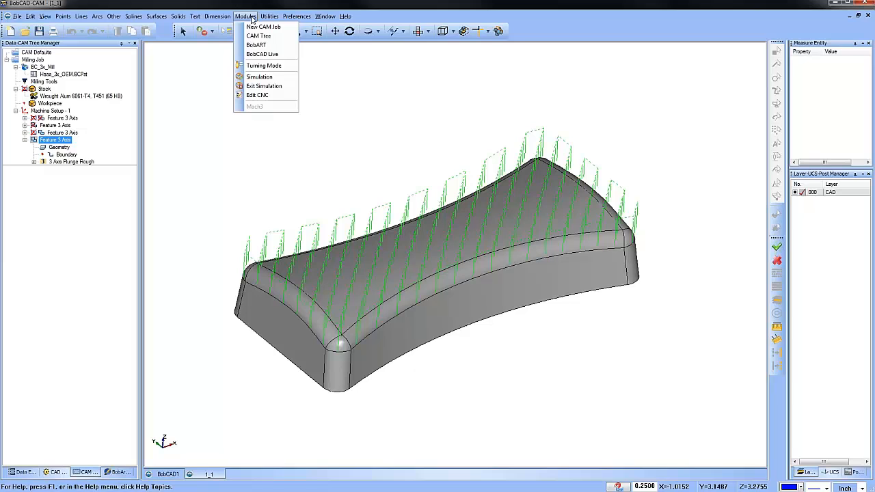
left_click(266, 77)
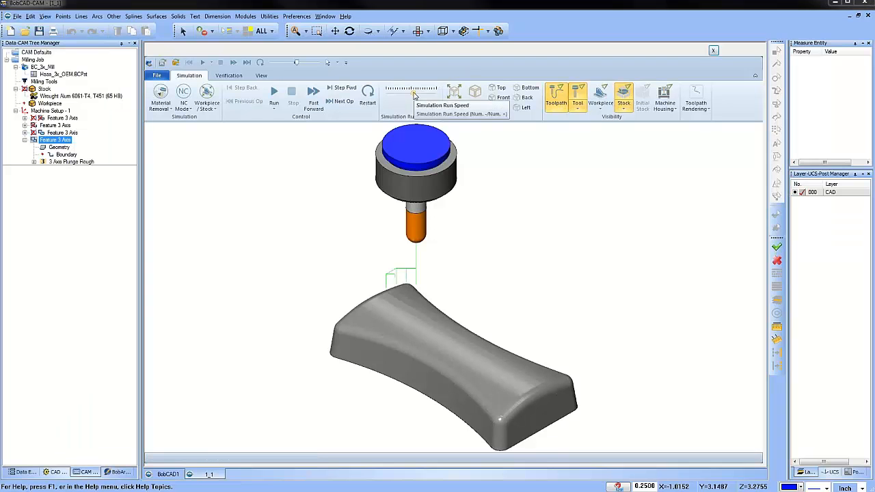
left_click(274, 94)
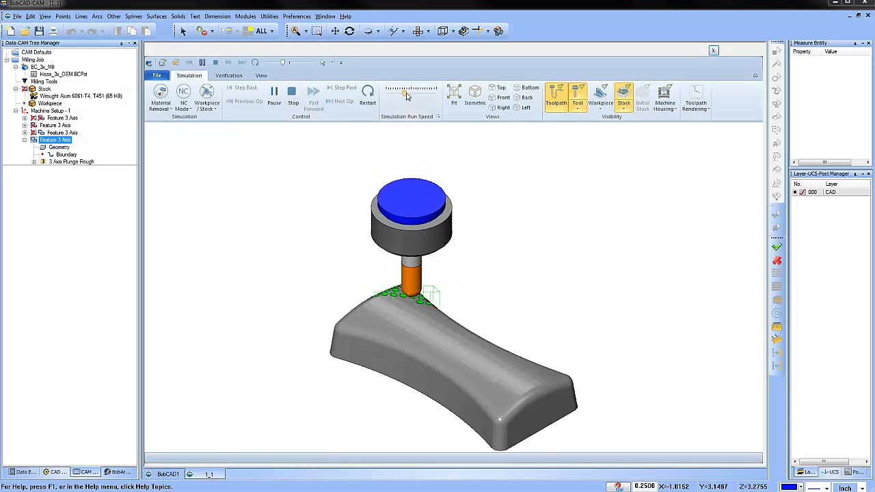
left_click_drag(406, 93, 410, 93)
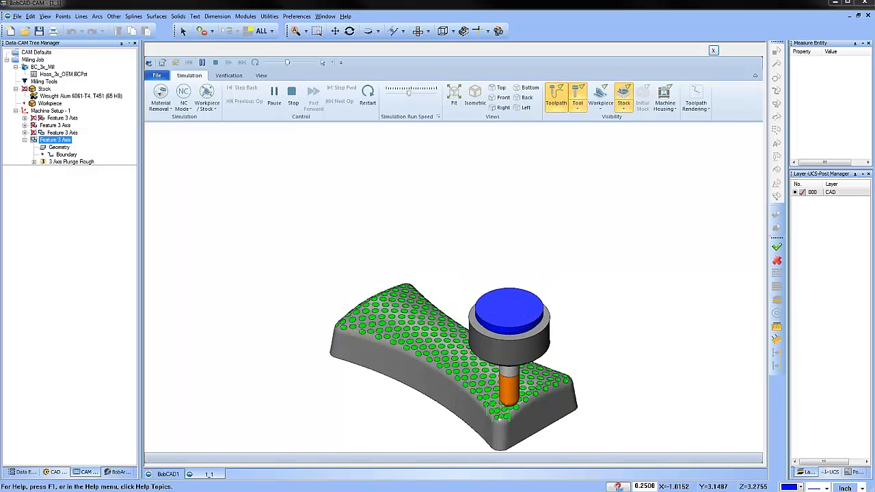
- Examine the dimple pattern across the simulated part's top surface from several angles, and exit the simulation
middle_click_drag(363, 279, 488, 238)
scroll(490, 298, "down", 3)
scroll(468, 311, "up", 5)
middle_click_drag(522, 339, 540, 340)
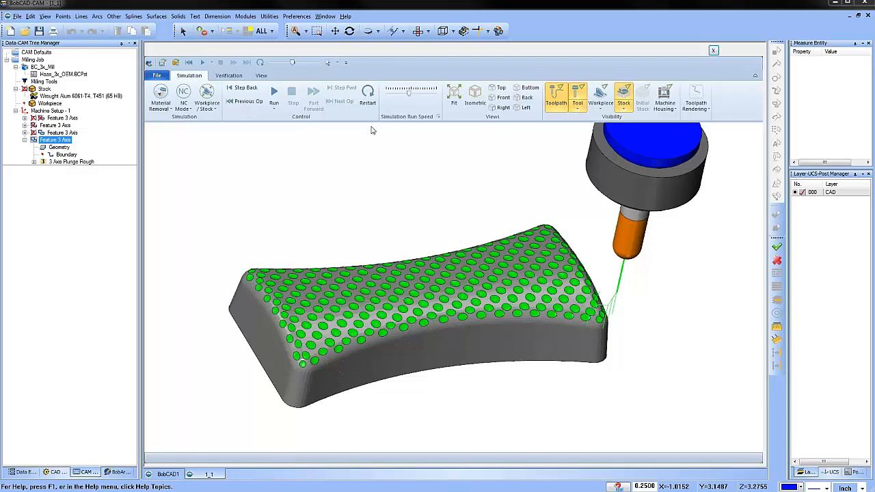
middle_click_drag(506, 299, 533, 315)
scroll(512, 332, "up", 5)
scroll(533, 315, "down", 5)
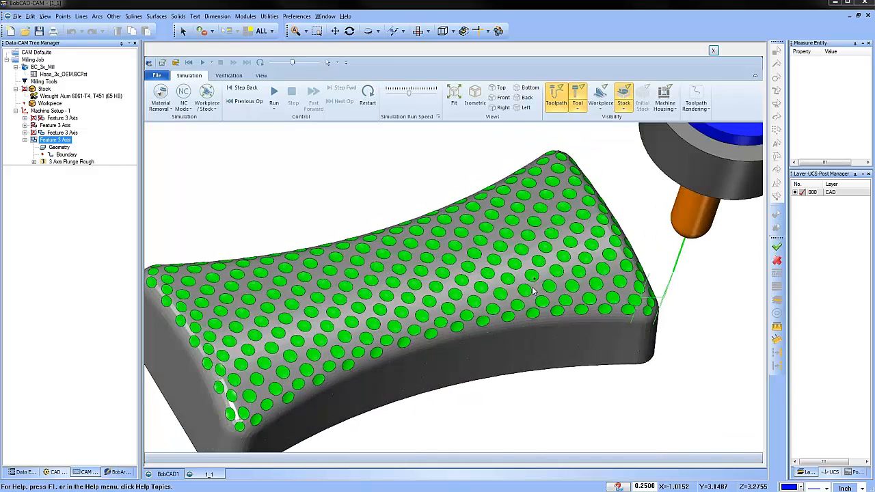
left_click(713, 52)
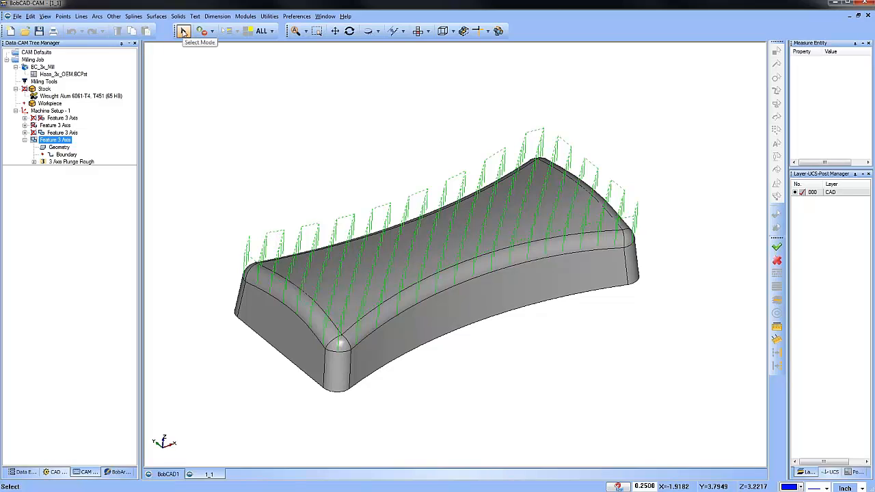
- Turn off posting for the Plunge Rough feature and collapse it in the CAM tree
right_click(59, 111)
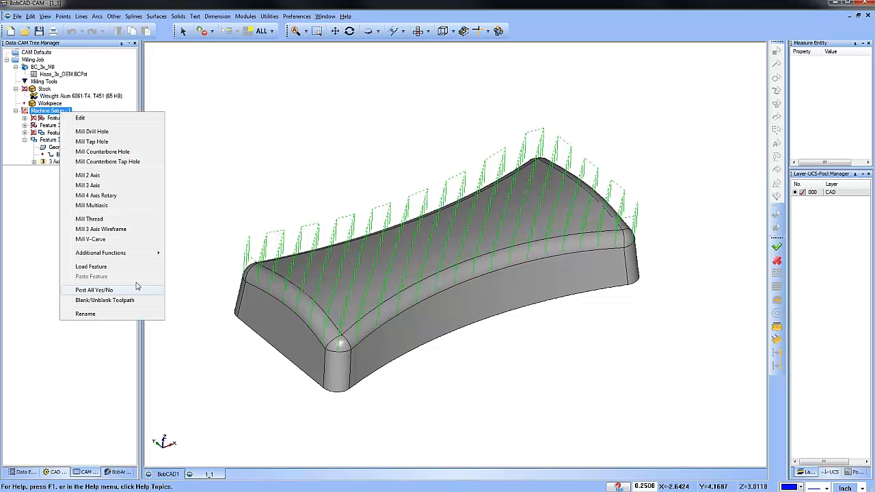
right_click(47, 142)
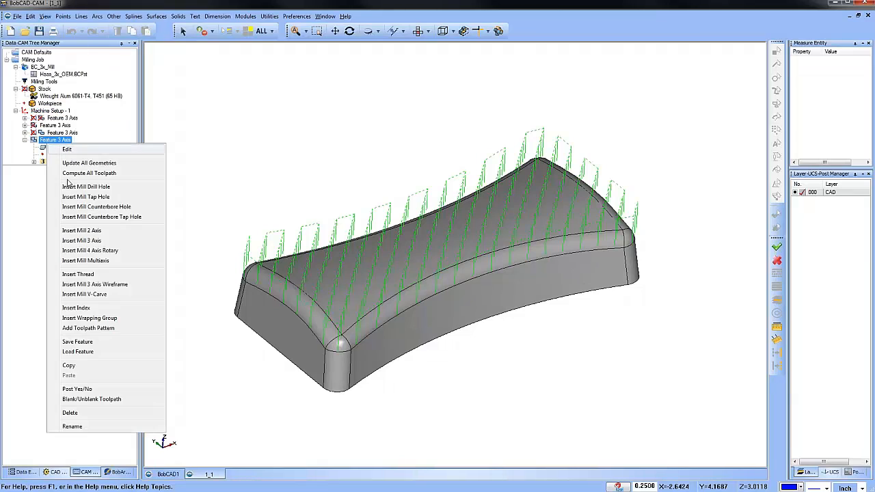
left_click(119, 390)
left_click(71, 162)
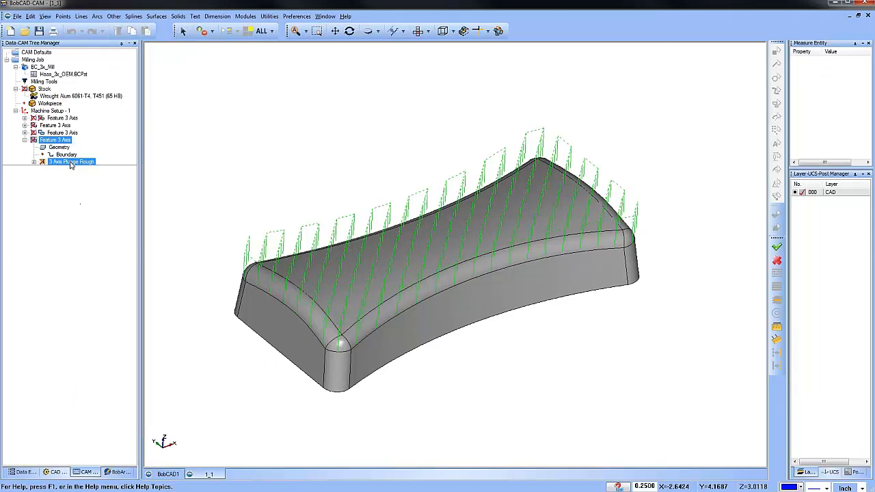
right_click(71, 163)
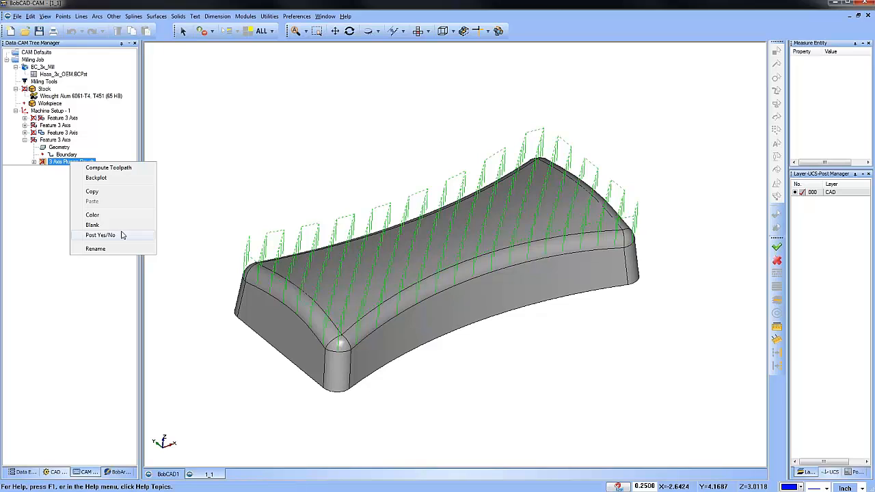
left_click(52, 218)
left_click(25, 140)
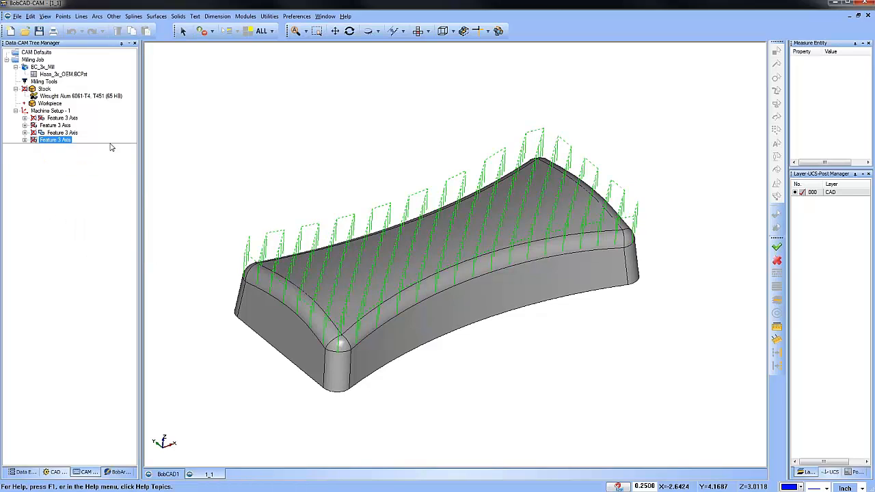
- Blank the toolpaths of Machine Setup - 1
left_click(53, 111)
right_click(52, 112)
left_click(123, 302)
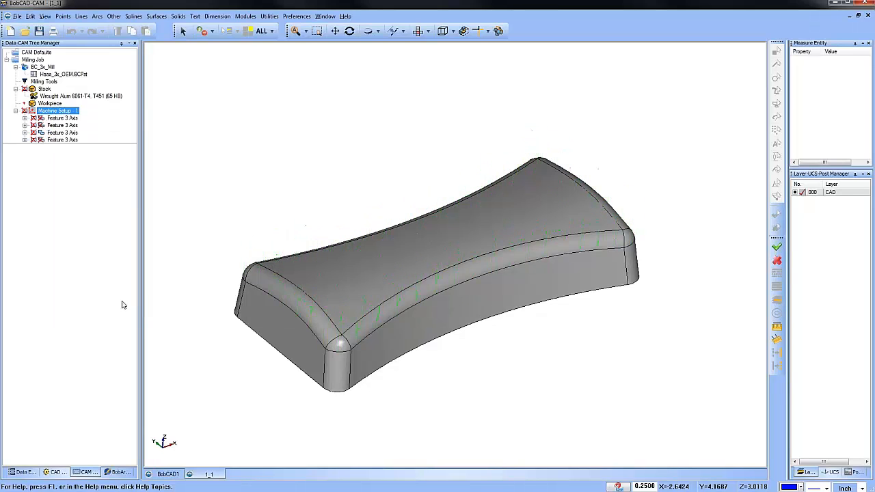
- Turn off posting for the third 3 Axis feature under Machine Setup - 1
right_click(62, 133)
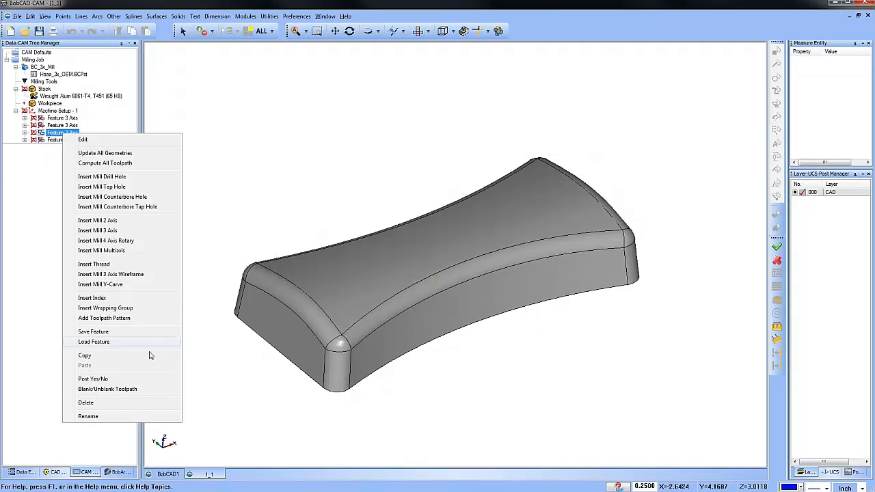
left_click(134, 381)
left_click(61, 125)
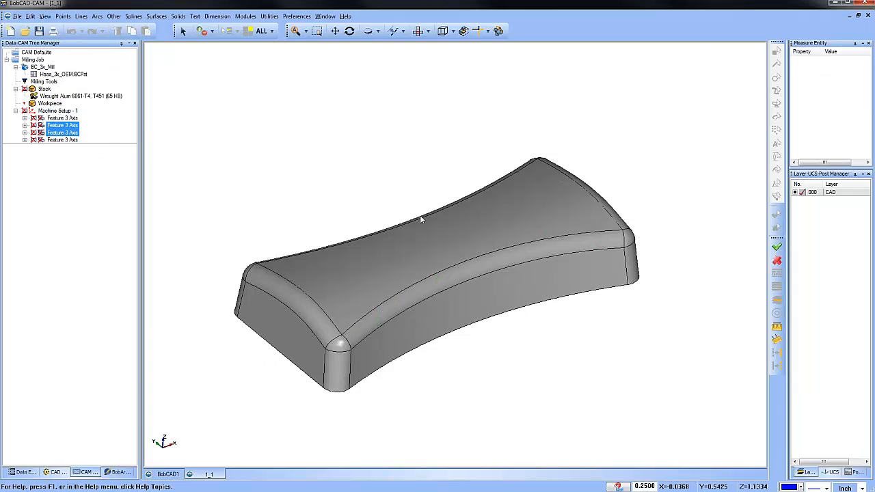
middle_click_drag(484, 365, 465, 307)
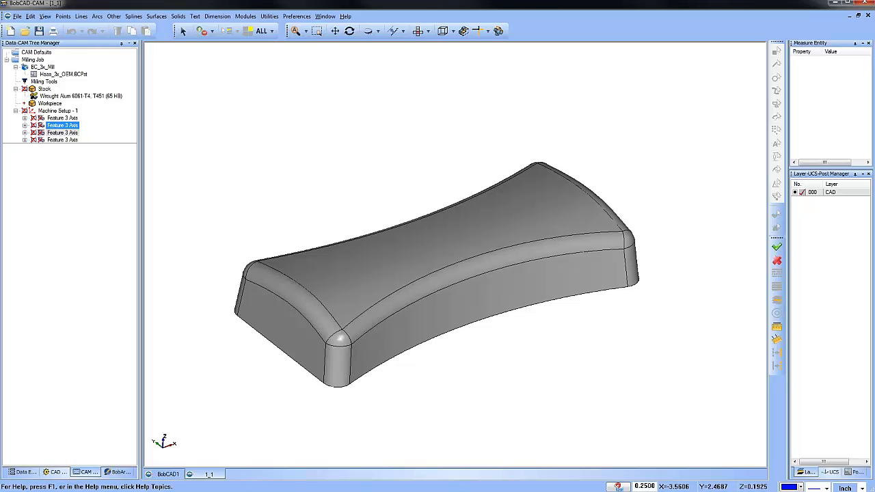
- Review the cut pattern and lace angle of the last 3 Axis feature's Plunge Rough operation, leaving its settings as they are
left_click(62, 139)
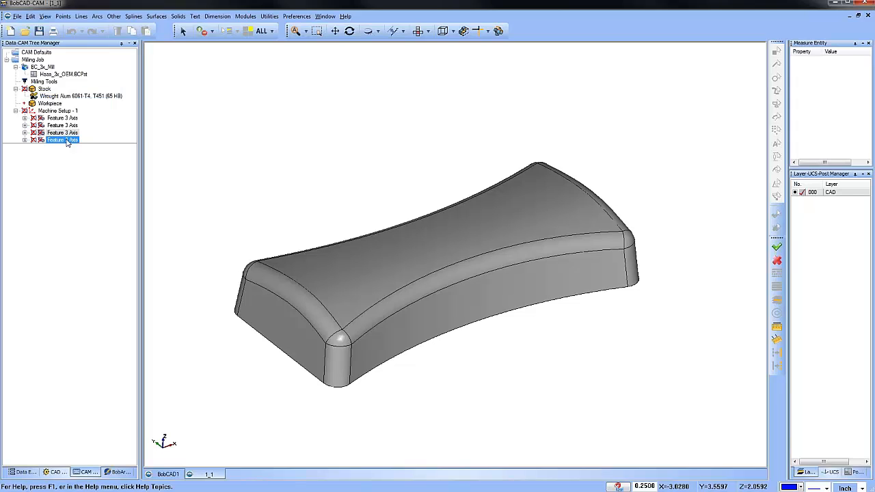
right_click(62, 139)
left_click(82, 147)
left_click(287, 155)
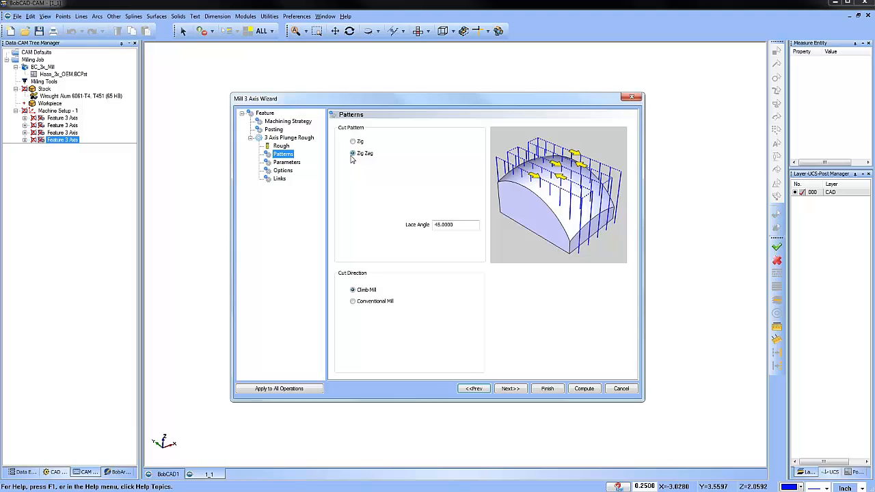
left_click(454, 224)
left_click(622, 390)
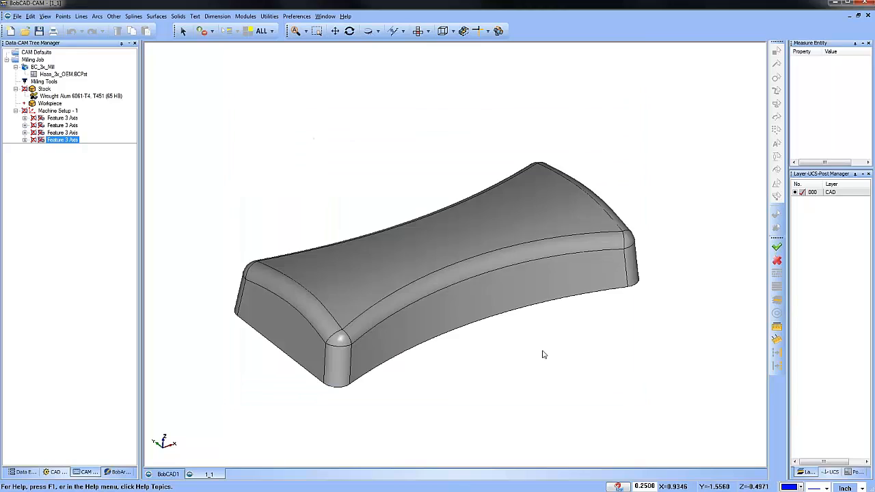
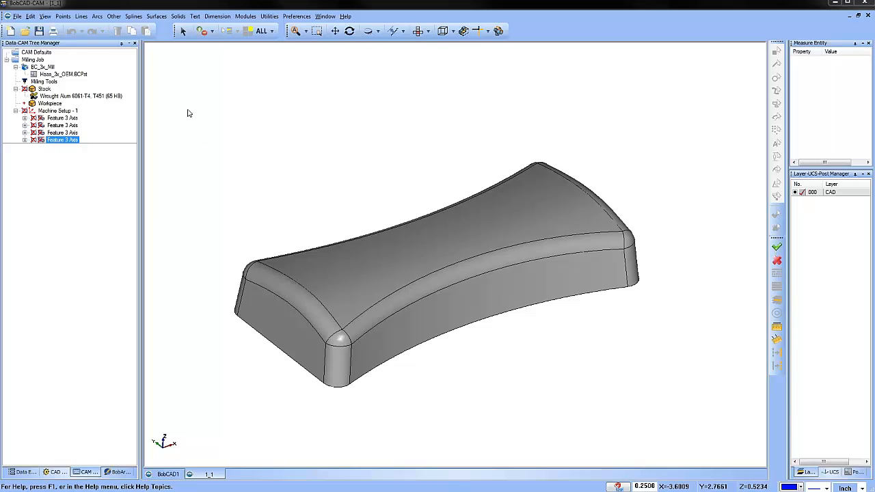
left_click(116, 17)
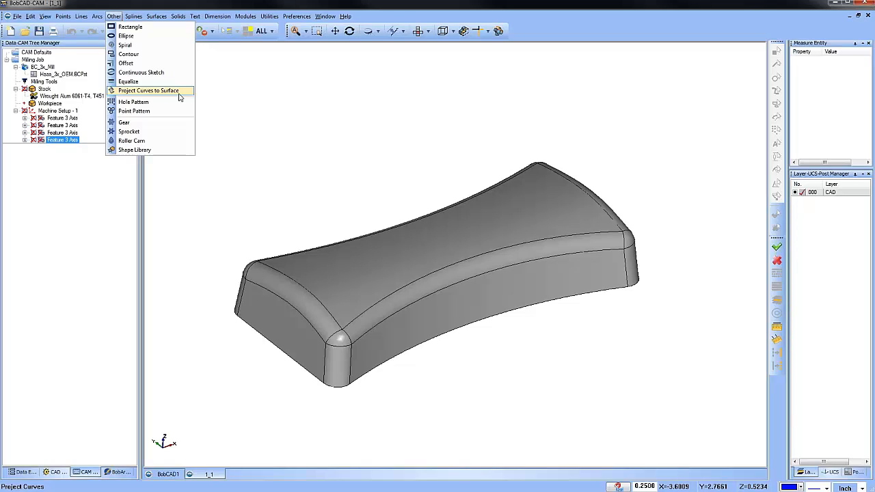
left_click(350, 85)
- Add a new layer below the CAD layer to hold the boundary geometry
middle_click_drag(381, 173, 386, 219)
scroll(411, 180, "up", 2)
scroll(406, 245, "down", 2)
middle_click_drag(409, 298, 427, 293, "ctrl")
scroll(468, 222, "up", 2)
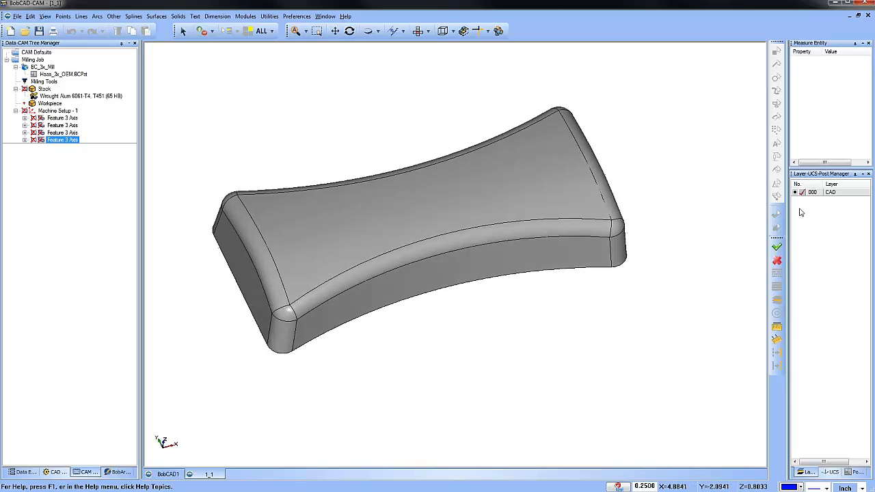
right_click(845, 202)
left_click(823, 205)
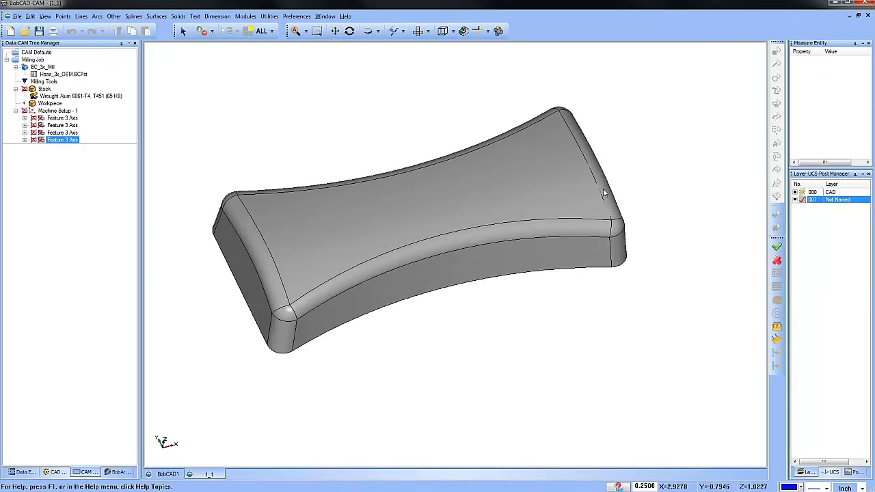
- Extract the edges of the part's top face with Extract Single Edge, projecting them to the Z plane at 0
left_click(269, 16)
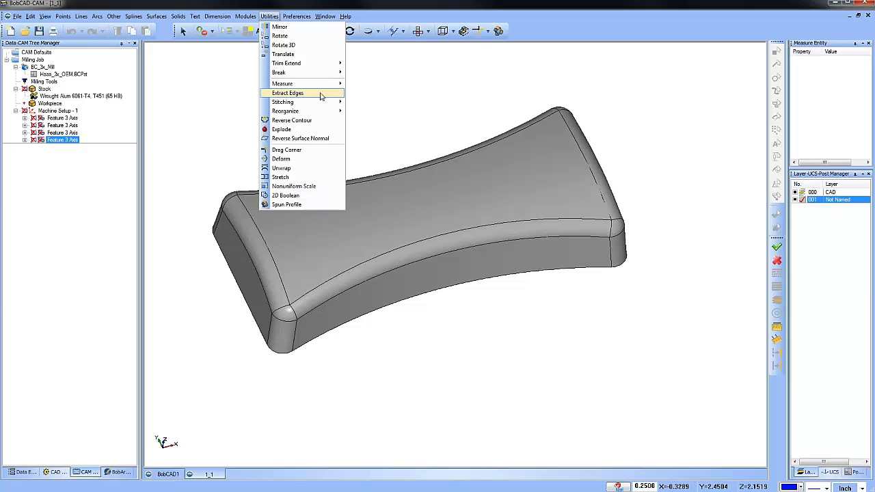
mouse_move(321, 97)
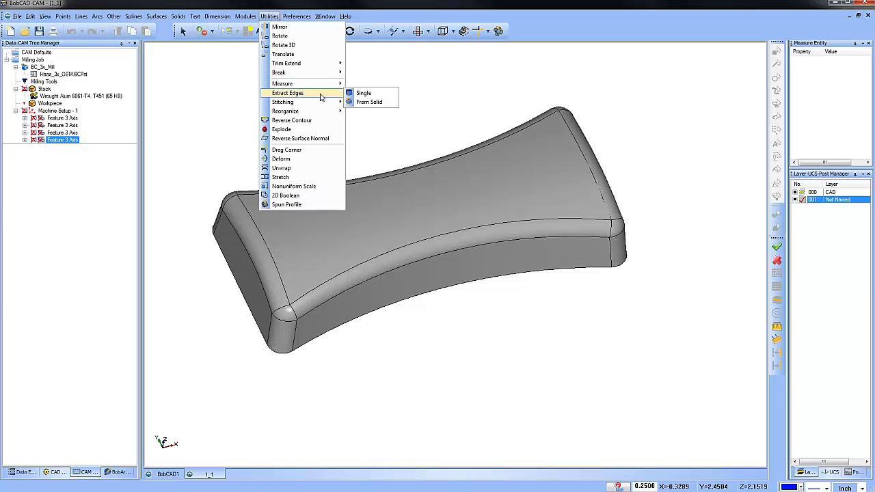
left_click(372, 93)
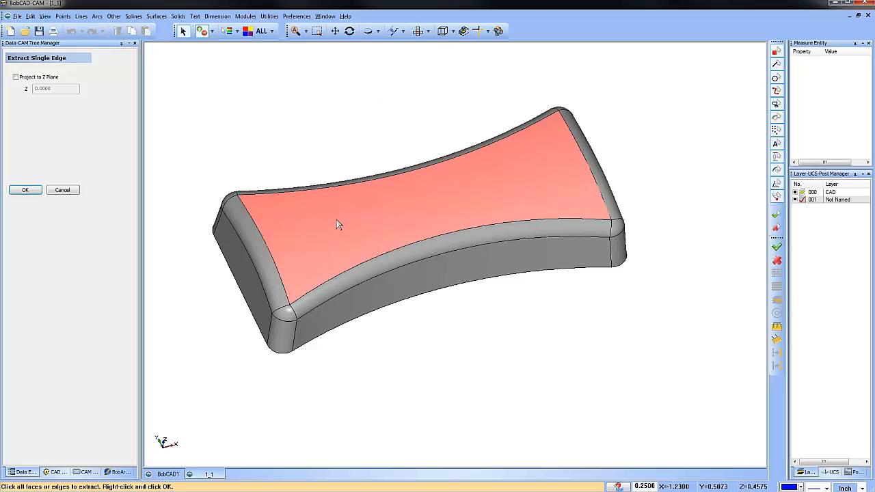
left_click(16, 77)
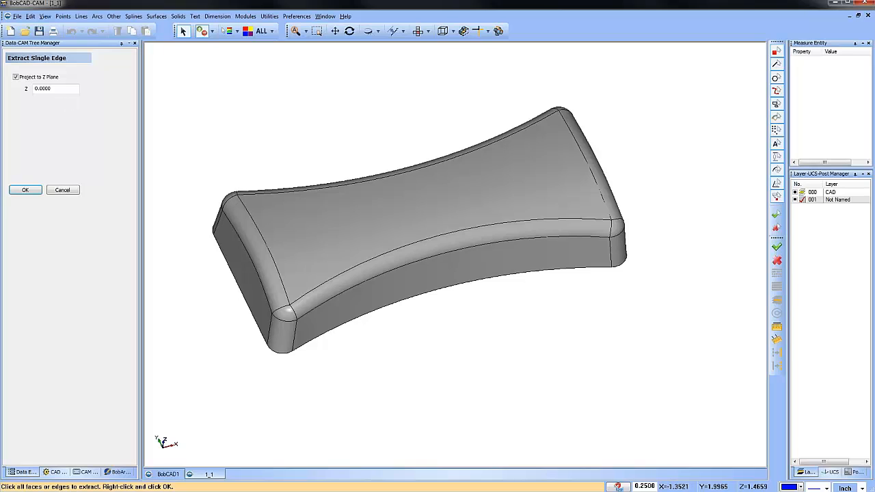
left_click(359, 195)
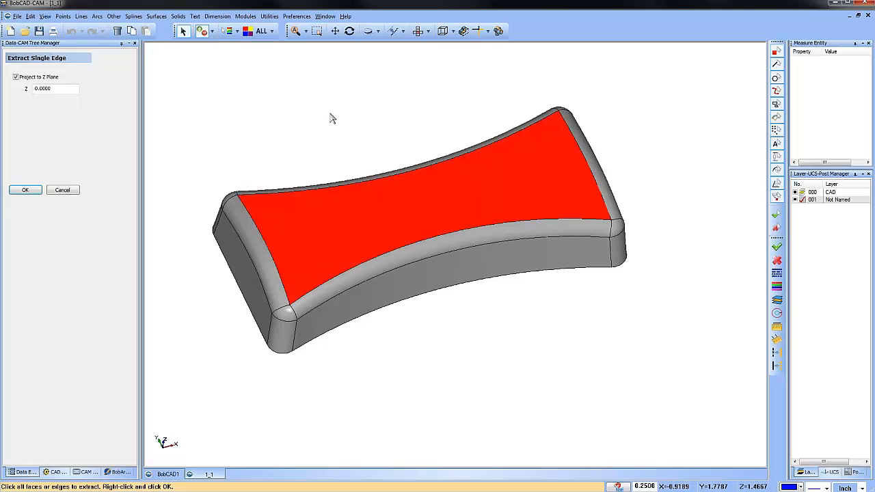
right_click(331, 118)
left_click(63, 190)
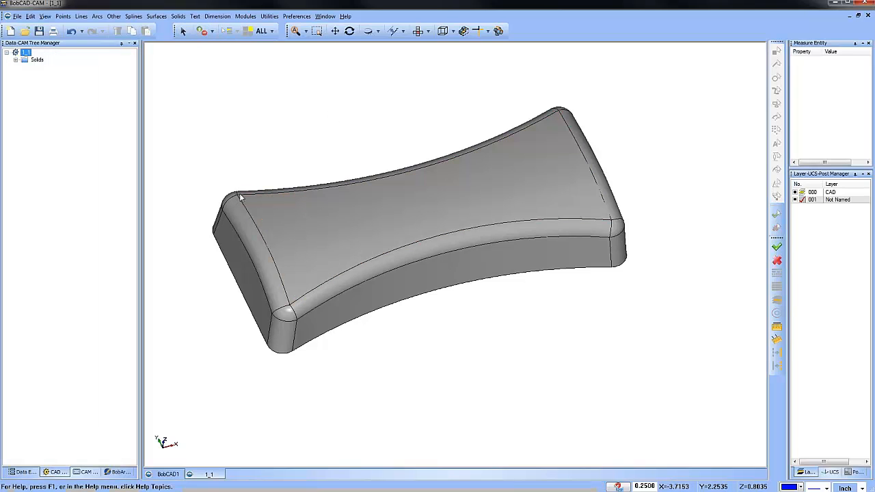
- Hide the CAD layer and offset the extracted outline inward once by a distance of 0.25 inch
left_click(794, 193)
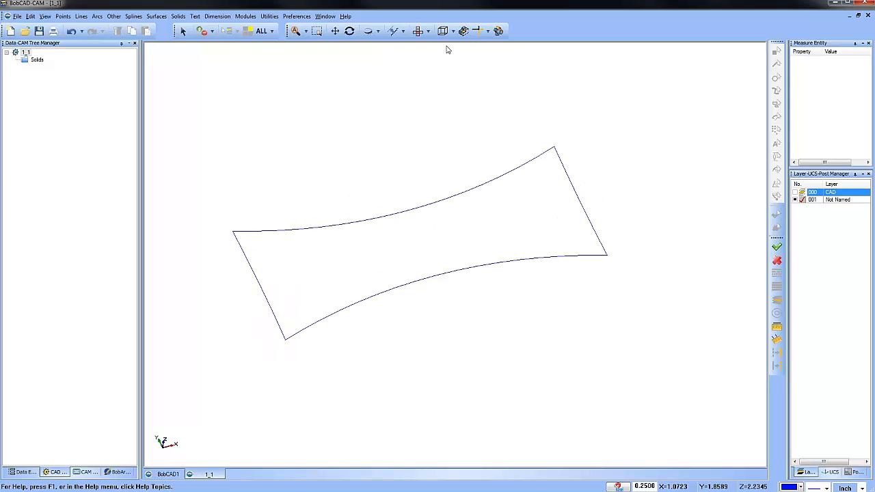
left_click(419, 33)
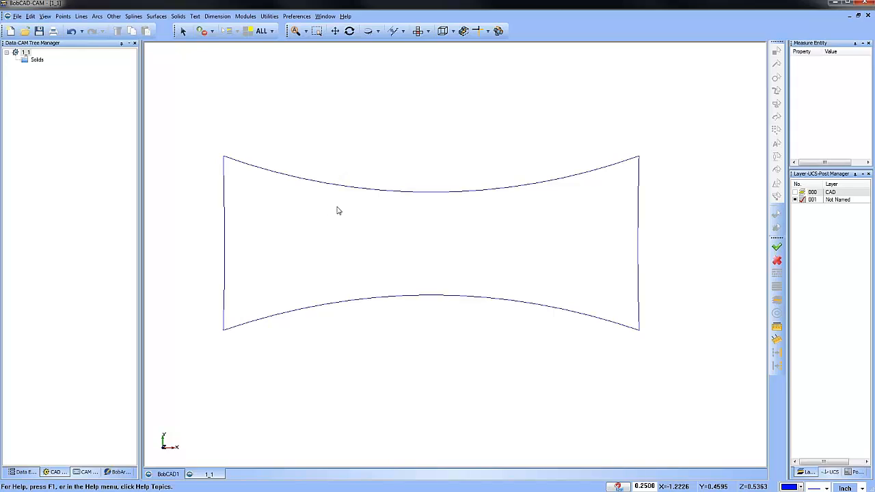
left_click(114, 16)
left_click(150, 64)
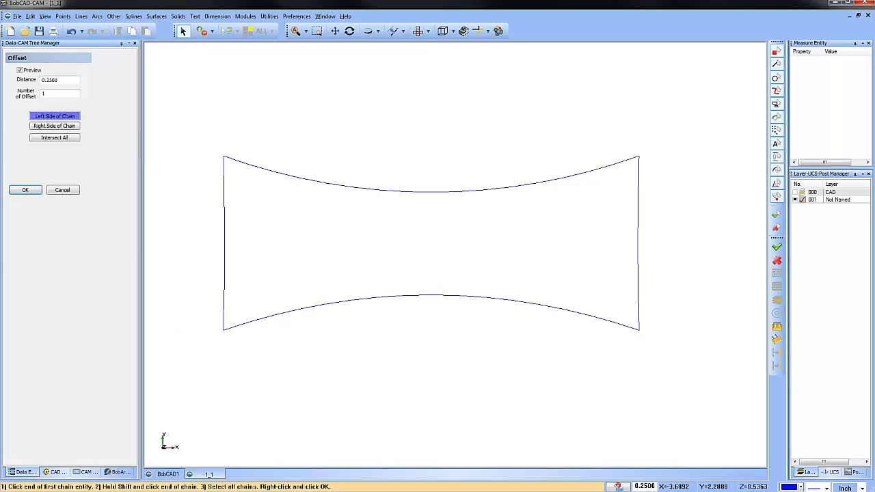
left_click(224, 180)
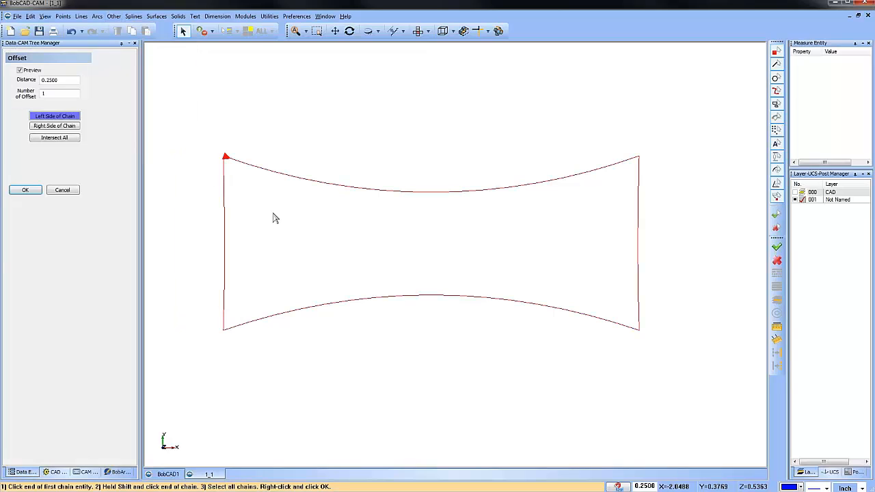
left_click(54, 127)
left_click(35, 192)
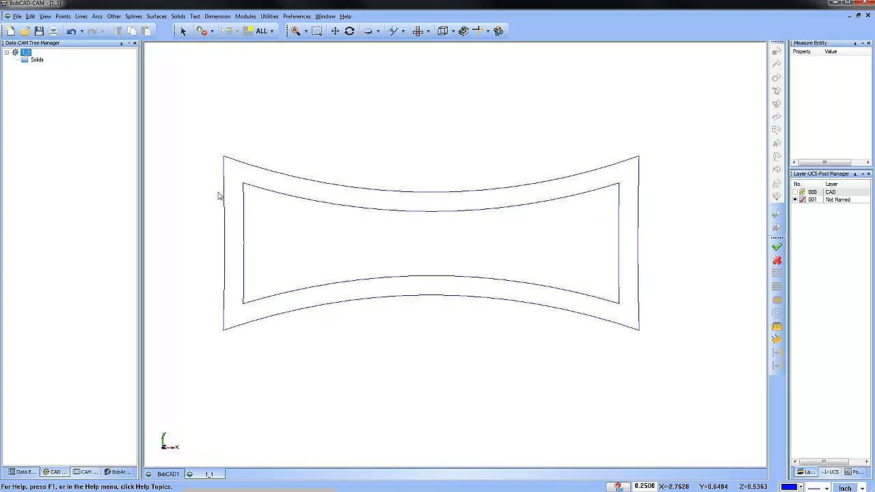
- Draw a full circle by coordinates, centred at the origin with a radius of 1 inch
left_click(97, 16)
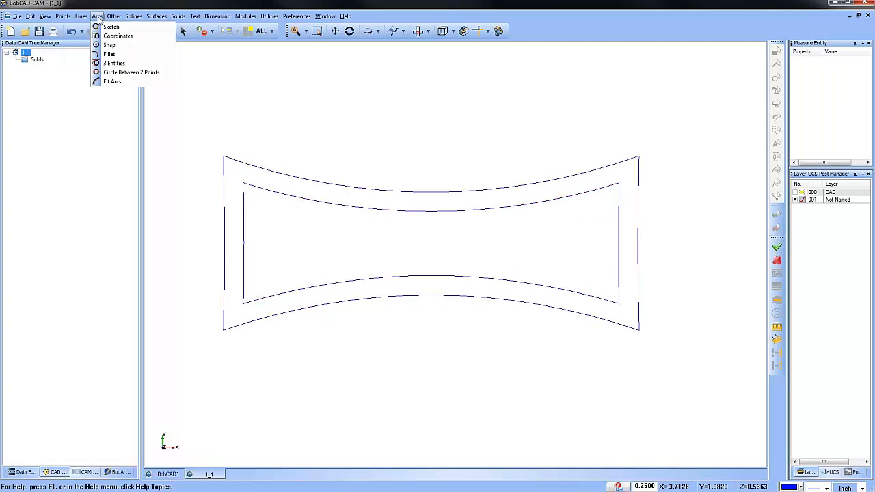
left_click(134, 40)
left_click(50, 100)
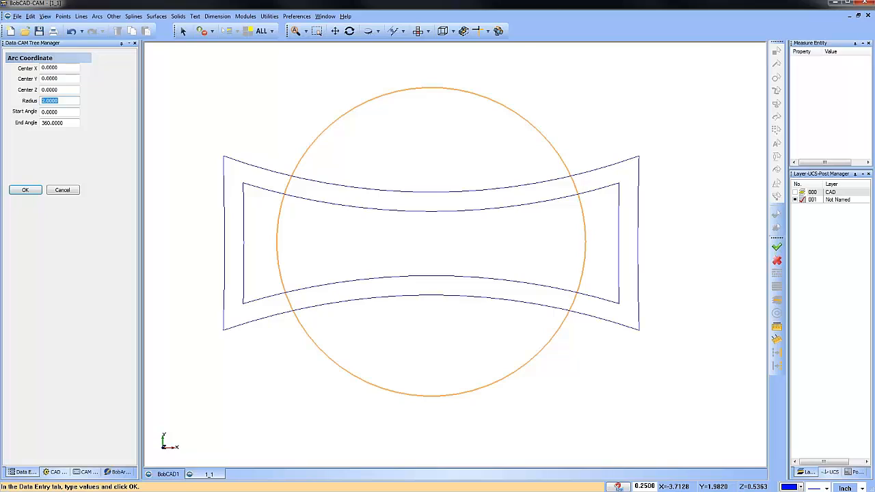
type("1")
left_click(69, 90)
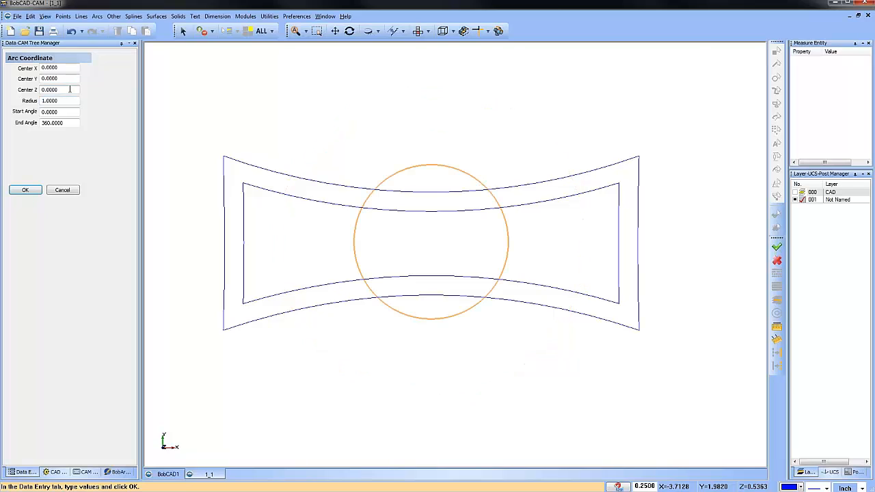
left_click(25, 190)
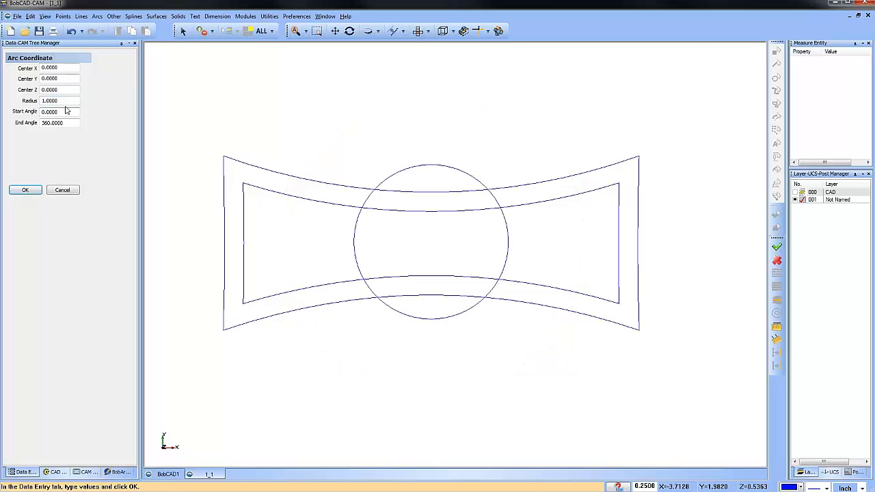
- Add a concentric full circle with a radius of 0.75 inch, centred at the origin
left_click(43, 101)
type(".75")
left_click(69, 92)
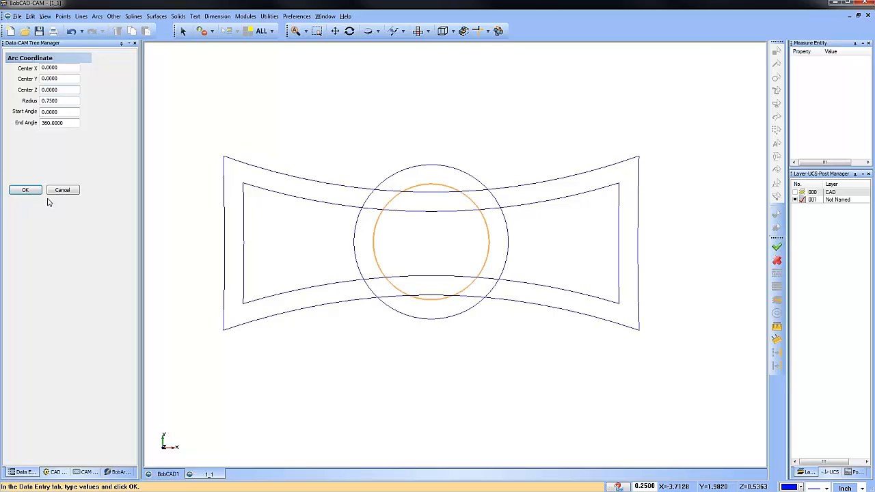
left_click(25, 190)
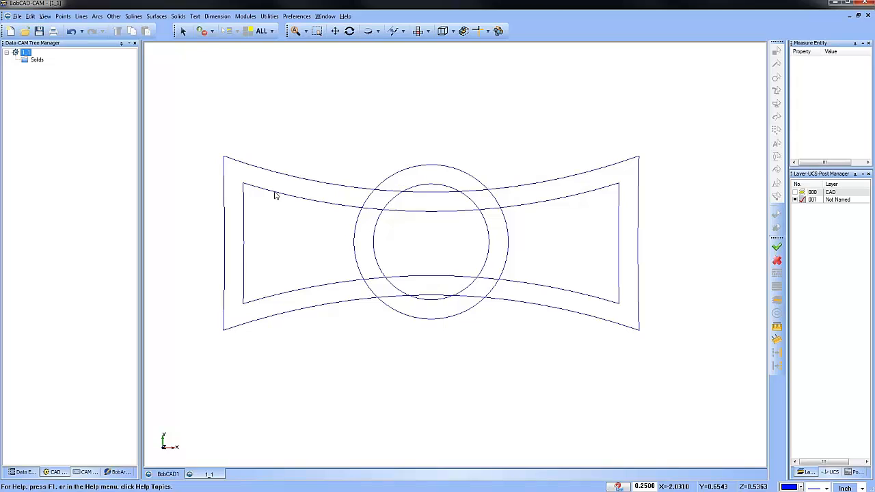
right_click(518, 137)
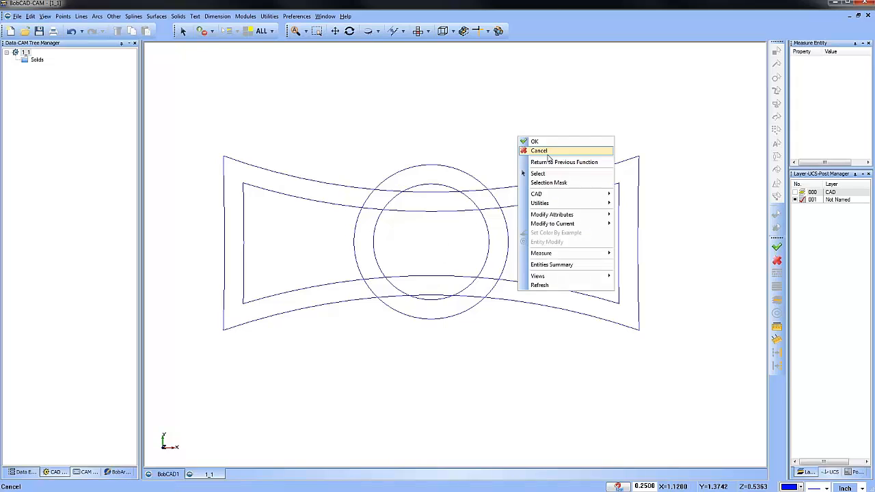
left_click(548, 151)
- Subtract the two circles from the inner offset outline with 2D Boolean, forming two end pockets and a centre pocket
left_click(272, 16)
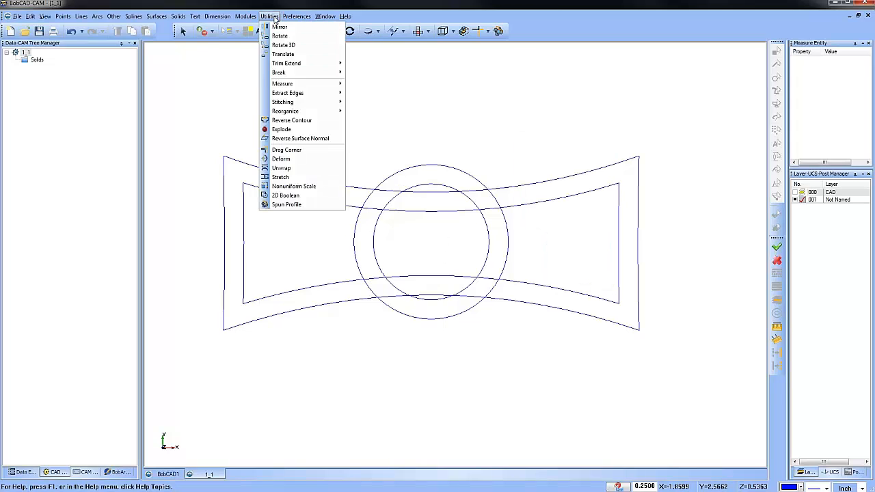
left_click(323, 199)
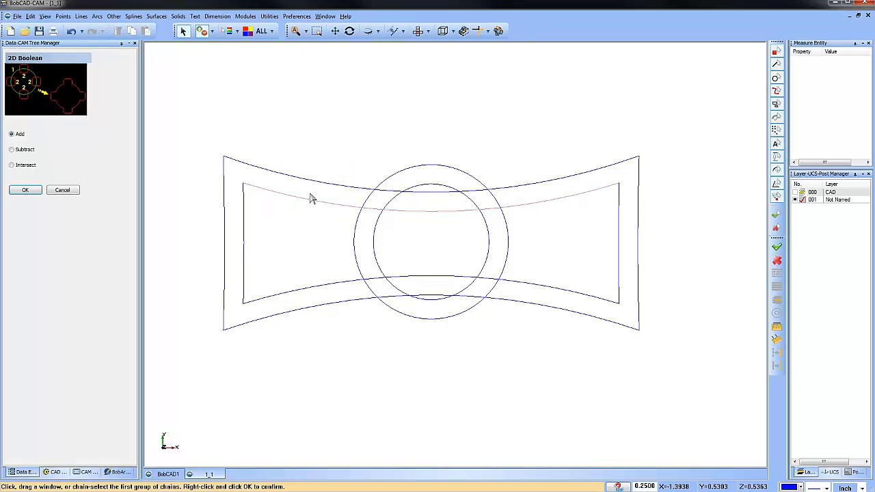
left_click(12, 150)
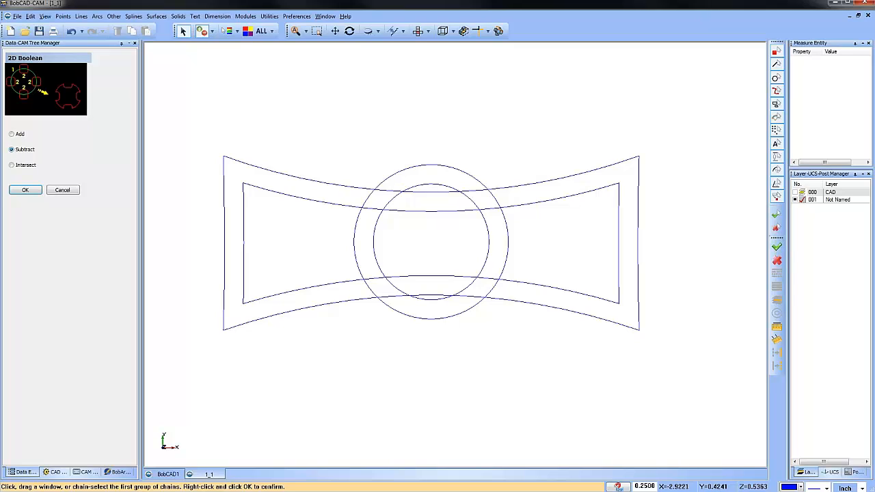
left_click(279, 194)
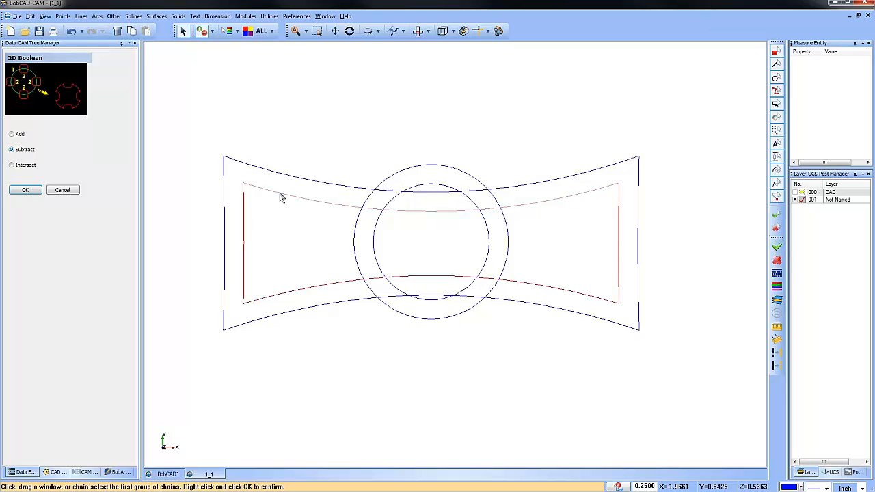
right_click(313, 238)
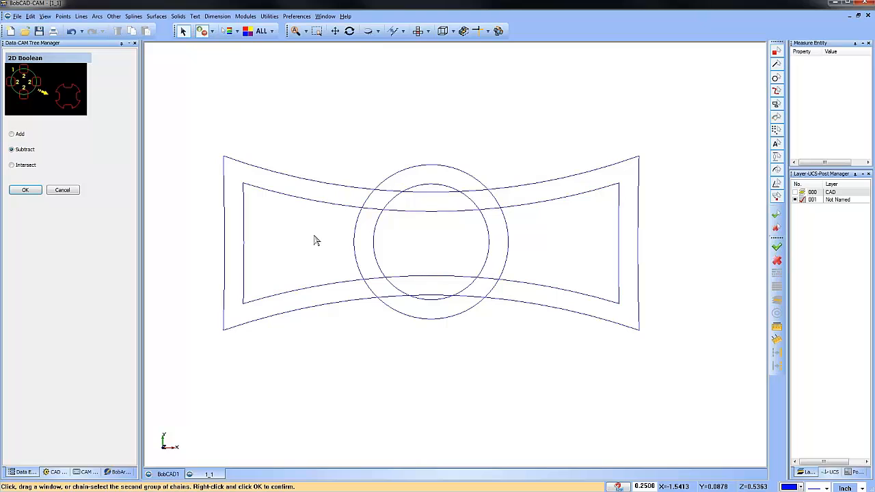
left_click(356, 233)
left_click(373, 245)
right_click(425, 244)
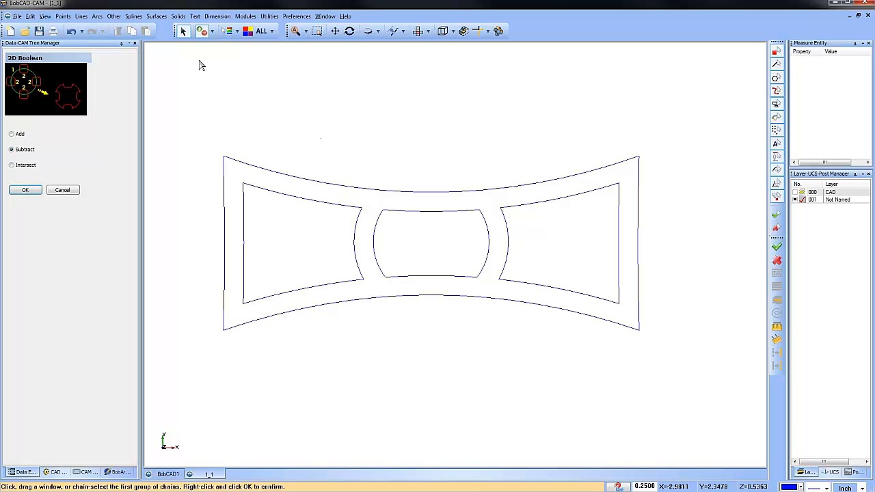
- Fillet the corners of the three pocket boundaries as chains with a 0.125 inch radius and trimming on
left_click(97, 16)
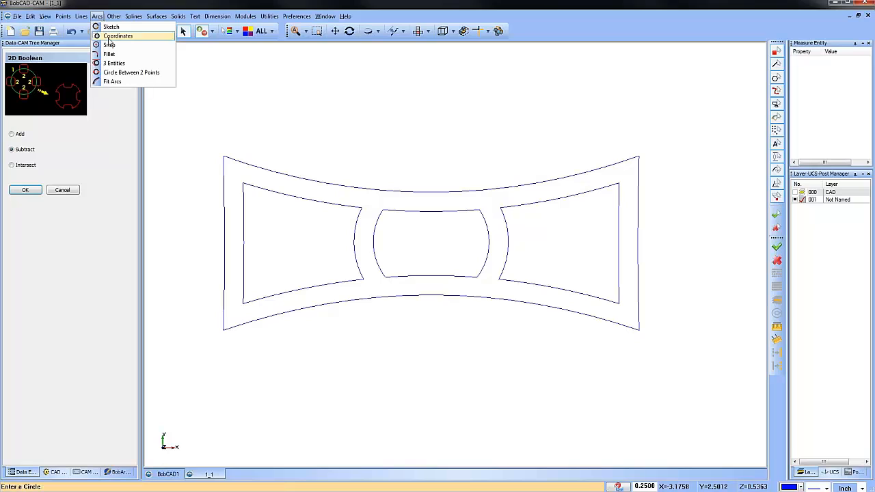
left_click(118, 59)
left_click(59, 130)
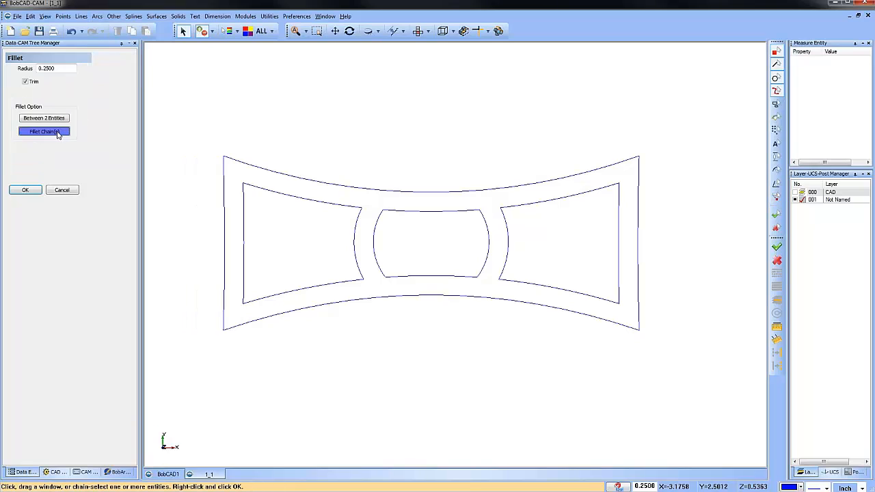
left_click(24, 68)
type(".125")
key("Return")
left_click(244, 205)
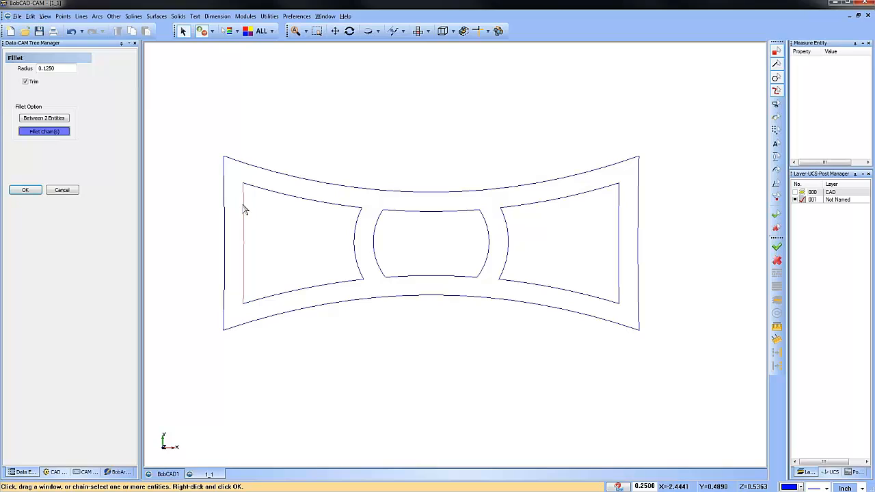
left_click(382, 221)
left_click(506, 221)
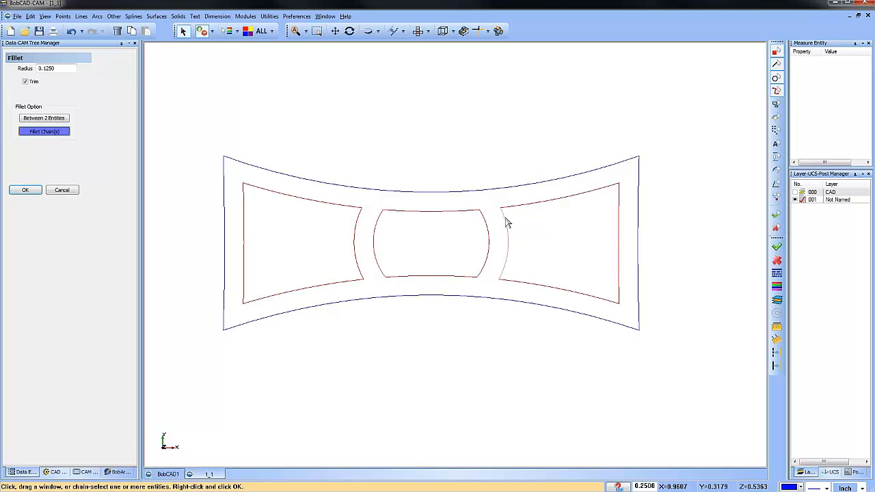
right_click(545, 221)
left_click(26, 190)
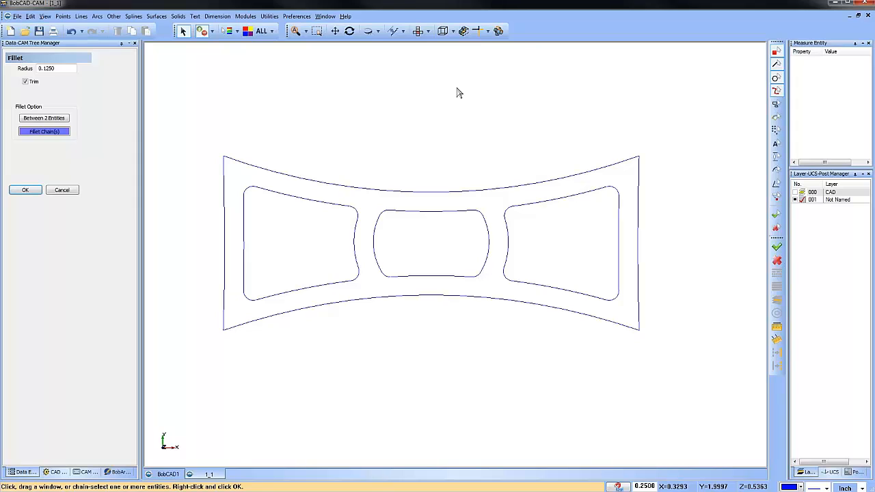
right_click(405, 112)
left_click(432, 121)
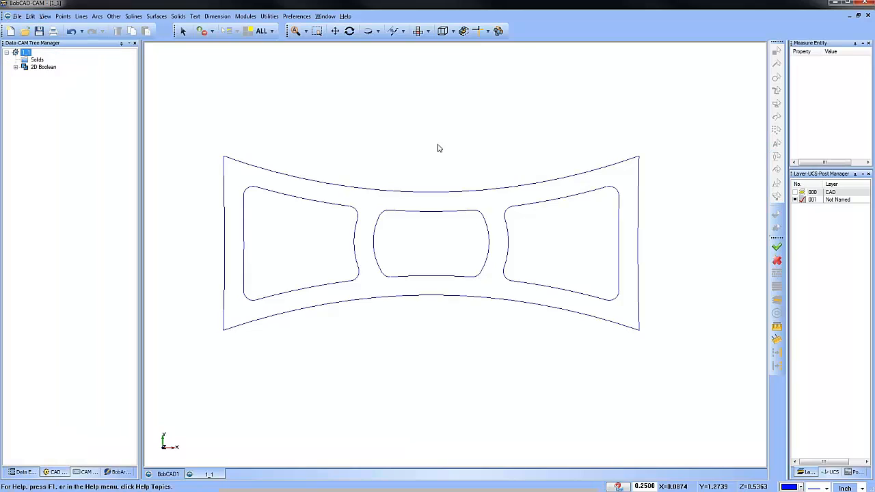
- Show the CAD layer briefly to check the filleted pocket boundaries against the part, and hide it again
scroll(443, 145, "up", 1)
middle_click_drag(450, 233, 466, 183)
scroll(456, 199, "down", 1)
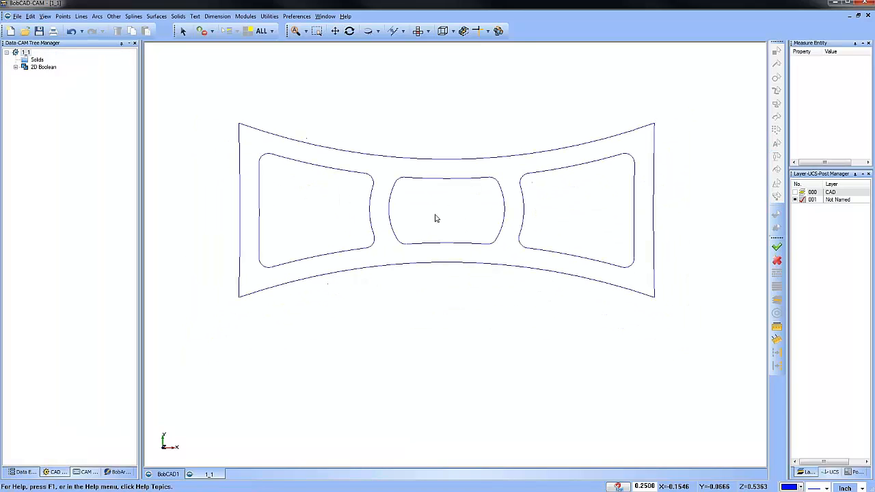
left_click(795, 192)
middle_click_drag(464, 314, 485, 352)
key("ctrl+w")
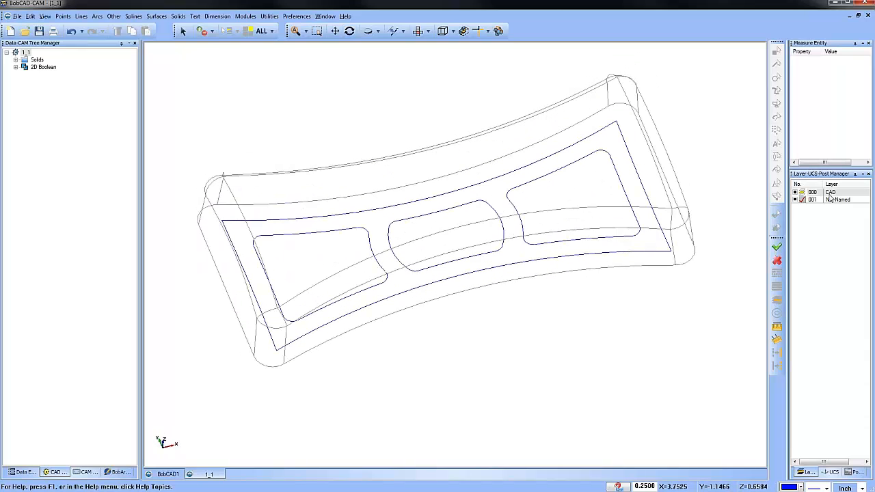
left_click(795, 191)
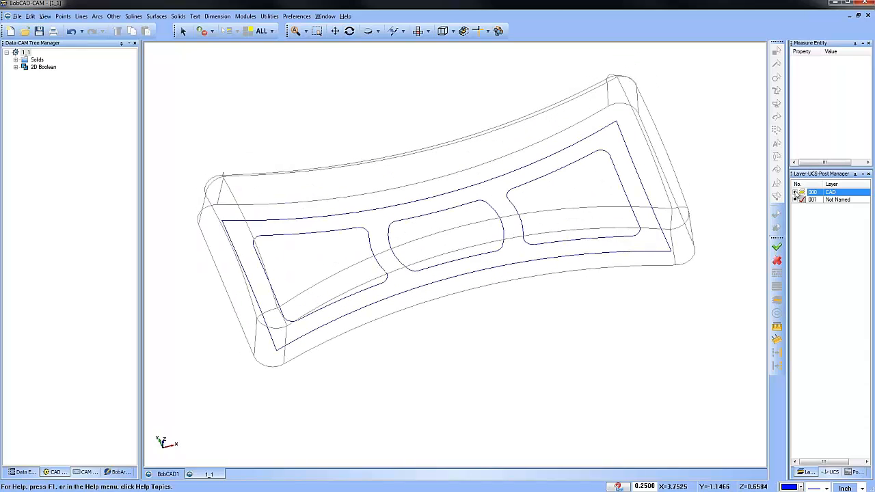
- Cross-hatch the area between the outer outline and the three pockets with the diagonal crossed pattern, 0.125 spacing and 45° angle
left_click(418, 31)
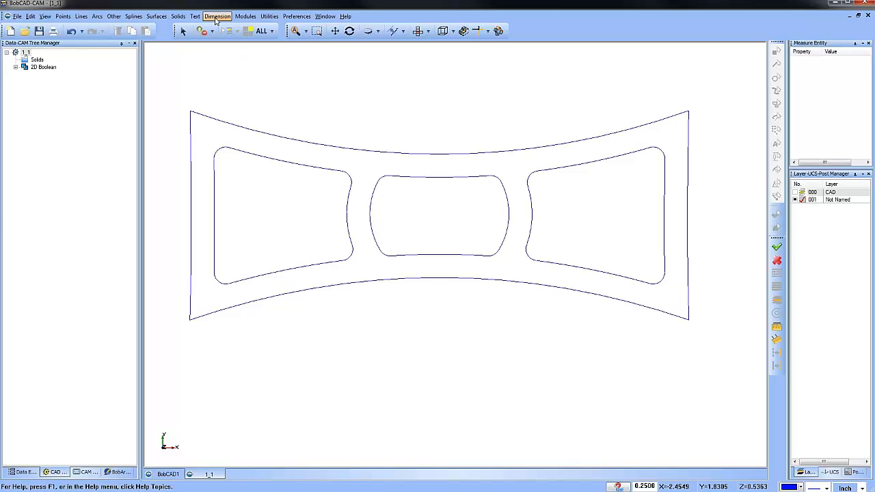
left_click(216, 19)
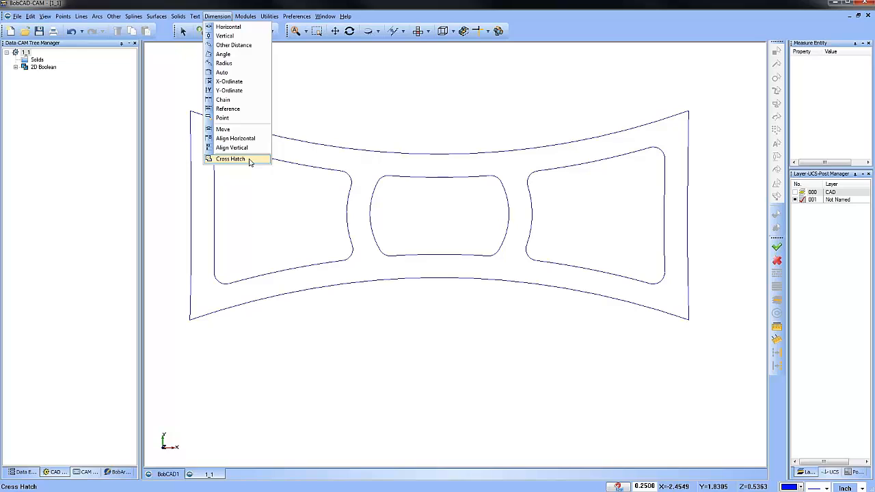
left_click(233, 158)
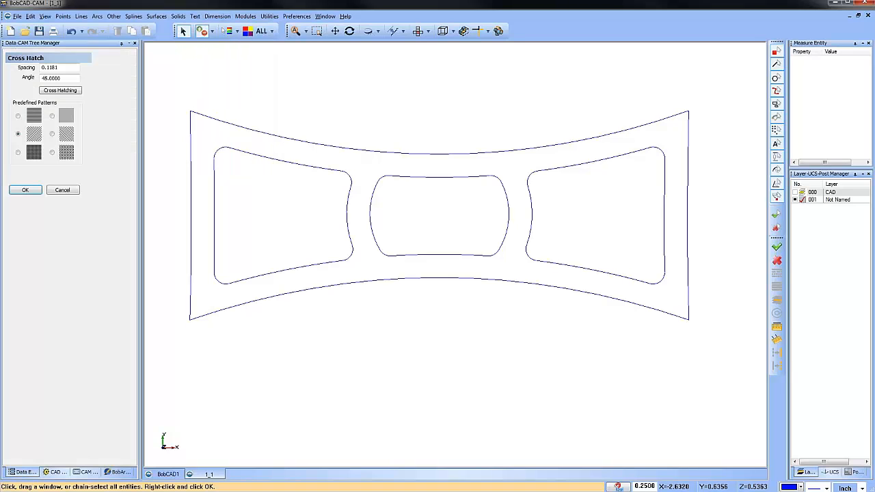
left_click(53, 152)
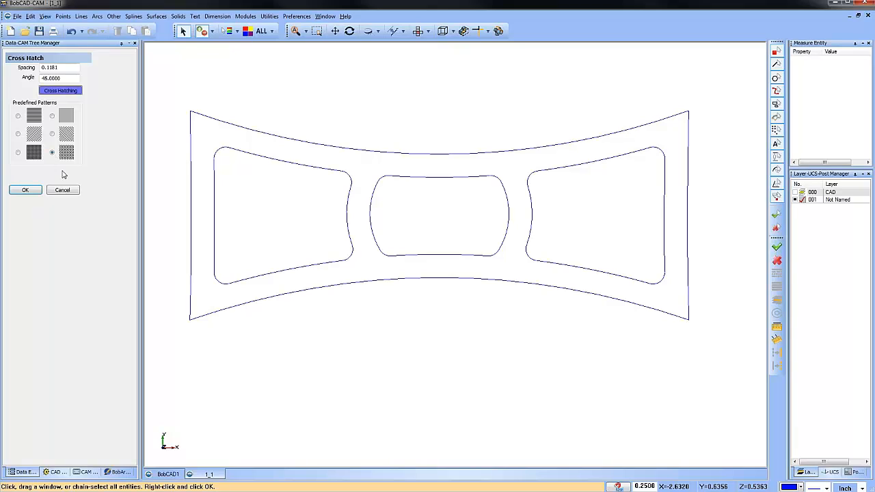
left_click_drag(78, 68, 4, 69)
type(".125")
scroll(263, 136, "down", 2)
mouse_move(194, 91)
left_mouse_down()
mouse_move(560, 309)
mouse_move(588, 306)
left_mouse_up()
key("space")
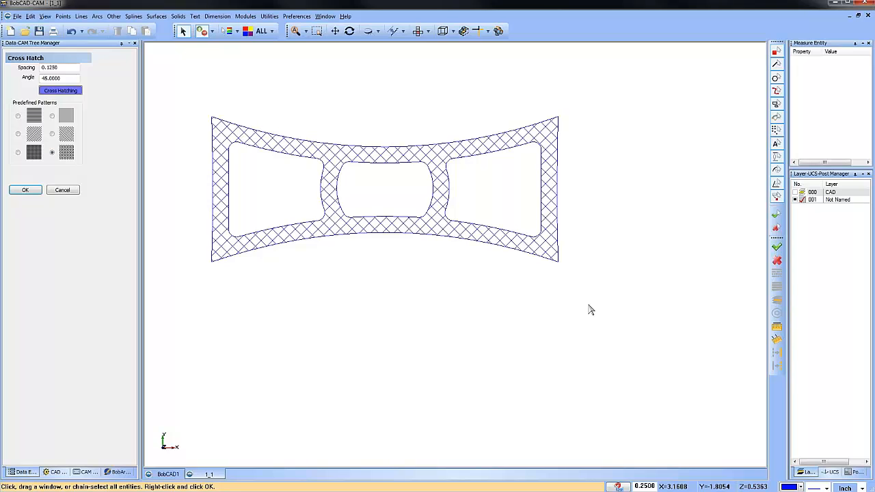
right_click(348, 101)
left_click(366, 115)
- Show the CAD layer and examine how the flat hatch lines up with the curved part
mouse_move(415, 208)
middle_mouse_down()
mouse_move(455, 261)
mouse_move(328, 262)
mouse_move(483, 273)
middle_mouse_up()
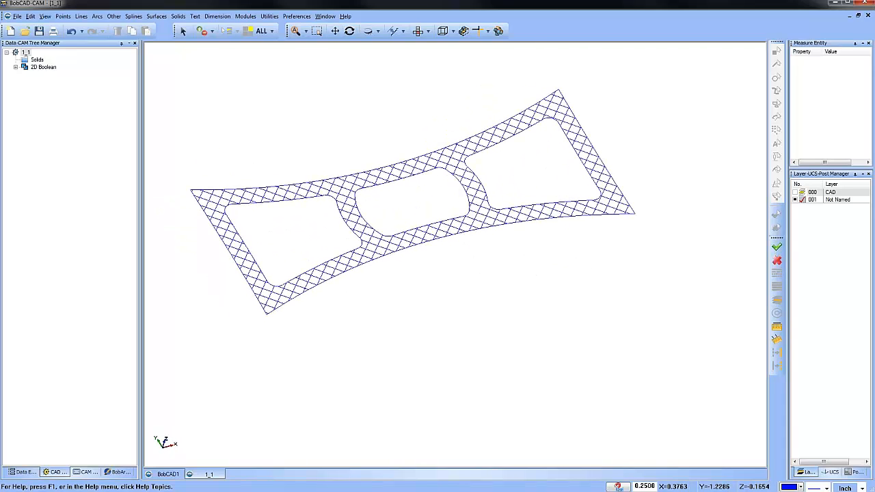
left_click(796, 197)
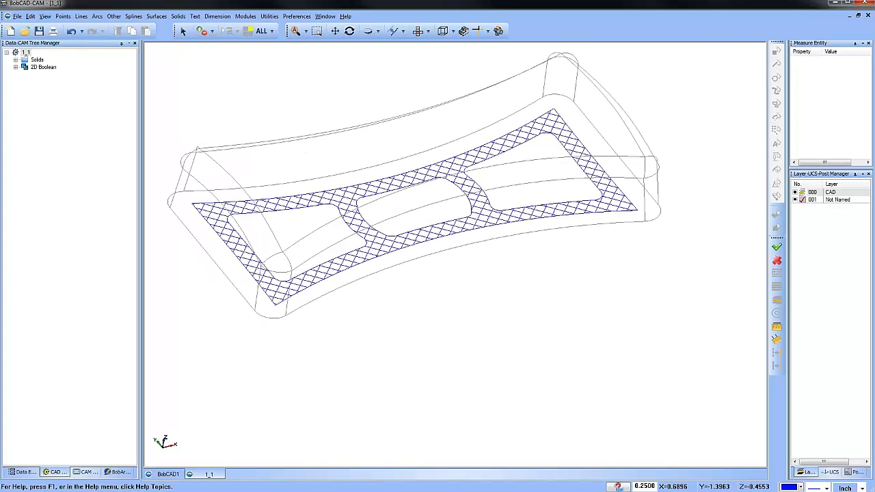
left_click(114, 16)
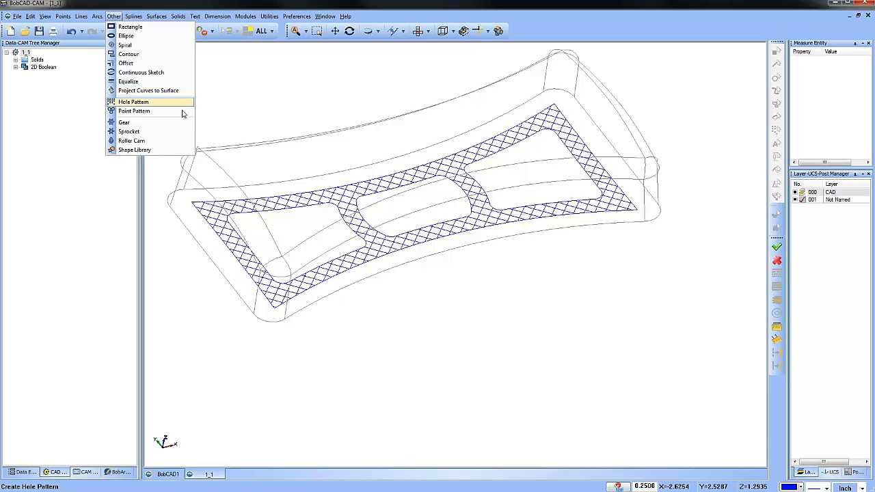
right_click(279, 88)
left_click(295, 103)
middle_click_drag(355, 135, 384, 215)
left_click(421, 35)
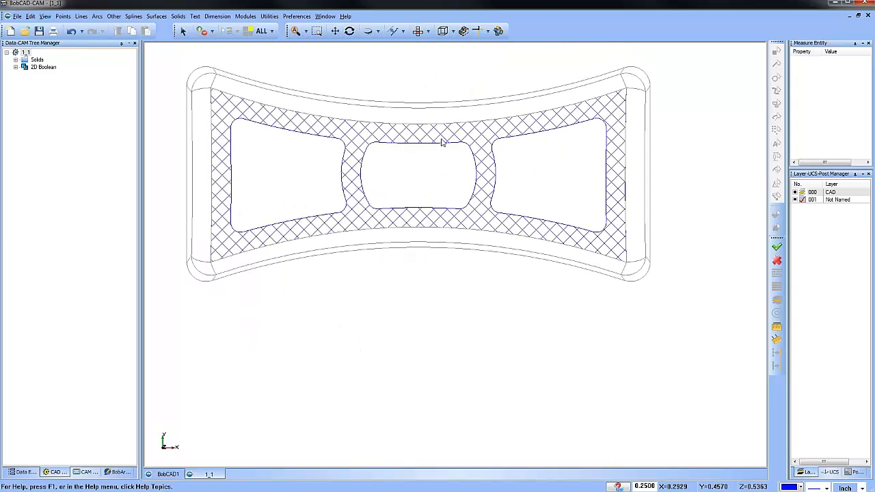
middle_click_drag(515, 333, 502, 281)
- Add a new active layer 002 and set the drawing colour to orange
right_click(838, 205)
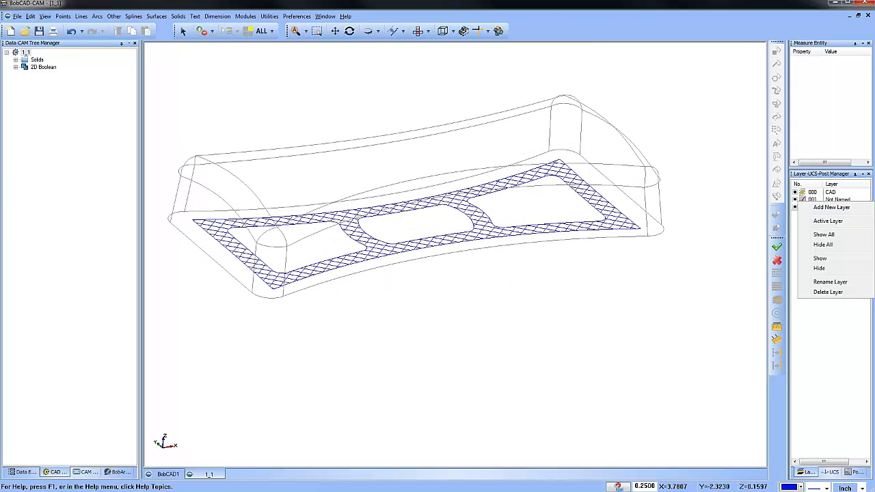
left_click(804, 209)
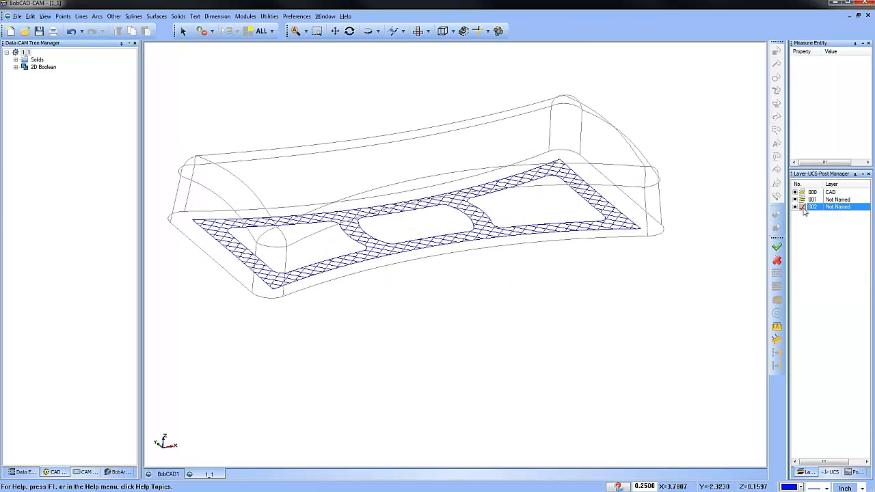
left_click(801, 487)
left_click(799, 435)
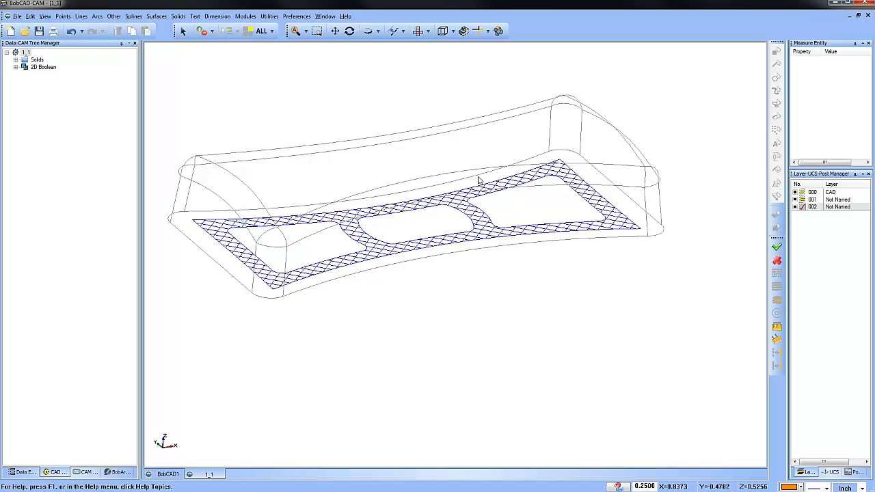
- Project all the blue outline and cross-hatch curves onto the part's curved top surface
left_click(114, 17)
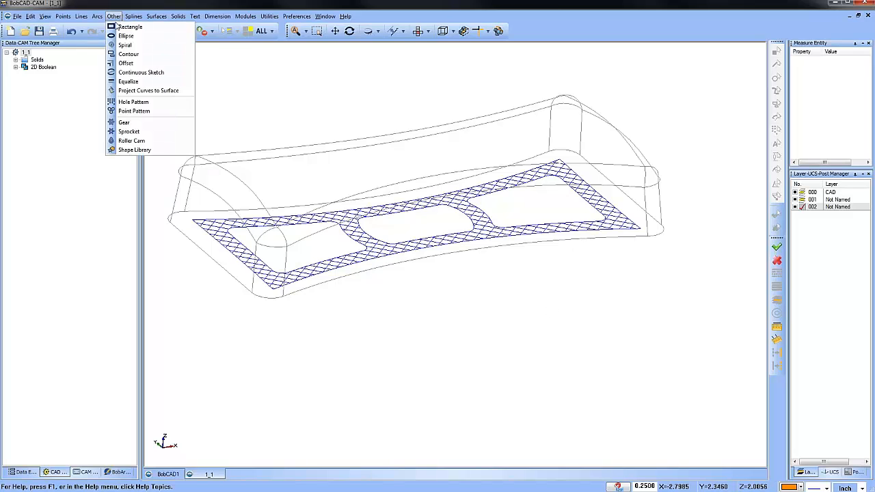
left_click(155, 96)
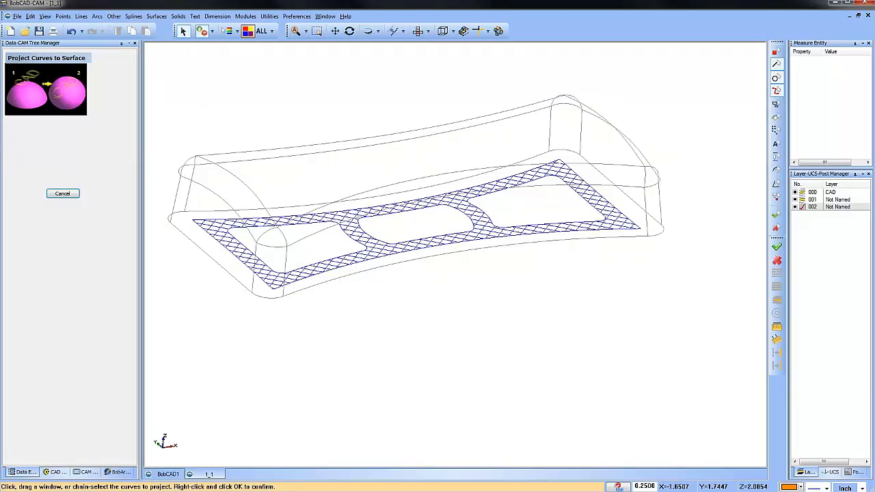
left_click(247, 31)
left_click(425, 211)
left_click(419, 302)
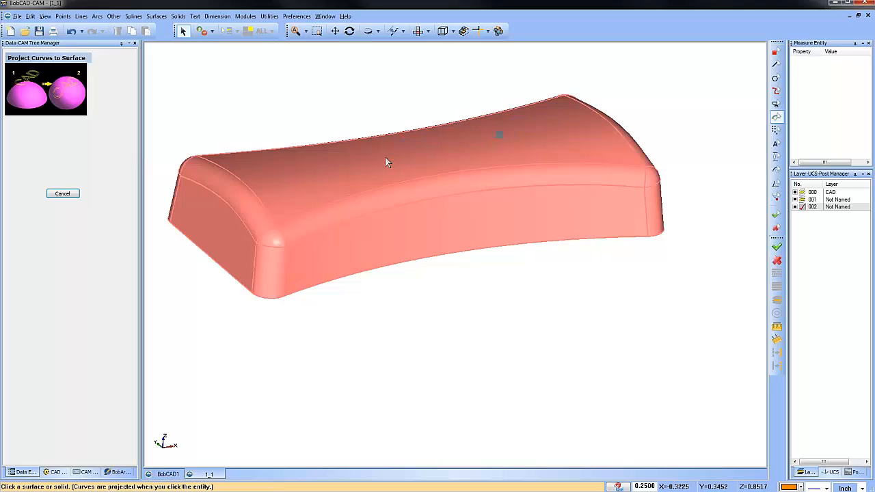
left_click(387, 160)
right_click(308, 91)
left_click(338, 105)
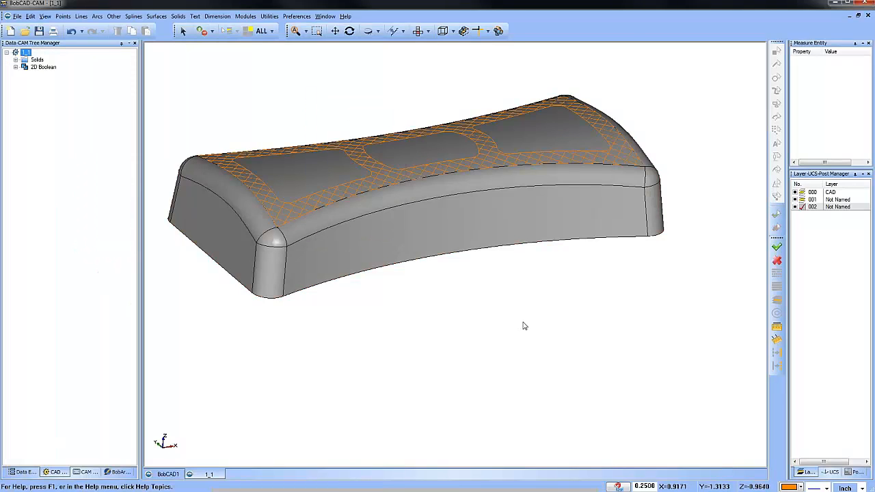
- Hide the CAD layer and layer 001, leaving only layer 002 shown
middle_click_drag(523, 324, 526, 341)
left_click(795, 193)
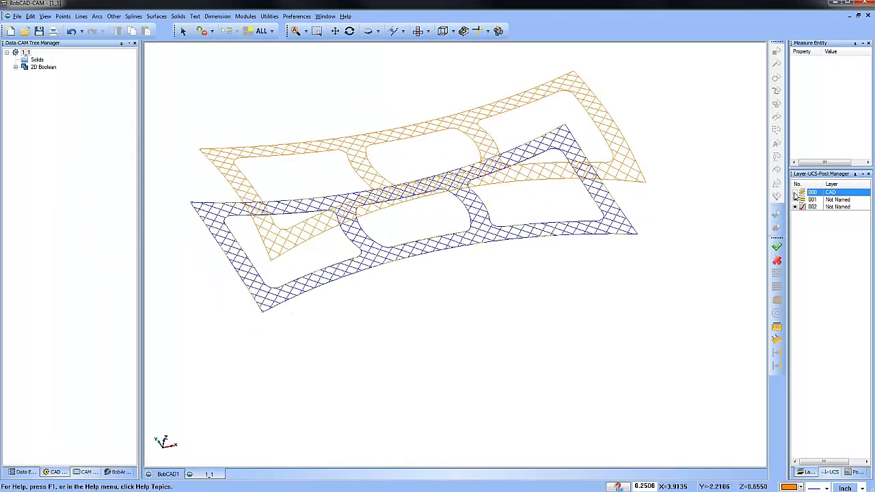
mouse_move(545, 298)
middle_mouse_down()
mouse_move(539, 273)
mouse_move(546, 297)
middle_mouse_up()
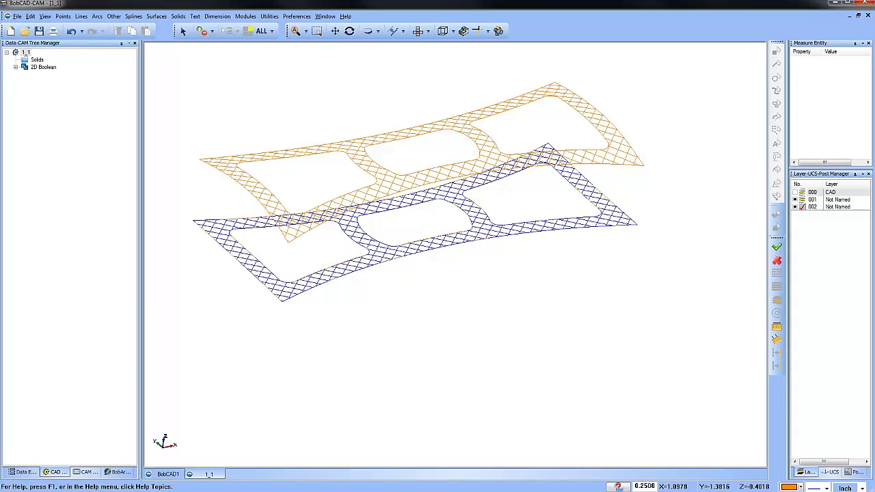
left_click(796, 200)
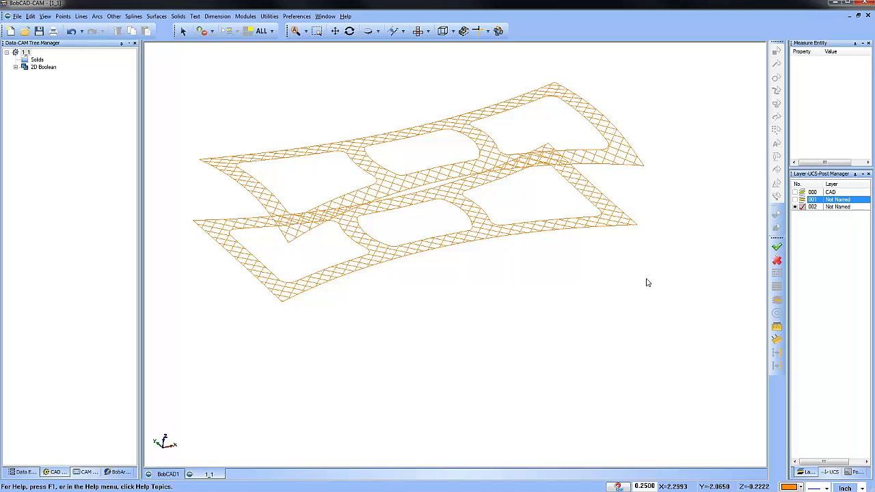
- Delete the flat orange duplicate curves lying below the projected hatch, selecting them in the front view
left_click(427, 30)
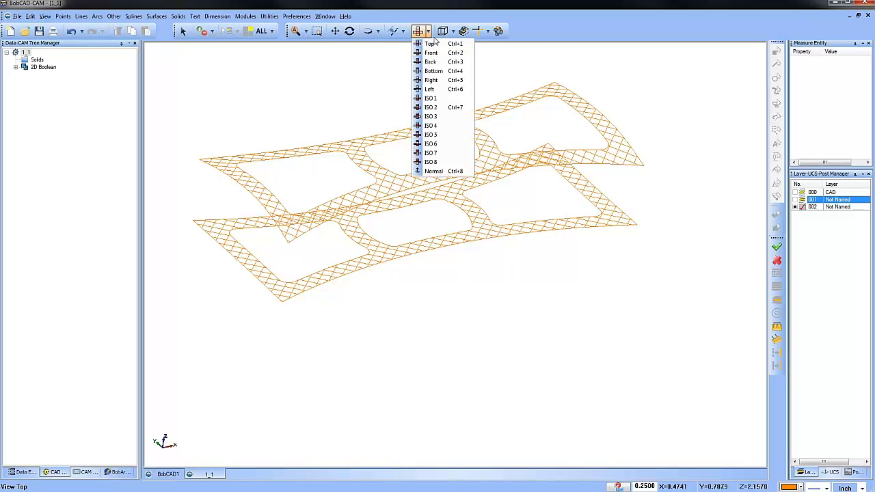
left_click(433, 44)
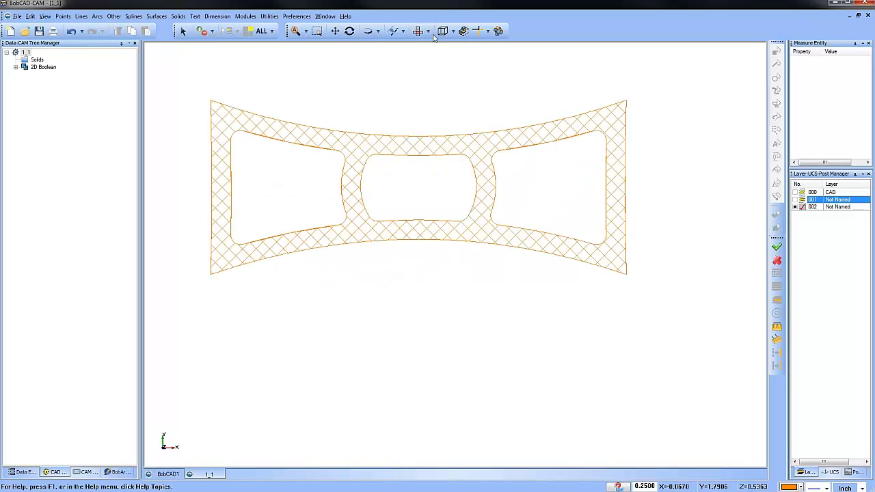
left_click(427, 31)
left_click(431, 53)
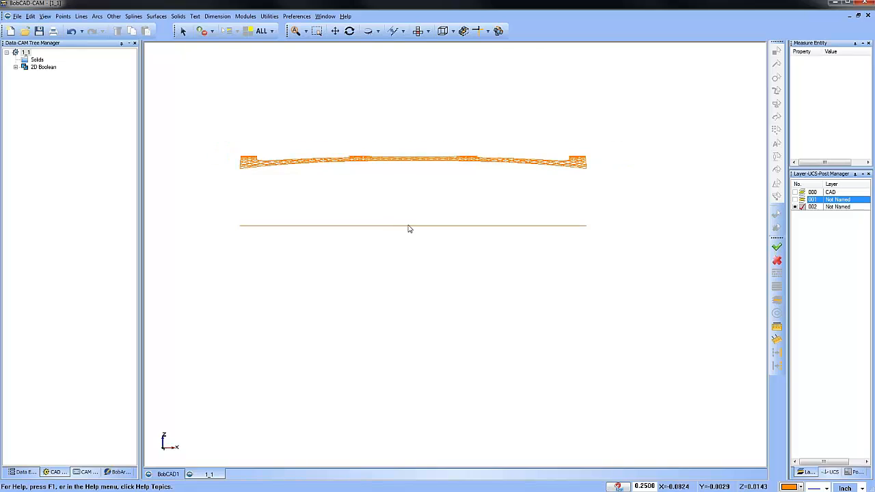
left_click(182, 31)
left_click_drag(227, 204, 632, 264)
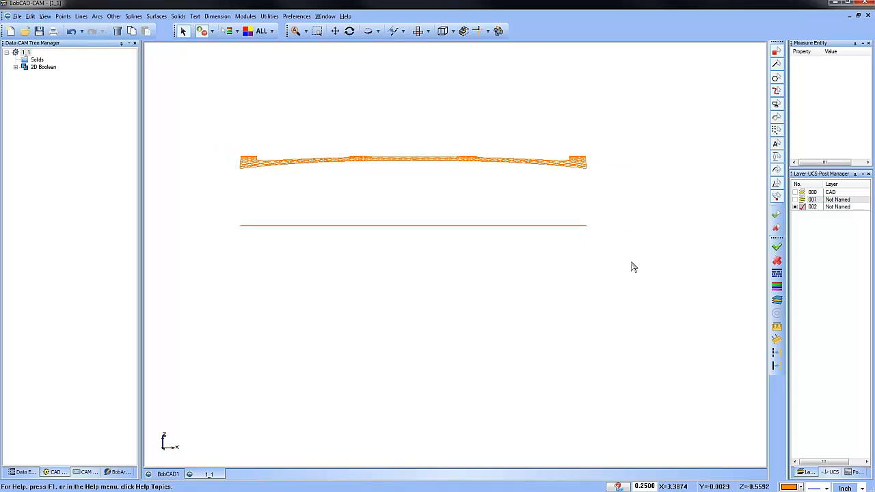
key("Delete")
middle_click_drag(465, 247, 495, 269)
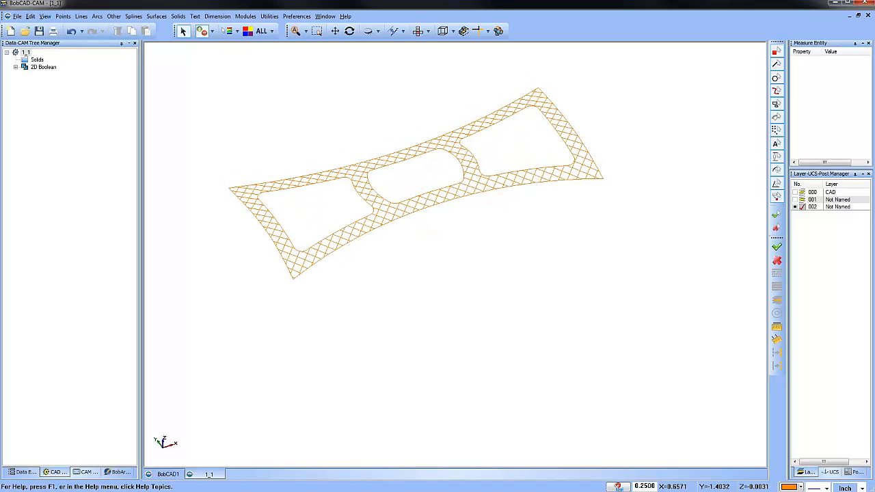
left_click(418, 30)
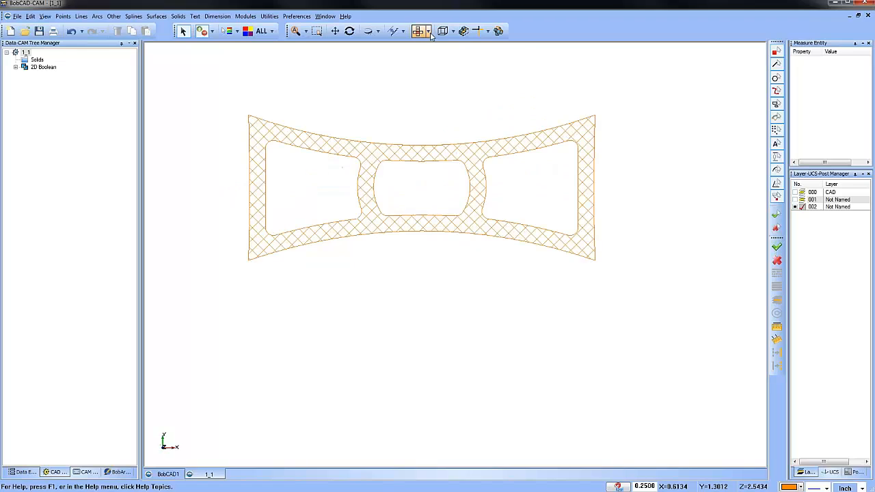
left_click(428, 31)
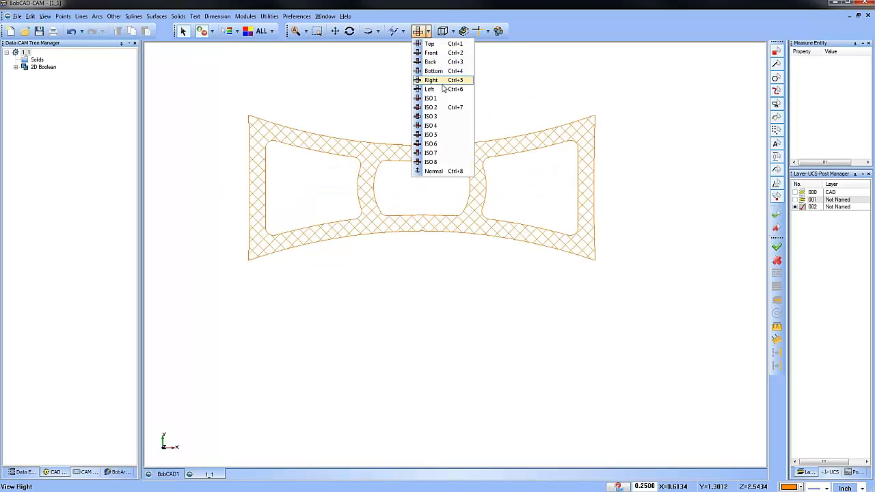
- Examine the projected hatch curves from the right side against the CAD part, with its layer shown and hidden
left_click(443, 80)
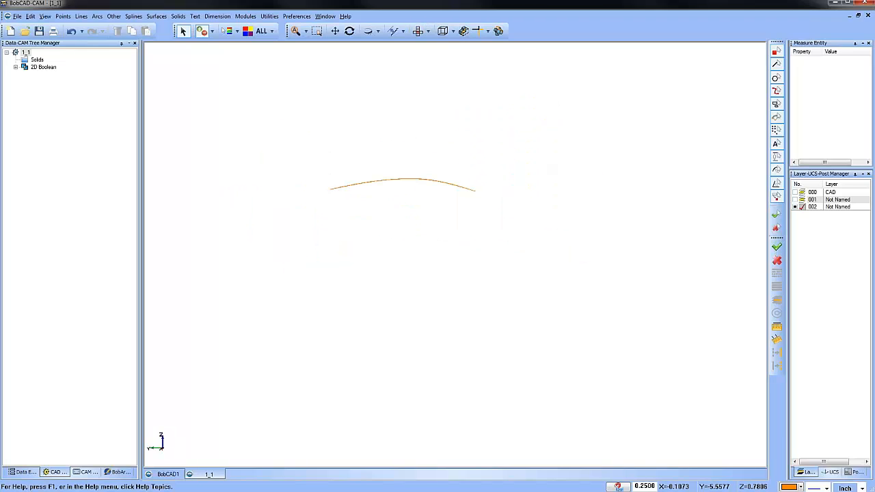
left_click(796, 194)
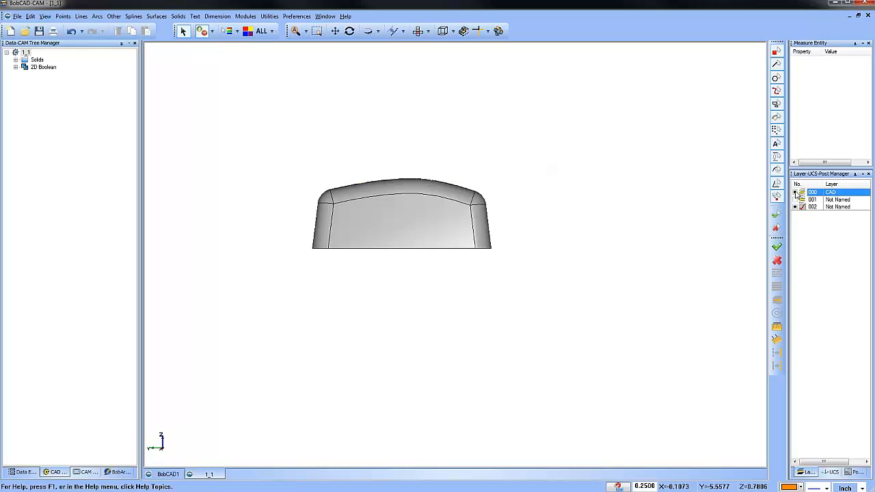
left_click(796, 193)
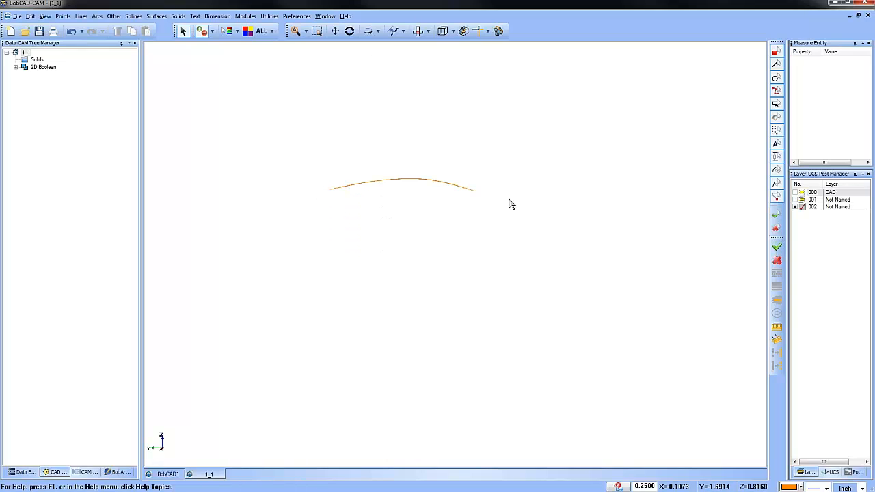
mouse_move(509, 199)
middle_mouse_down()
mouse_move(513, 232)
mouse_move(555, 260)
mouse_move(439, 260)
mouse_move(437, 268)
middle_mouse_up()
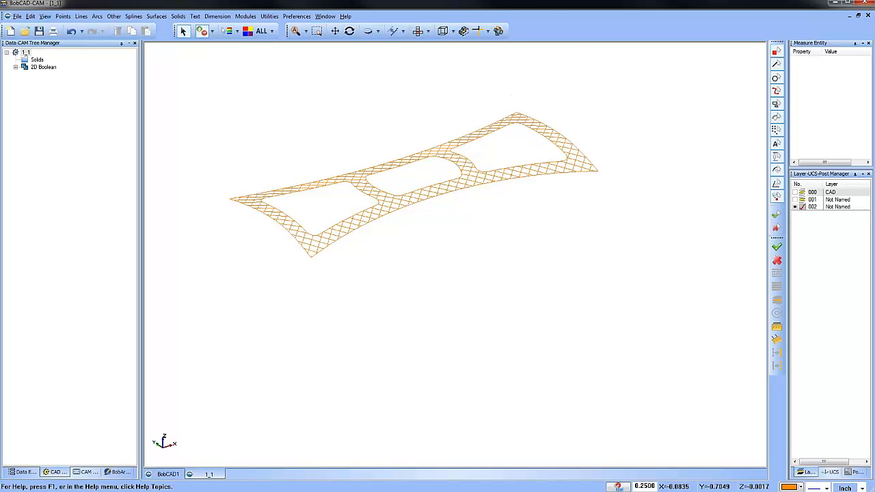
- Show the CAD layer and start a Mill 3 Axis Wireframe feature under Machine Setup - 1
left_click(86, 471)
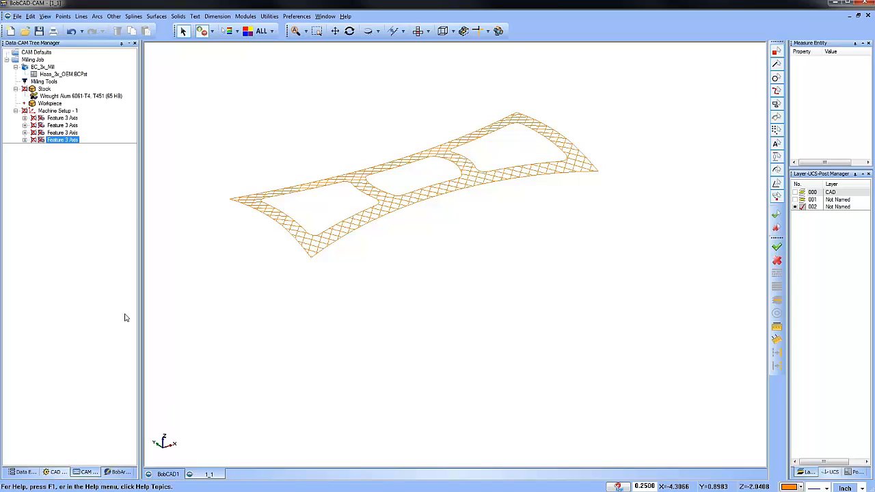
left_click(795, 192)
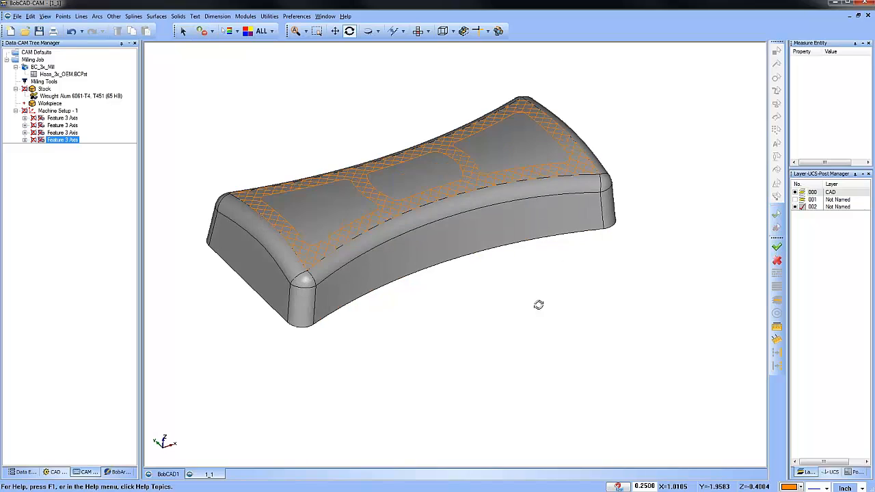
left_click(56, 111)
right_click(56, 114)
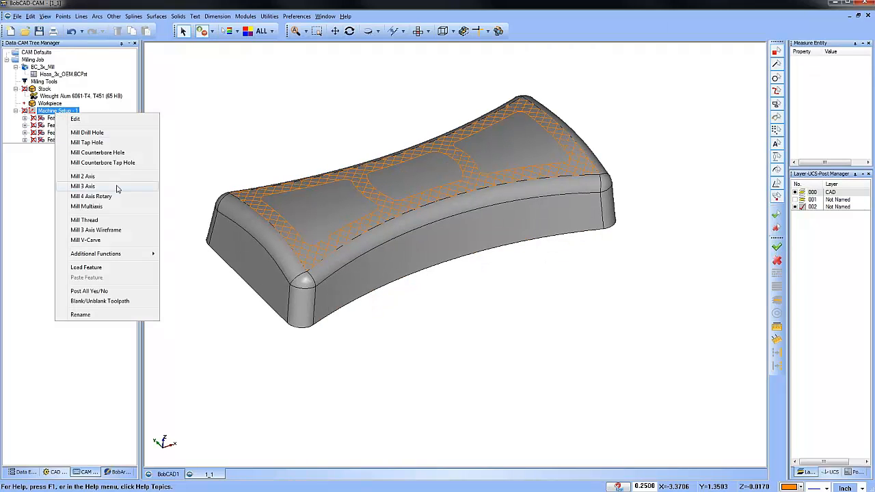
left_click(124, 232)
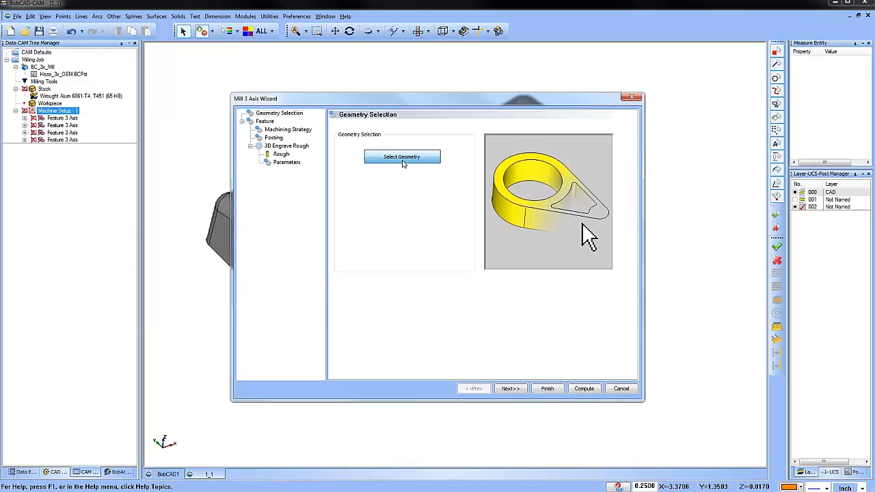
- Select all the orange projected curves by colour as the wireframe feature's geometry
left_click(403, 161)
left_click(248, 32)
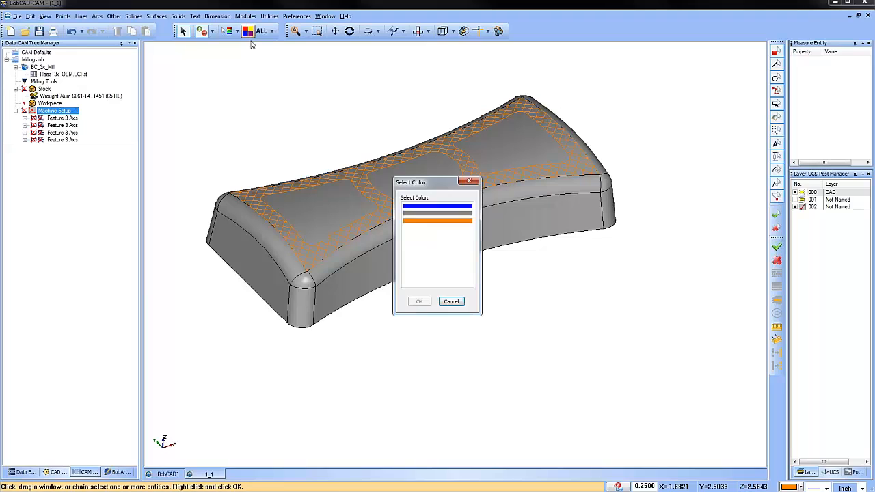
left_click(421, 220)
left_click(419, 301)
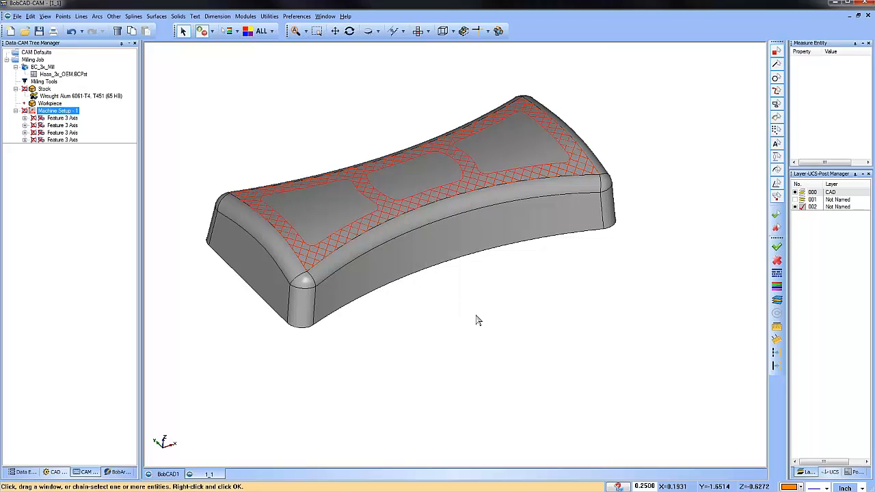
right_click(478, 320)
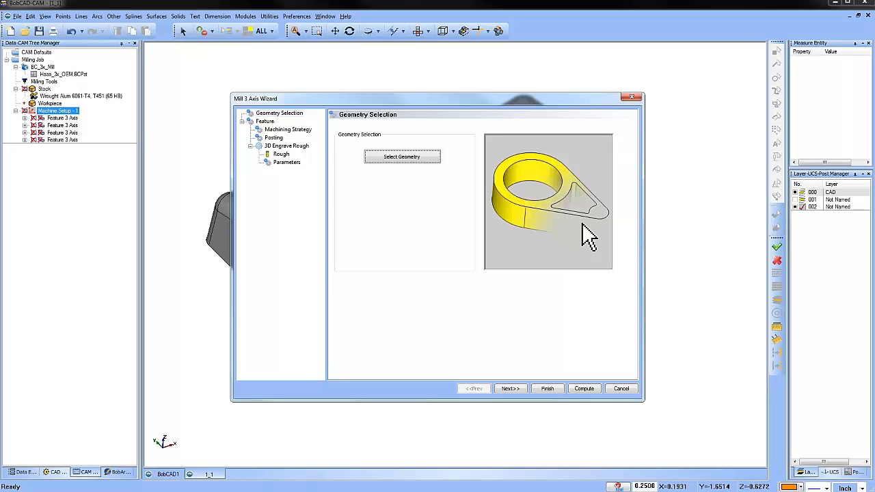
- Assign the .375D - 60DEG V-TOOL from the tool library to the 3D Engrave Rough operation
left_click(509, 388)
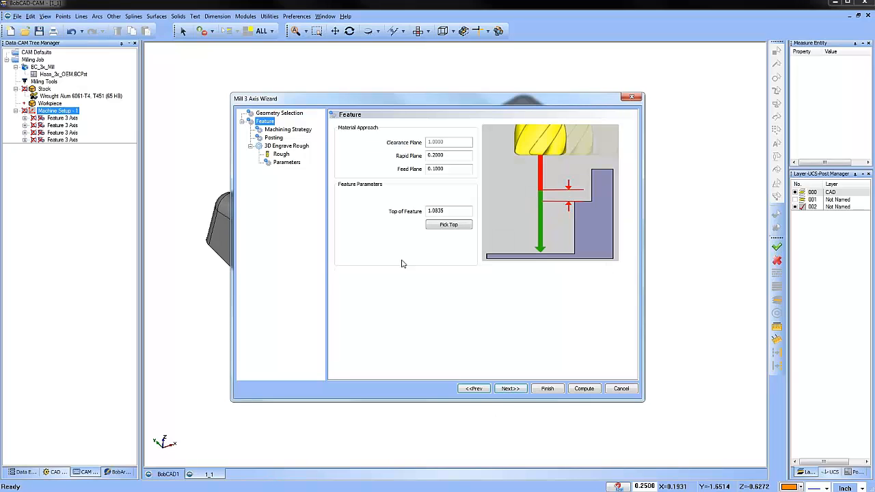
left_click(281, 154)
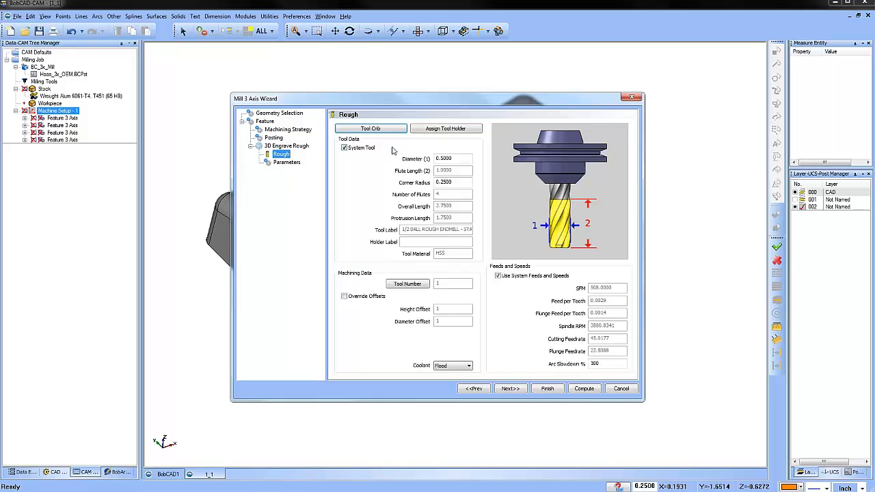
left_click(371, 129)
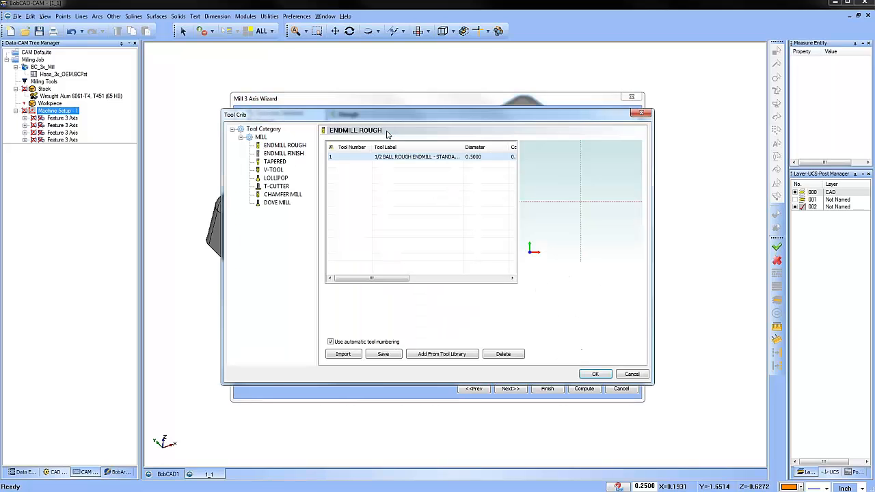
left_click(273, 170)
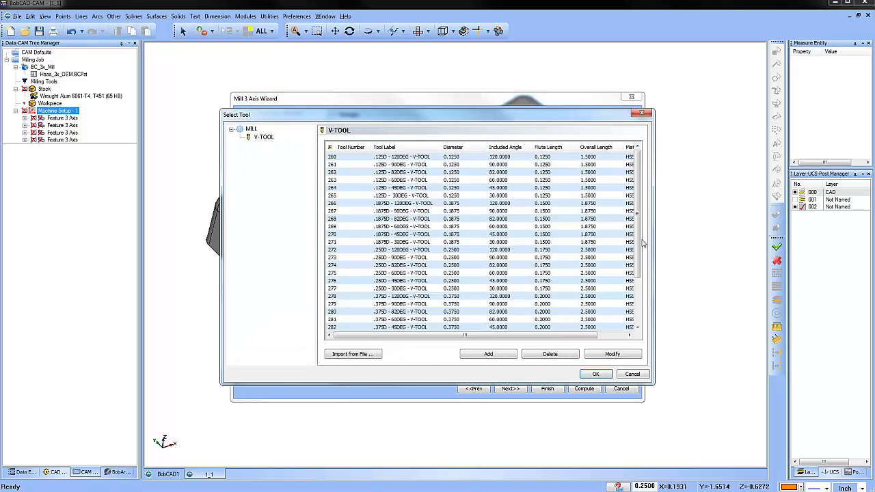
left_click(441, 354)
scroll(639, 229, "down", 3)
left_click(394, 235)
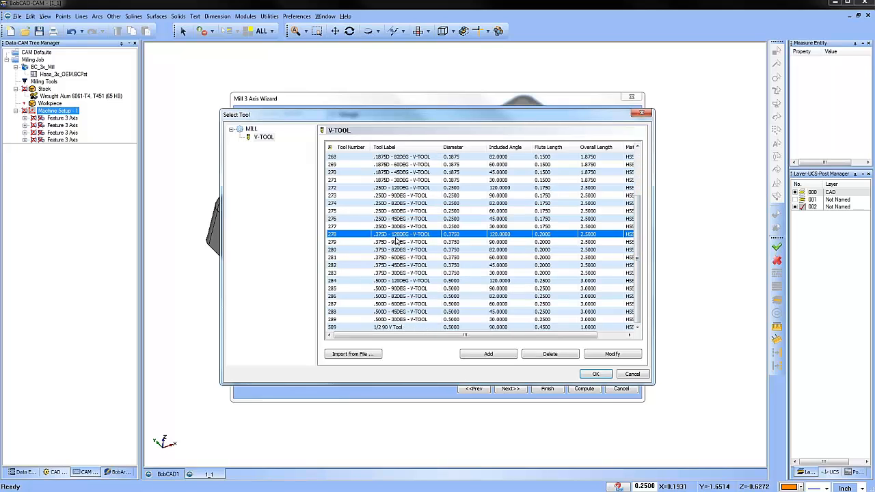
left_click(402, 256)
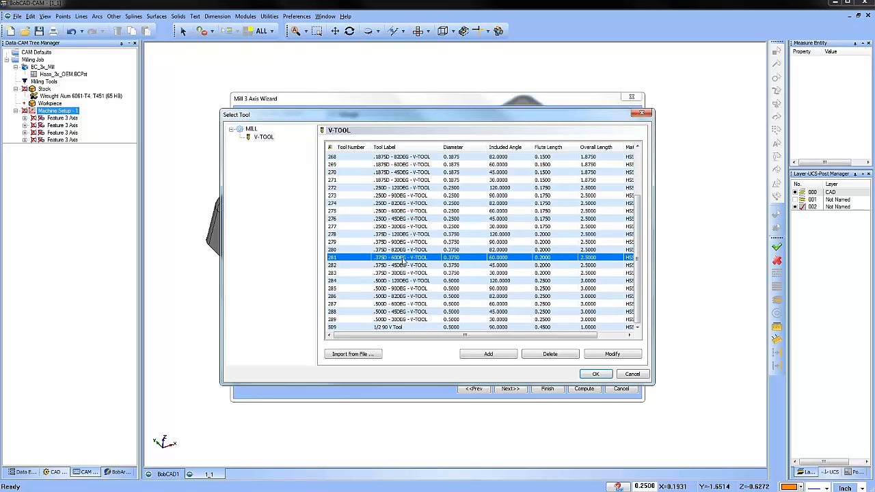
left_click(593, 373)
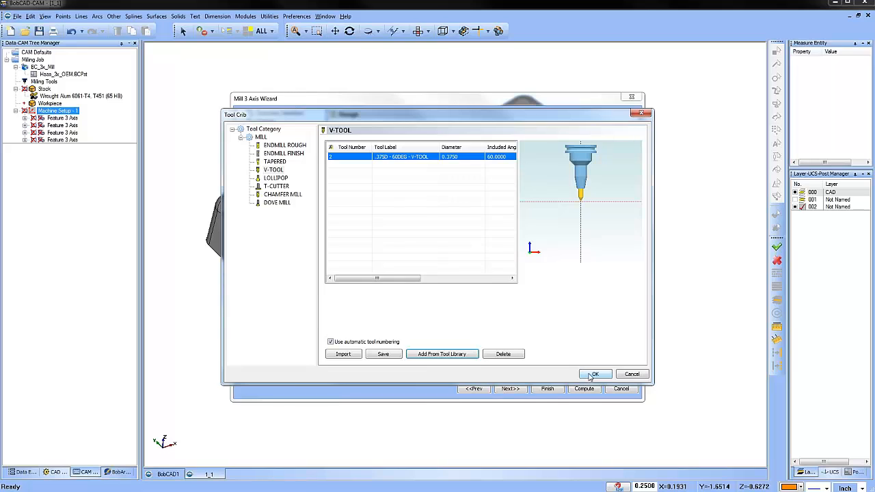
left_click(593, 373)
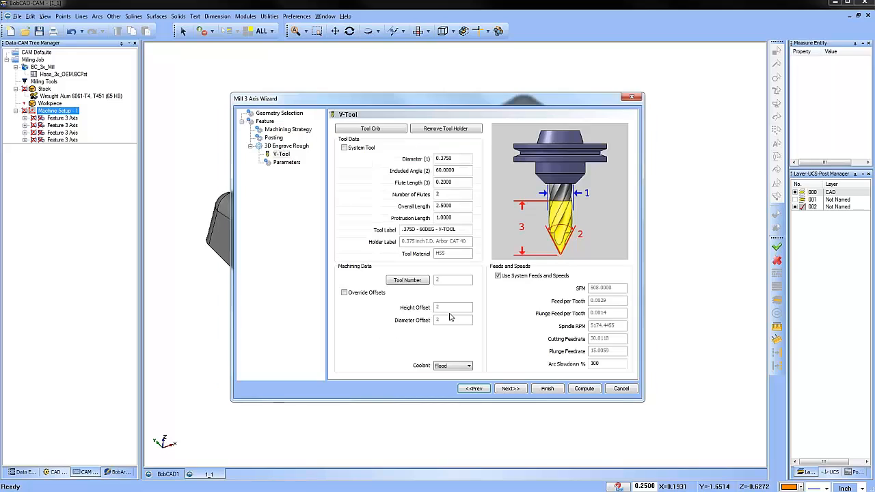
- Set the engraving step distance to .015 with Cut from Geometry, and compute the toolpath
left_click(287, 162)
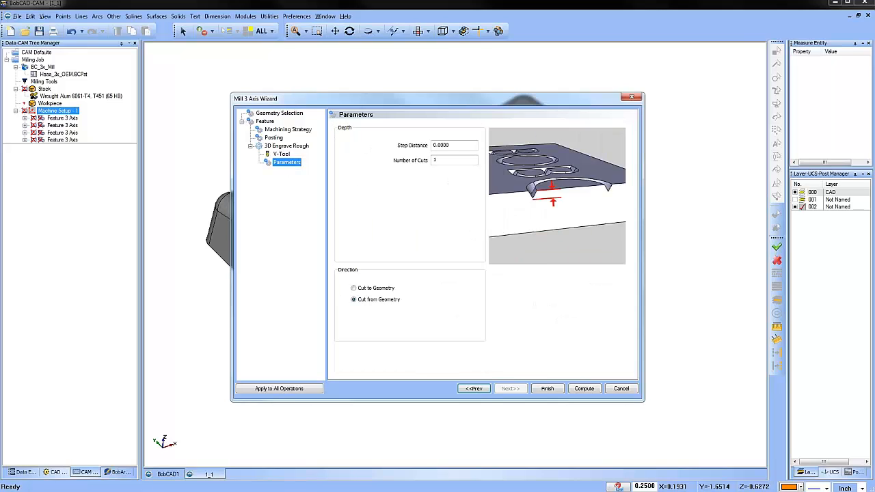
left_click(455, 145)
left_click(449, 159)
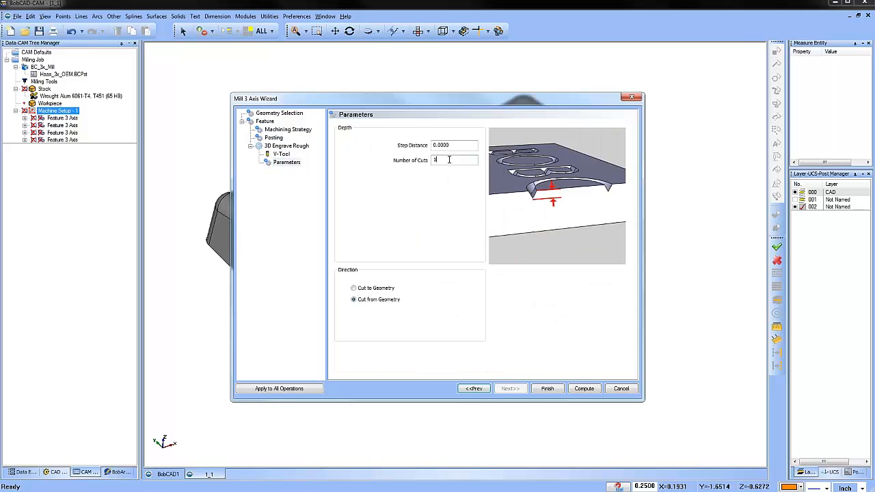
left_click(354, 288)
left_click(353, 300)
double_click(456, 144)
type(".015")
double_click(450, 161)
left_click(585, 390)
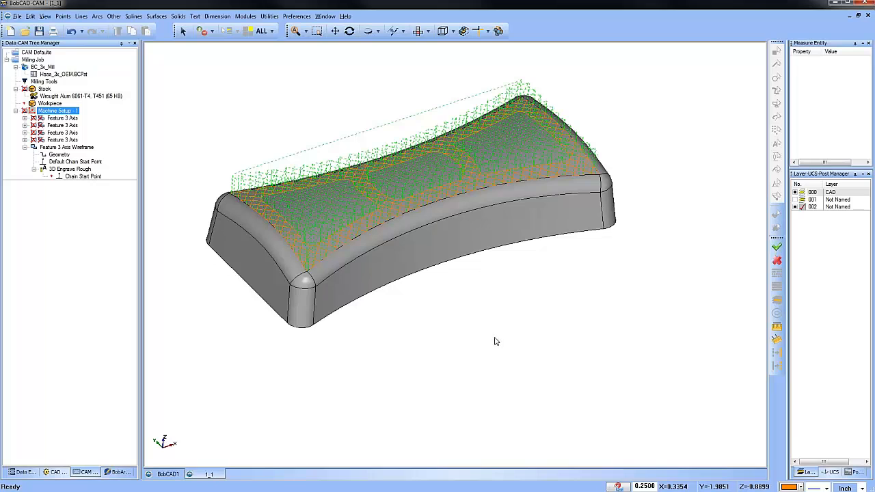
- Add a new active layer 003 and hide the orange curves on layer 002
mouse_move(494, 341)
middle_mouse_down()
mouse_move(499, 306)
mouse_move(445, 308)
mouse_move(488, 323)
mouse_move(484, 340)
middle_mouse_up()
right_click(828, 208)
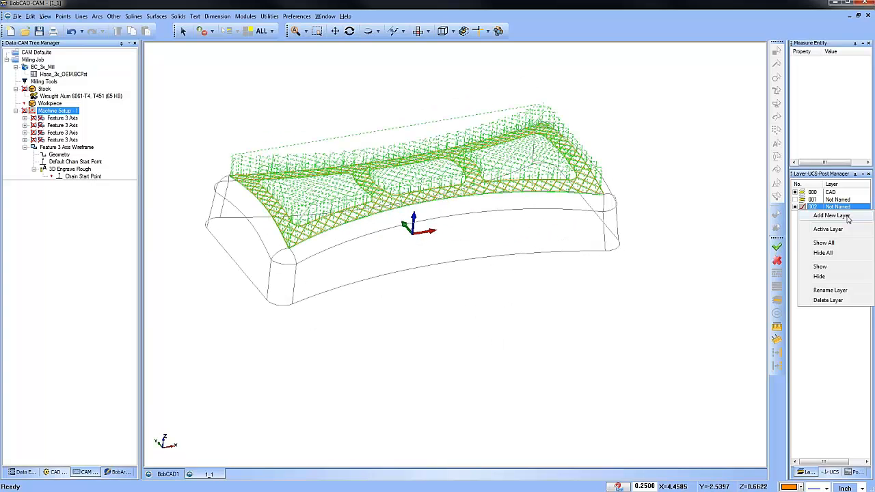
left_click(847, 216)
left_click(800, 213)
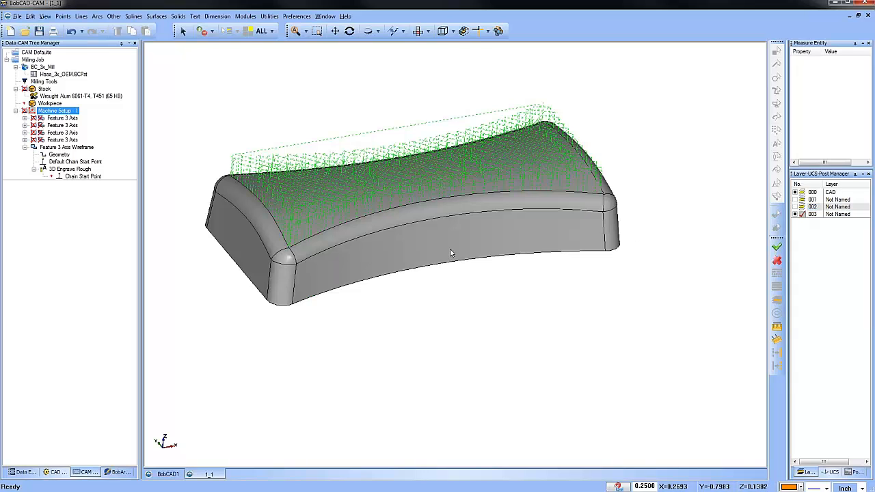
- Simulate the V-tool engraving on the part at an increased run speed
mouse_move(449, 257)
middle_mouse_down()
mouse_move(458, 279)
mouse_move(437, 235)
middle_mouse_up()
left_click(75, 161)
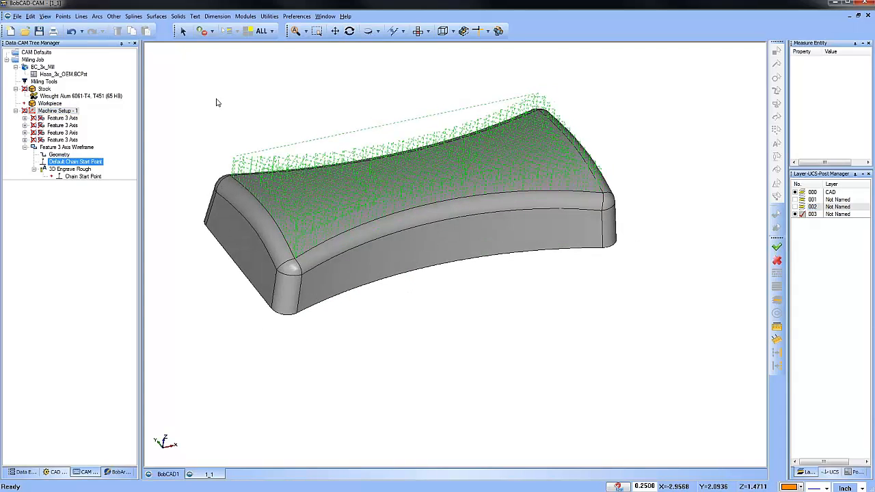
left_click(253, 18)
left_click(285, 84)
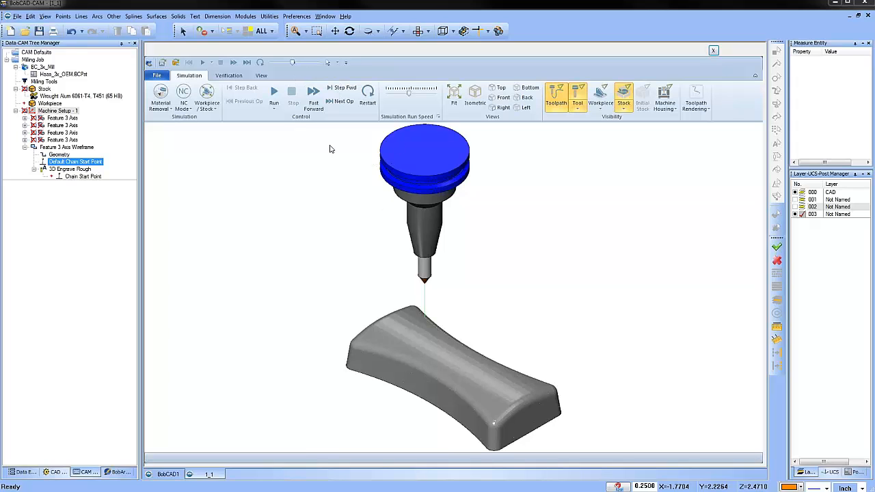
scroll(391, 226, "down", 3)
scroll(401, 327, "up", 7)
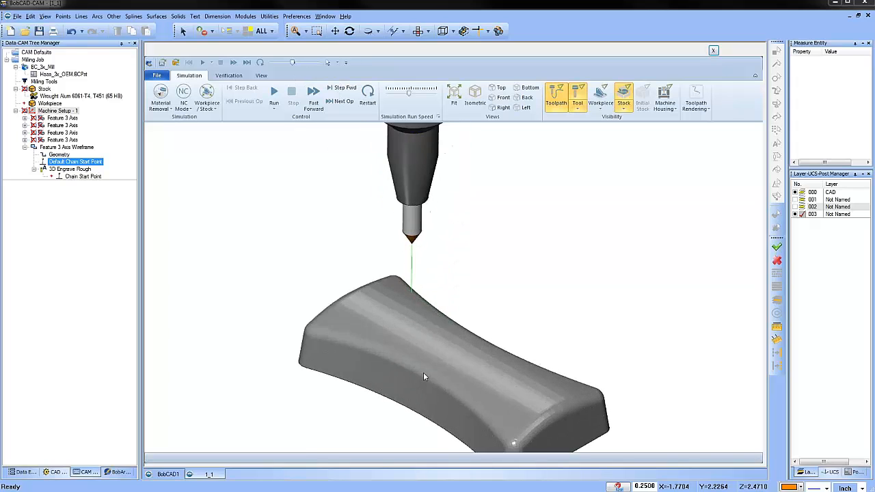
middle_click_drag(423, 372, 501, 342)
left_click(273, 94)
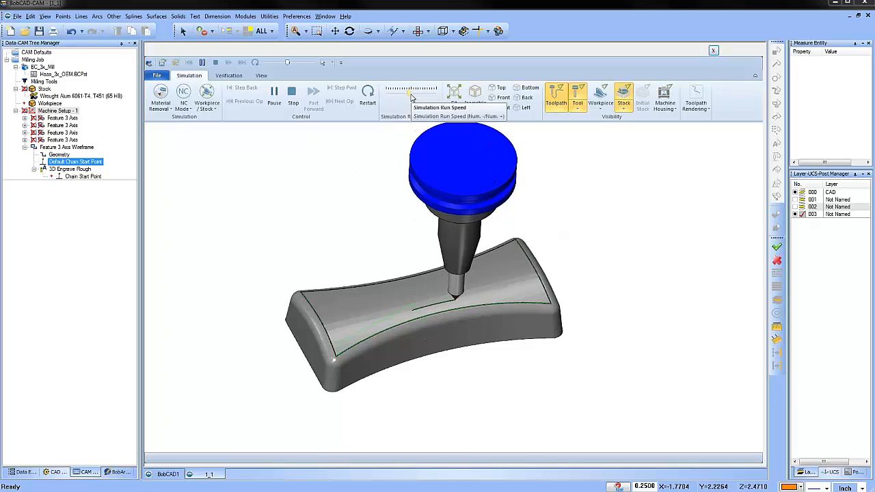
left_click_drag(409, 93, 415, 95)
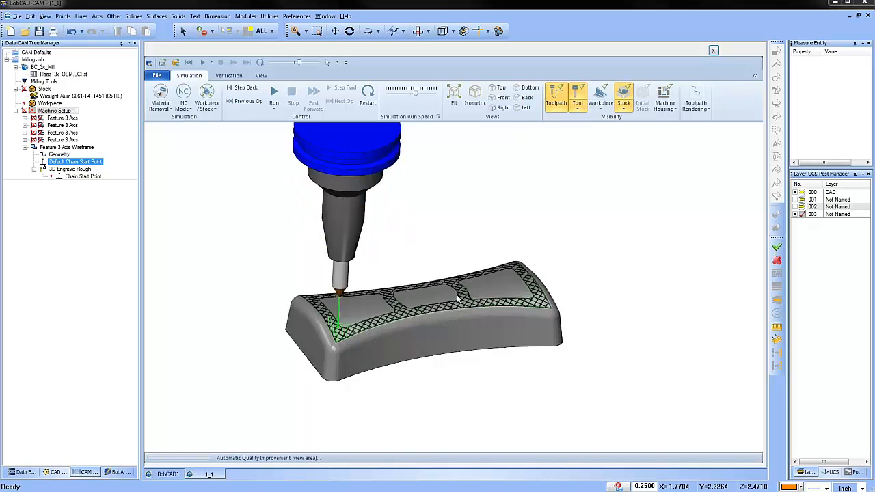
- Examine the engraved cross-hatch on the simulated part up close and as a whole, and close the simulation
scroll(450, 309, "up", 5)
middle_click_drag(401, 325, 435, 340)
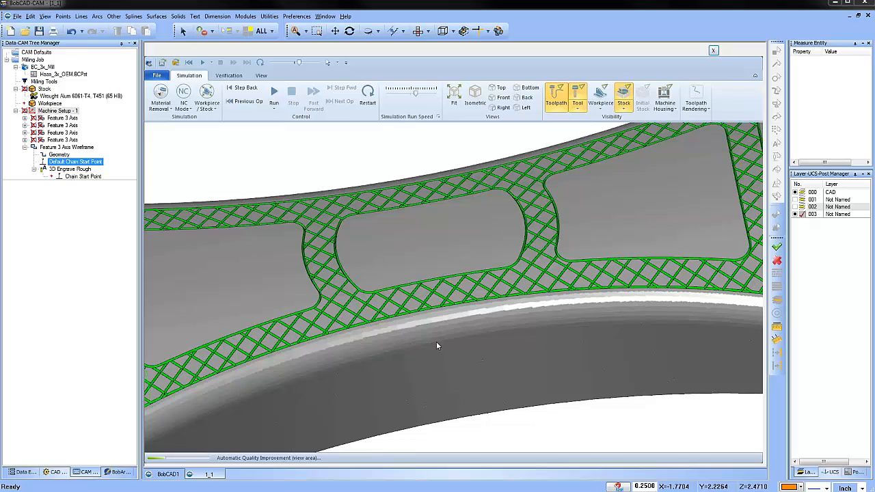
scroll(385, 311, "down", 5)
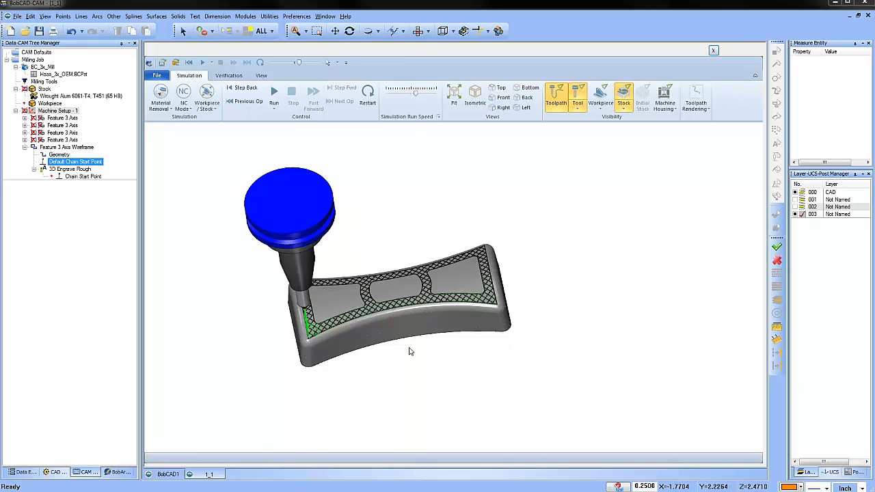
middle_click_drag(436, 370, 439, 338)
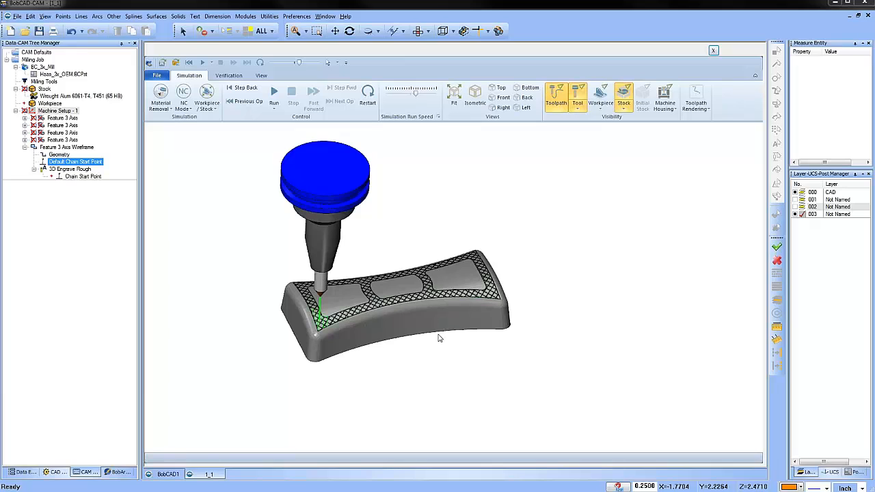
middle_click_drag(451, 330, 460, 322)
left_click(714, 51)
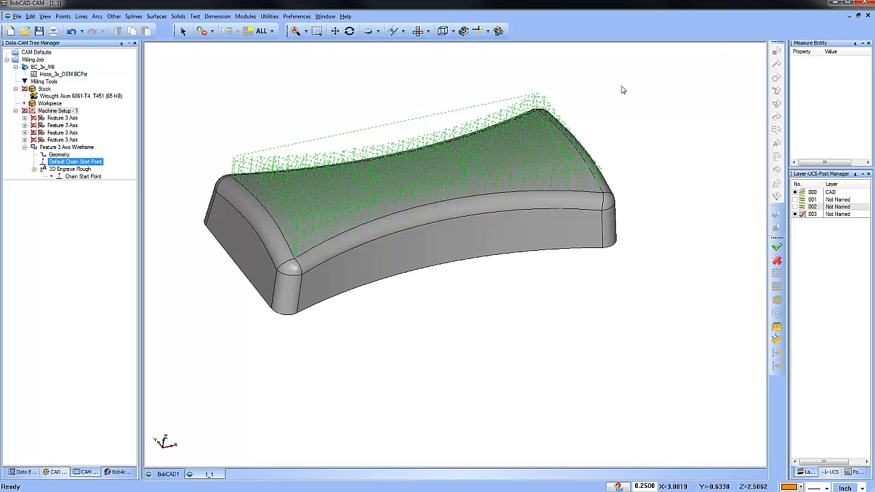
- Hide the CAD layer and turn off the Feature 3 Axis Wireframe toolpath
left_click(795, 192)
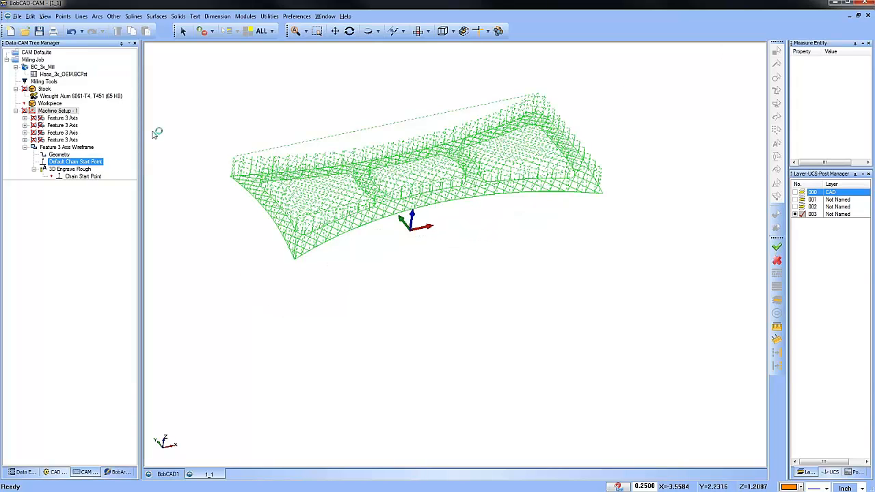
right_click(58, 147)
left_click(137, 401)
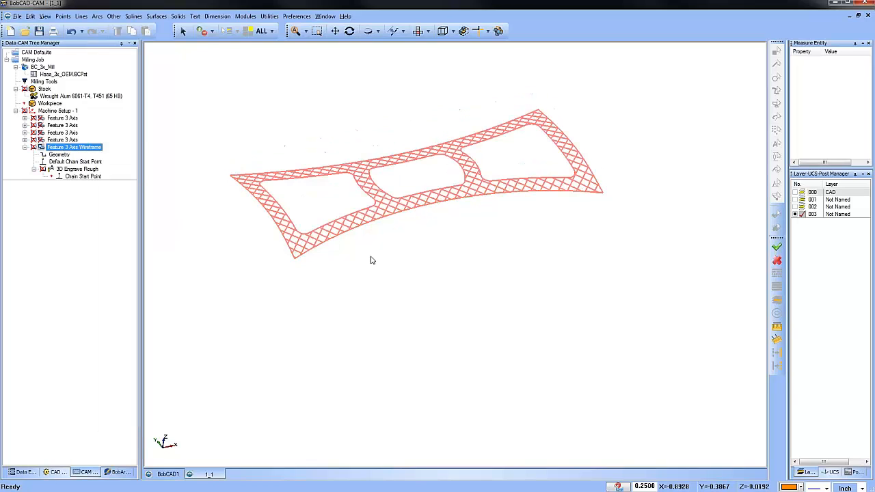
- Show layer 002 and test the pattern's outer end and lower border curves for duplicates by deleting each, restoring the end curve
left_click(58, 111)
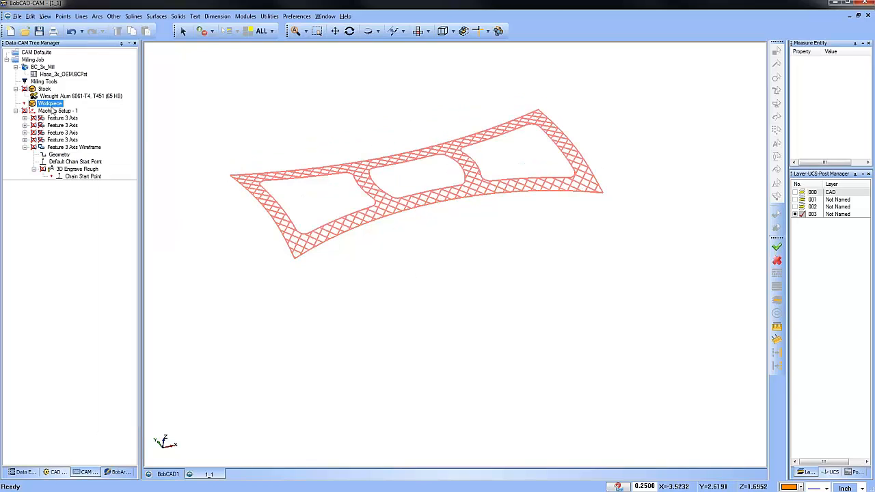
left_click(794, 207)
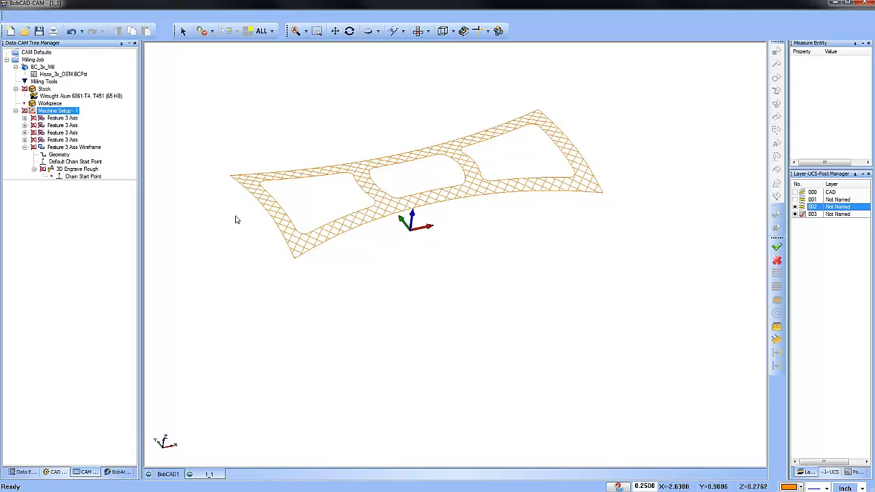
scroll(243, 196, "up", 2)
left_click(182, 31)
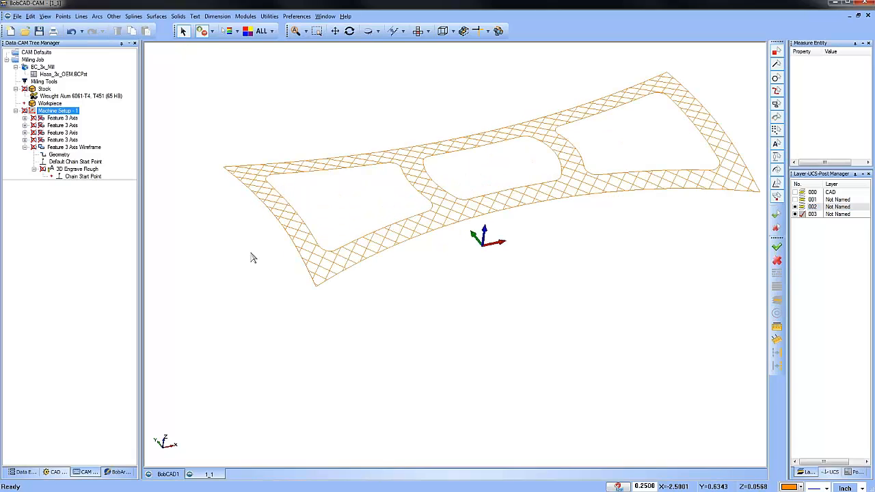
scroll(277, 229, "up", 4)
left_click(265, 210)
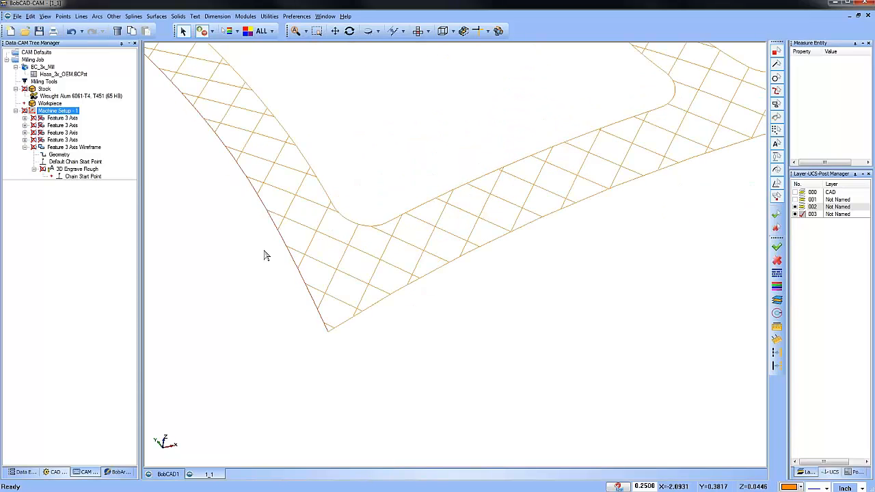
key("Delete")
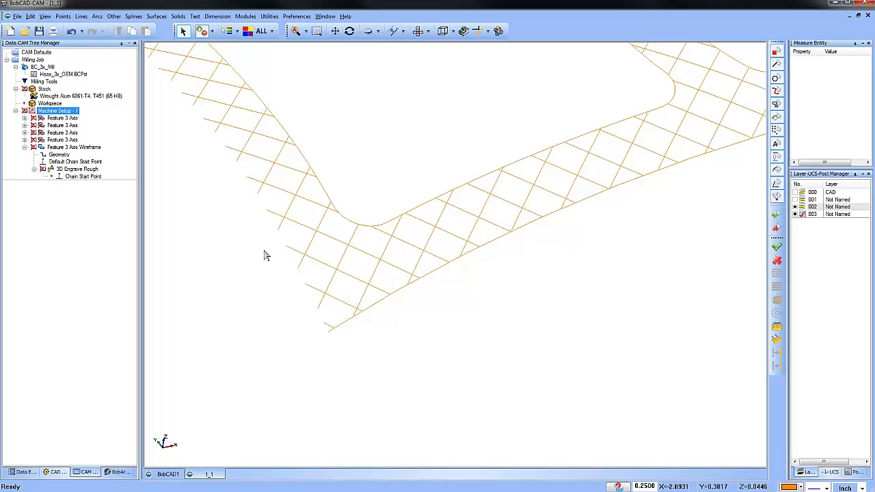
key("ctrl+z")
left_click(401, 291)
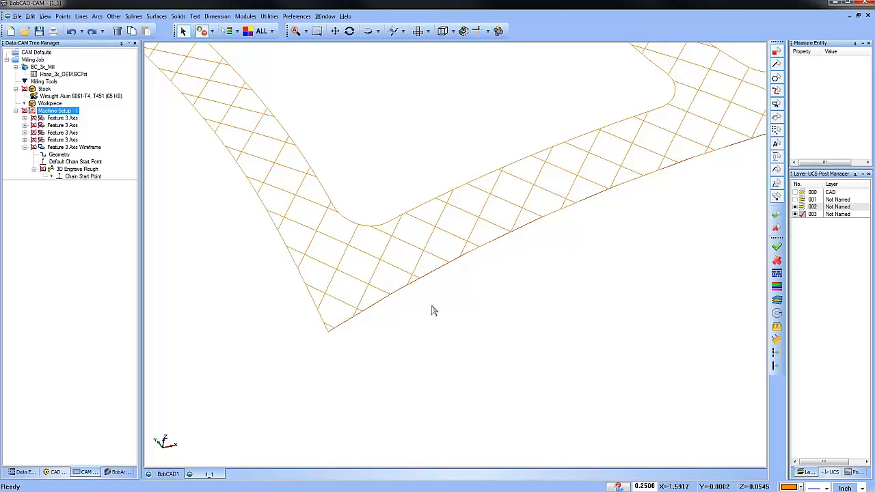
key("Delete")
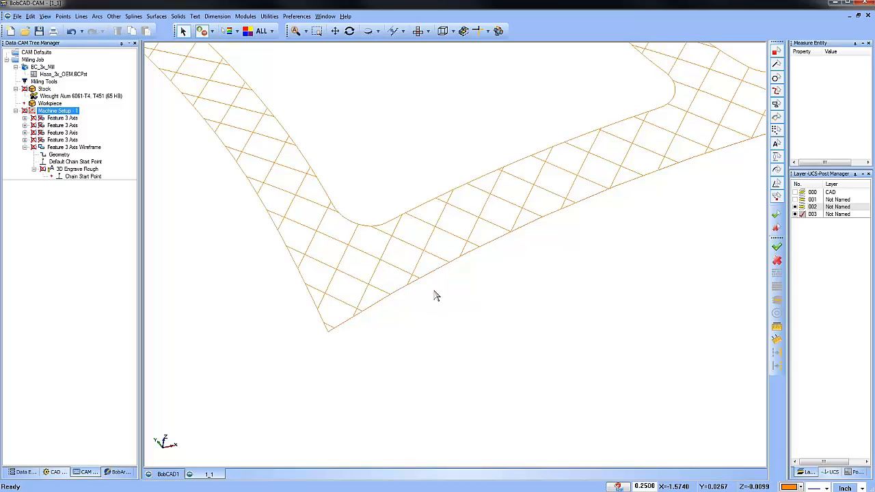
- Erase doubled entities from the entire cross-hatch pattern, including its border curves
scroll(437, 295, "down", 4)
middle_click_drag(520, 290, 438, 302)
left_click(269, 15)
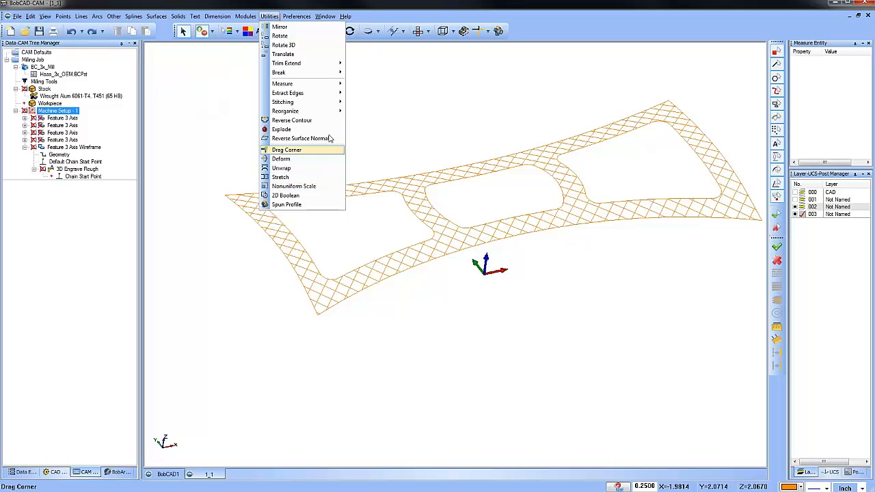
mouse_move(329, 101)
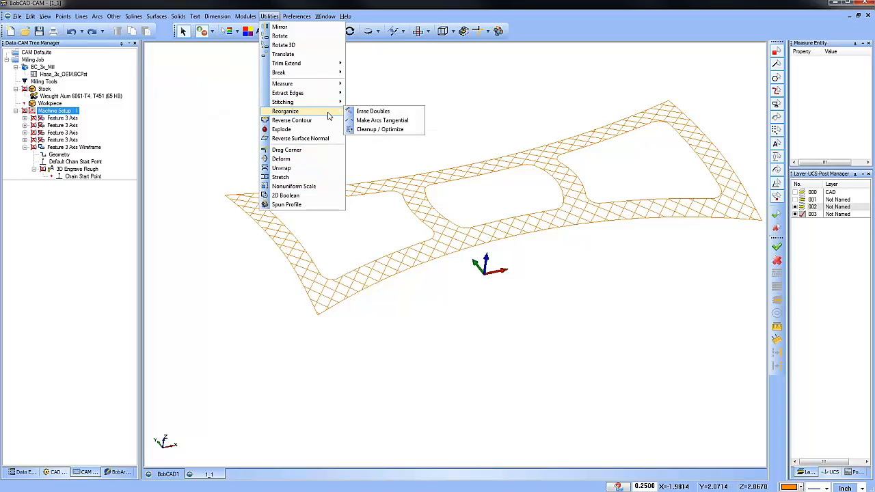
left_click(386, 111)
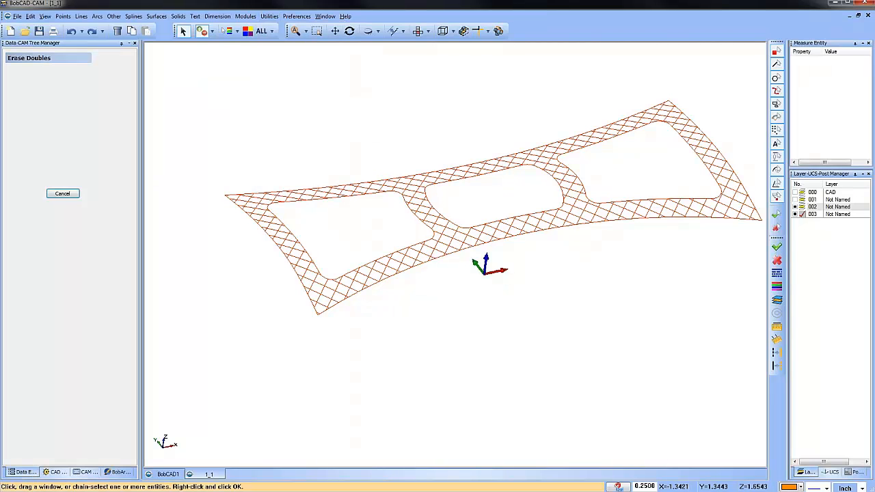
right_click(342, 116)
left_click(364, 124)
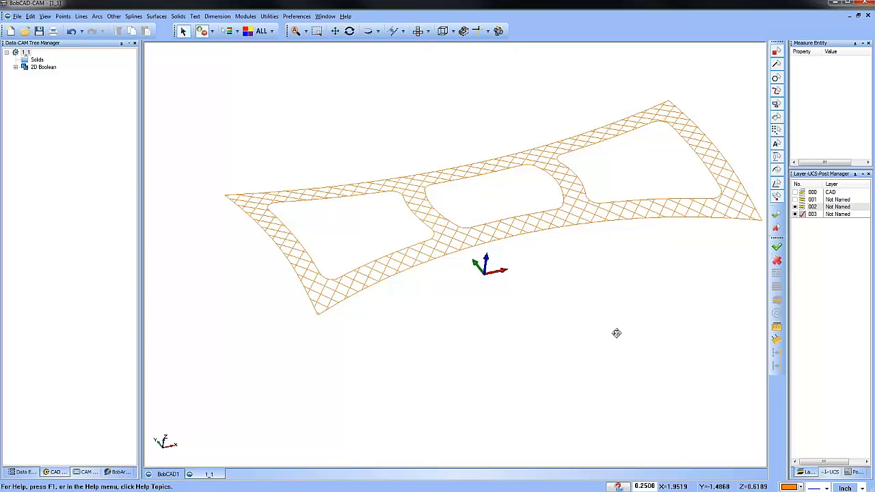
- Delete the outer border curve at the pattern's opposite end as a duplicate check, and undo the deletion
middle_click_drag(616, 333, 500, 401)
scroll(624, 237, "up", 1)
scroll(624, 237, "up", 1)
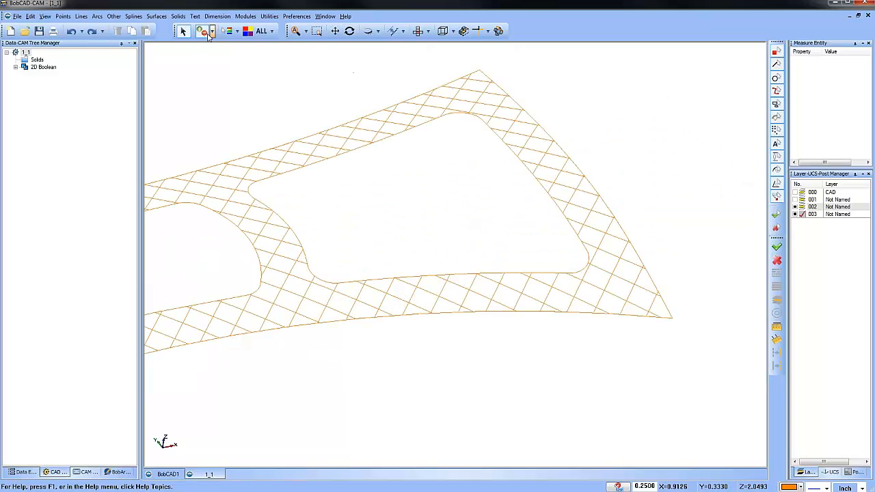
left_click(183, 31)
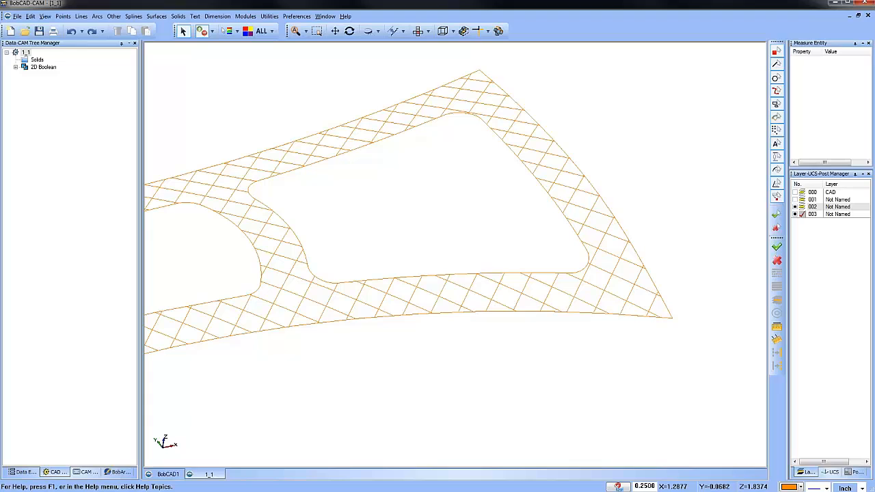
left_click(660, 195)
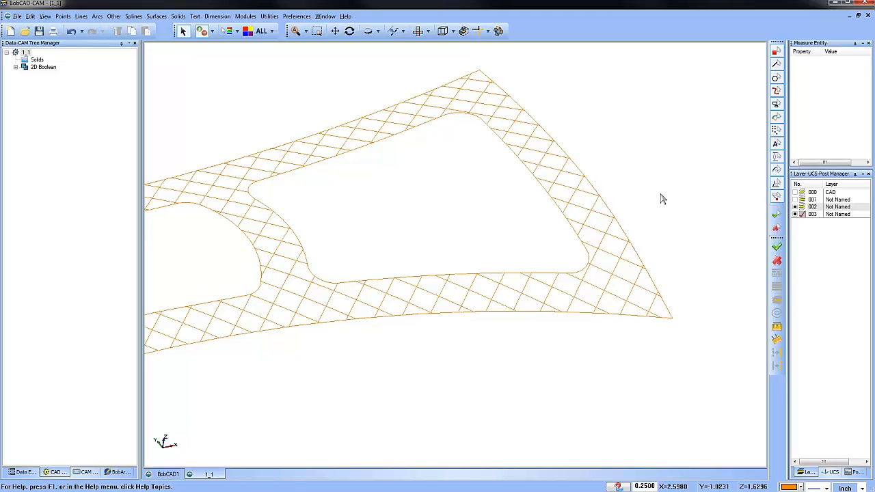
left_click(608, 212)
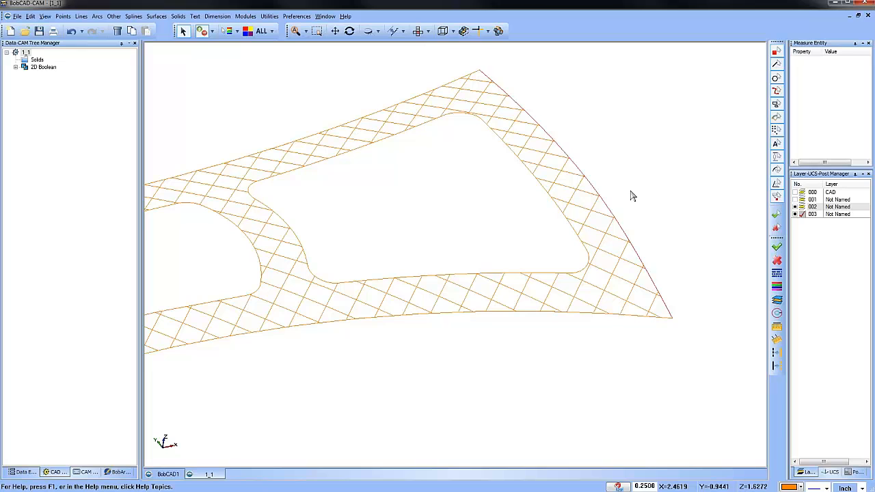
key("Delete")
key("ctrl+z")
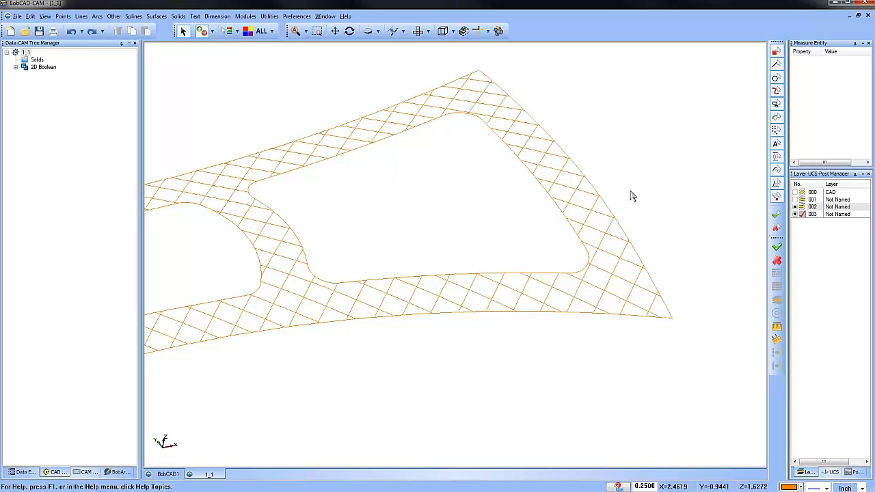
scroll(651, 190, "down", 5)
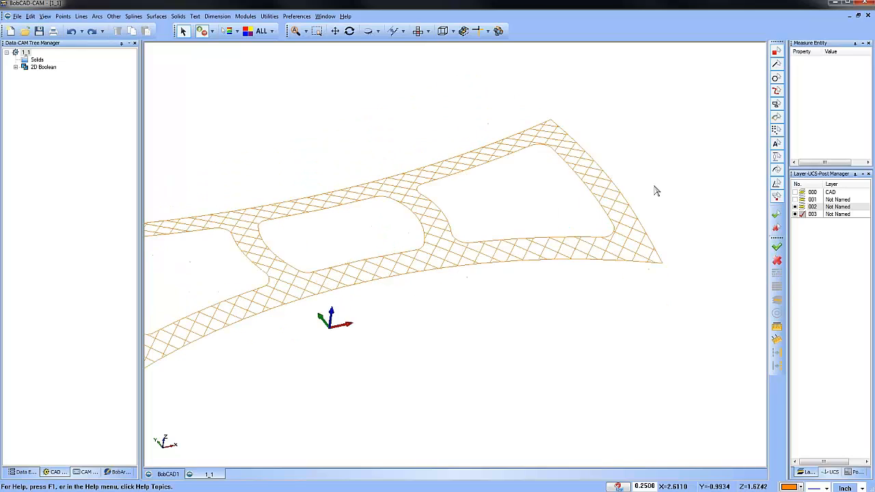
middle_click_drag(525, 312, 535, 307)
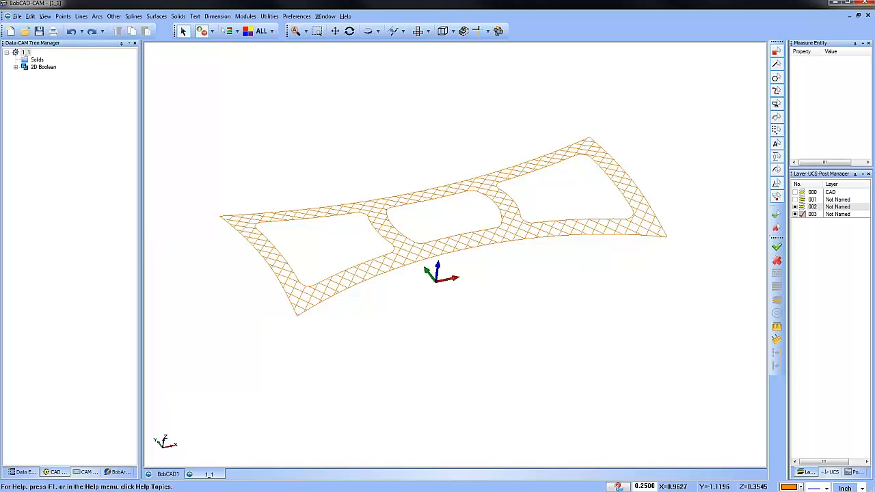
- Set the wireframe feature's 3D Engrave Rough to 10 cuts with the Cut to Geometry direction and compute the toolpath
left_click(86, 471)
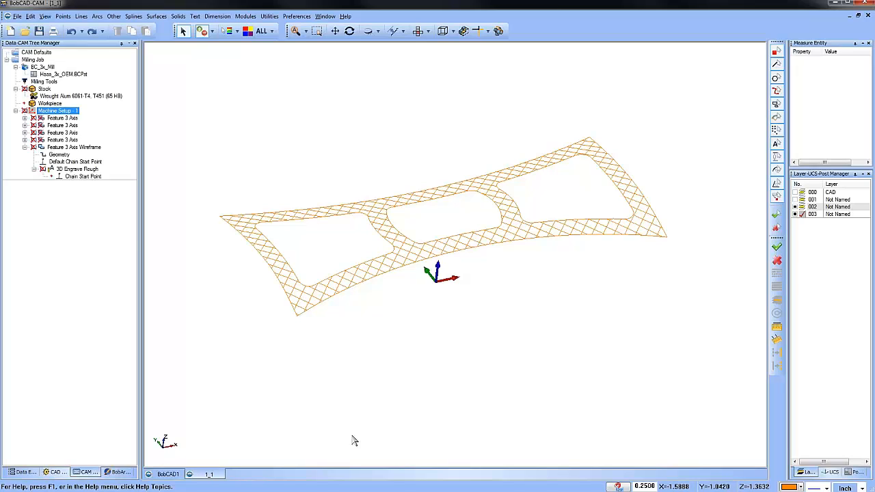
left_click(78, 169)
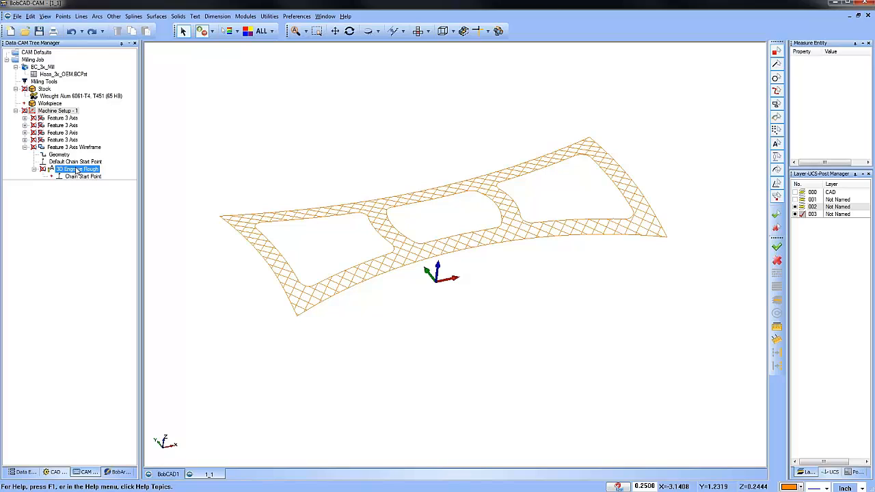
left_click(74, 147)
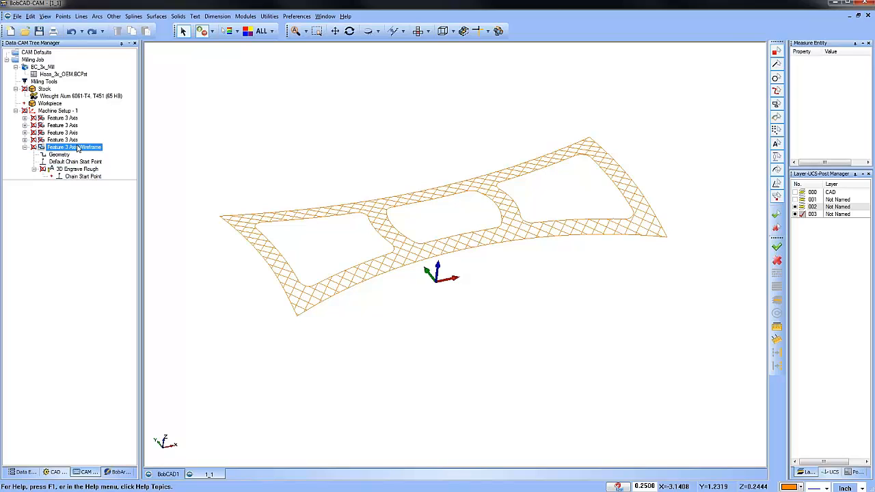
right_click(75, 147)
left_click(99, 149)
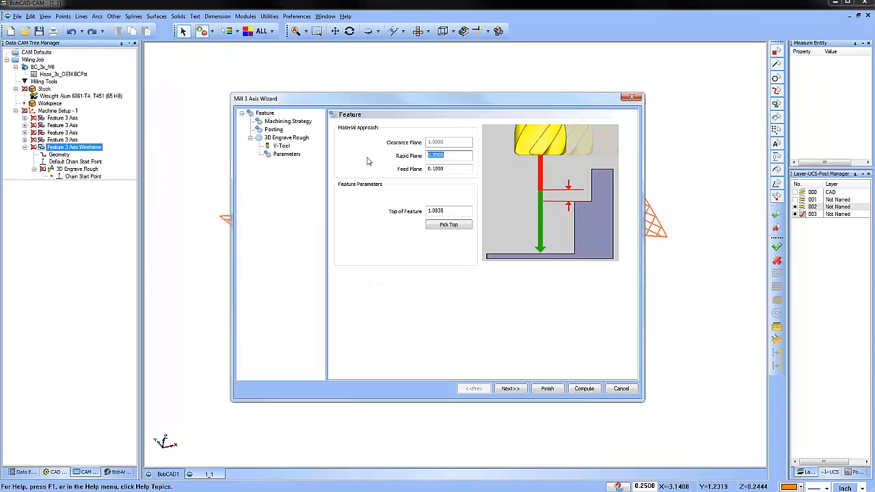
left_click(286, 155)
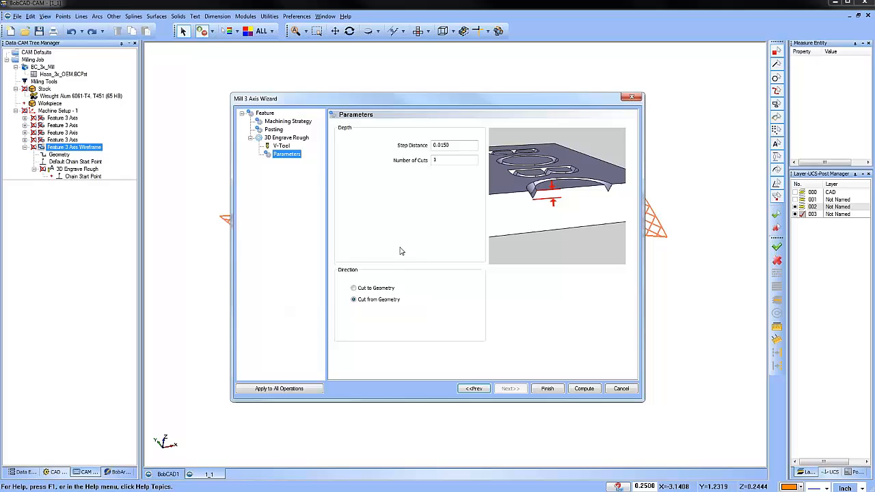
left_click(355, 289)
left_click(446, 160)
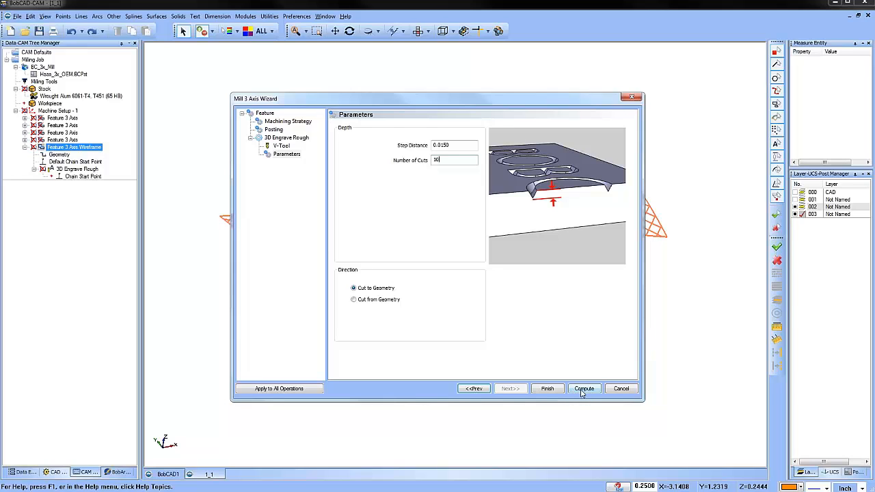
left_click(582, 388)
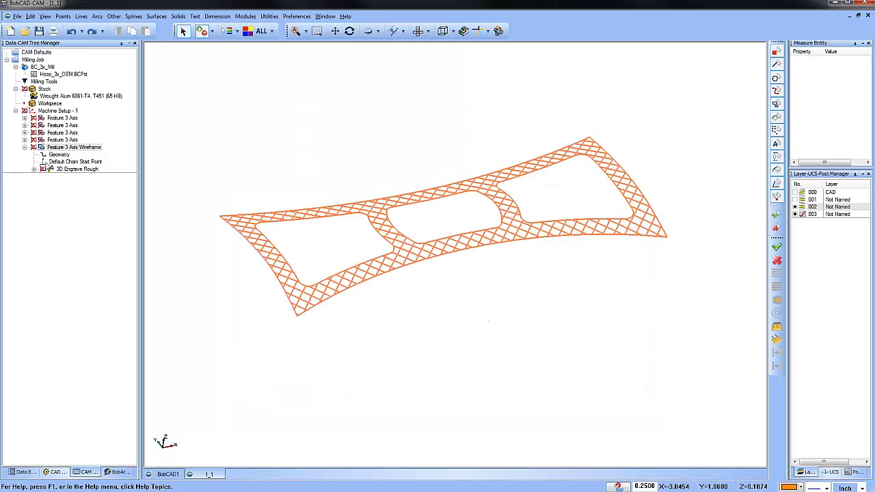
- Show the CAD layer and inspect the 3D Engrave Rough toolpath against the part's top surface from the side
left_click(73, 169)
left_click(794, 192)
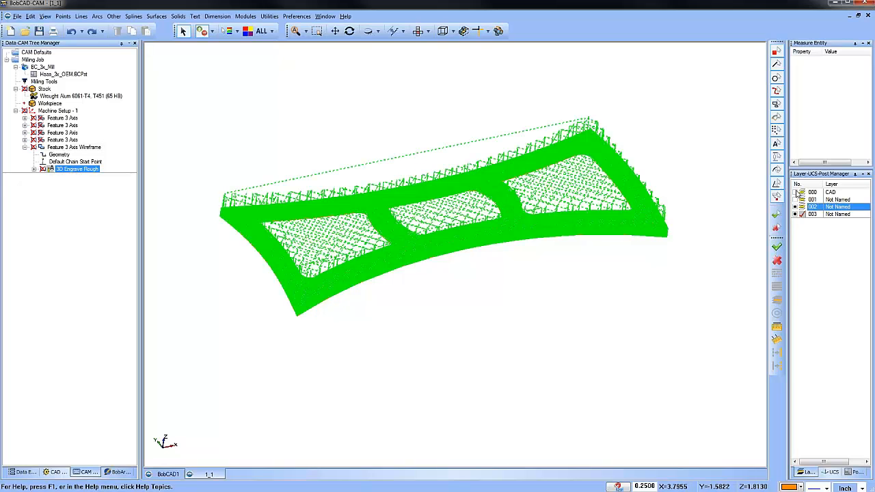
middle_click_drag(537, 279, 540, 226)
scroll(336, 239, "up", 4)
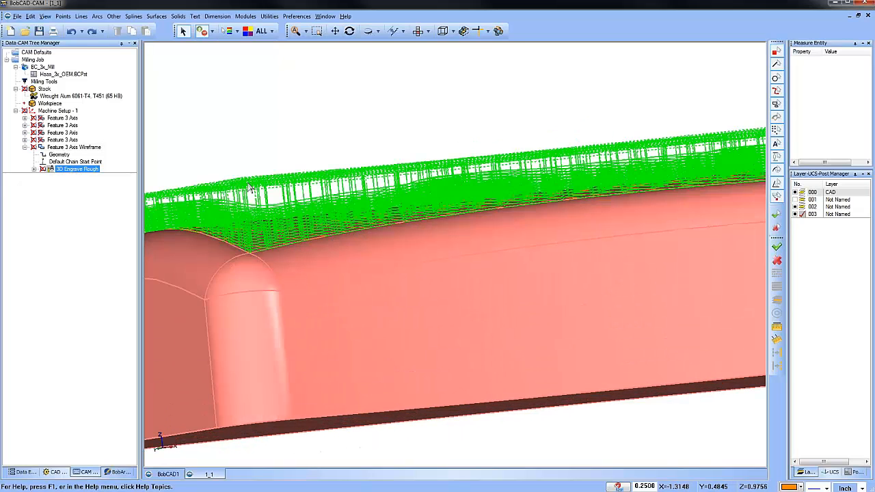
left_click(248, 183)
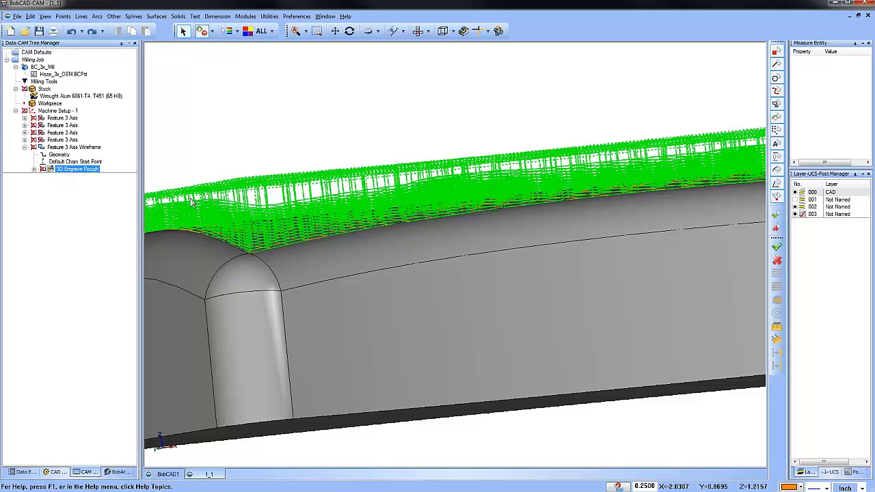
- Change the 3D Engrave Rough direction to Cut from Geometry and recompute the toolpath
double_click(74, 147)
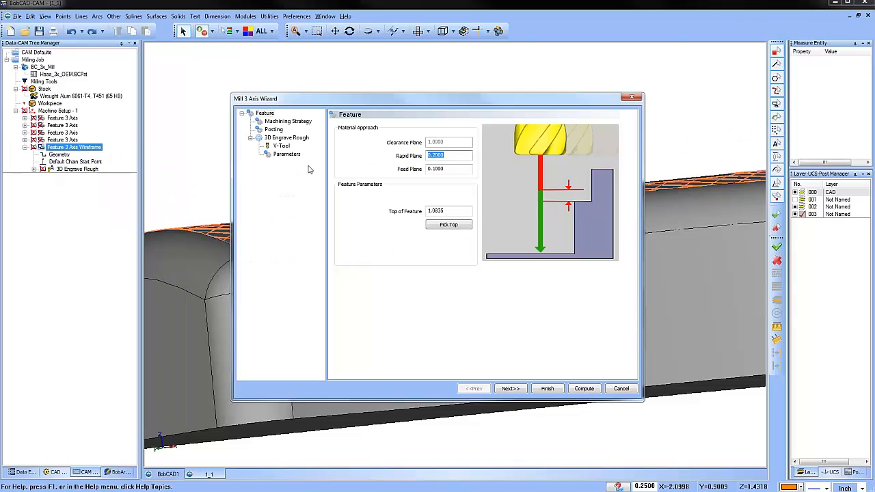
left_click(286, 154)
left_click(354, 299)
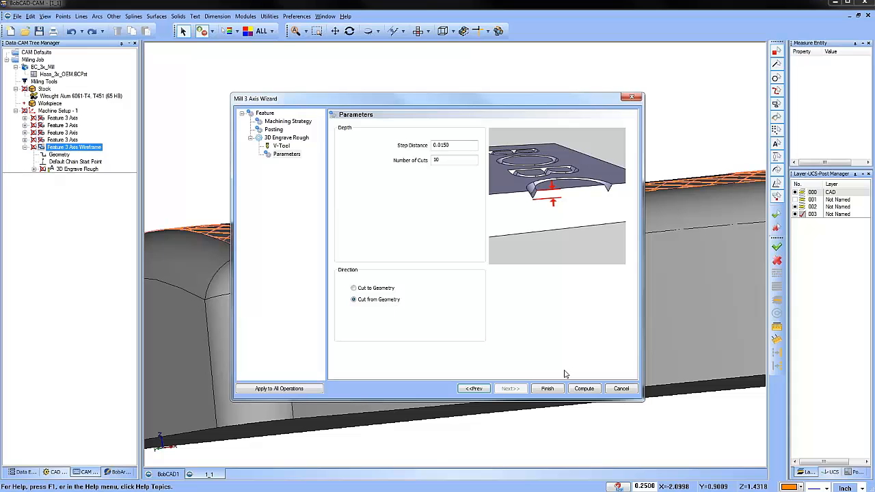
left_click(584, 390)
- Examine the recomputed engraving toolpath along the curved surface with the part displayed in wireframe
left_click(81, 169)
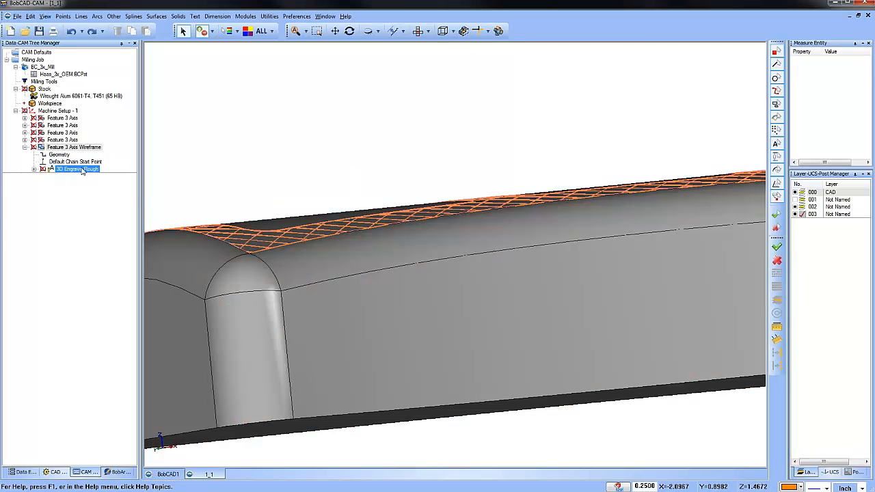
mouse_move(425, 193)
middle_mouse_down()
mouse_move(430, 205)
mouse_move(413, 242)
middle_mouse_up()
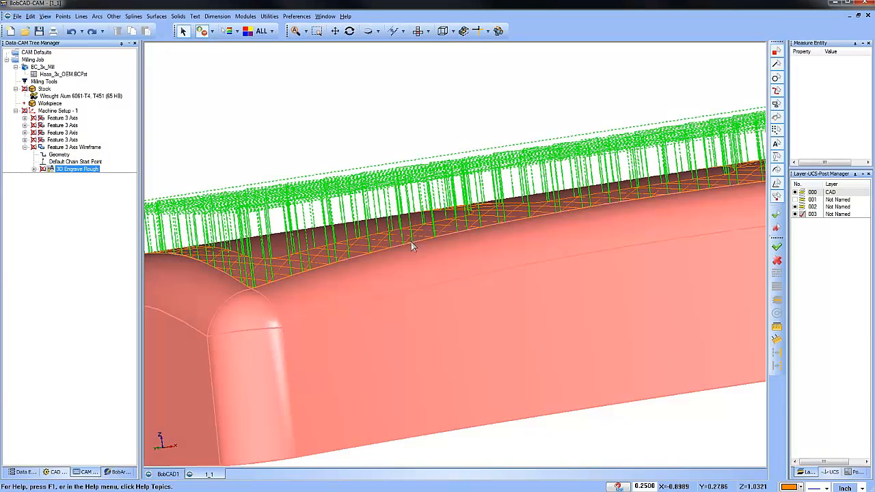
scroll(412, 251, "down", 2)
key("ctrl+w")
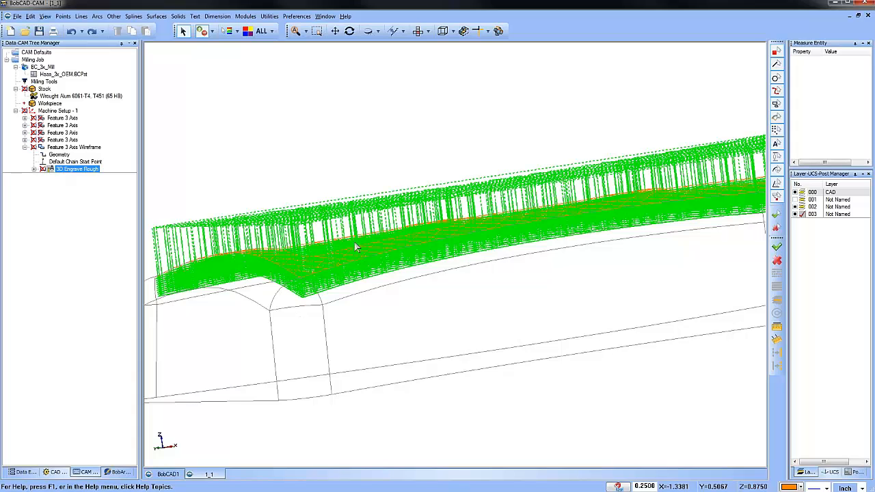
- Remove the assigned cross-hatch geometry from the 3 Axis Wireframe feature
left_click(418, 31)
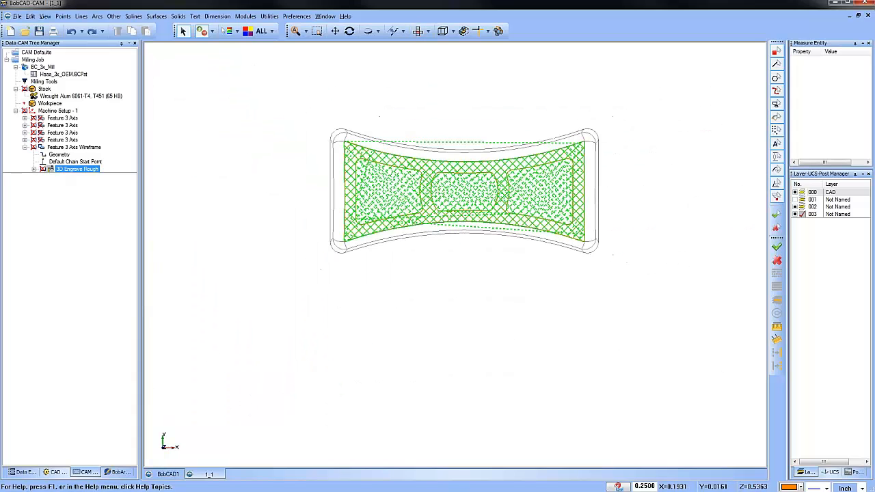
left_click(59, 155)
right_click(60, 156)
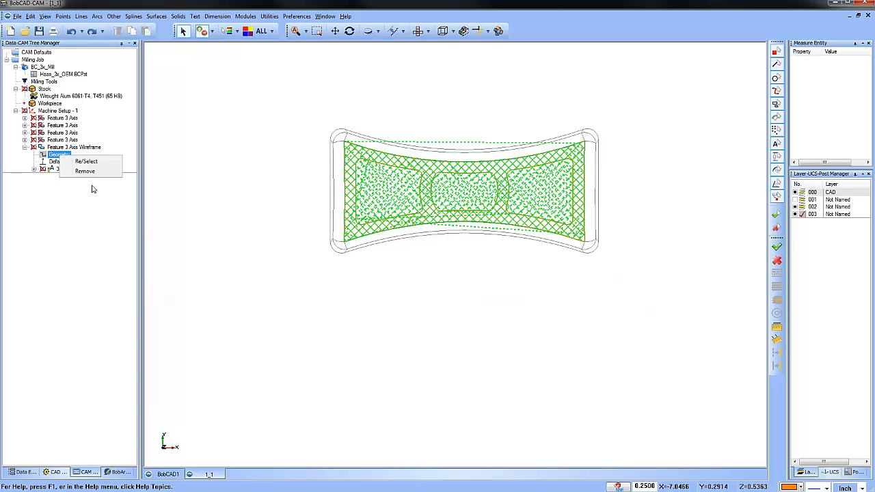
left_click(93, 179)
- Add a new layer 004 and hide the CAD, 002 and 003 layers
right_click(827, 217)
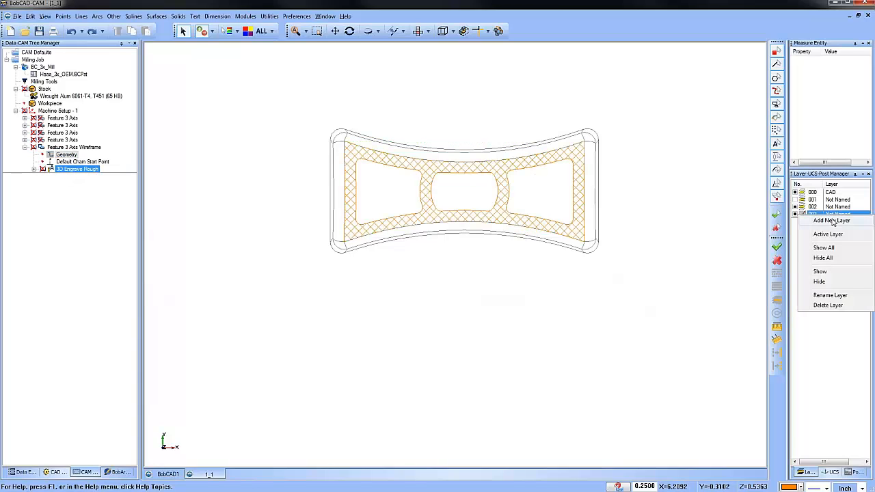
left_click(807, 217)
left_click(796, 215)
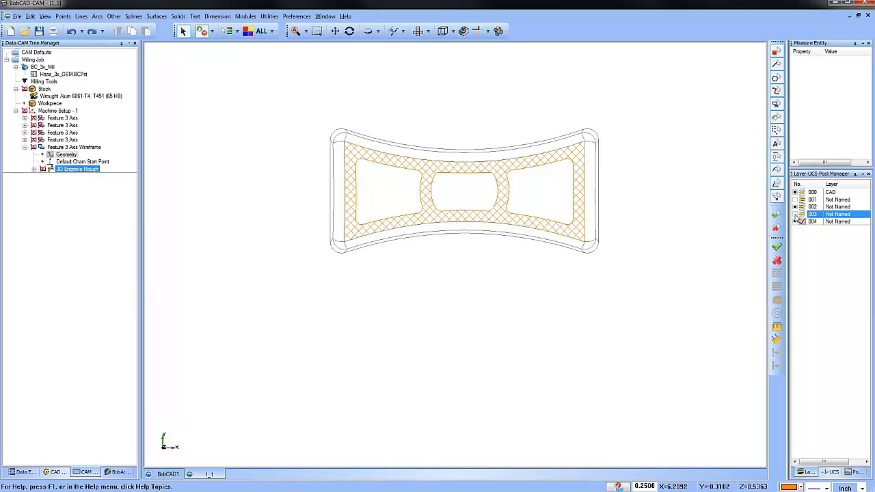
left_click(795, 193)
left_click(795, 207)
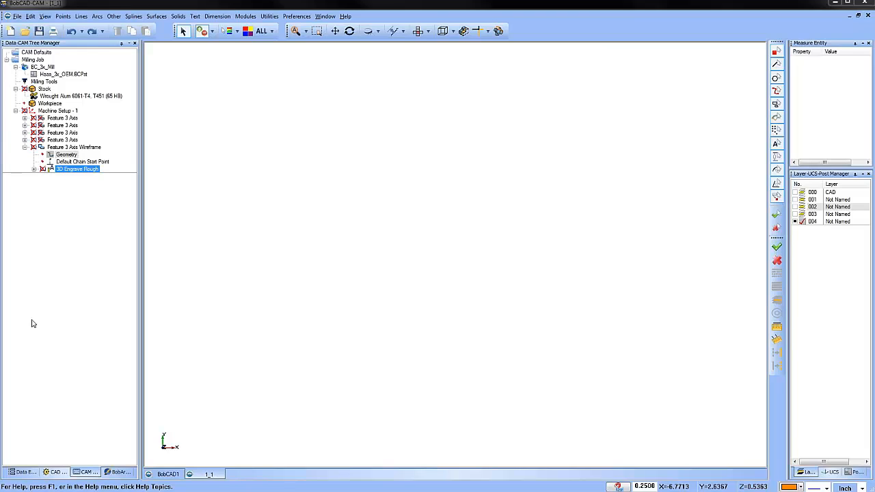
- Open Pattern 3.bbcd from the 3D Texture folder and select all of its pattern geometry
left_click(25, 31)
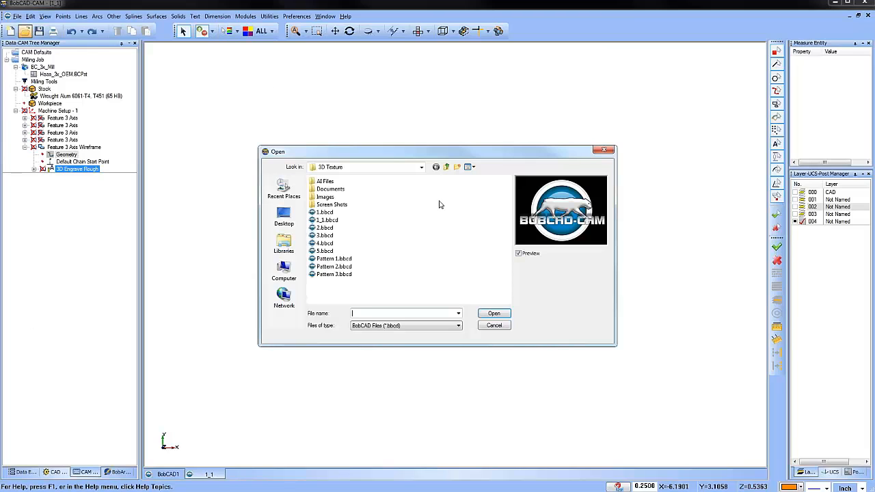
left_click(335, 258)
left_click(344, 267)
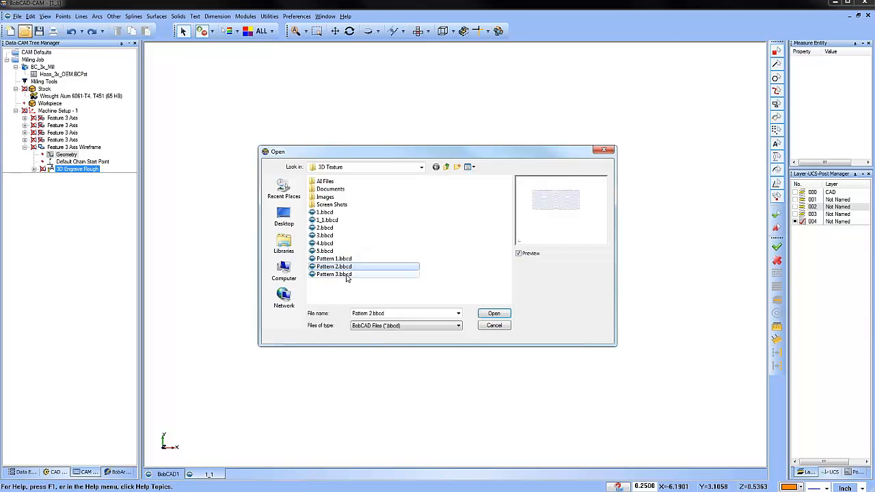
left_click(346, 274)
left_click(493, 313)
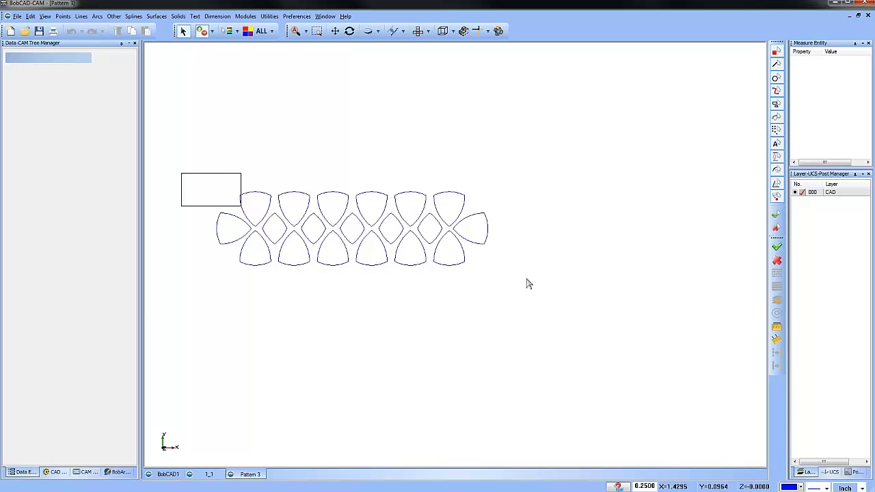
left_click_drag(527, 283, 545, 296)
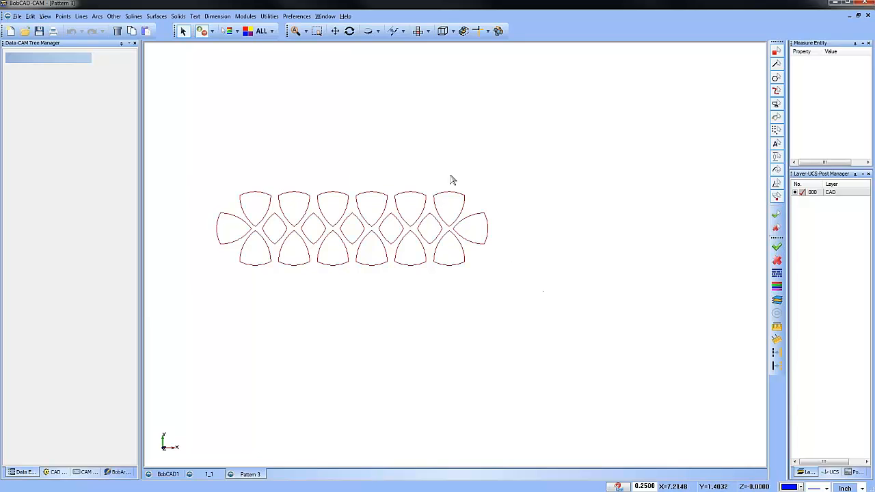
- Copy the pattern geometry from the Pattern 3 drawing into the 1_1 document on layer 004
right_click(424, 140)
left_click(459, 158)
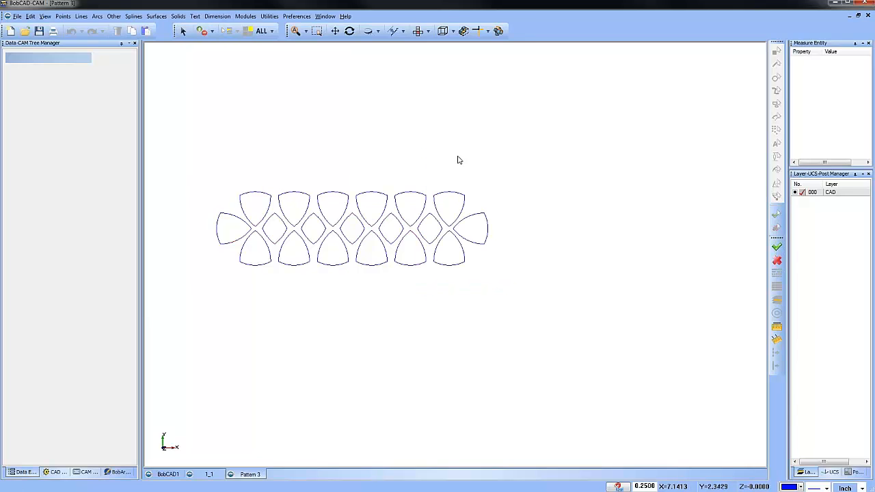
left_click(209, 474)
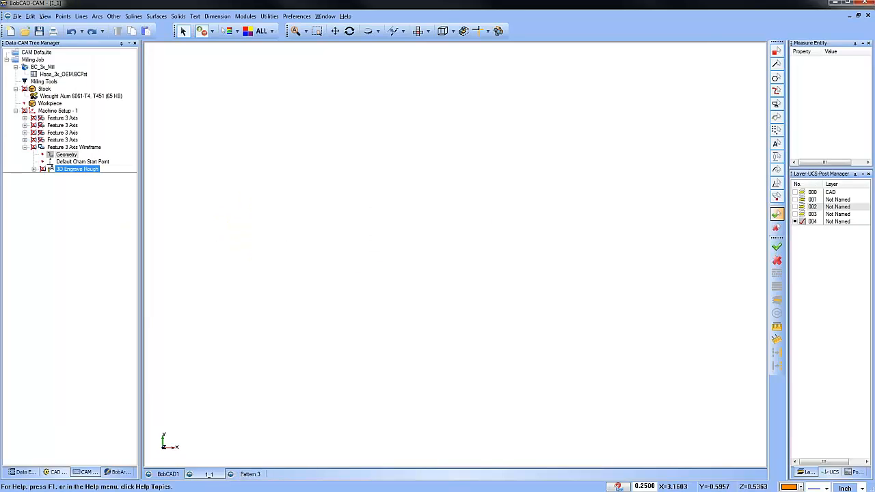
scroll(560, 259, "down", 3)
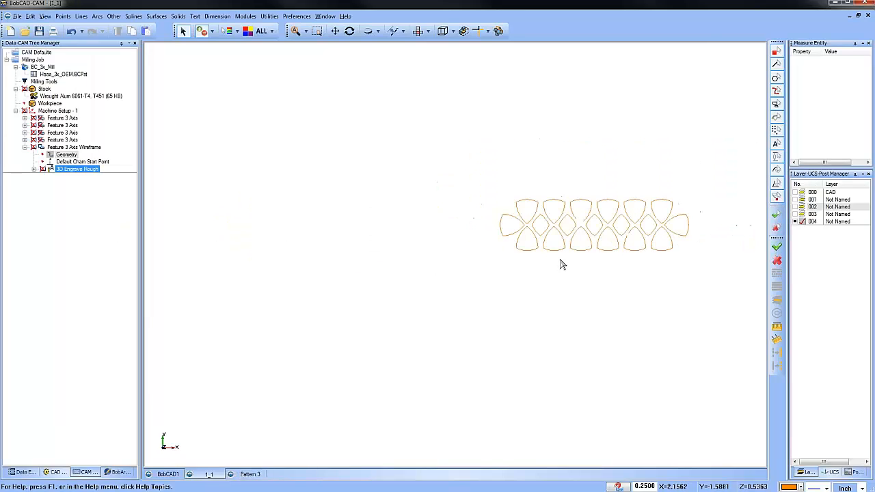
middle_click_drag(571, 273, 551, 278)
- Show the CAD layer and translate all the orange pattern curves by -3.75 inches in X over the part
left_click(795, 193)
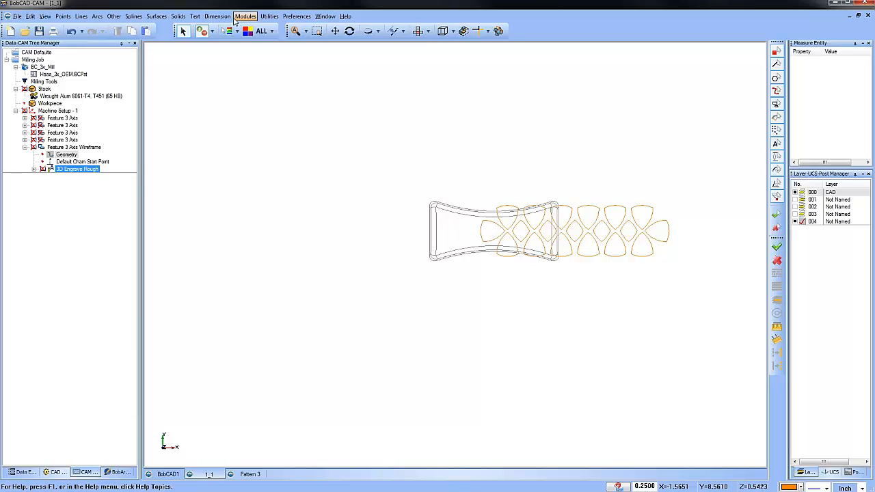
left_click(270, 17)
left_click(281, 53)
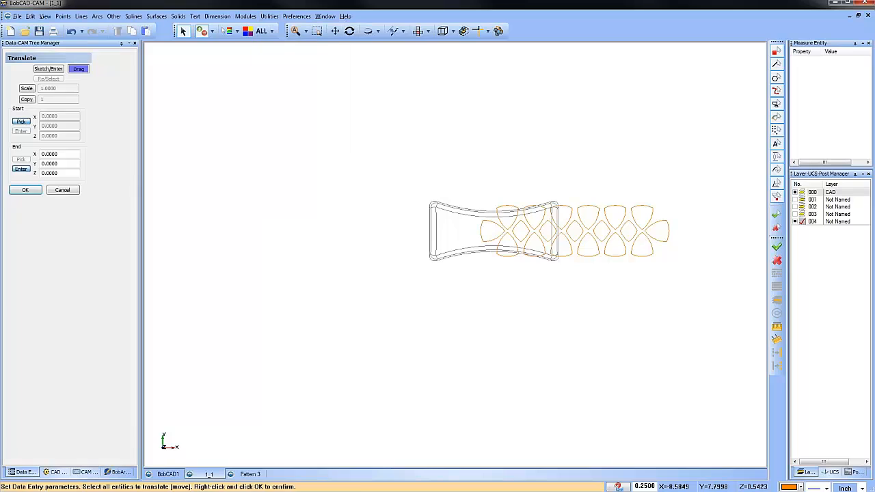
left_click(247, 31)
left_click(432, 222)
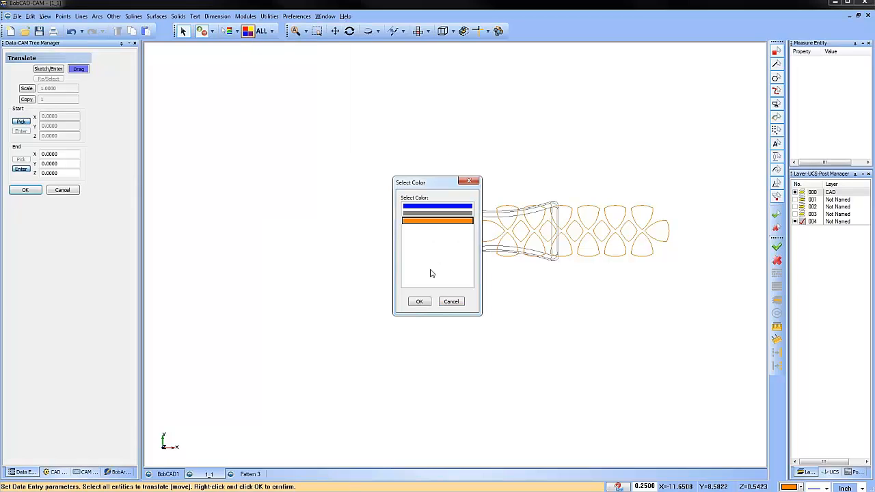
left_click(418, 301)
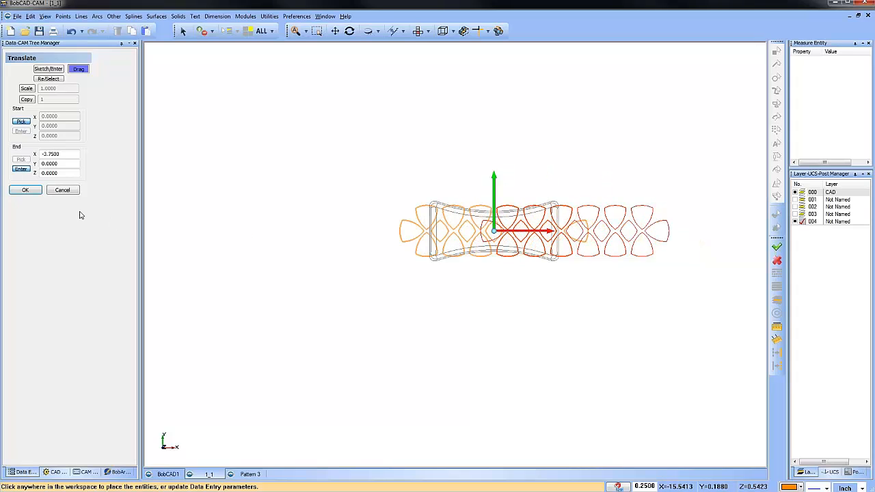
left_click(26, 190)
- Add a new layer 005 and leave it as the active layer
scroll(531, 266, "up", 2)
middle_click_drag(531, 265, 532, 305)
right_click(833, 220)
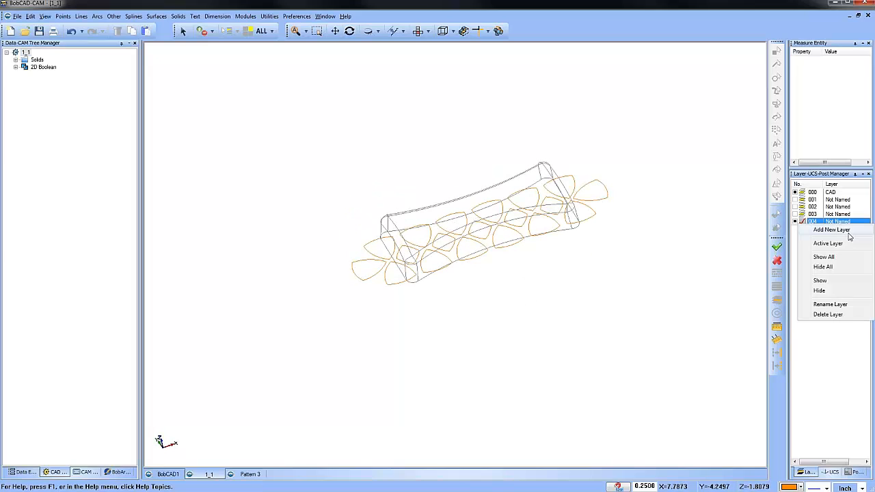
left_click(810, 223)
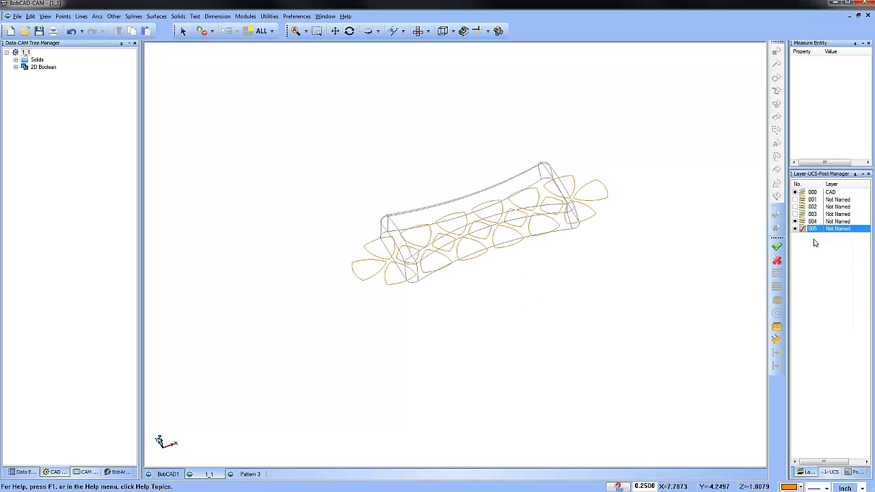
- Try projecting the orange pattern curves onto the solid with Project Curves to Surface, and undo the projection
left_click(151, 19)
mouse_move(114, 16)
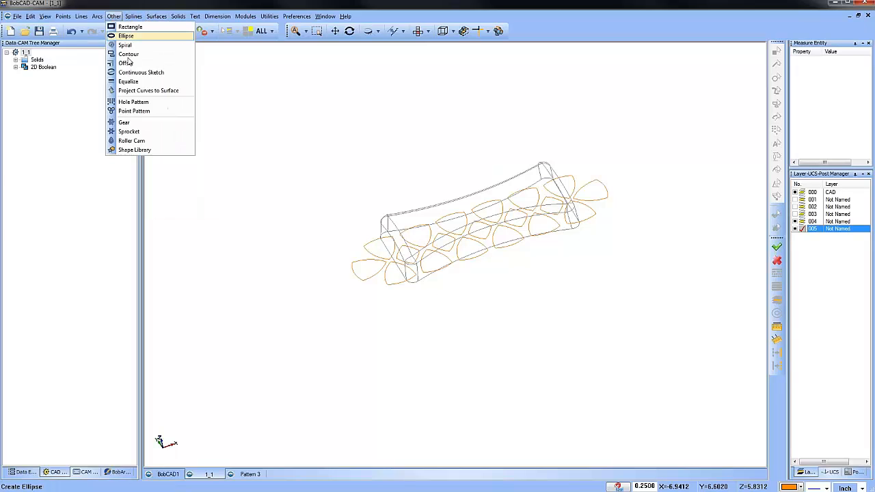
left_click(148, 91)
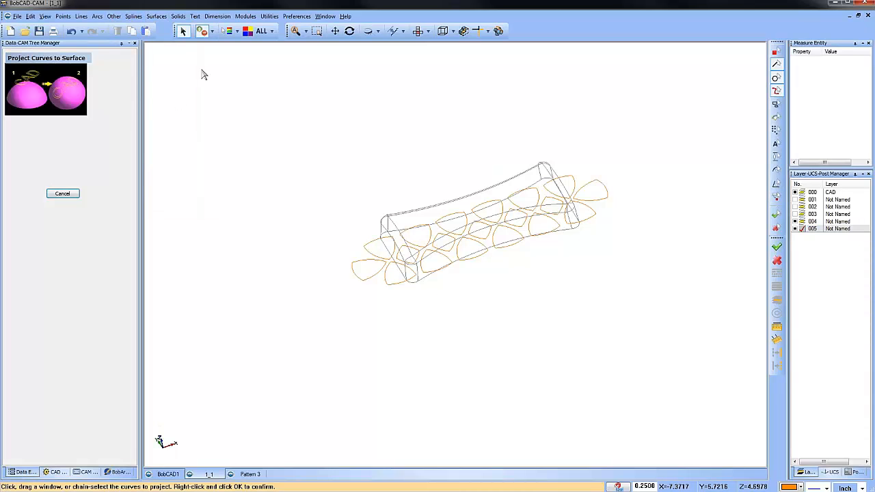
left_click(426, 220)
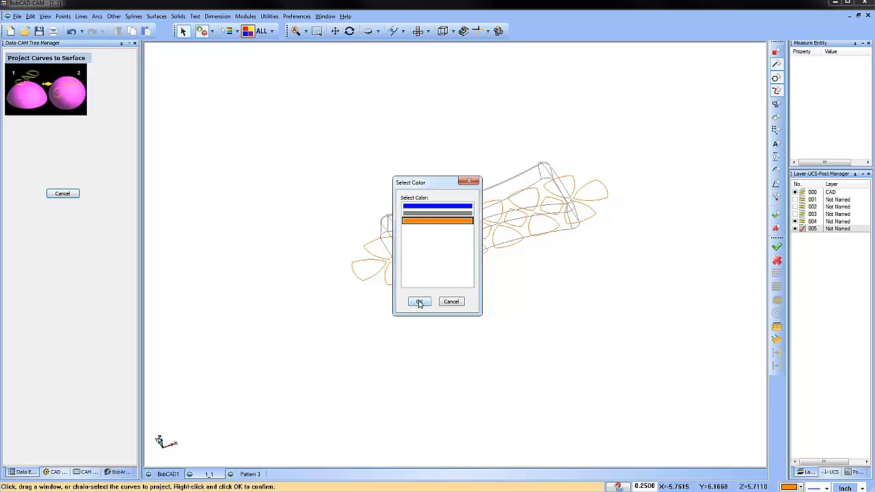
left_click(419, 302)
left_click(421, 220)
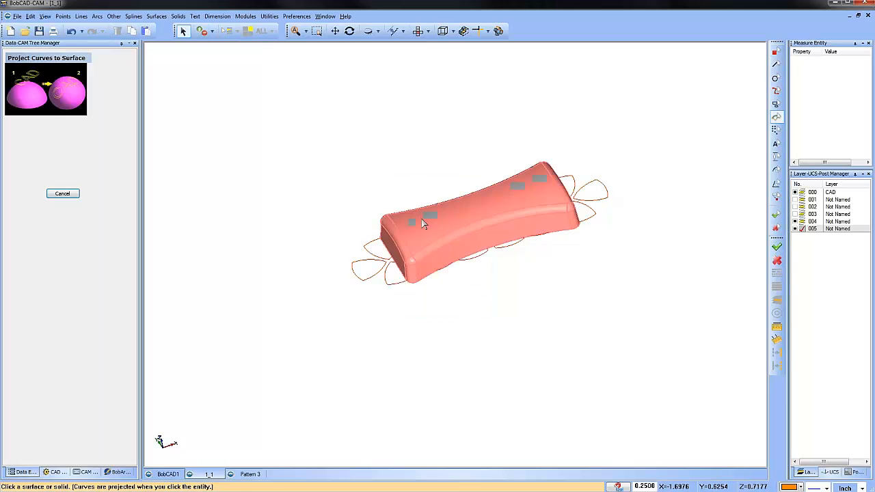
middle_click_drag(481, 272, 431, 219)
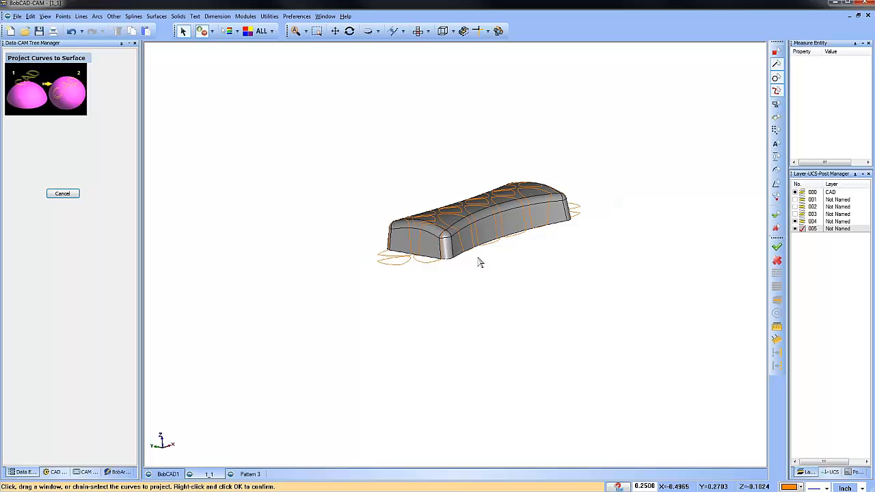
middle_click_drag(573, 264, 355, 295)
left_click_drag(424, 276, 541, 279)
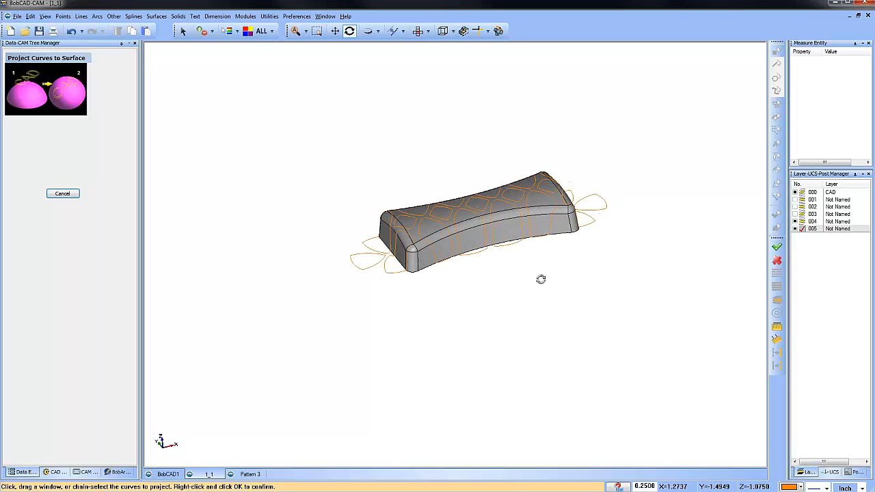
key("Escape")
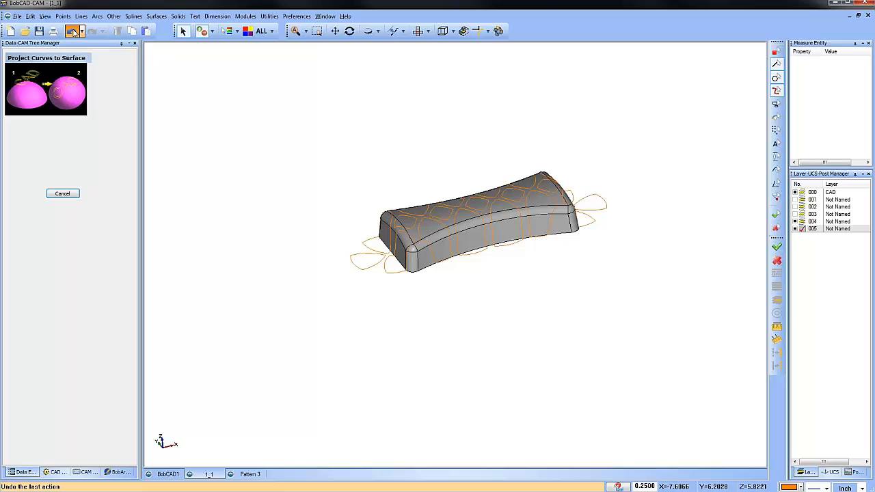
left_click(72, 31)
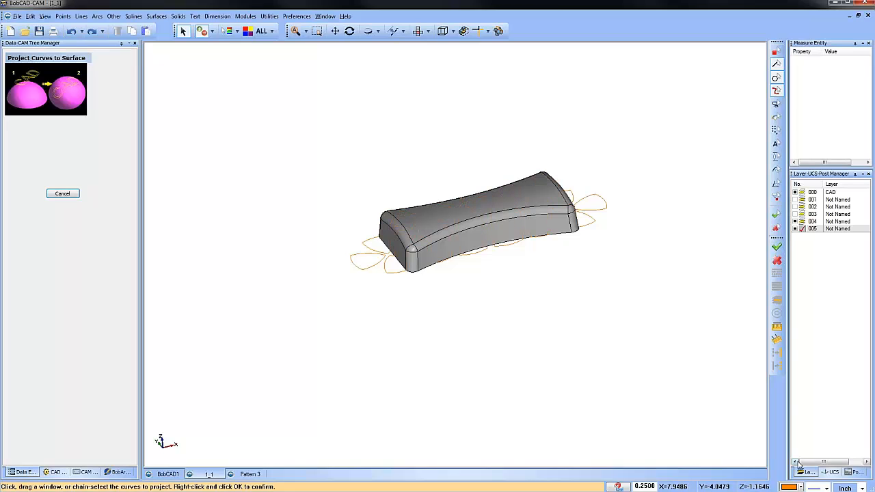
- Set the active drawing colour to cyan and add a new active layer 006
left_click(800, 486)
left_click(799, 334)
right_click(835, 235)
left_click(816, 233)
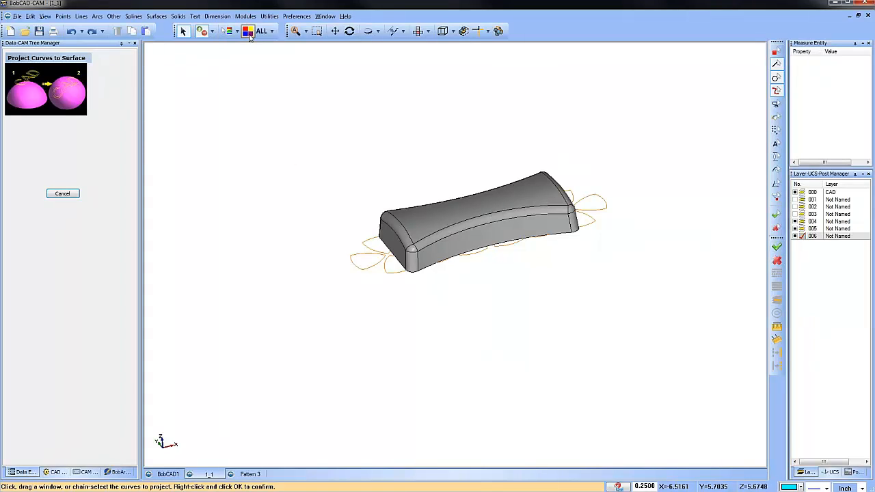
- Select all orange curves by colour and project them onto the solid as cyan curves on layer 006
left_click(248, 31)
left_click(425, 220)
left_click(418, 302)
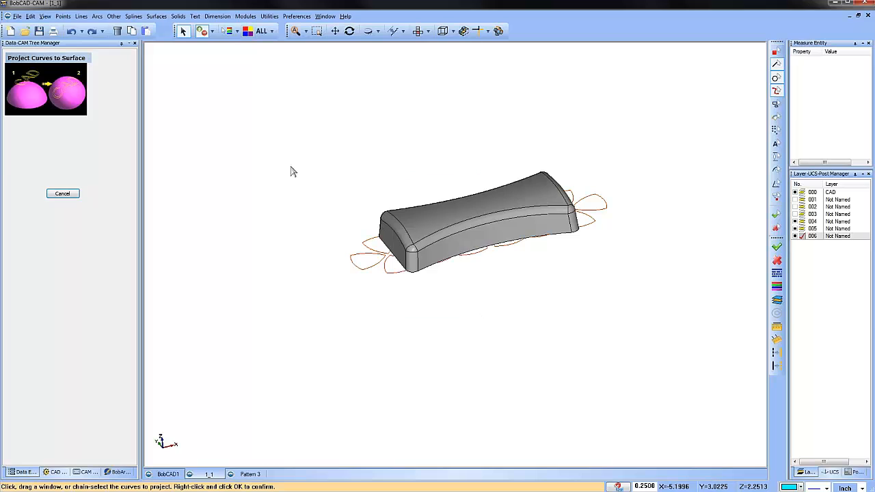
left_click(431, 218)
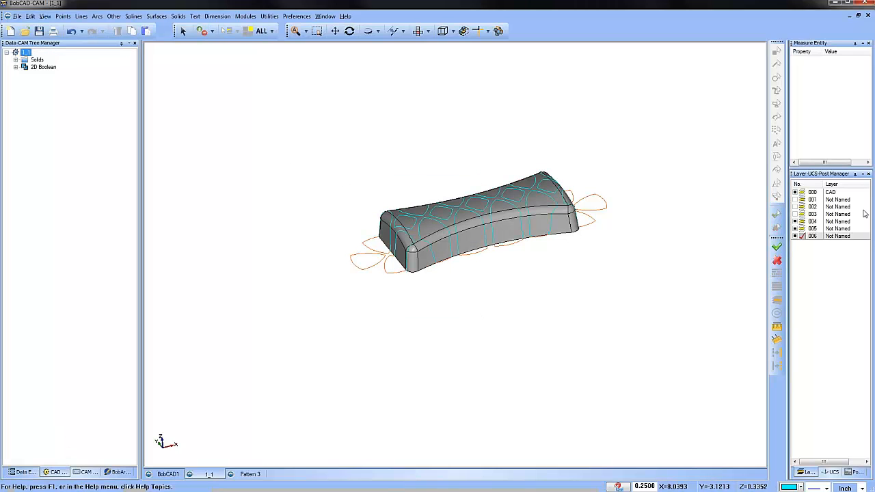
- Hide layers 005, 004 and 000 (CAD) to isolate the projected cyan curves
left_click(794, 228)
left_click(794, 221)
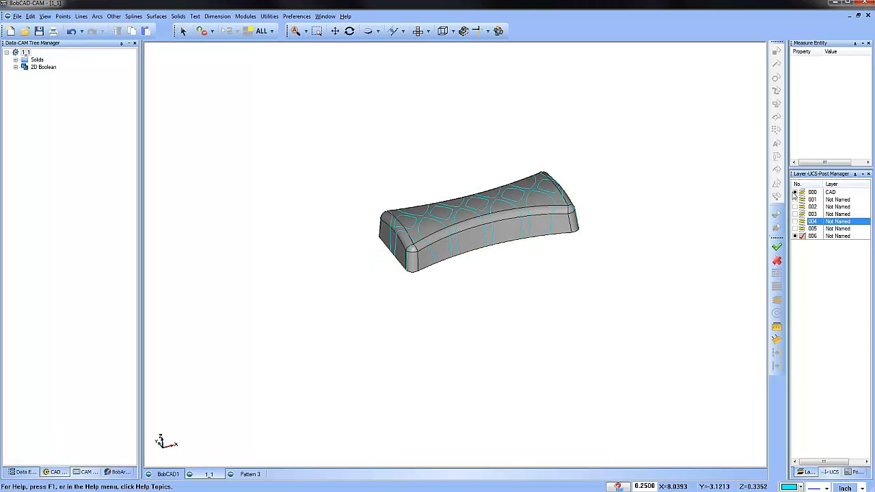
left_click(795, 192)
- From the front view, window-select the projected curve segments on the side walls and base and delete them
scroll(466, 266, "up", 2)
middle_click_drag(511, 291, 514, 257)
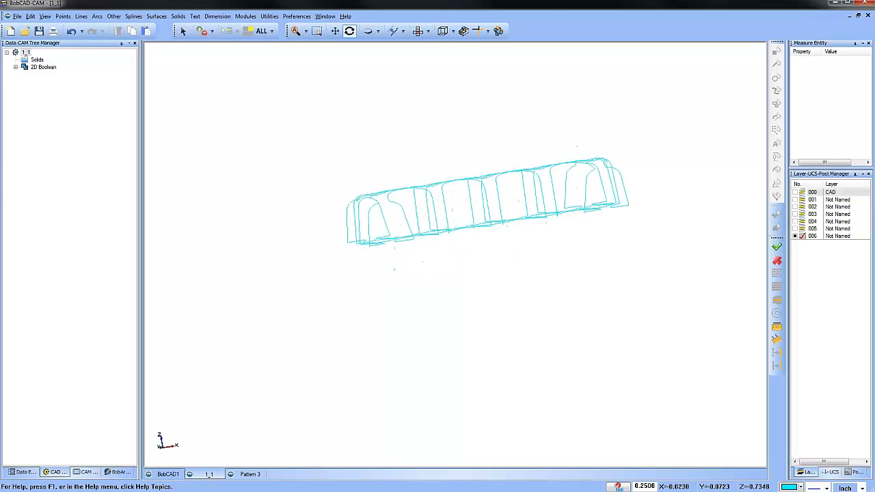
left_click(428, 31)
left_click(436, 55)
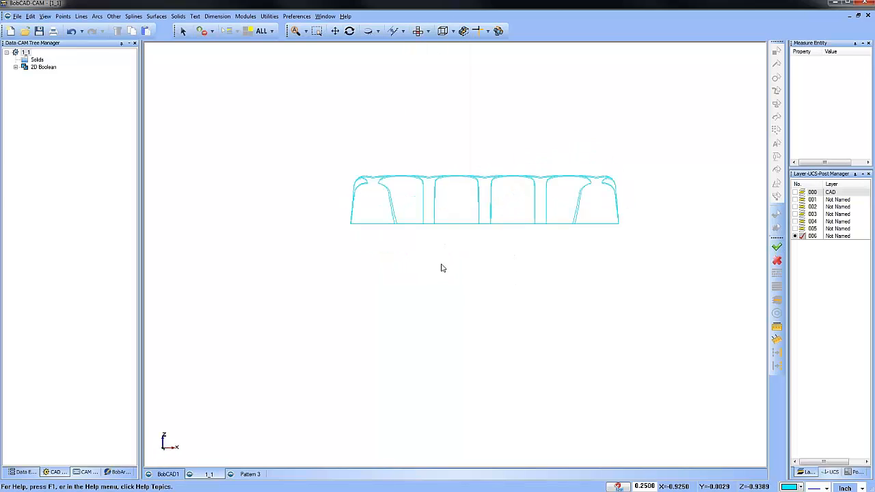
left_click(183, 30)
left_click_drag(339, 216, 654, 258)
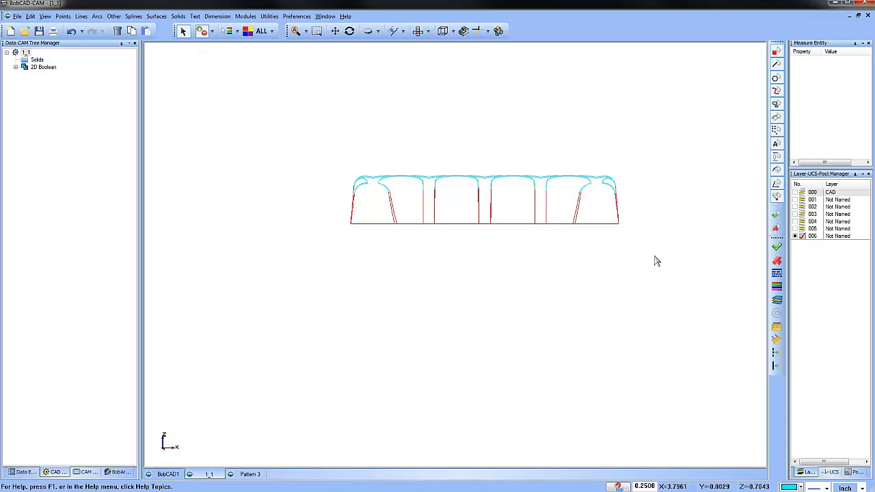
key("Delete")
- Show the CAD layer again to check the remaining curves against the solid
middle_click_drag(598, 260, 492, 279)
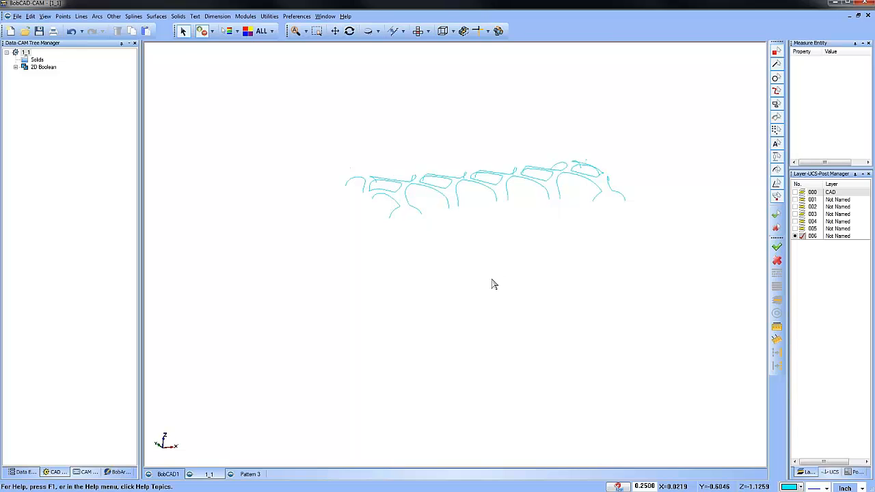
left_click(795, 192)
middle_click_drag(518, 281, 494, 270)
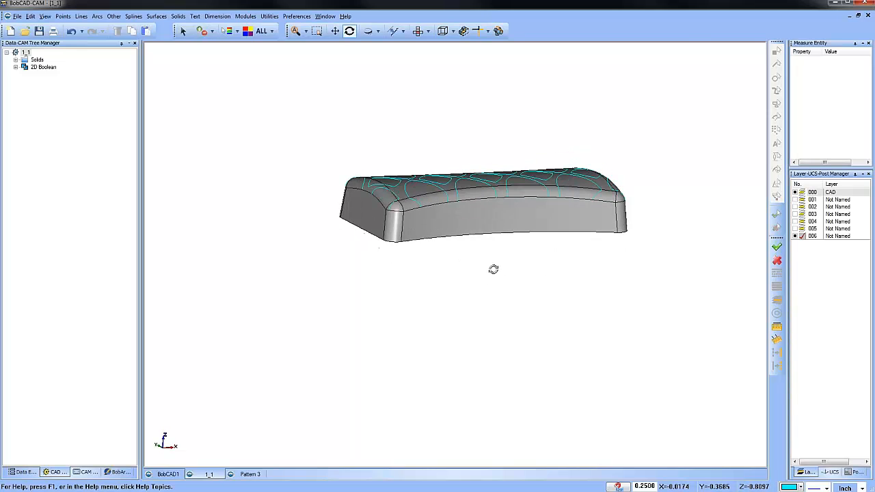
- Reselect the geometry of the Feature 3 Axis Wireframe, using all cyan curves selected by colour
left_click(85, 472)
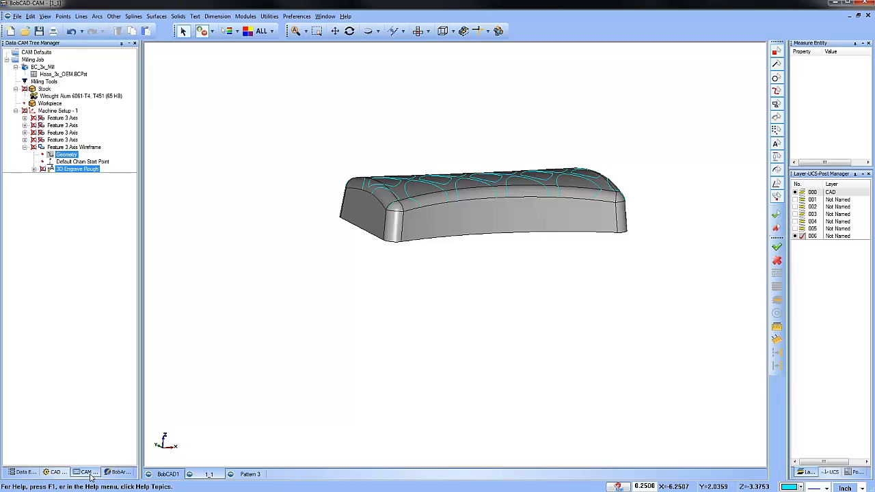
left_click(74, 147)
left_click(65, 155)
right_click(65, 155)
left_click(91, 161)
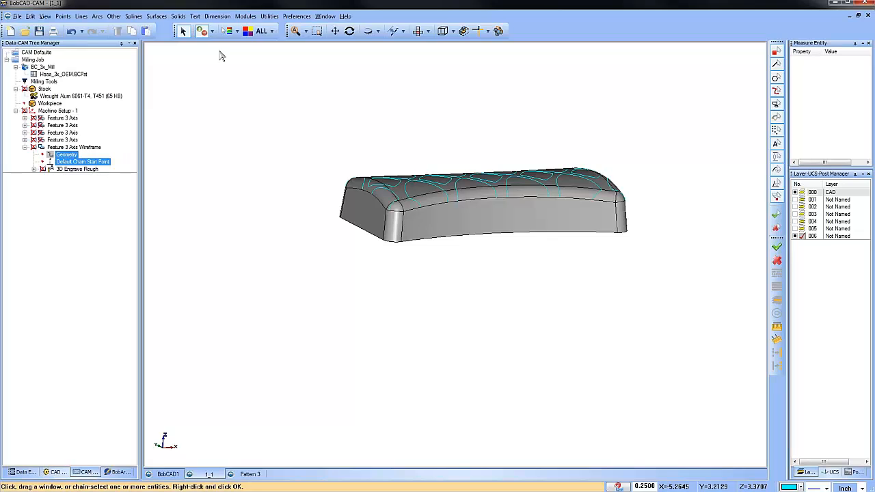
left_click(247, 30)
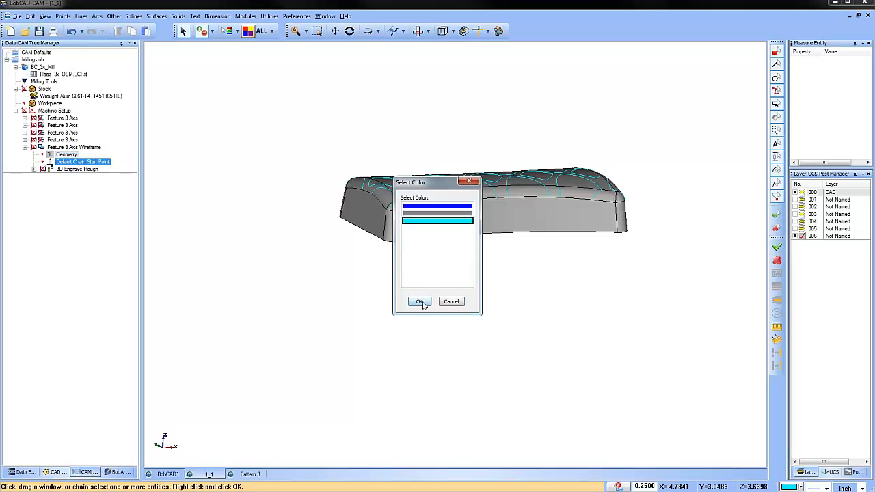
left_click(420, 301)
- Compute the toolpath for the 3D Engrave Rough operation
left_click(60, 170)
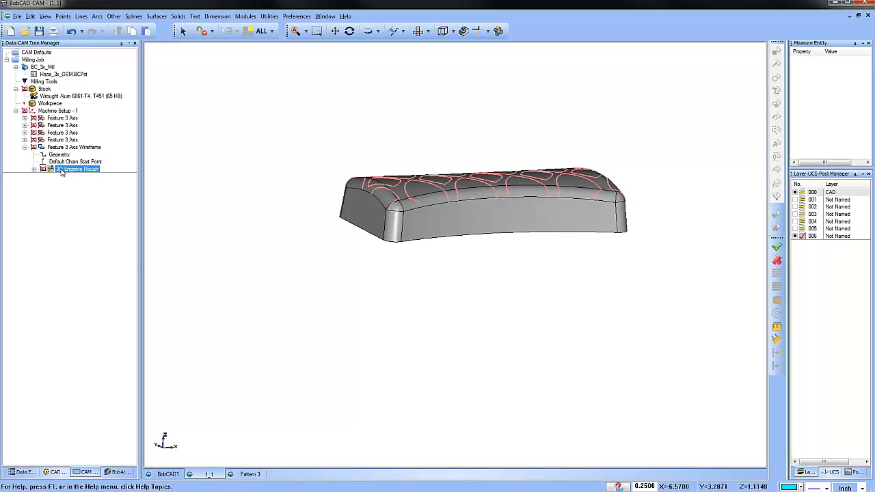
right_click(60, 169)
left_click(115, 179)
middle_click_drag(321, 176, 326, 196)
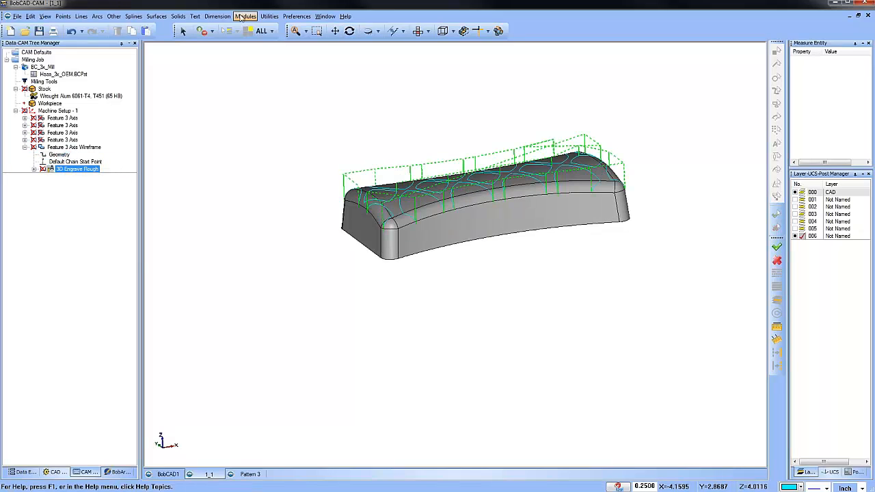
- Run the machining simulation and examine the engraved grooves on the part's top surface up close
left_click(245, 16)
left_click(276, 77)
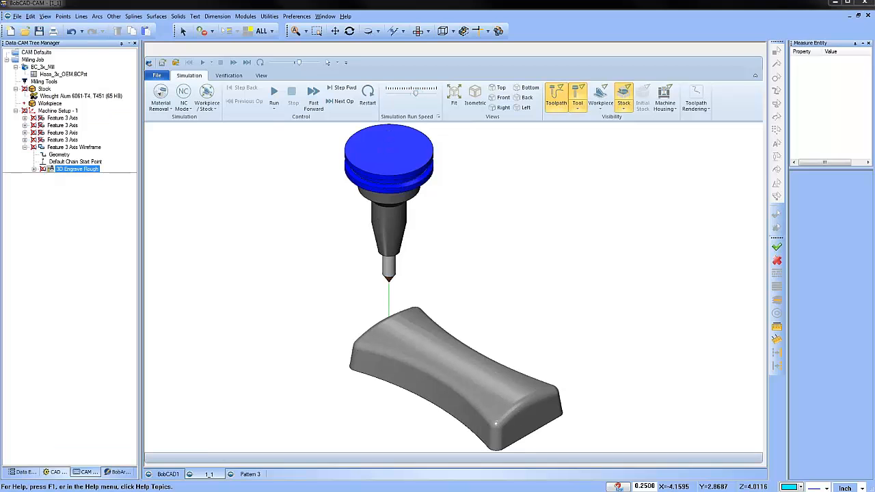
left_click(274, 94)
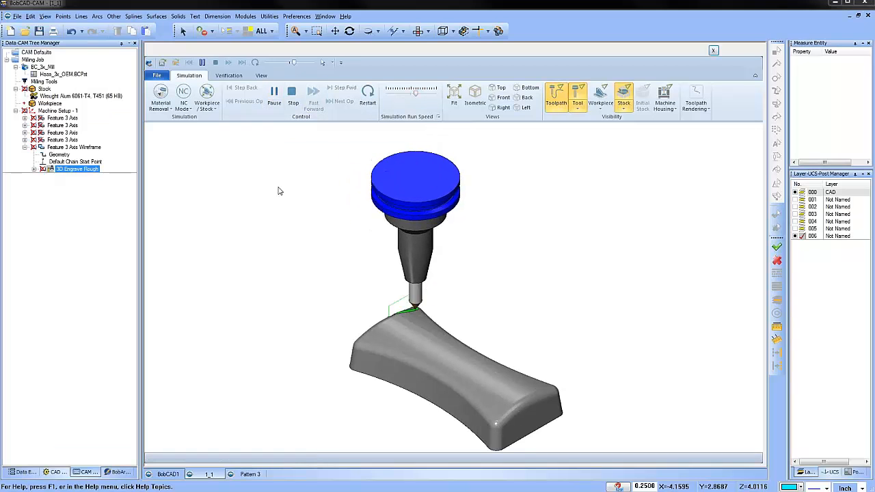
middle_click_drag(341, 390, 419, 337)
scroll(419, 337, "up", 8)
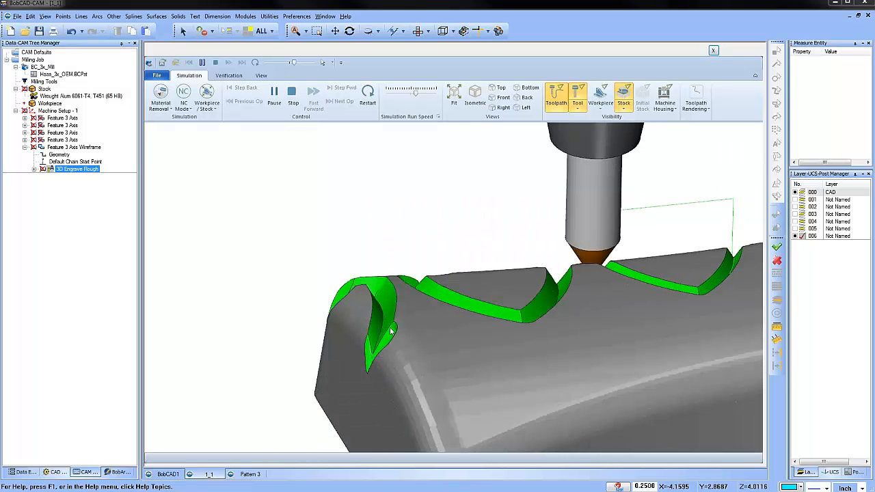
scroll(367, 328, "down", 7)
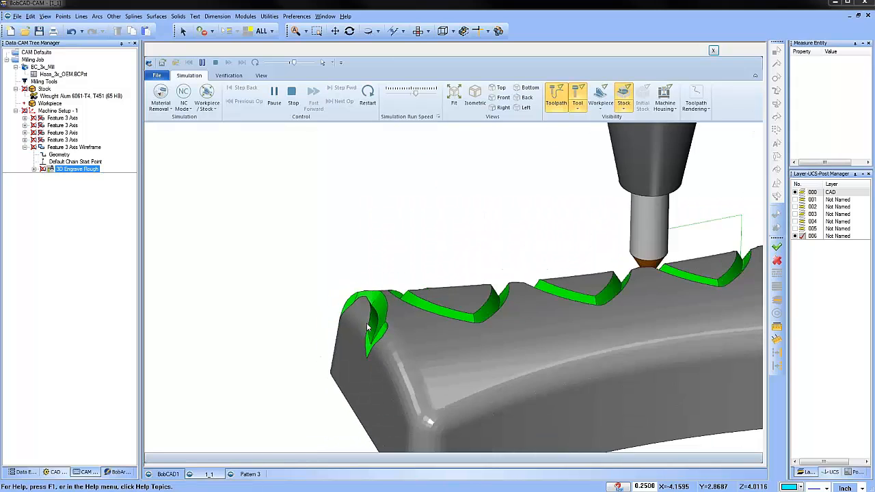
- Examine the finished engraved grooves from several angles in the machining simulation, and close the simulation
middle_click_drag(550, 302, 600, 354)
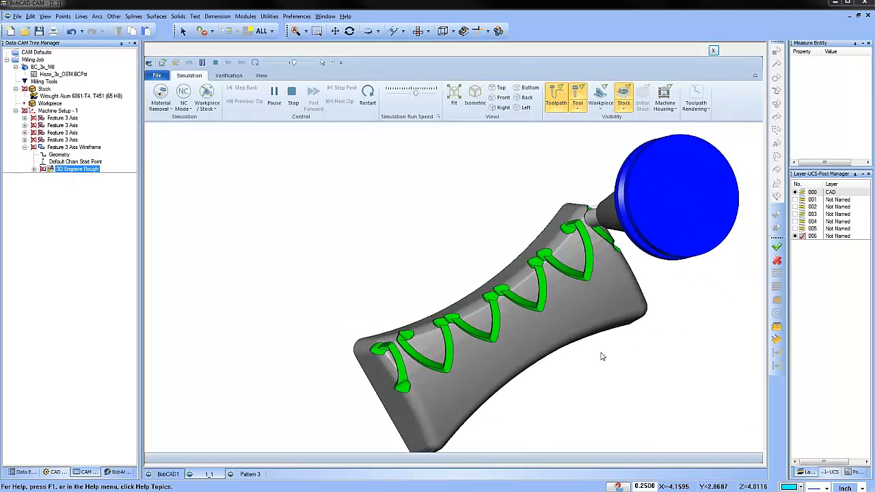
middle_click_drag(530, 318, 470, 373)
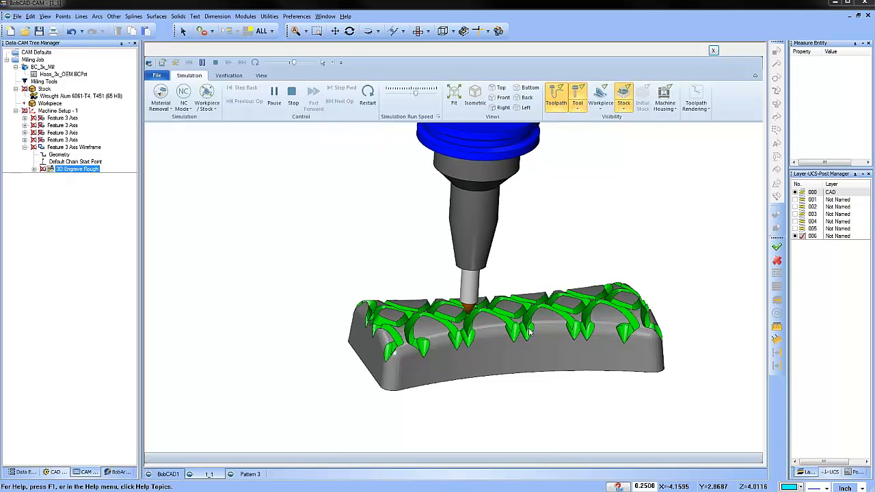
middle_click_drag(543, 290, 544, 319)
left_click(712, 51)
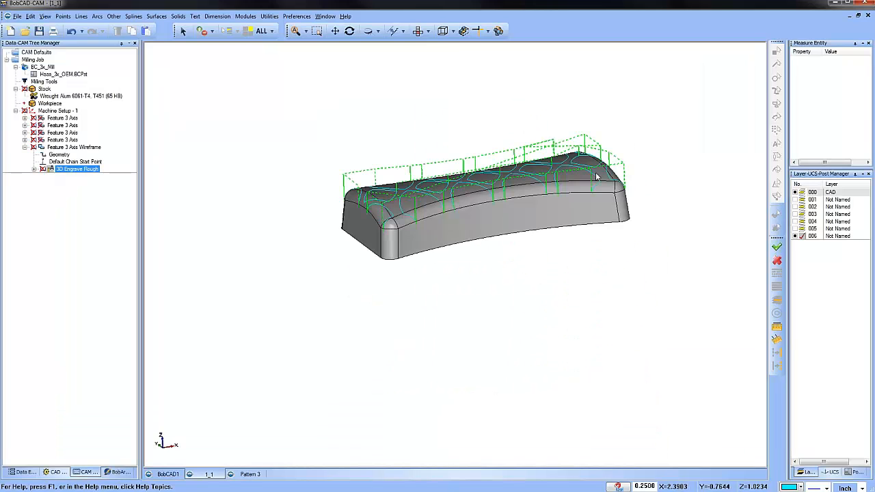
- Undo the projected pattern curves and show layers 004 and 005 over the part in a wireframe top view
left_click(418, 30)
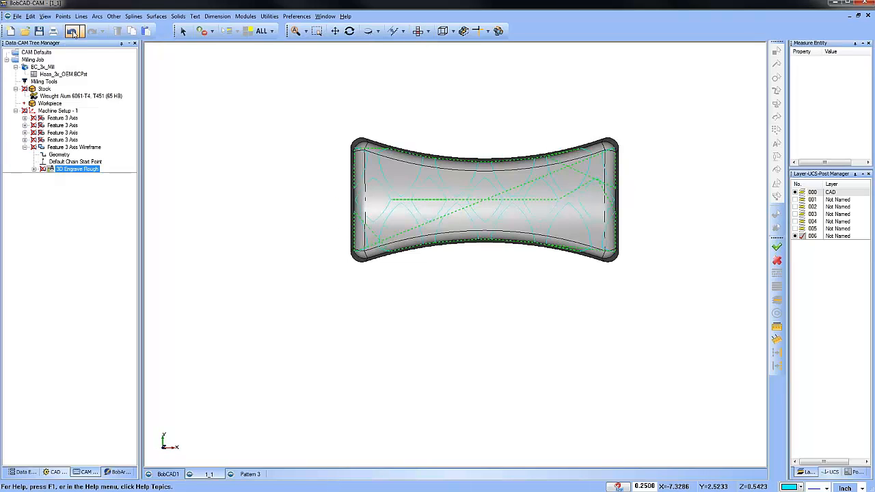
left_click(74, 34)
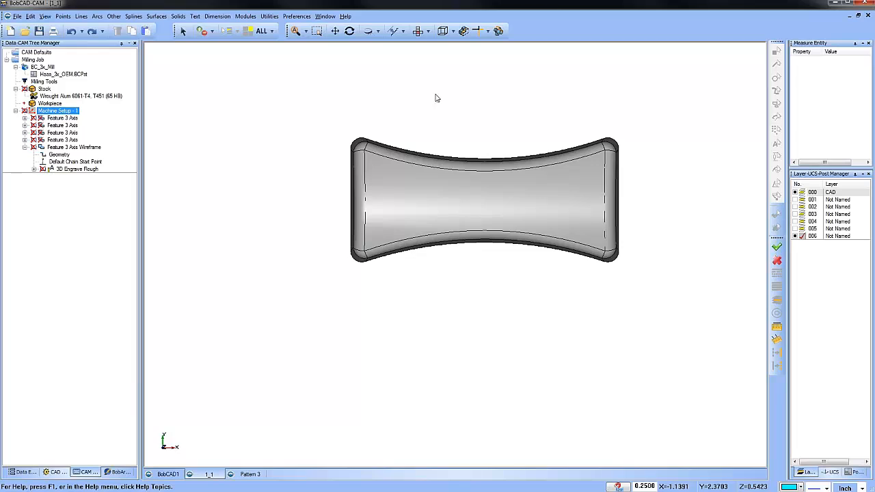
key("ctrl+w")
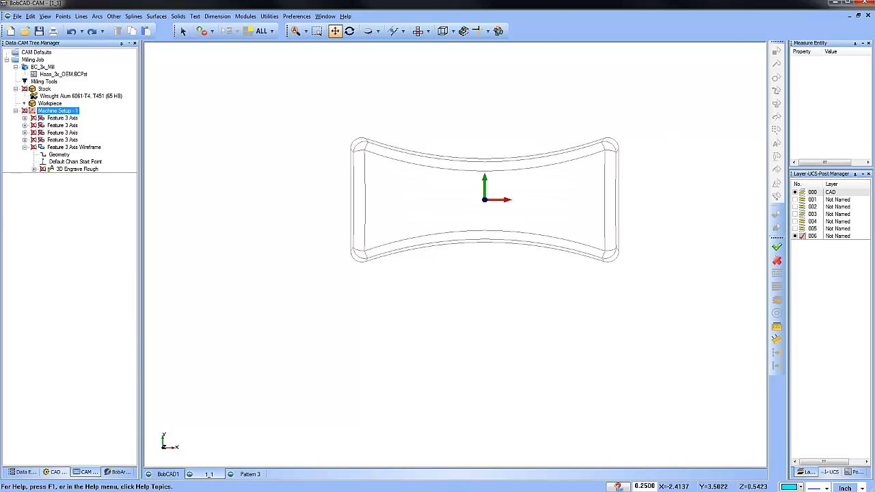
left_click(794, 228)
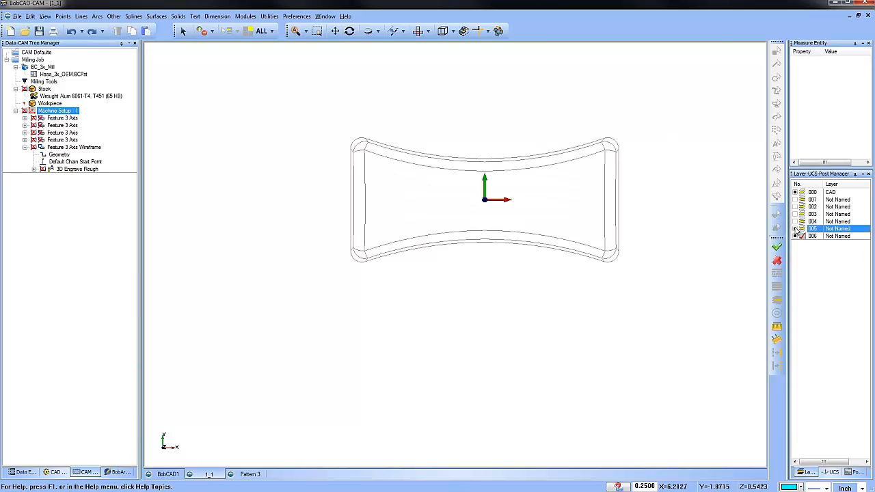
left_click(794, 221)
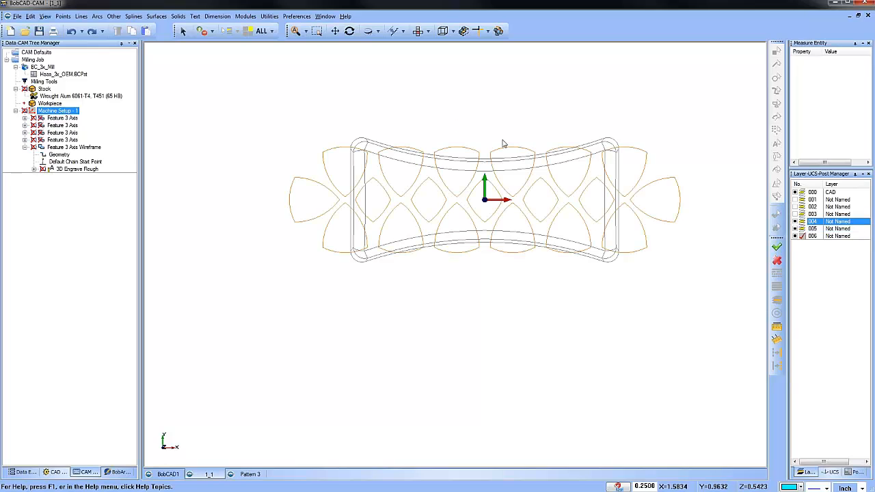
scroll(504, 141, "up", 2)
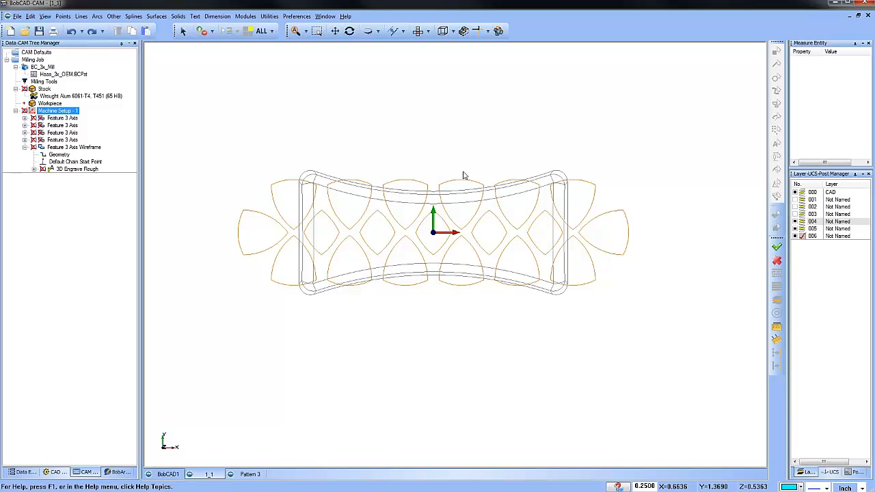
- Start a Nonuniform Scale on all orange pattern curves, selected by colour
left_click(270, 17)
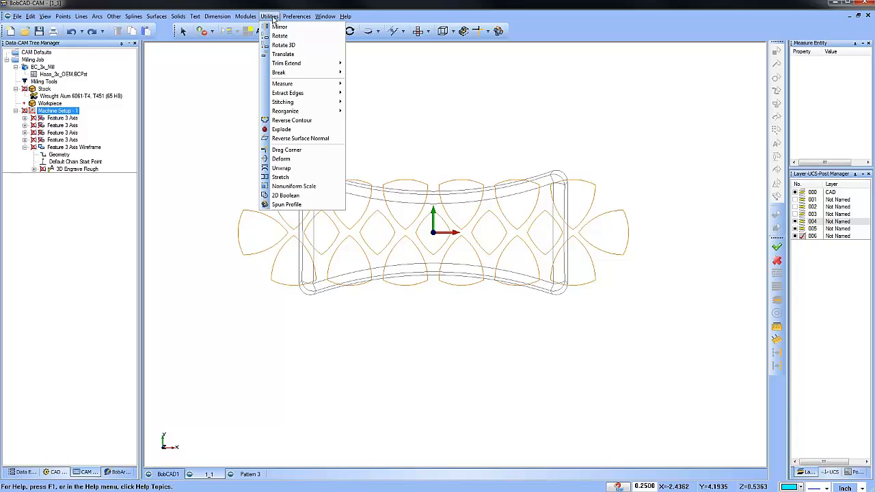
left_click(328, 191)
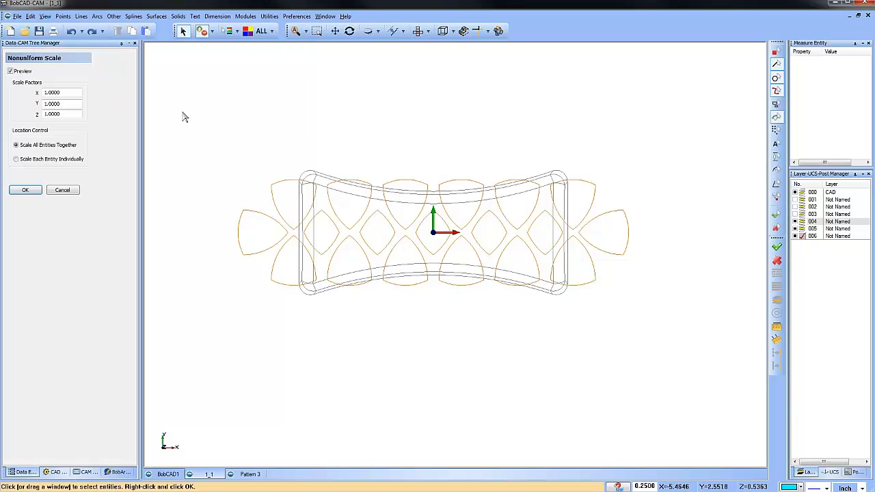
left_click(247, 31)
left_click(423, 220)
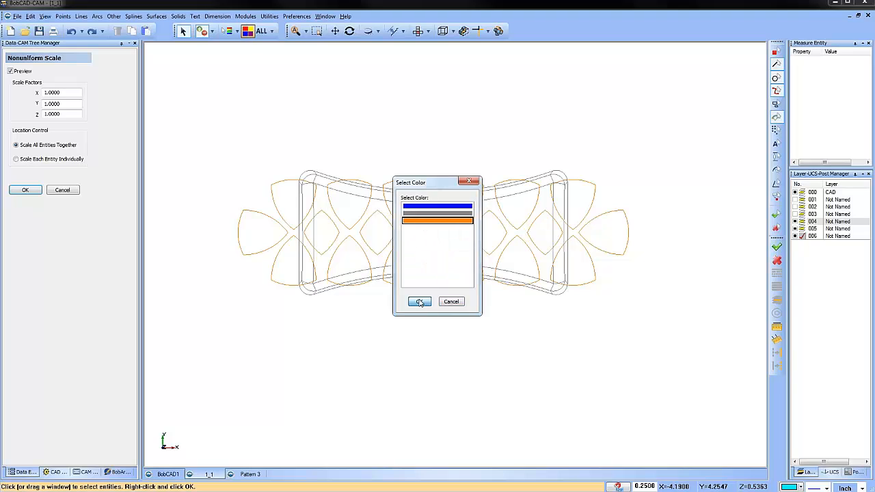
left_click(418, 301)
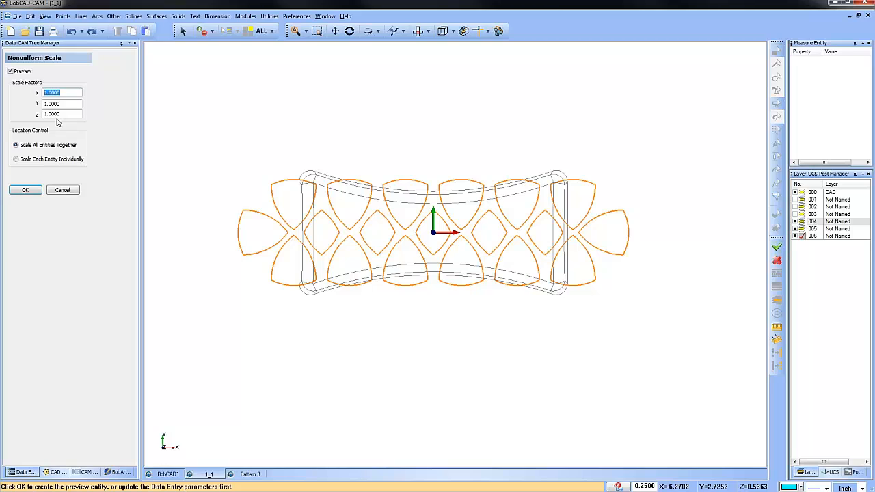
- Set the pattern's Y scale factor to 0.6 and try 0.5 as the X scale factor
key("Tab")
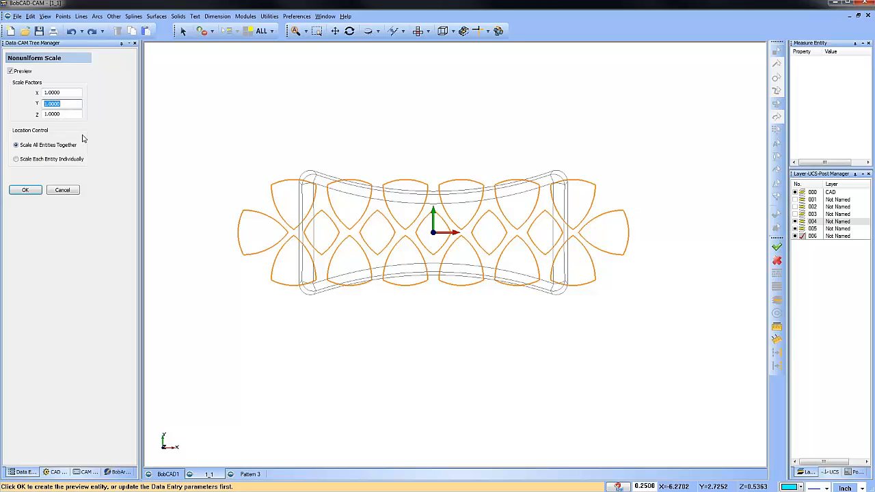
type(".7")
left_click(69, 93)
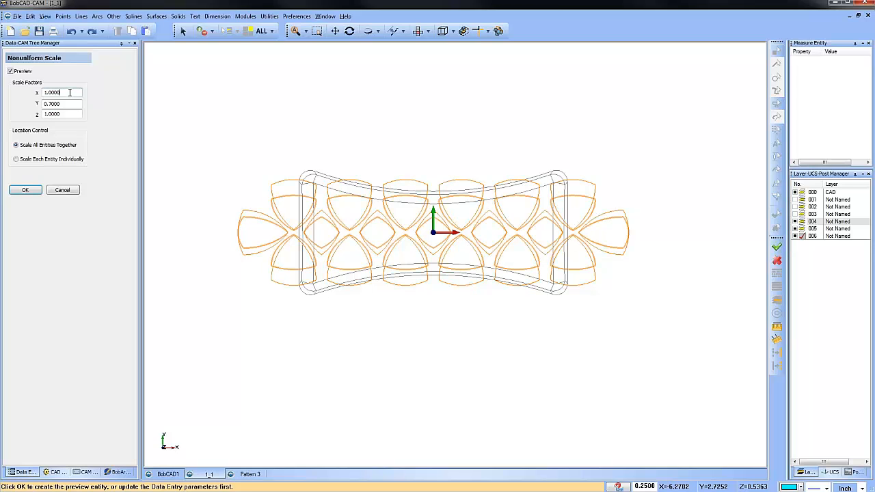
left_click(71, 103)
left_click(69, 92)
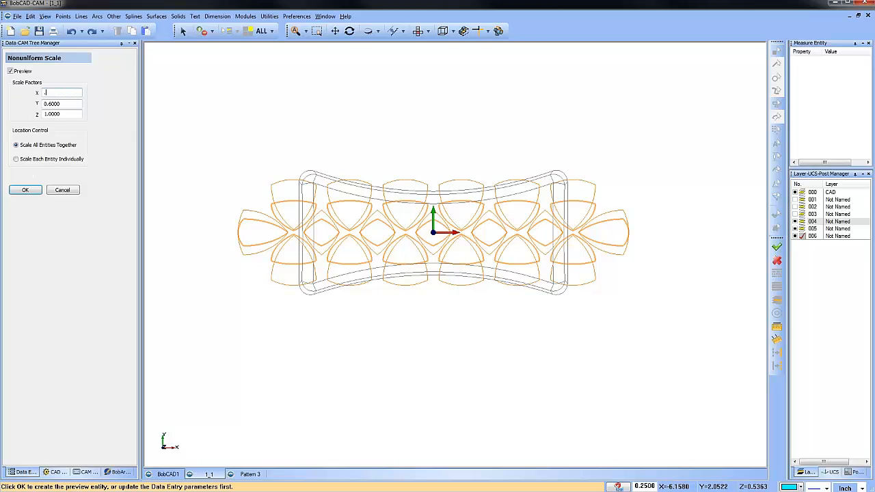
left_click(72, 103)
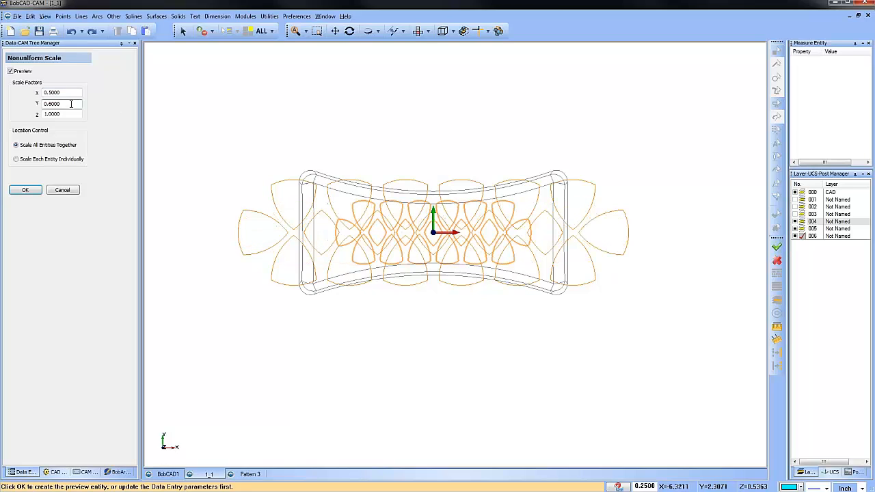
- Set the X scale factor to 0.65 and apply the nonuniform scale to the pattern
left_click_drag(68, 93, 29, 92)
type(".6")
left_click(72, 104)
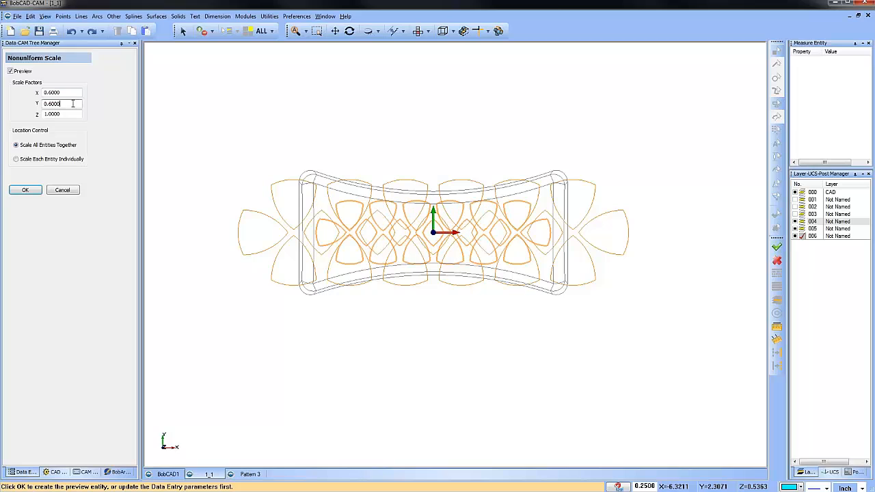
left_click_drag(63, 93, 35, 90)
left_click(72, 103)
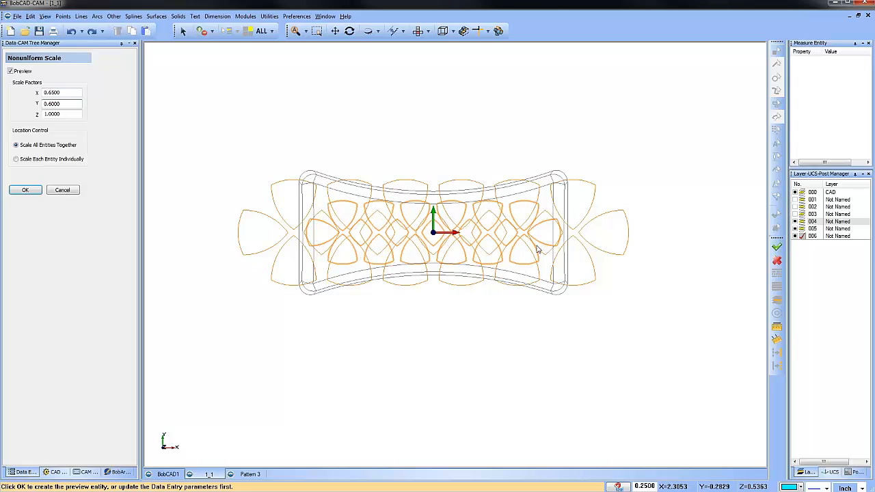
left_click(25, 190)
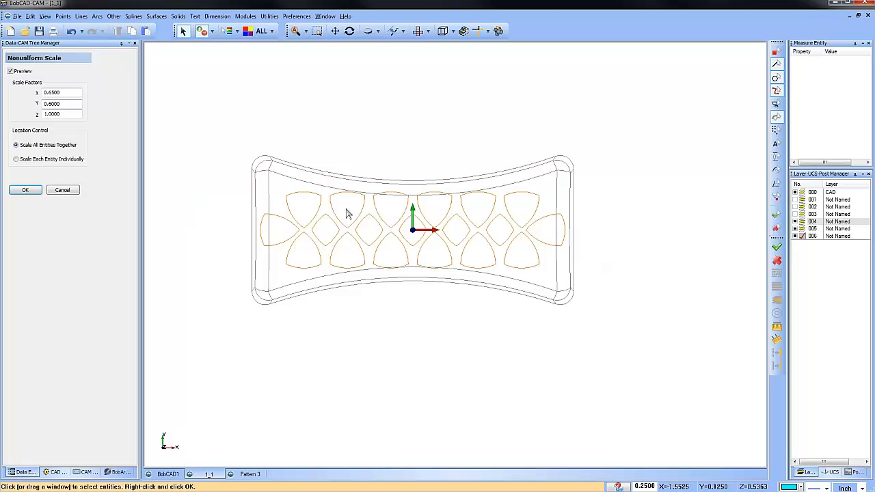
middle_click_drag(484, 345, 516, 313)
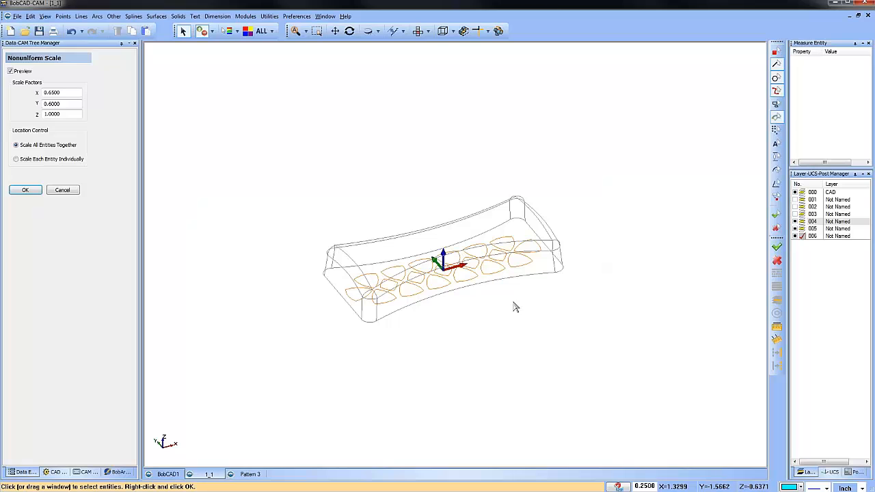
right_click(425, 156)
left_click(466, 171)
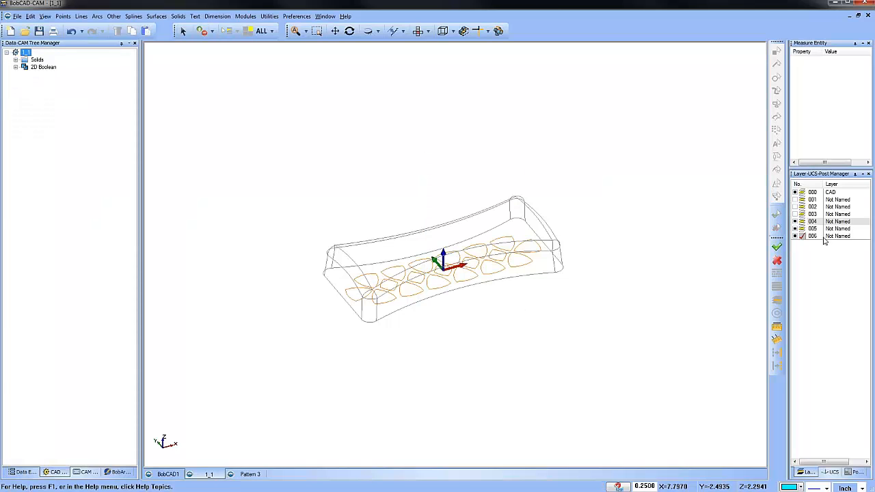
- Add a new layer 007 and make it the active layer
right_click(835, 238)
left_click(809, 245)
left_click(802, 244)
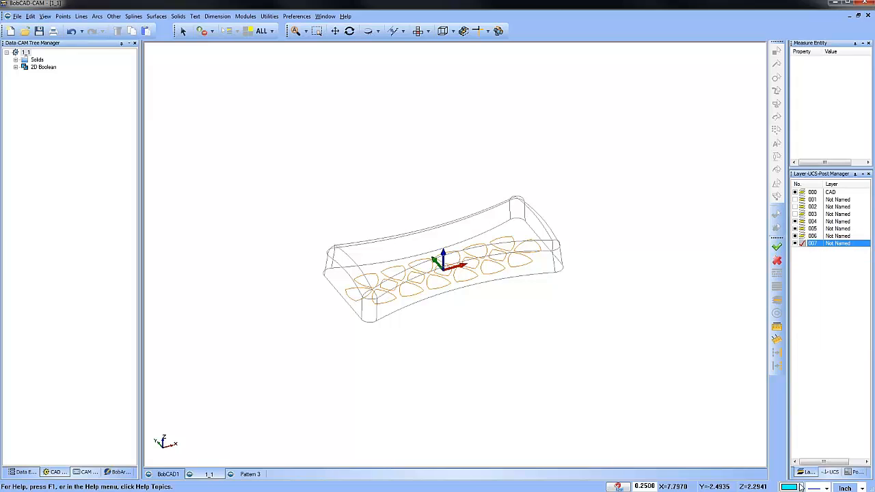
- Display the part shaded and unstitch its solid into separate surfaces
left_click(520, 165)
key("ctrl+d")
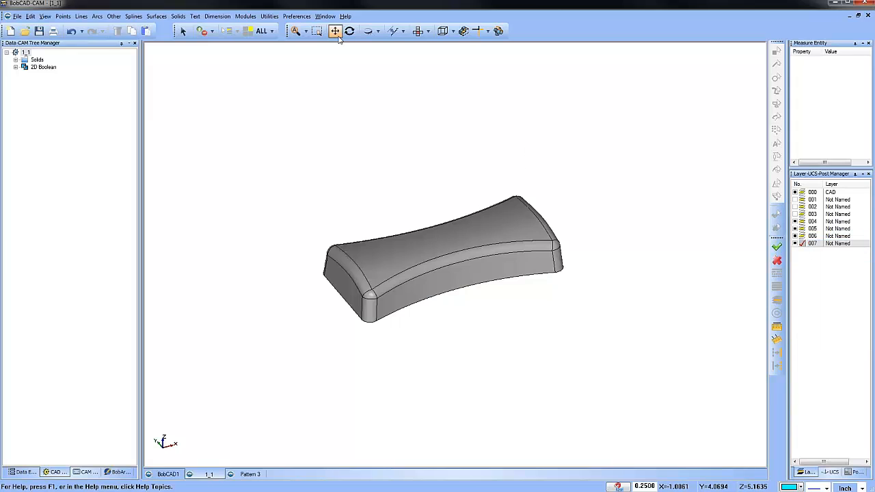
left_click(267, 16)
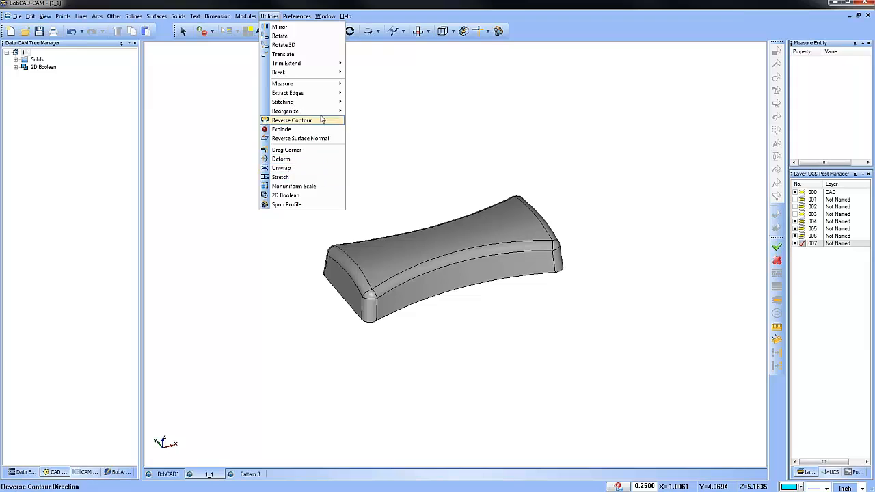
mouse_move(320, 114)
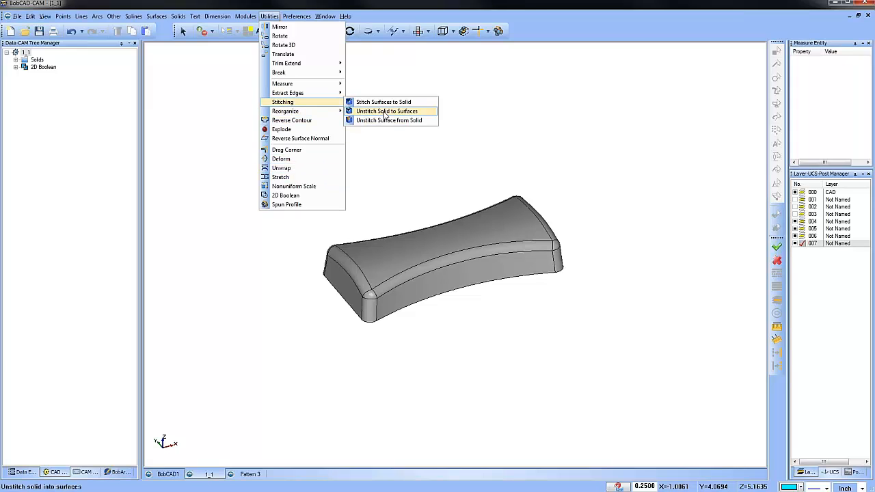
left_click(380, 111)
left_click(408, 252)
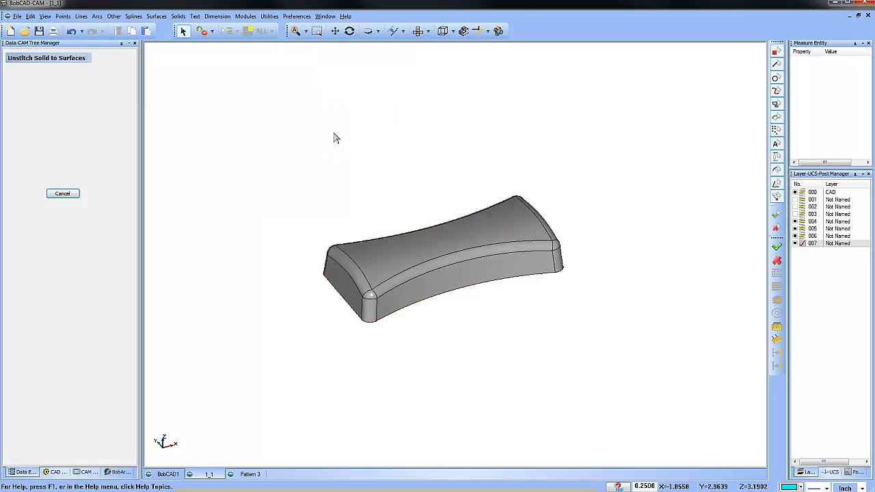
right_click(336, 135)
left_click(345, 134)
- Recolour the part's top surface and all the surrounding edge and corner fillet surfaces dark grey
left_click(182, 31)
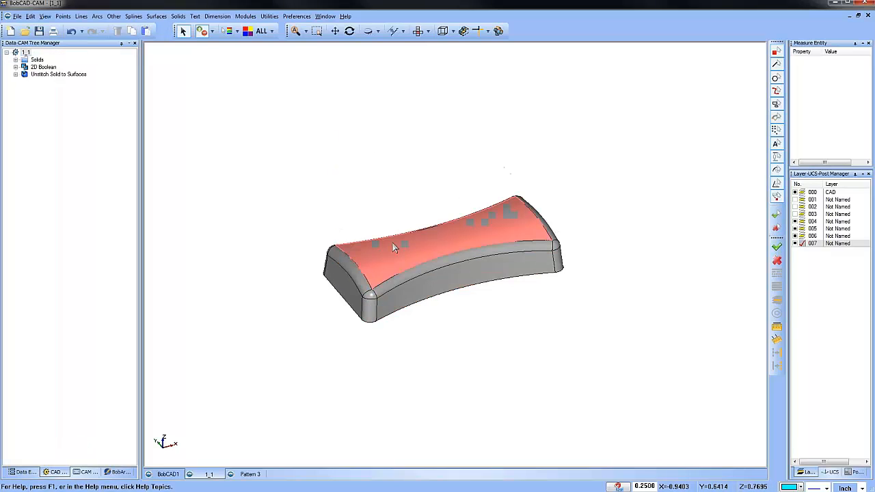
left_click(353, 275)
left_click(528, 244)
left_click(556, 246)
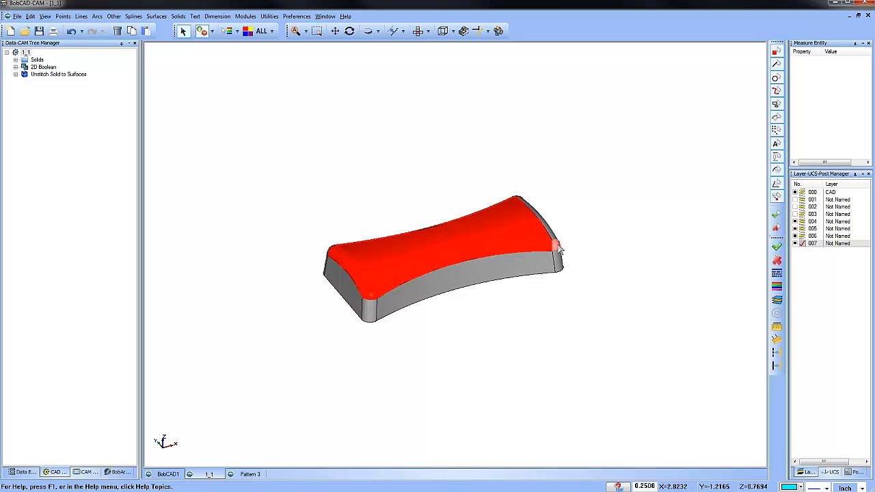
left_click(549, 232)
middle_click_drag(578, 178, 562, 276)
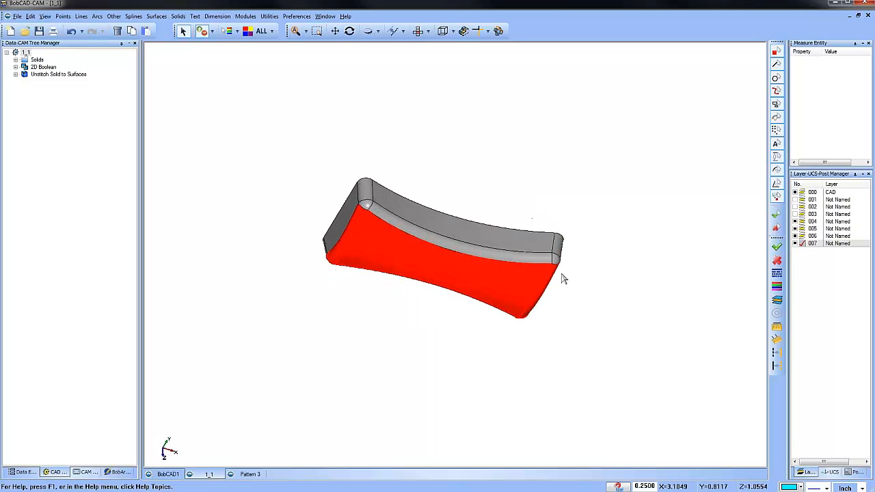
left_click(371, 206)
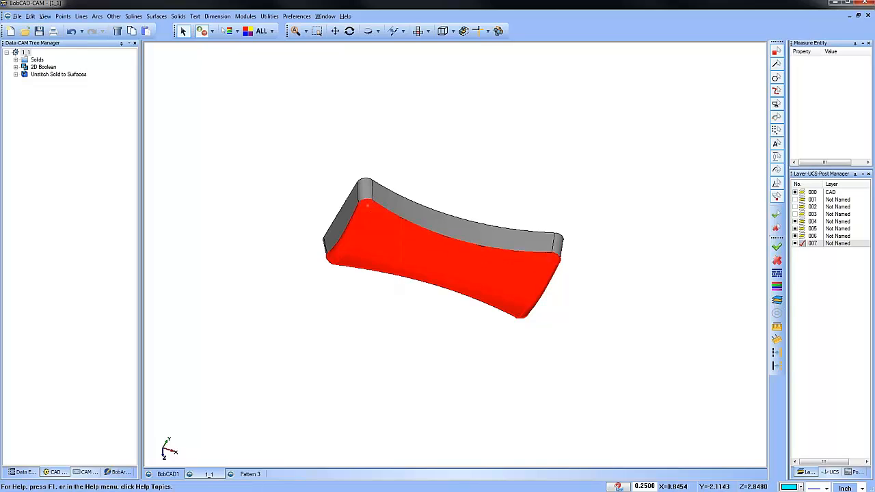
middle_click_drag(506, 383, 506, 320)
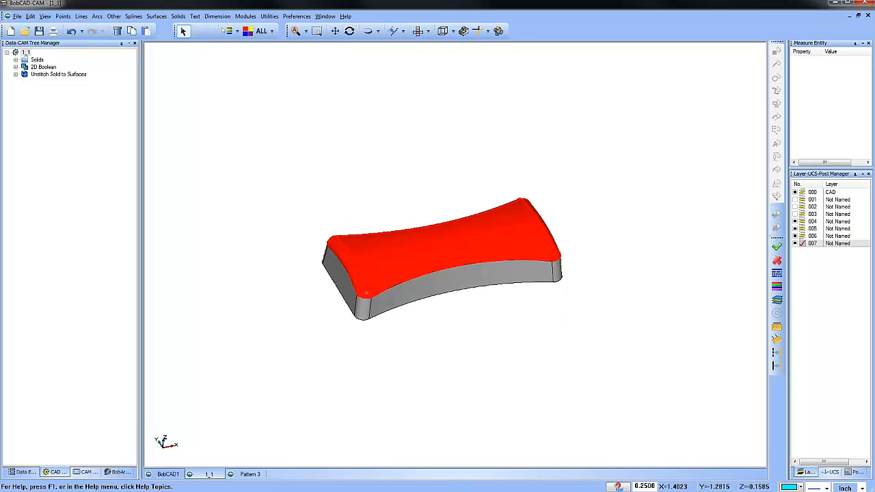
left_click(801, 487)
left_click(759, 455)
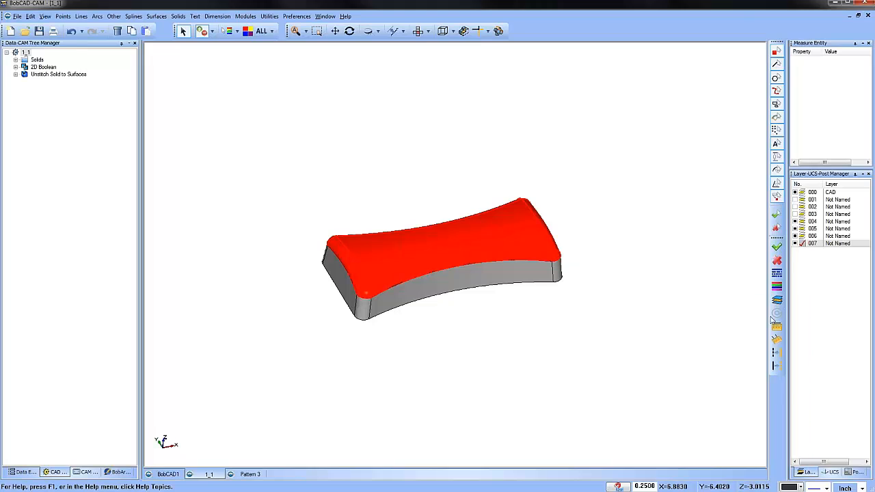
right_click(508, 136)
left_click(552, 141)
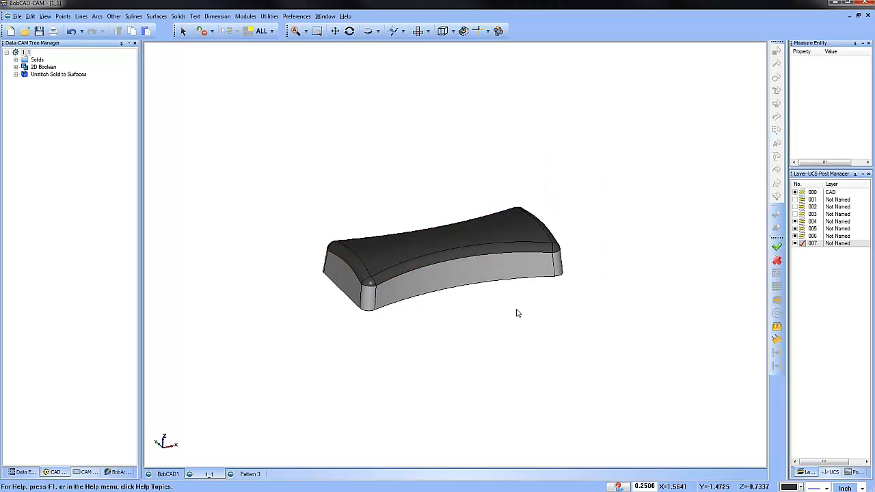
- Project the orange pattern curves onto the part's unstitched top surface
left_click(113, 17)
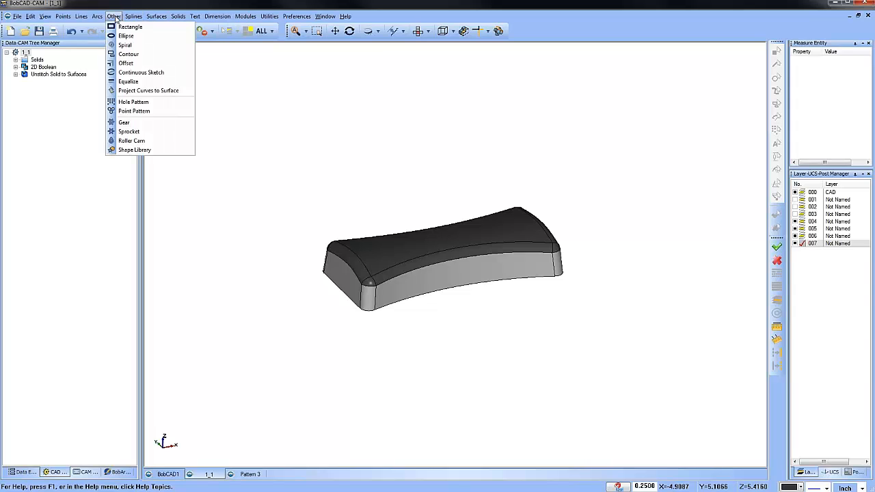
left_click(164, 91)
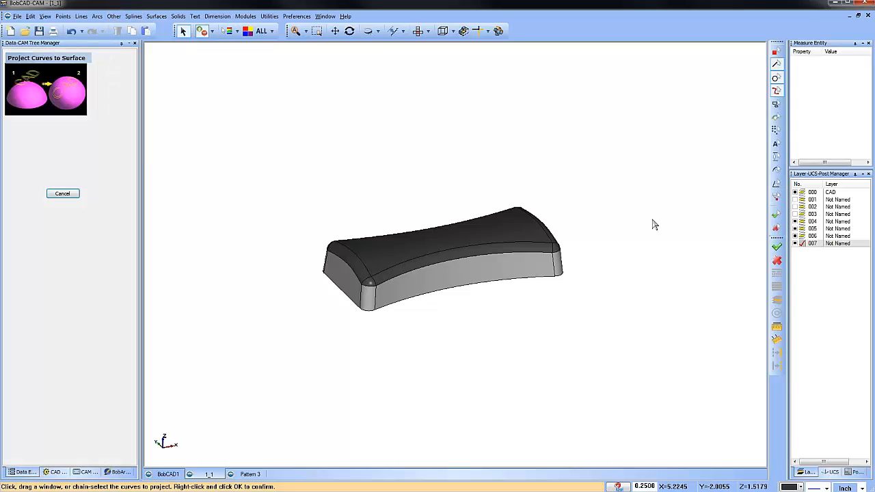
left_click(248, 31)
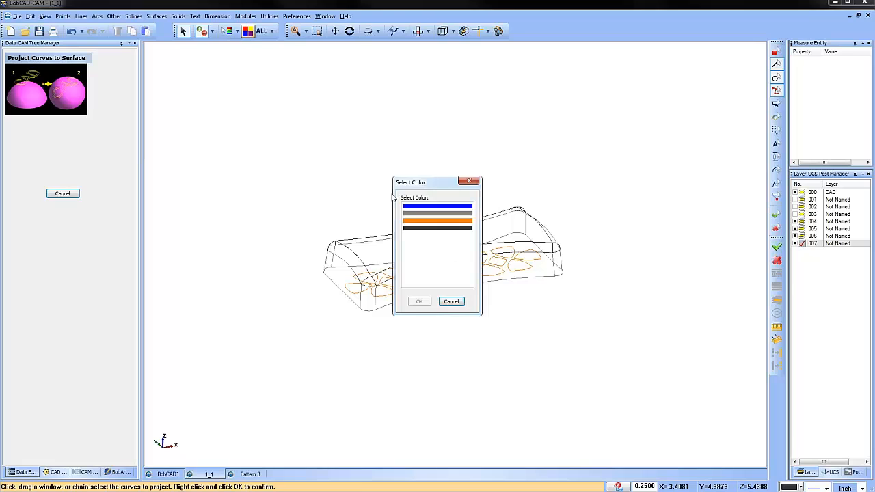
left_click(421, 220)
left_click(419, 301)
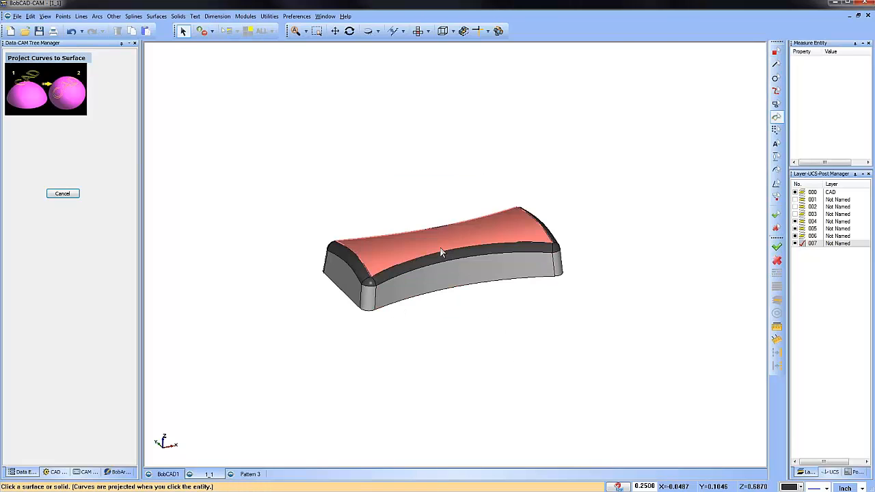
left_click(381, 256)
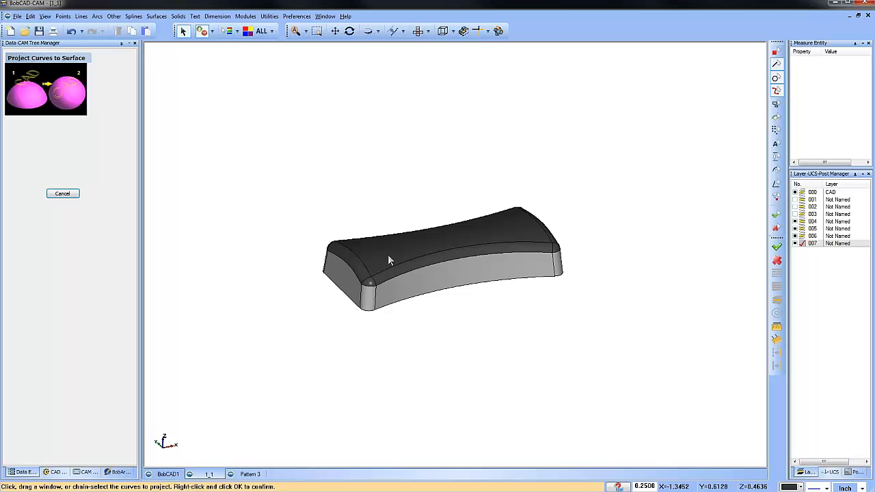
middle_click_drag(524, 365, 535, 380)
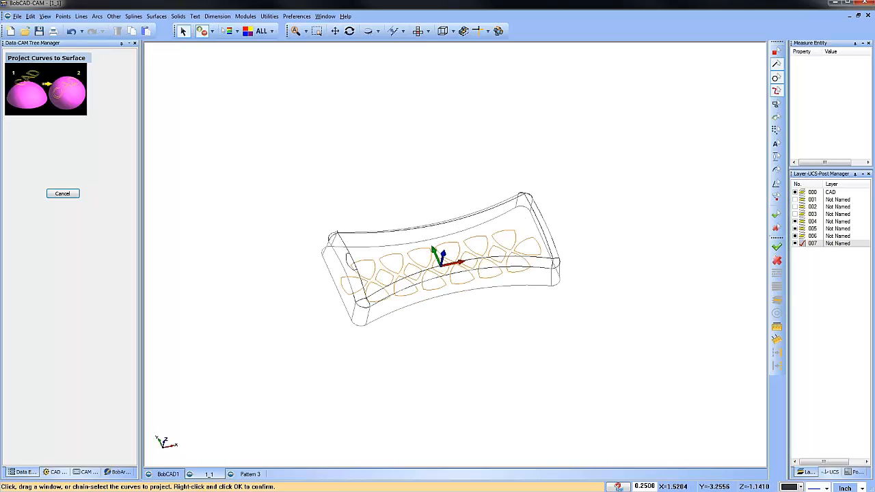
- Undo the pattern projection and leave the Project Curves to Surface command
key("ctrl+z")
key("ctrl+w")
key("ctrl+w")
key("ctrl+w")
mouse_move(521, 365)
middle_mouse_down()
mouse_move(539, 340)
mouse_move(540, 350)
middle_mouse_up()
right_click(387, 182)
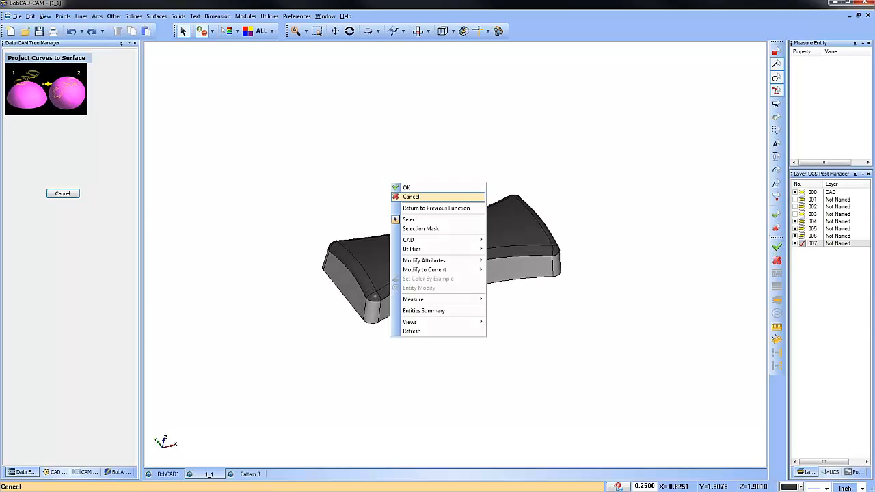
left_click(414, 198)
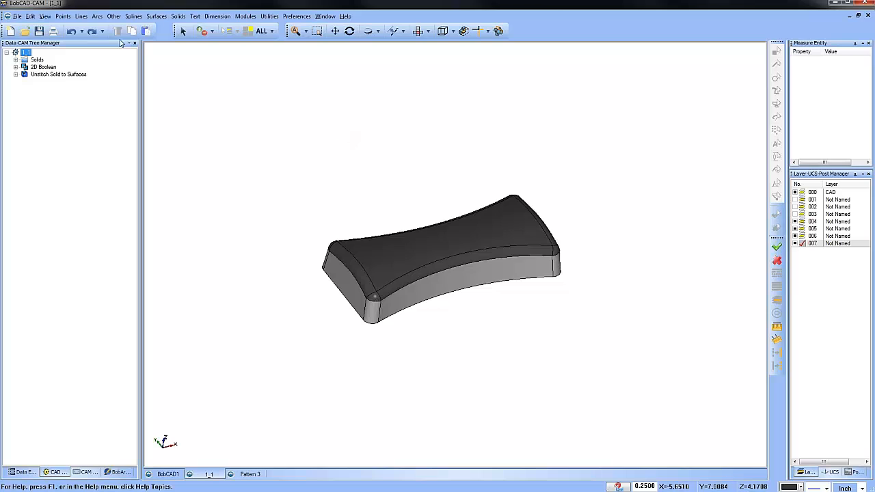
- Restart Project Curves to Surface and set the current drawing colour to light green
left_click(113, 17)
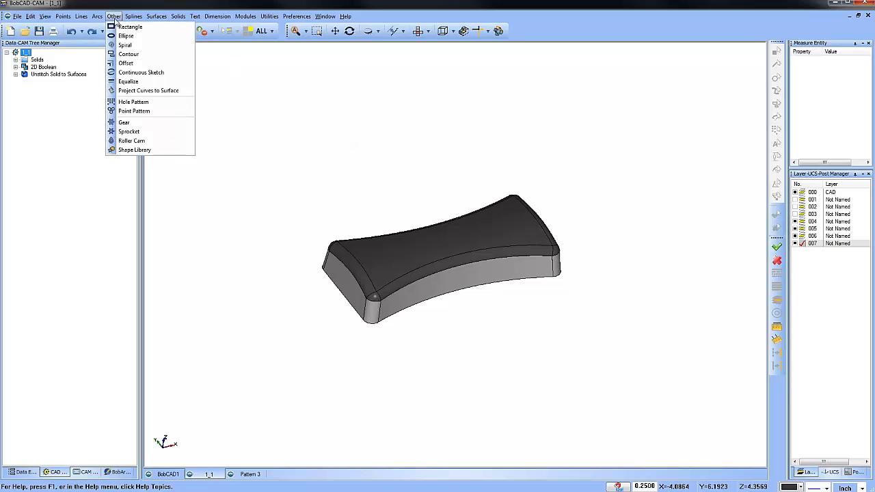
left_click(164, 90)
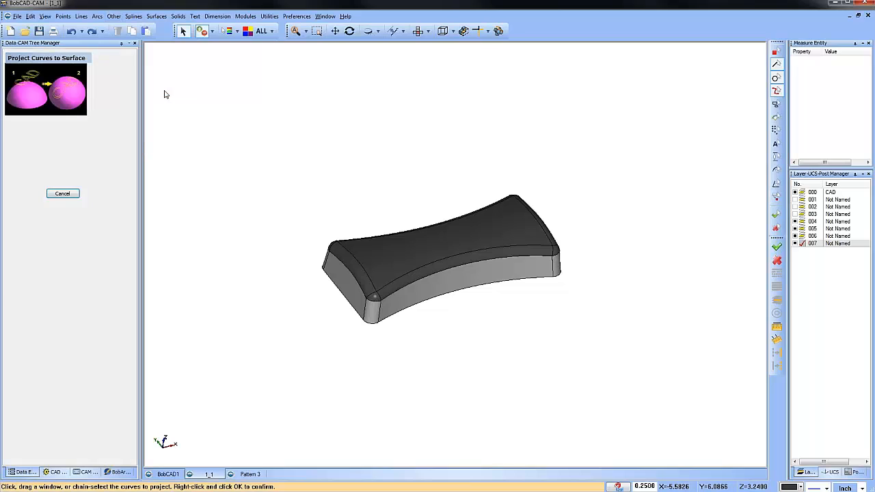
left_click(800, 487)
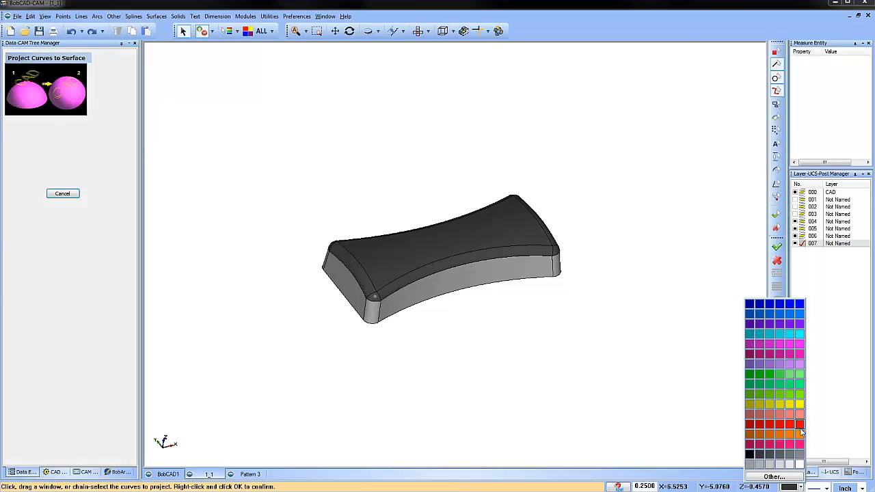
left_click(798, 372)
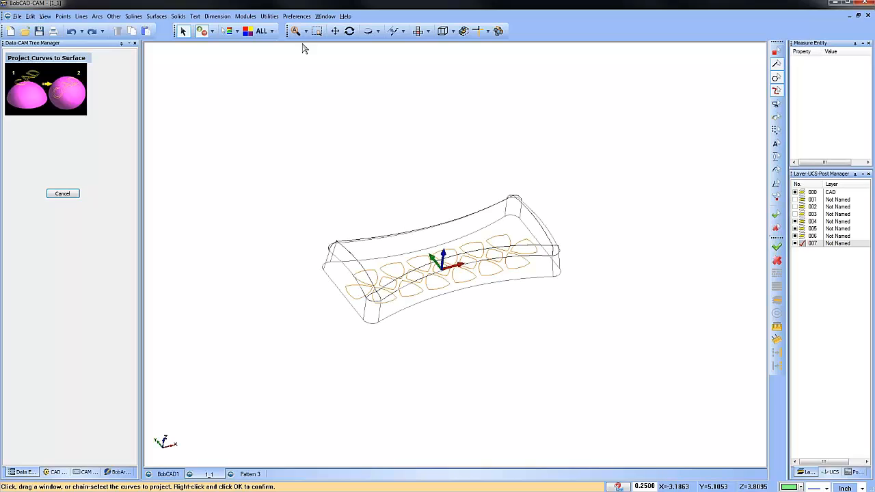
- Select all orange pattern curves by colour and project them in green onto the single top surface
left_click(247, 30)
left_click(445, 226)
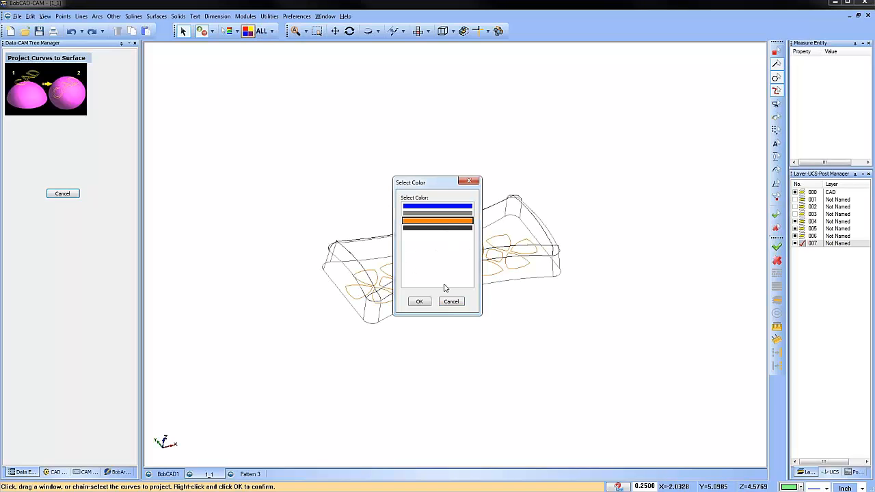
left_click(419, 302)
right_click(484, 347)
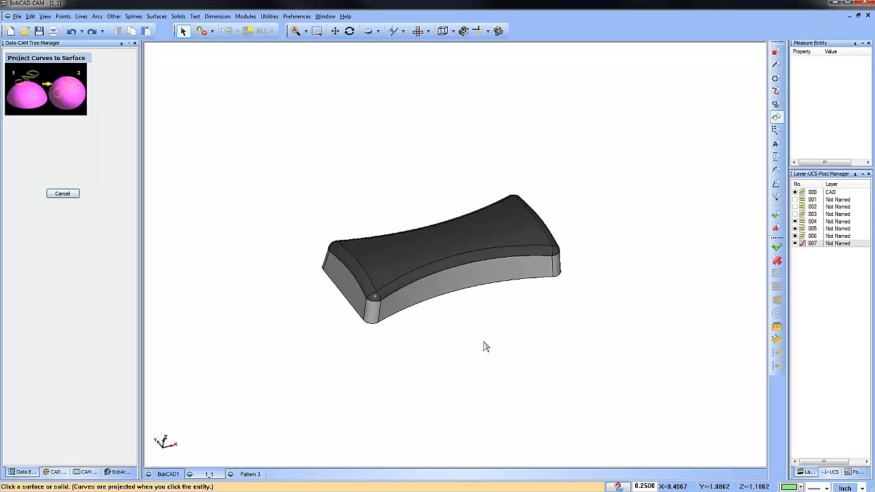
left_click(424, 240)
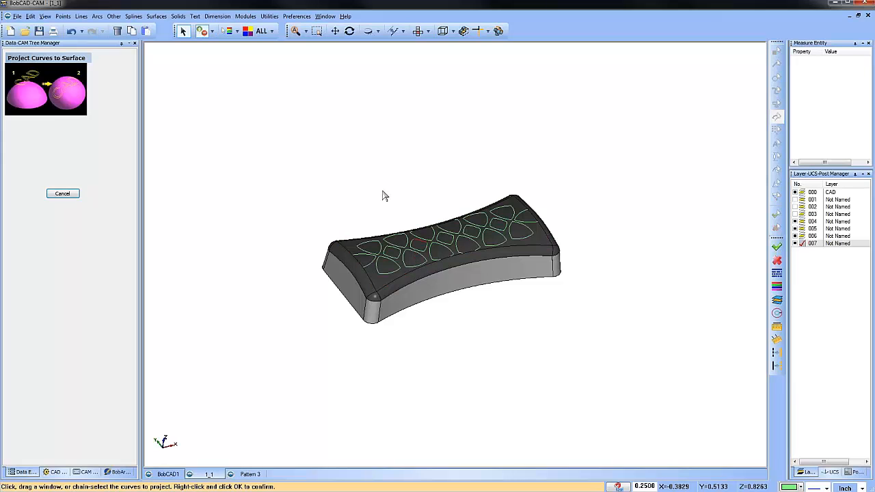
- Compare the projected green curves with the original pattern, leave the command and undo the projection
middle_click_drag(515, 307, 528, 291)
scroll(506, 299, "up", 3)
key("ctrl+w")
key("ctrl+w")
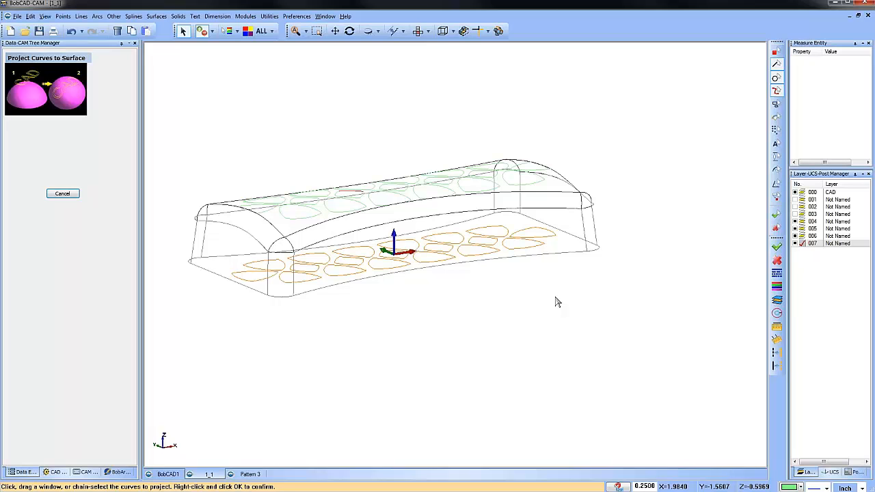
right_click(353, 116)
left_click(380, 124)
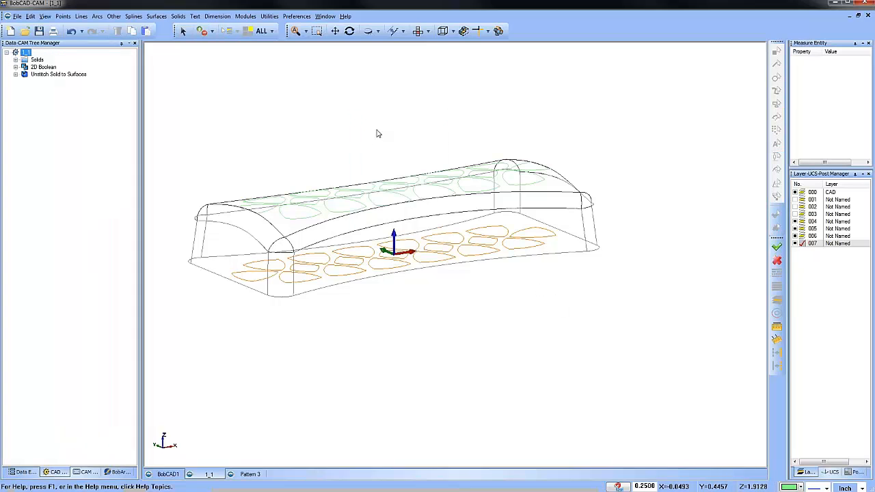
mouse_move(376, 130)
middle_mouse_down()
mouse_move(397, 157)
mouse_move(427, 175)
mouse_move(431, 165)
middle_mouse_up()
key("ctrl+w")
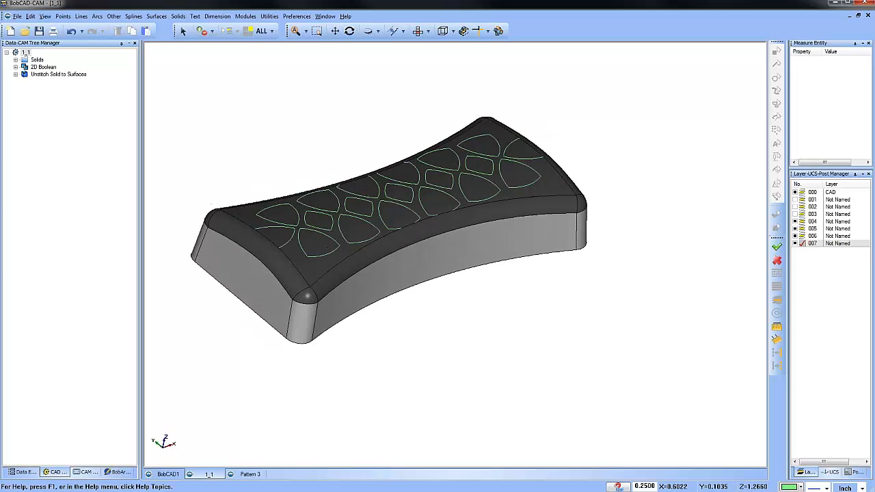
key("ctrl+z")
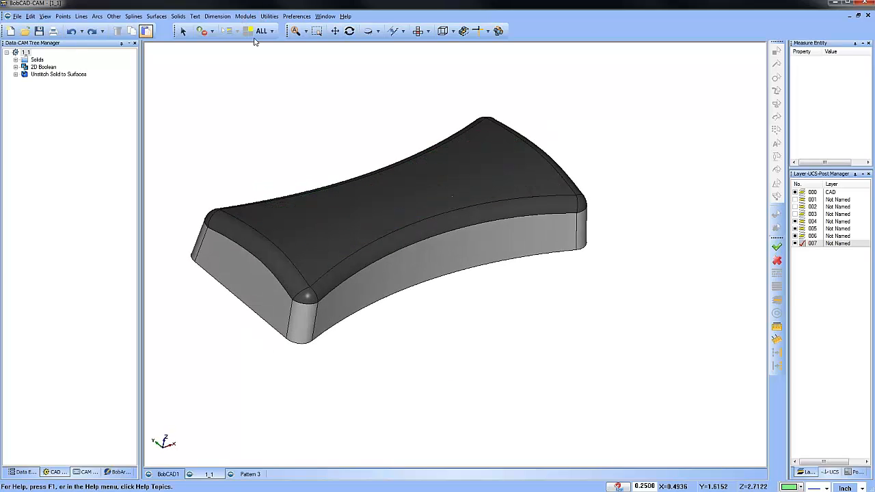
- Stitch all dark grey top and fillet surfaces, selected by colour, into one solid
left_click(297, 16)
mouse_move(269, 16)
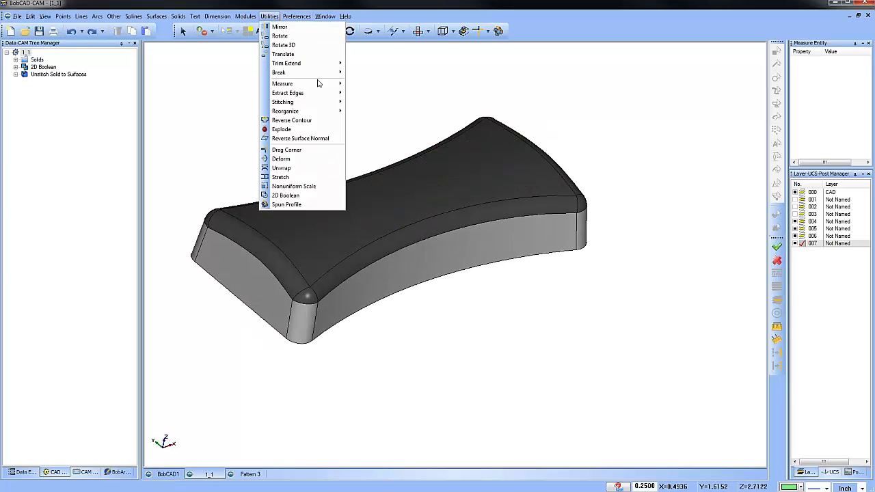
mouse_move(324, 106)
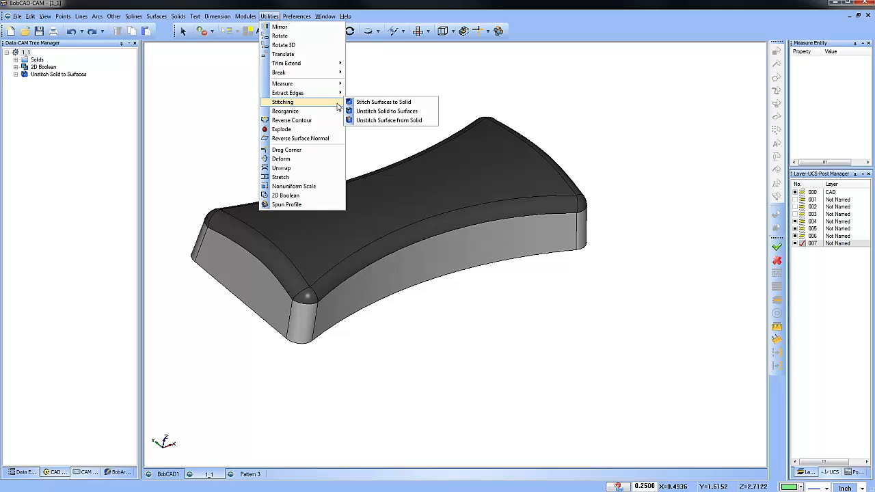
left_click(405, 106)
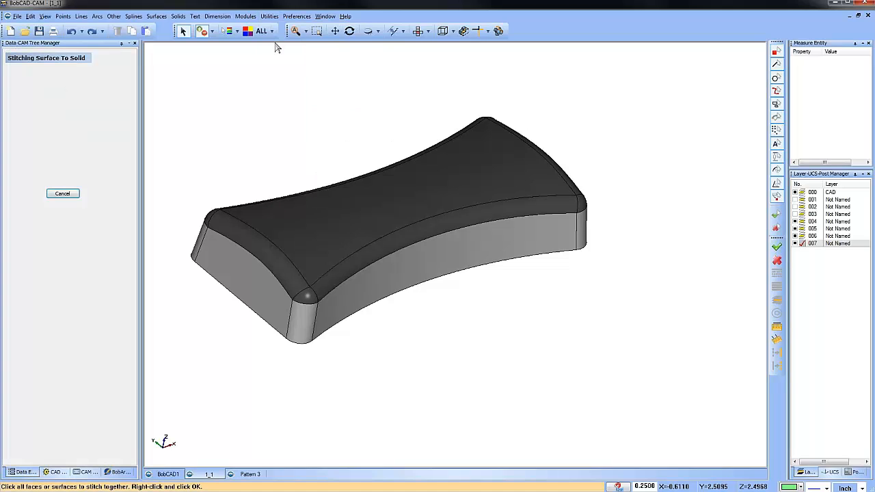
left_click(432, 229)
left_click(419, 301)
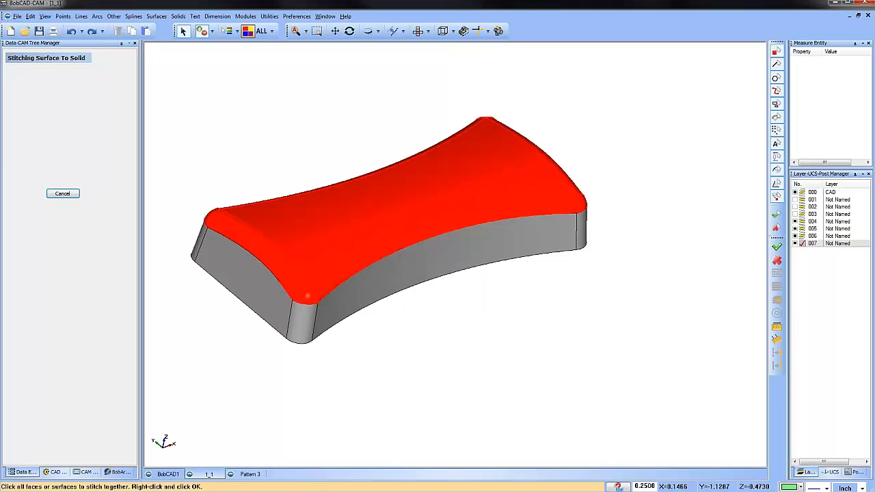
right_click(479, 347)
right_click(273, 134)
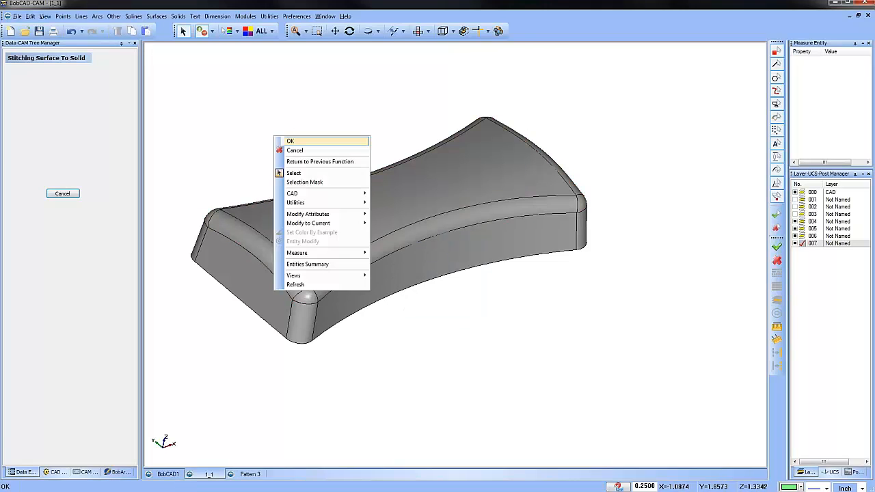
left_click(302, 148)
left_click(316, 207)
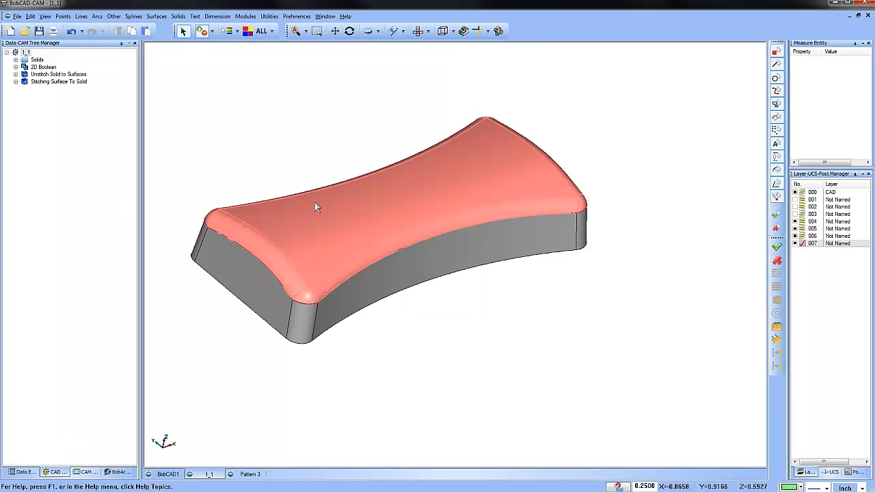
left_click(287, 142)
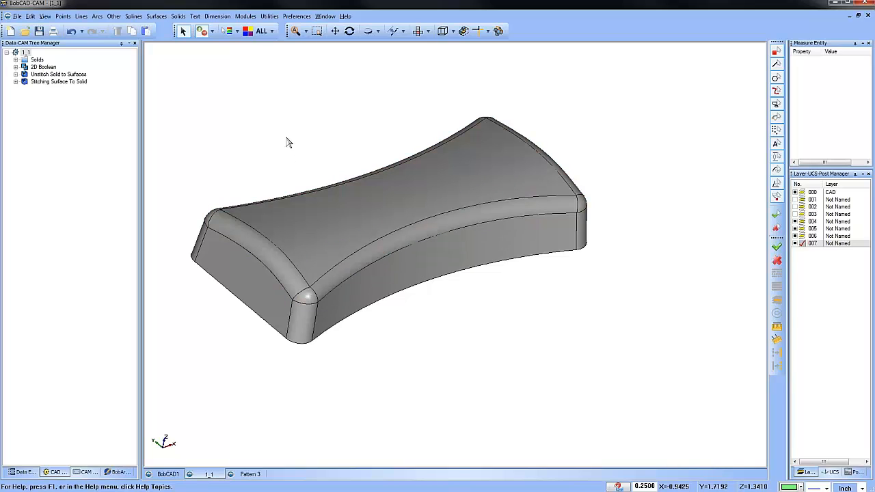
- Project all orange pattern curves, selected by colour, onto the stitched top and fillet body
middle_click_drag(598, 377, 592, 364)
left_click(87, 472)
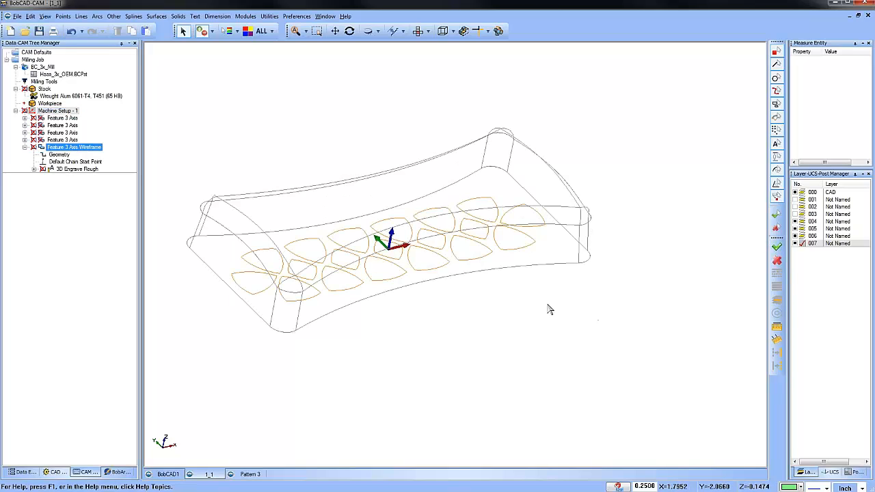
left_click(115, 16)
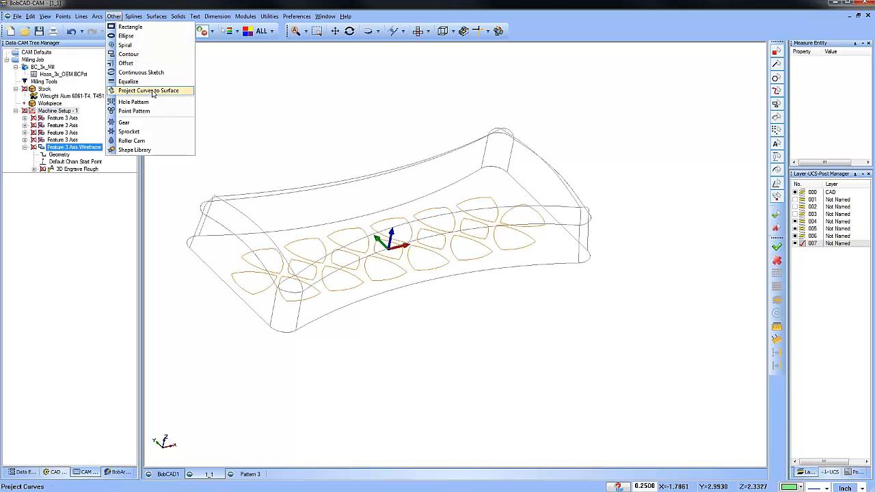
left_click(152, 90)
left_click(247, 30)
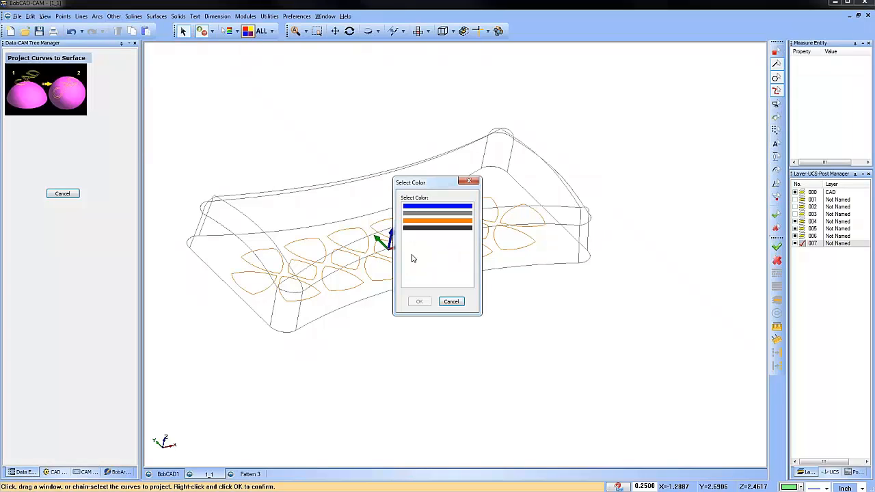
left_click(437, 220)
left_click(420, 302)
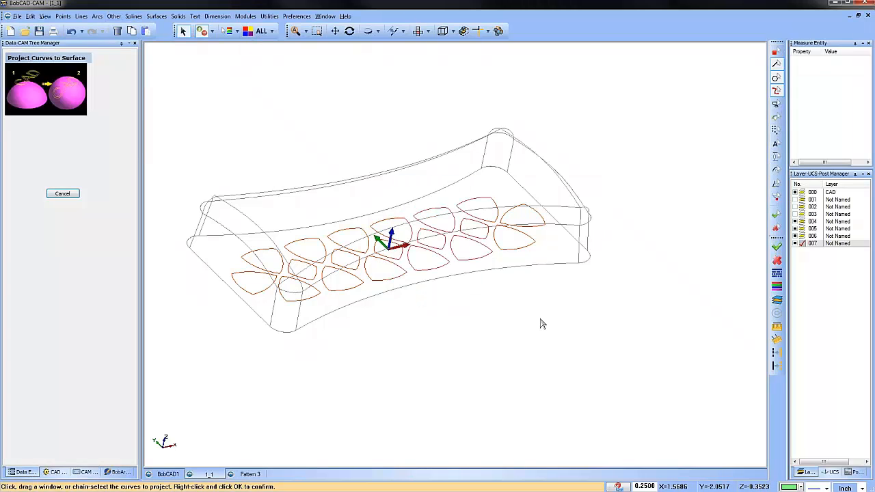
right_click(540, 324)
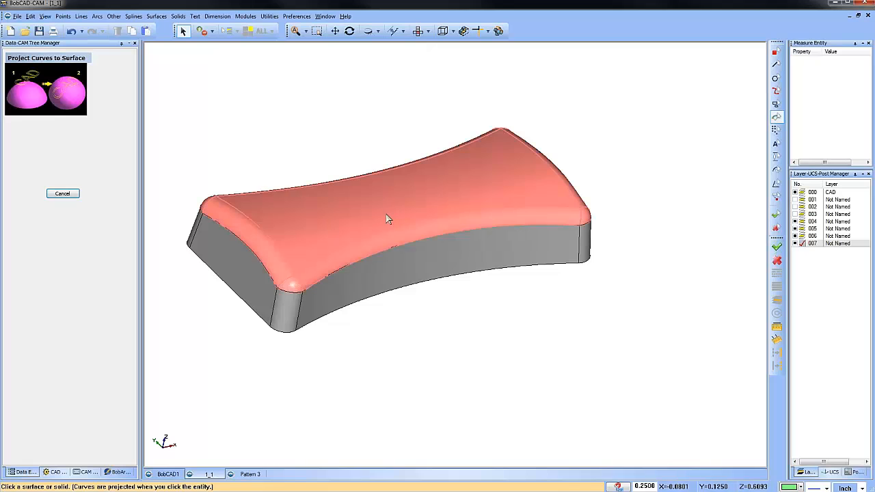
left_click(387, 219)
middle_click_drag(540, 323, 521, 334)
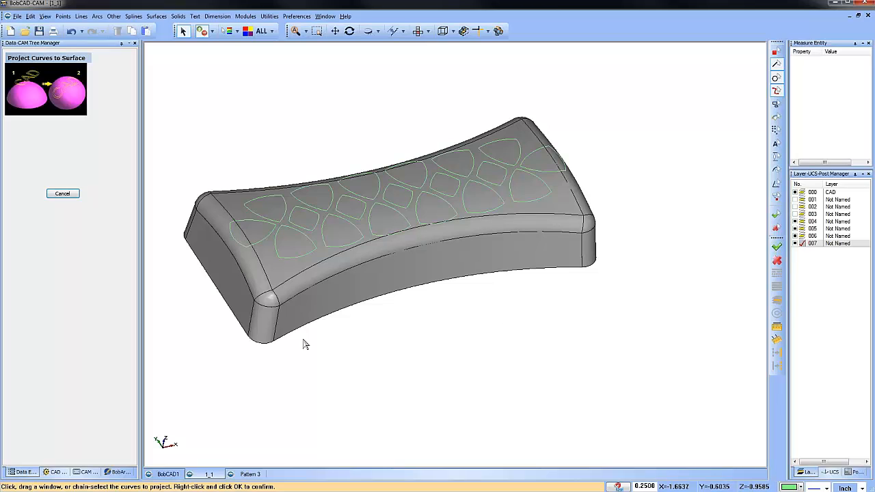
- Assign all green projected curves, selected by colour, as the geometry of the 3 Axis Wireframe feature
left_click(86, 472)
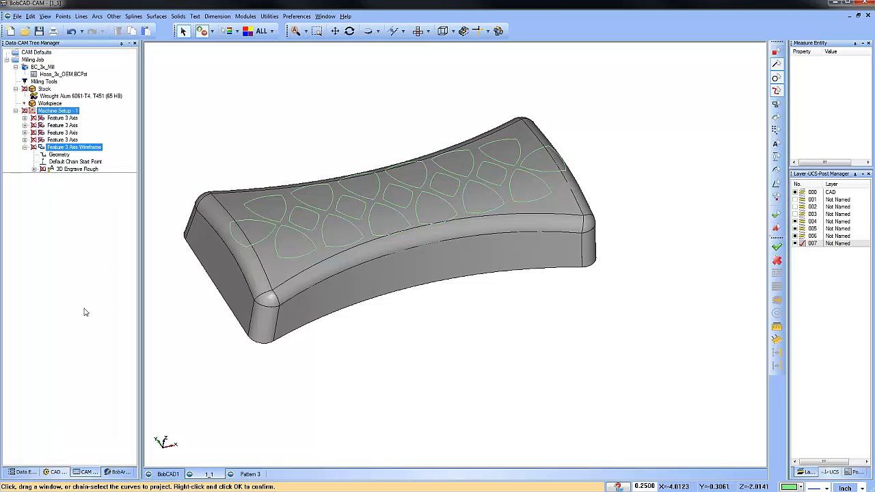
left_click(58, 155)
right_click(61, 159)
left_click(86, 161)
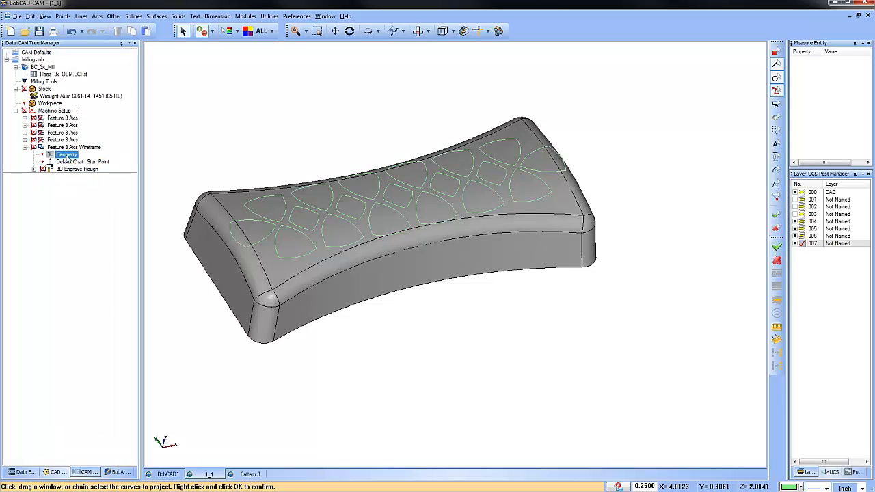
left_click(247, 30)
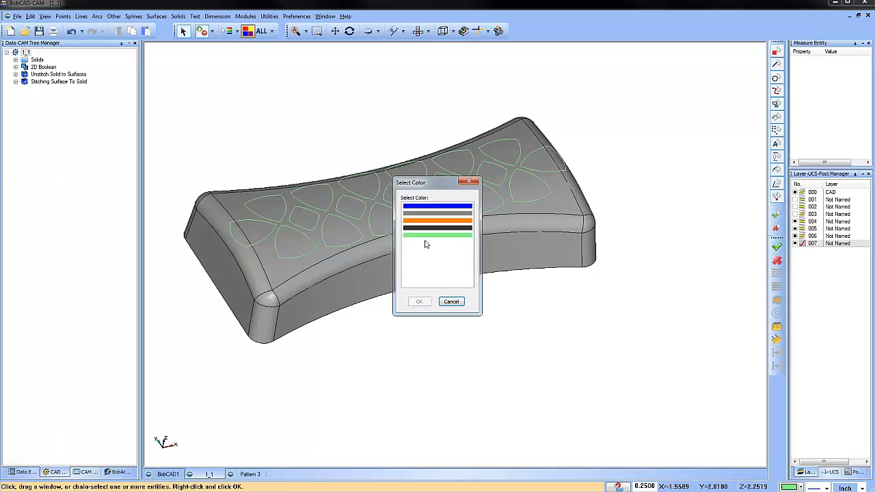
left_click(428, 235)
left_click(418, 301)
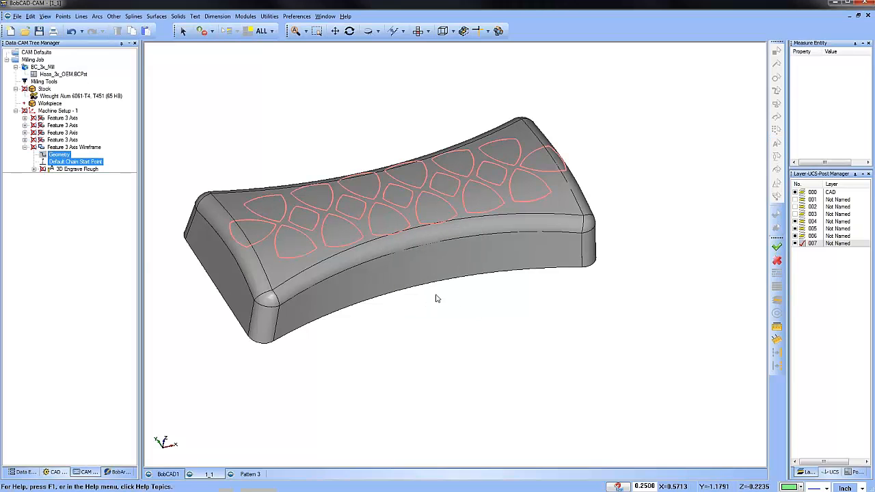
- Compute the 3D Engrave Rough toolpath on the projected curves, inspect it against the wireframe body and collapse the feature
right_click(77, 170)
left_click(120, 176)
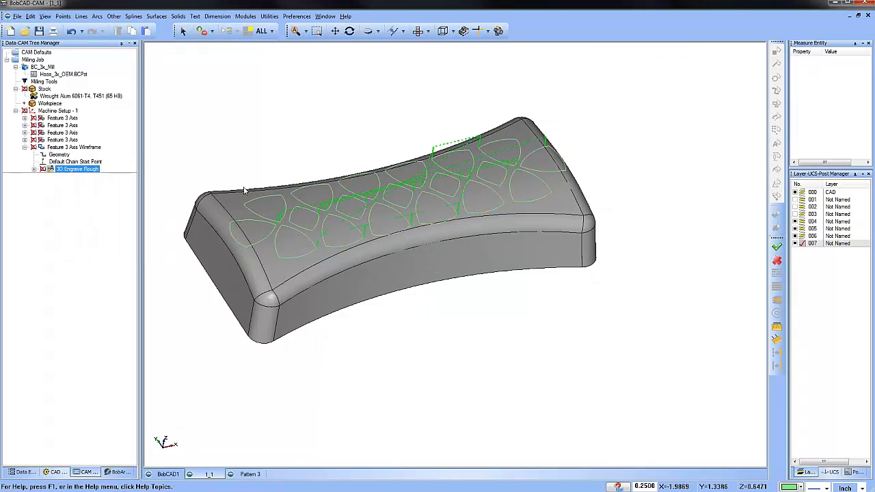
mouse_move(505, 316)
middle_mouse_down()
mouse_move(515, 297)
mouse_move(498, 339)
mouse_move(506, 316)
middle_mouse_up()
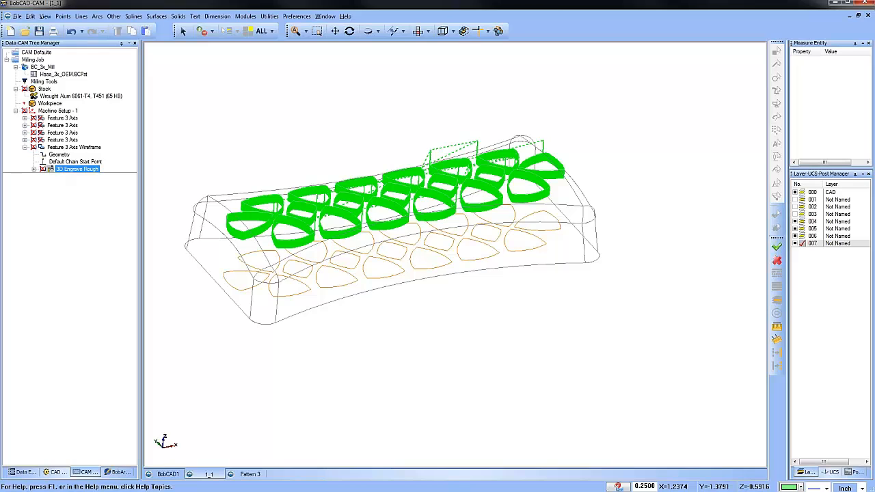
right_click(274, 106)
left_click(305, 123)
left_click(57, 161)
left_click(25, 148)
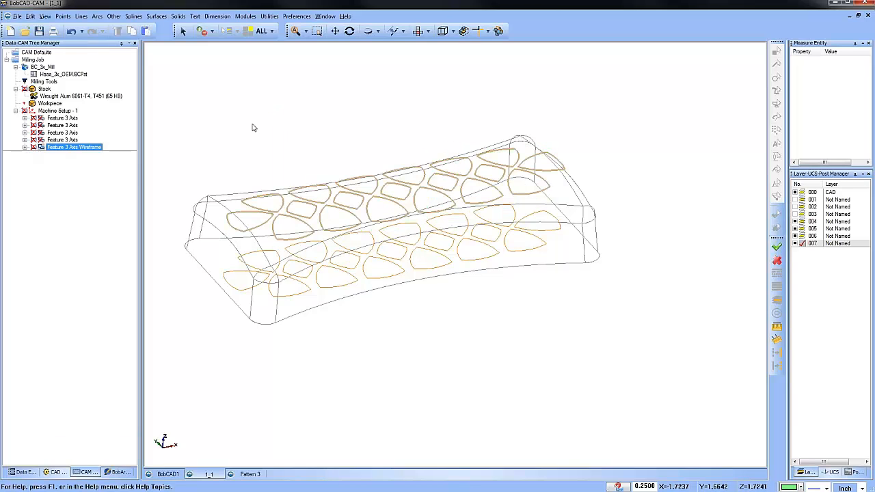
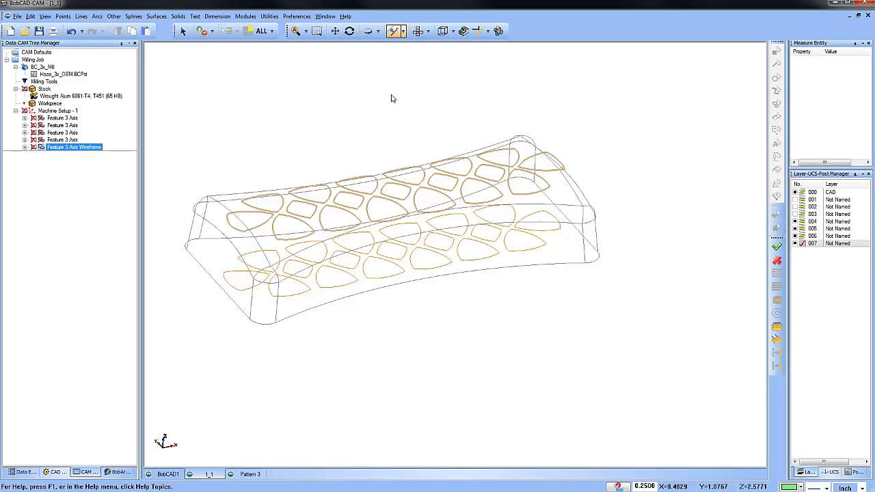
- Clear the toolpath selection and switch off posting for the 3 Axis Wireframe feature
right_click(352, 103)
left_click(384, 118)
scroll(381, 131, "down", 3)
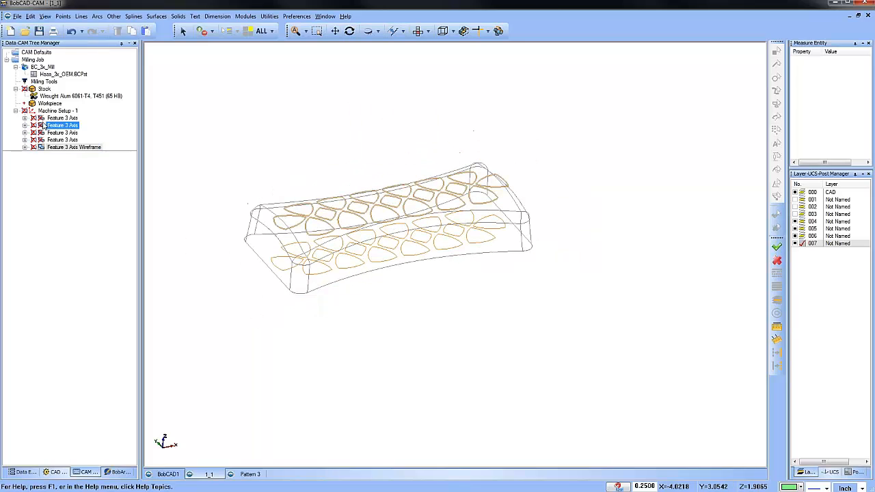
right_click(61, 147)
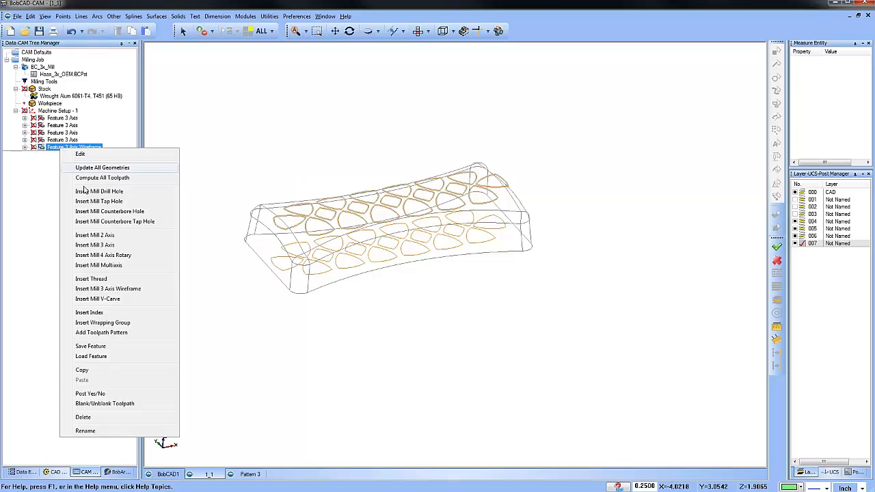
left_click(127, 396)
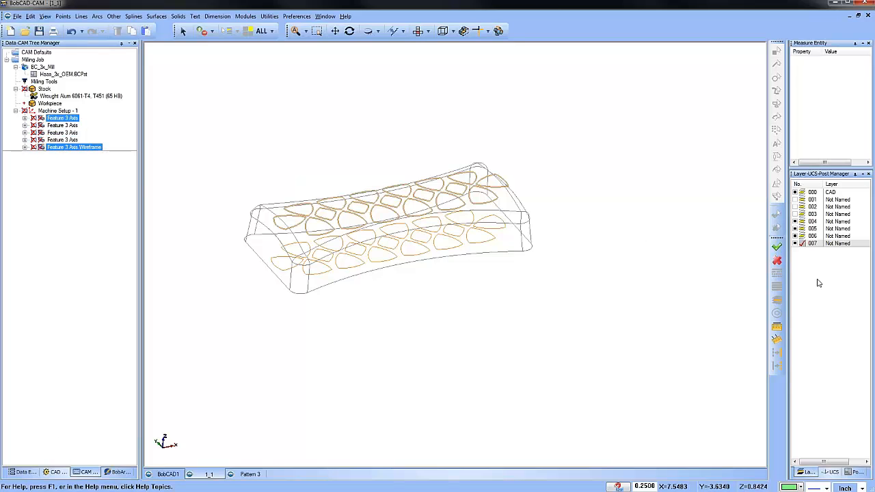
- Add a new layer 008, hide layers 004 through 007 and clear the remaining toolpath display
right_click(833, 245)
left_click(813, 253)
left_click(797, 244)
left_click(796, 244)
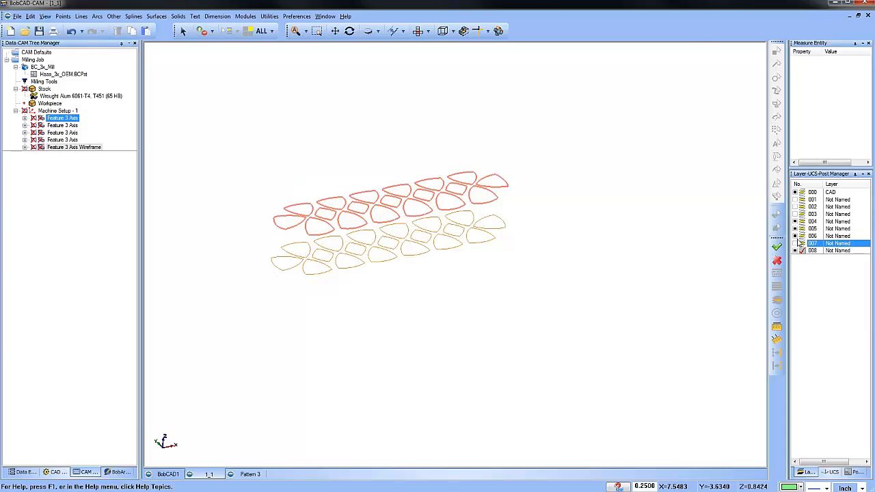
left_click(795, 236)
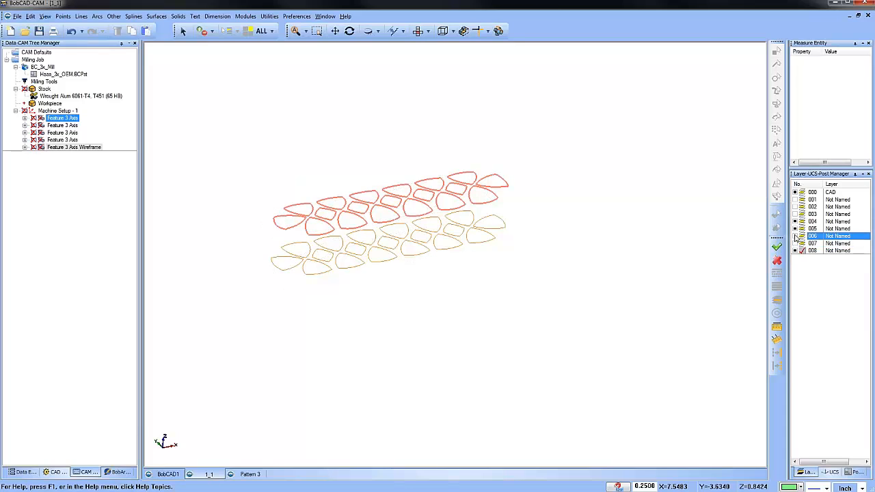
left_click(796, 229)
left_click(796, 222)
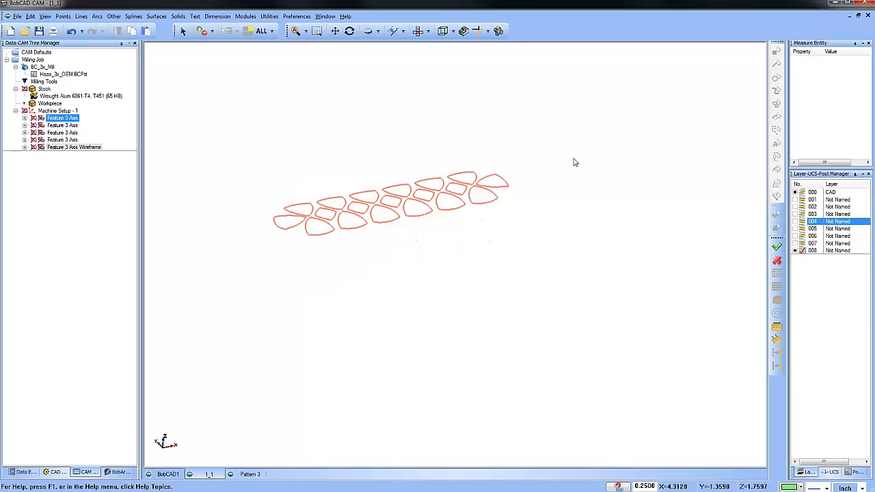
right_click(462, 113)
left_click(494, 128)
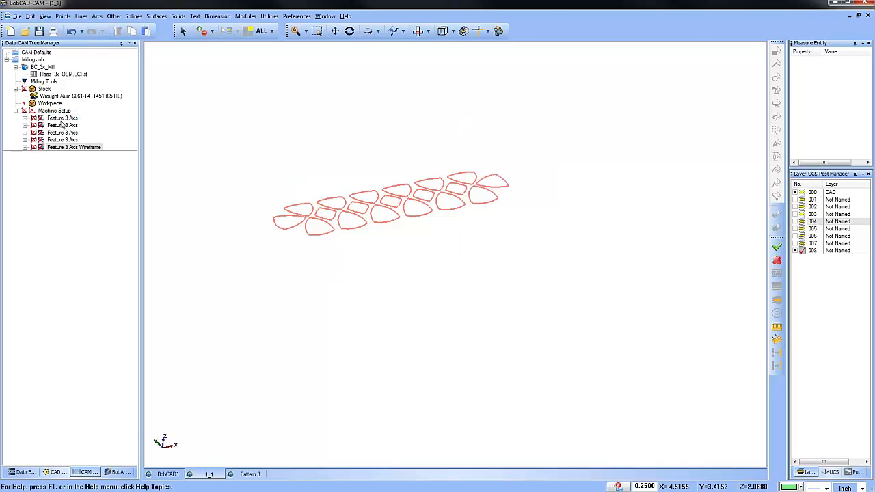
- Check the contents of layers 001 and 002, hide them again and show layers 003, 004, 006 and 007
left_click(795, 200)
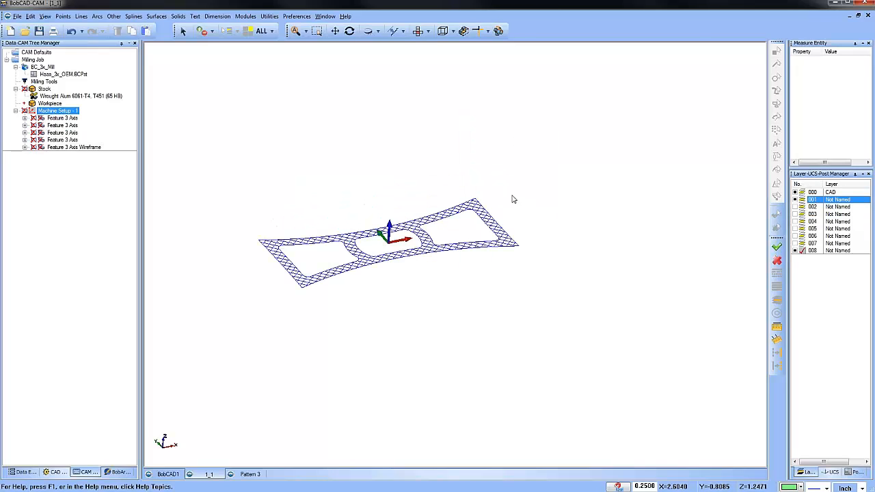
left_click(796, 200)
left_click(795, 207)
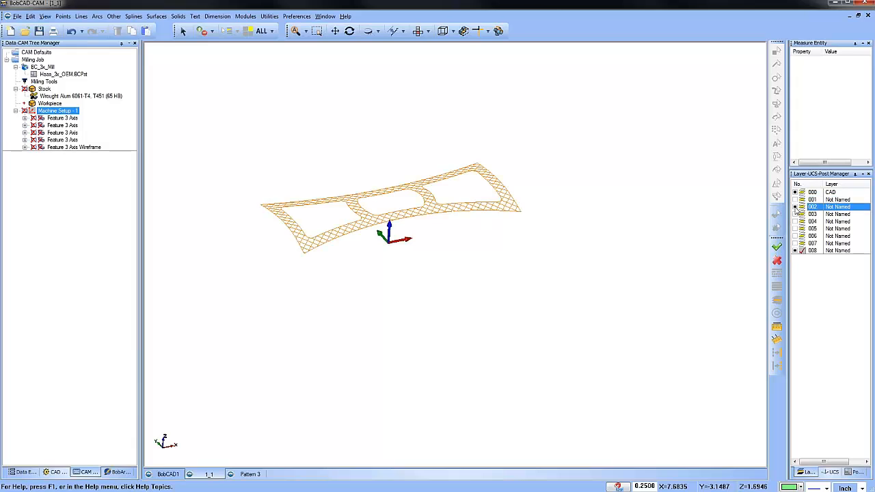
left_click(796, 207)
left_click(796, 213)
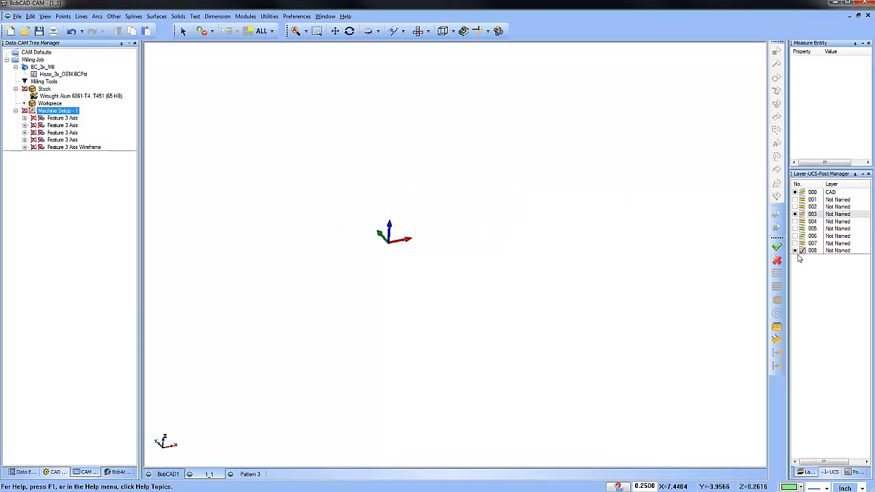
left_click(795, 221)
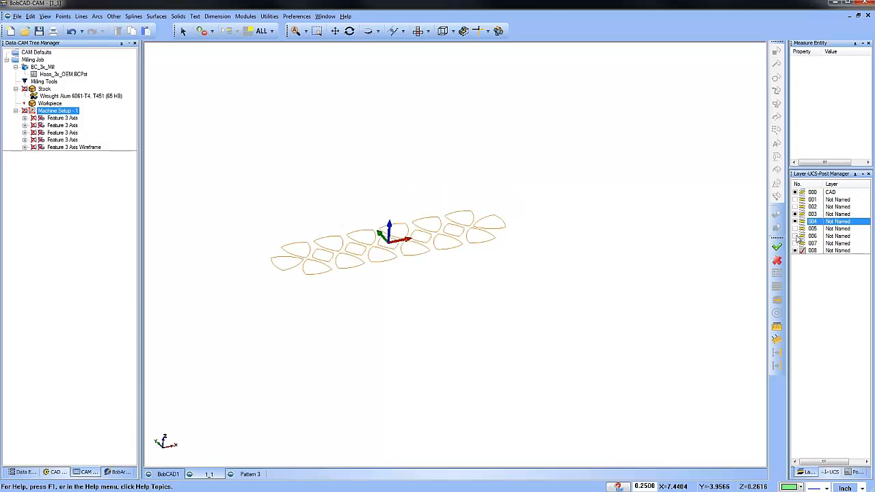
left_click(796, 236)
left_click(796, 243)
- Select all grey body geometry by colour, show layer 001 and move the selection to the activated CAD layer 000
left_click(183, 31)
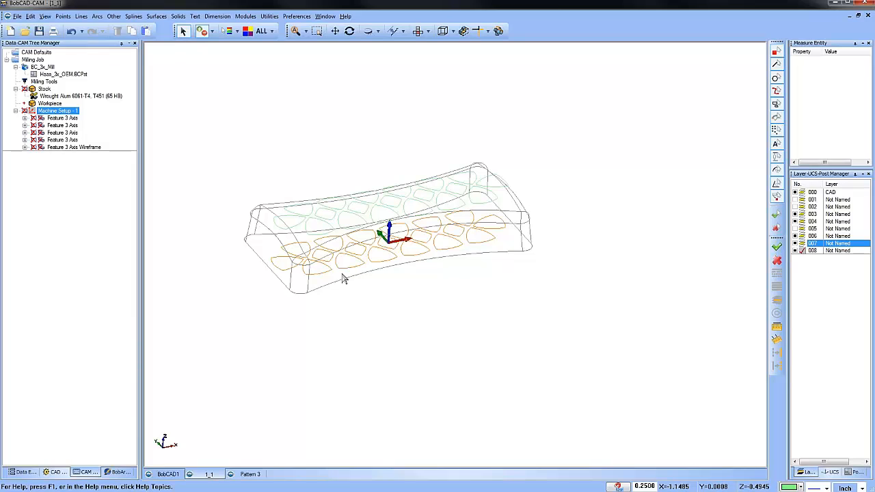
left_click(247, 31)
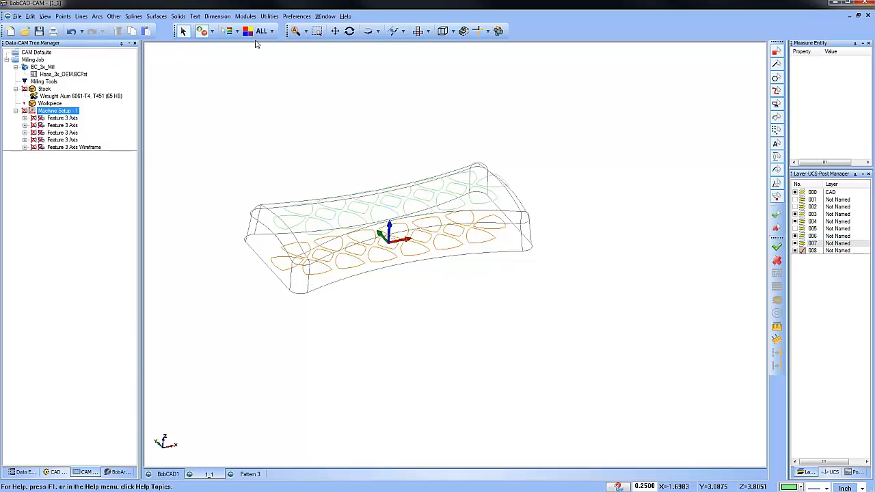
left_click(427, 214)
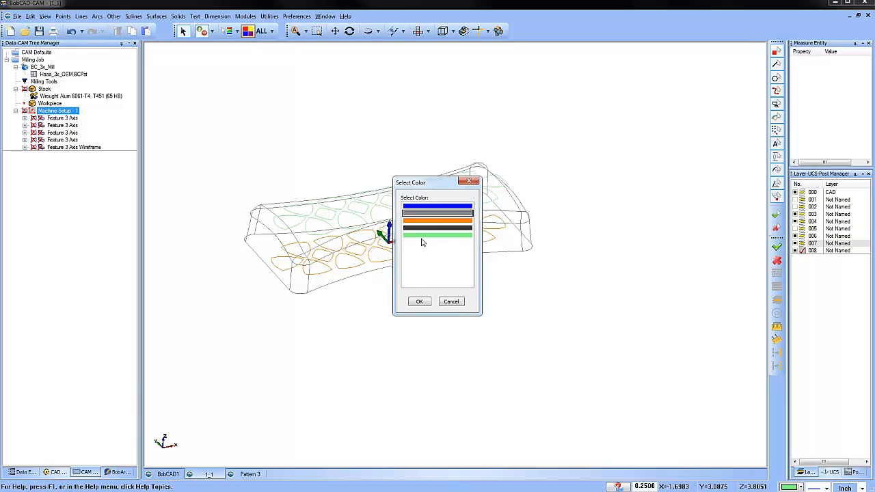
left_click(419, 301)
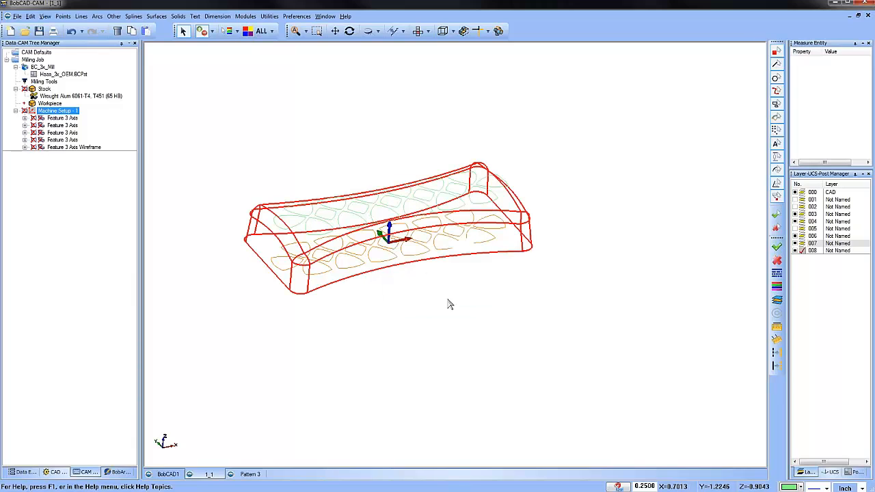
left_click(796, 199)
left_click(801, 193)
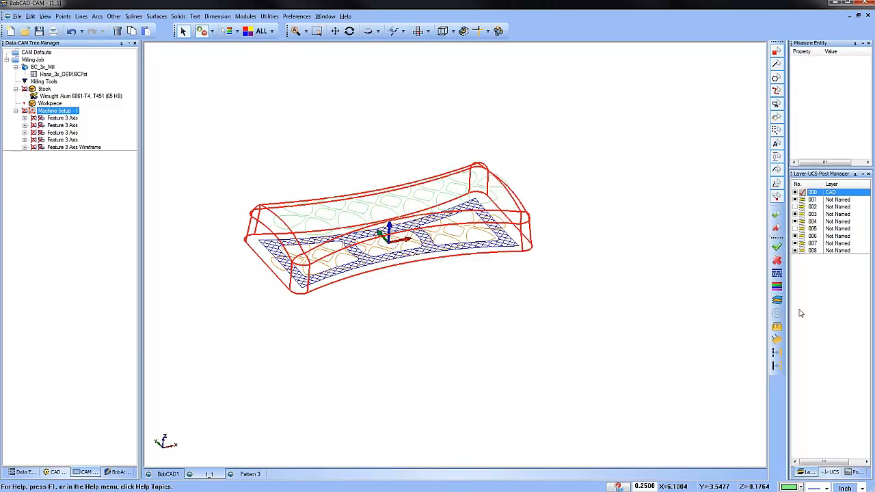
left_click(777, 311)
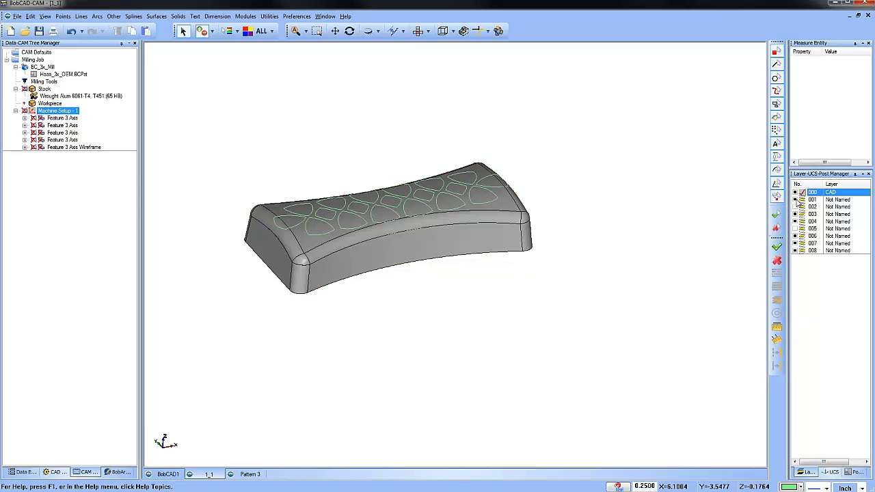
- Hide every layer except CAD layer 000 and refresh the display of the shaded body
left_click(796, 200)
left_click(794, 214)
left_click(795, 222)
left_click(794, 236)
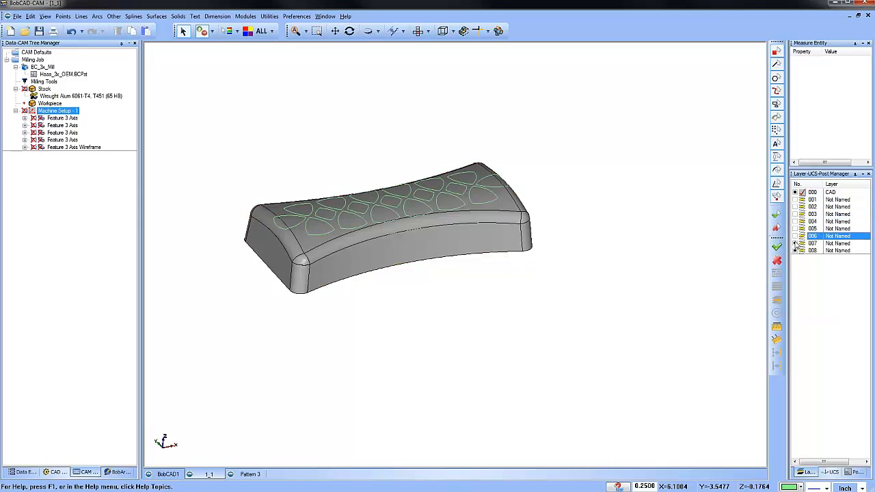
left_click(795, 243)
left_click(795, 251)
right_click(516, 109)
left_click(551, 126)
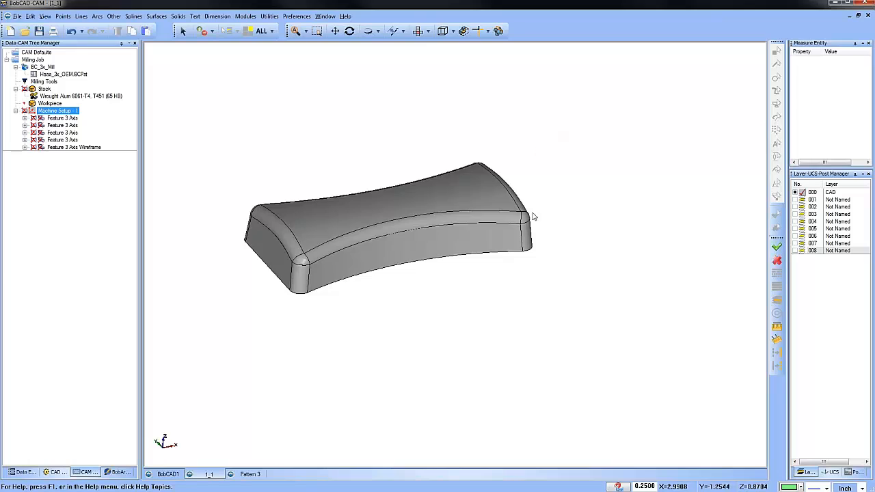
- Show the body from the top and add a Mill 3 Axis feature to Machine Setup - 1
left_click_drag(533, 216, 529, 255)
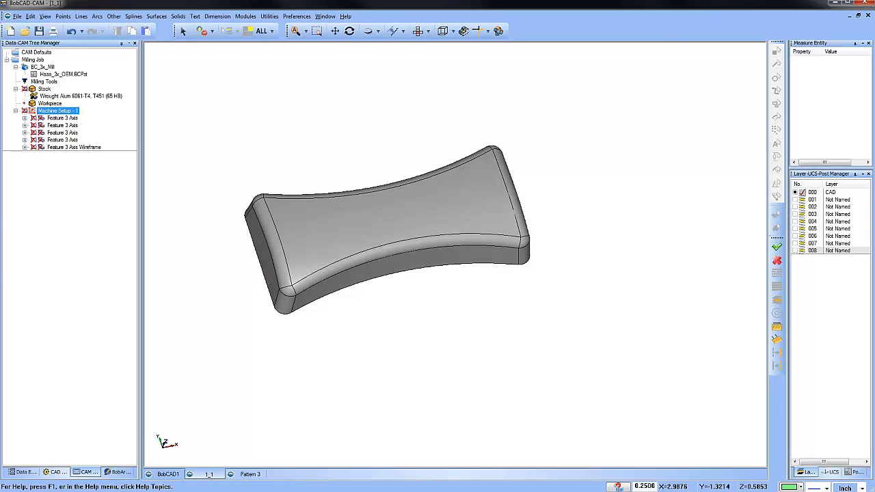
left_click(418, 30)
left_click(45, 104)
left_click(52, 110)
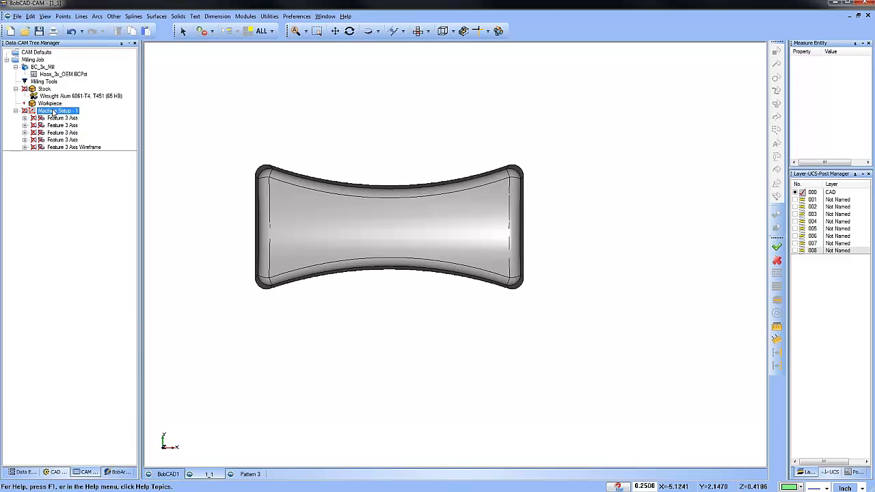
right_click(52, 111)
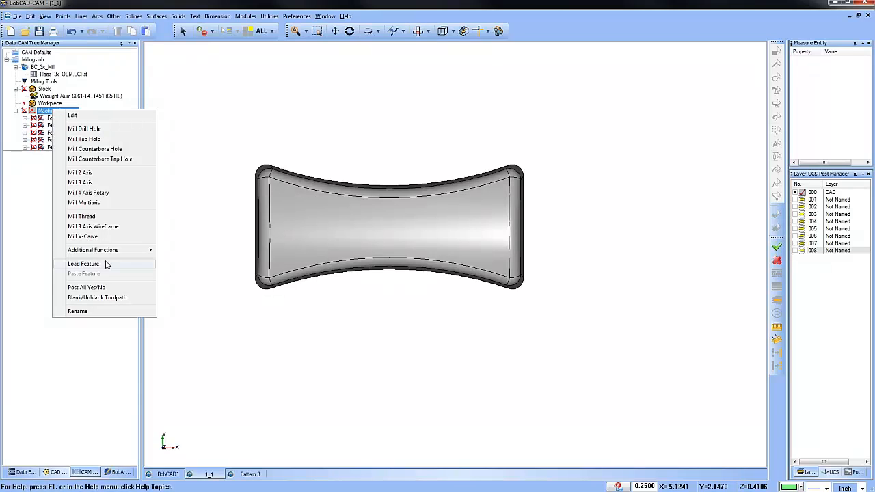
left_click(117, 183)
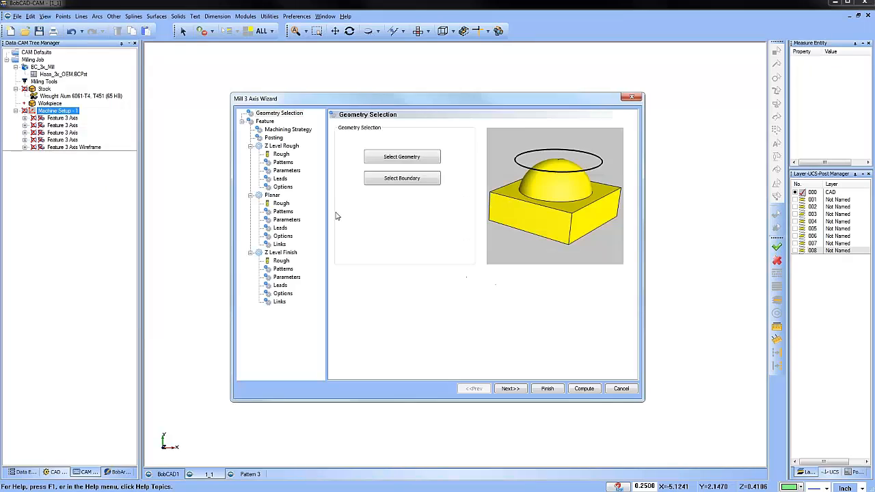
- Choose Project Curves as the new feature's machining strategy and open its Rough tool settings
left_click(287, 129)
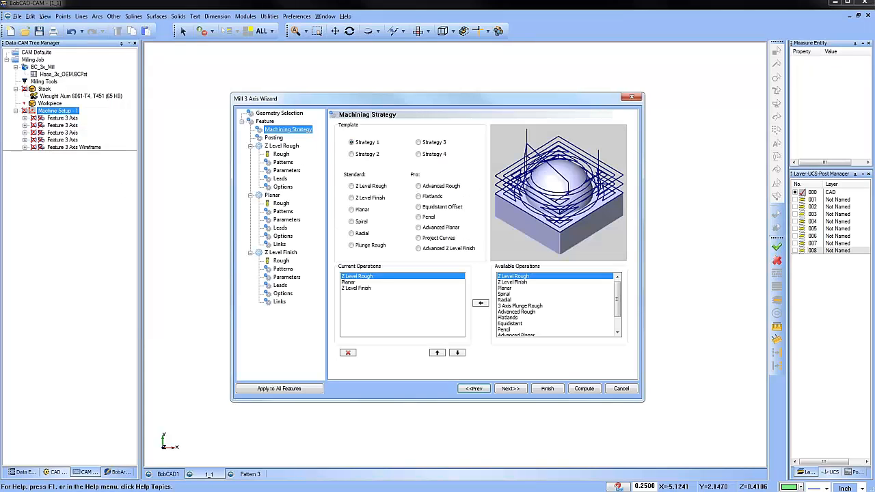
left_click(419, 239)
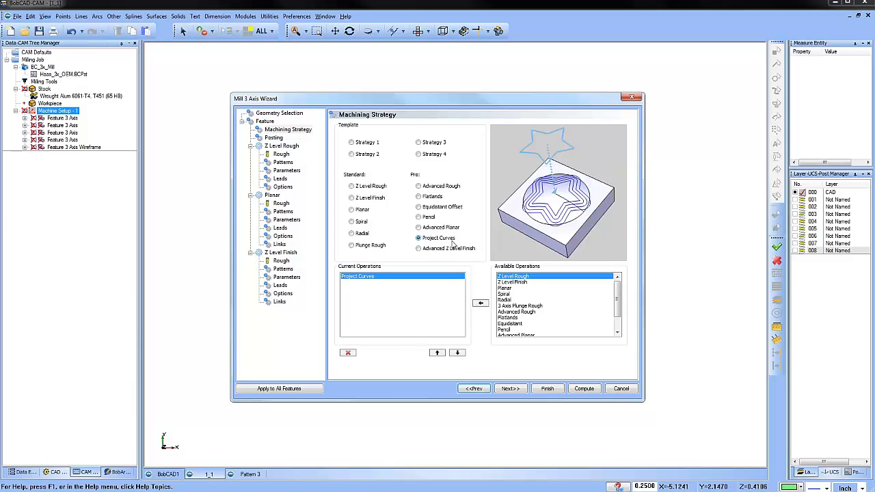
left_click(511, 389)
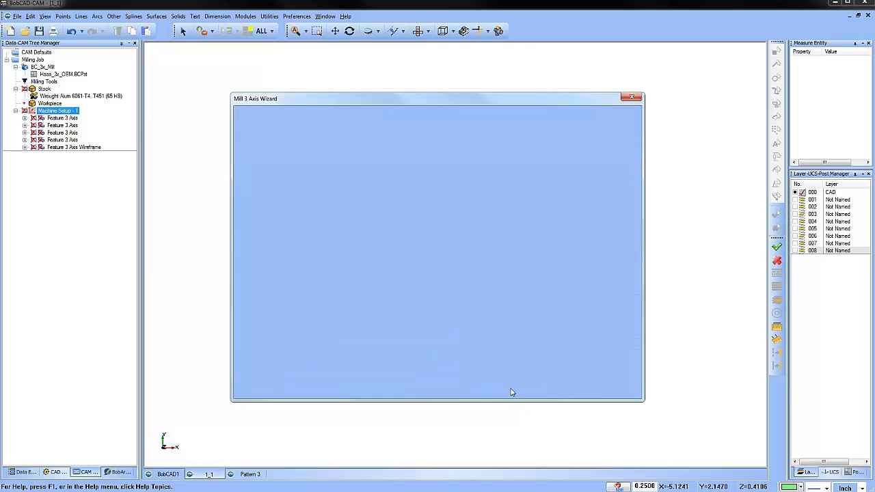
left_click(282, 155)
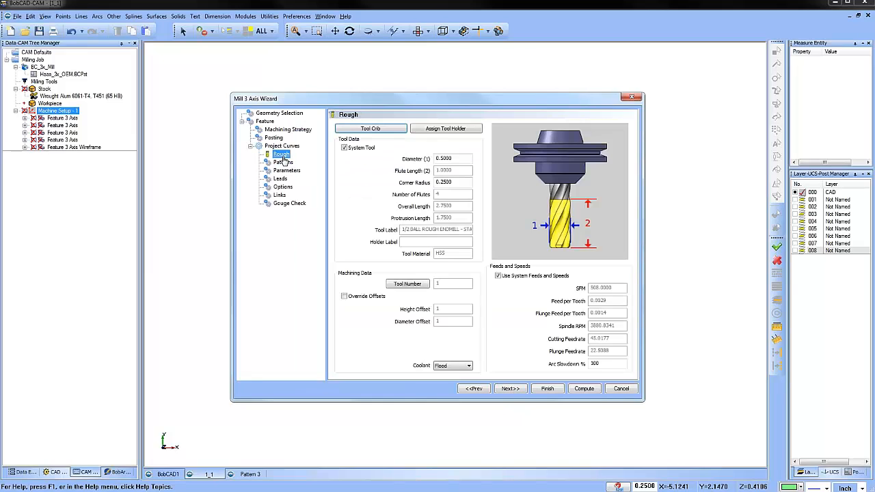
- Set the Project Curves Allowance XYZ to -0.015, finish the wizard and highlight the new feature's geometry
left_click(283, 162)
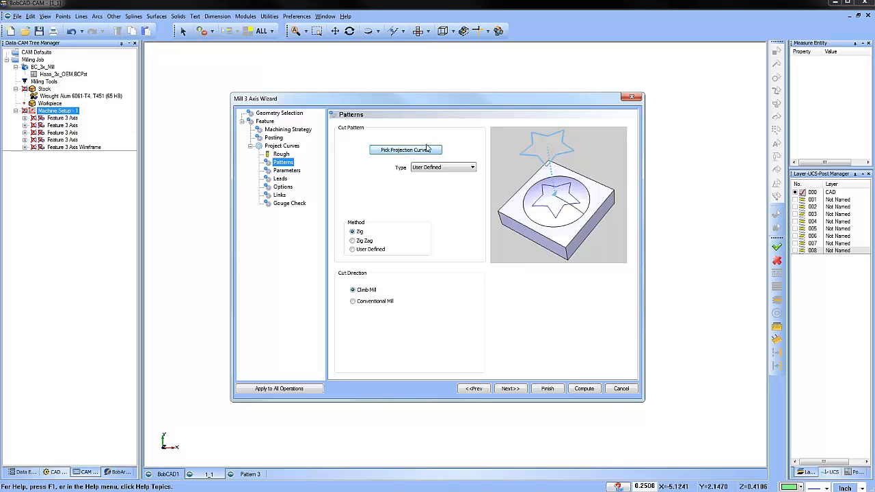
left_click(286, 170)
left_click(459, 237)
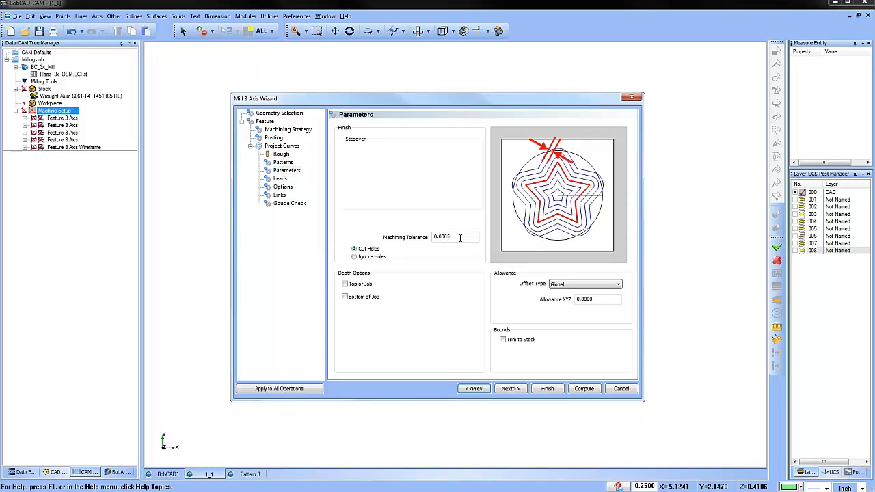
left_click_drag(620, 299, 496, 300)
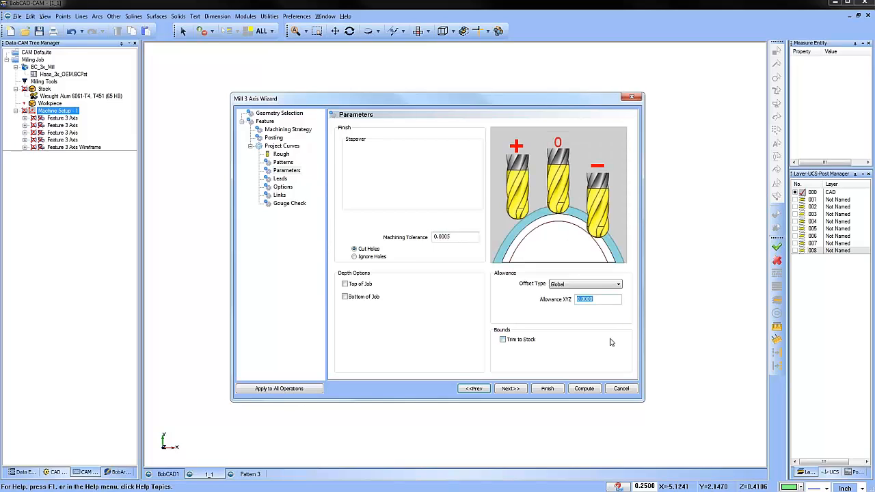
type("-.015")
left_click(548, 388)
left_click(75, 169)
left_click(66, 161)
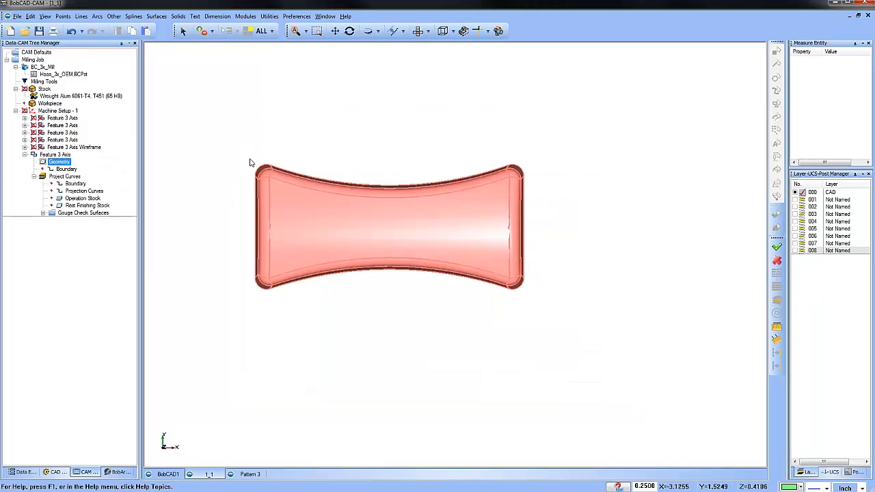
- Draw a fitted S-shaped spline lengthwise across the body in the top view, extending past both ends
left_click(418, 32)
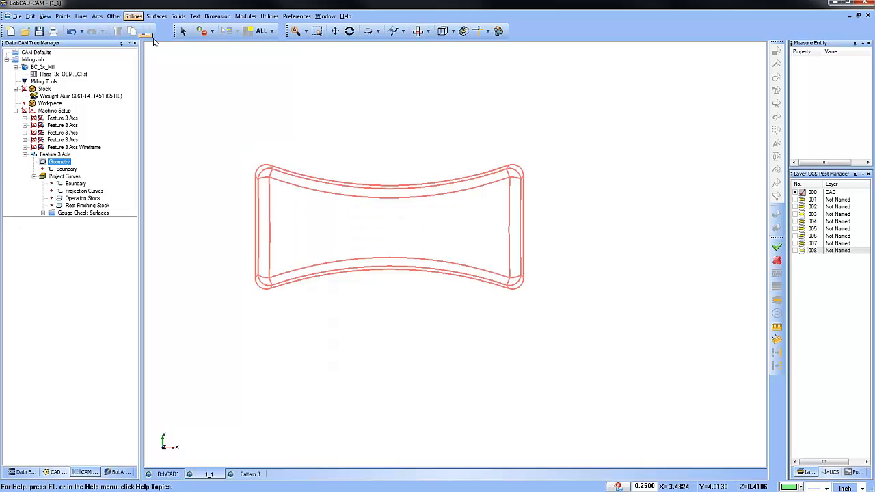
left_click(133, 17)
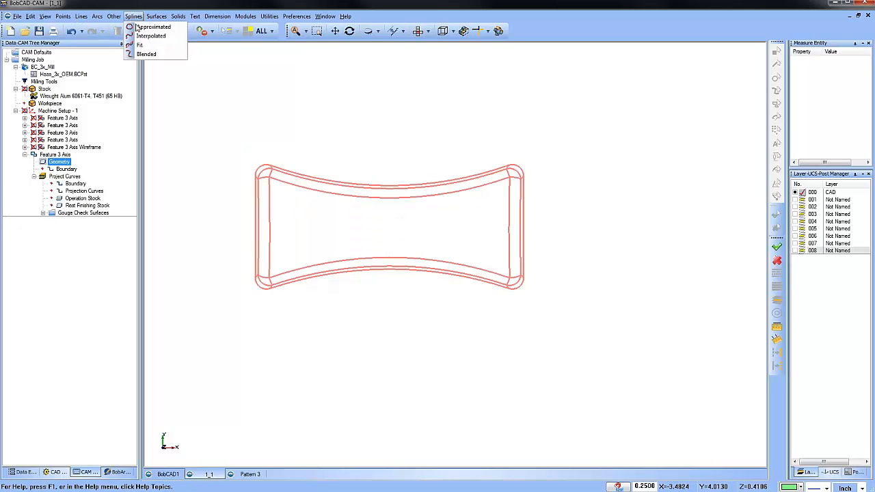
left_click(151, 46)
left_click(222, 260)
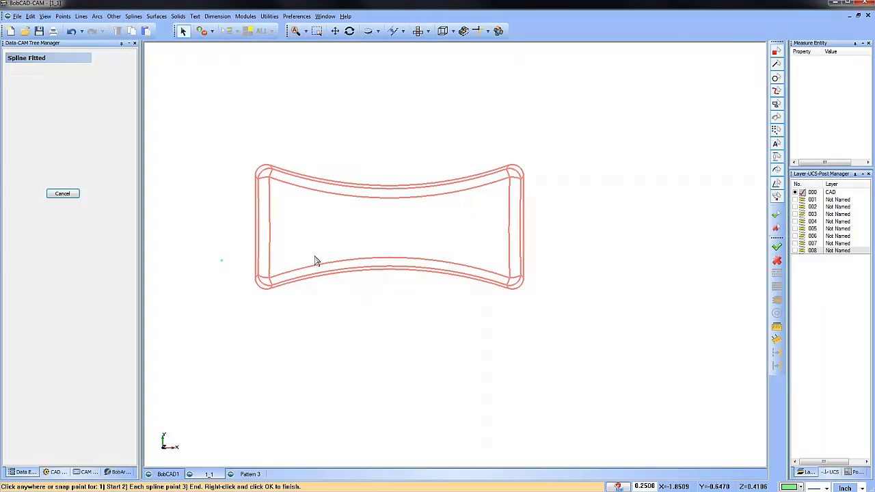
left_click(322, 260)
left_click(355, 216)
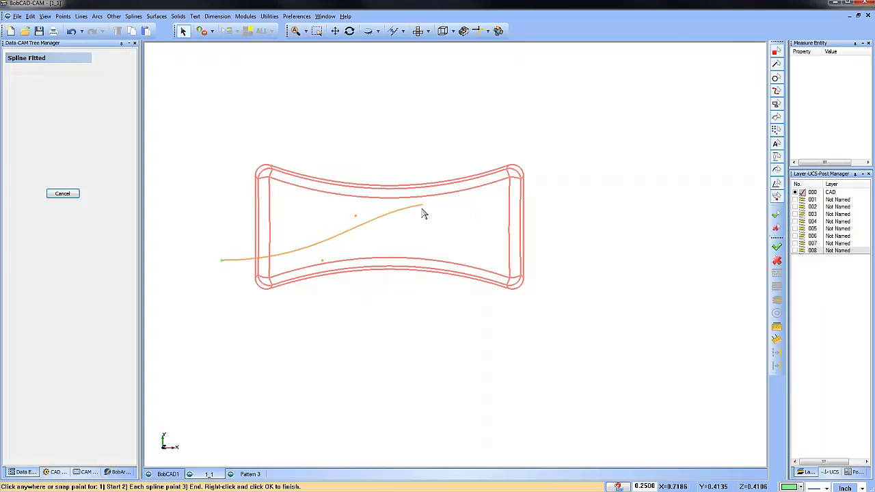
left_click(422, 205)
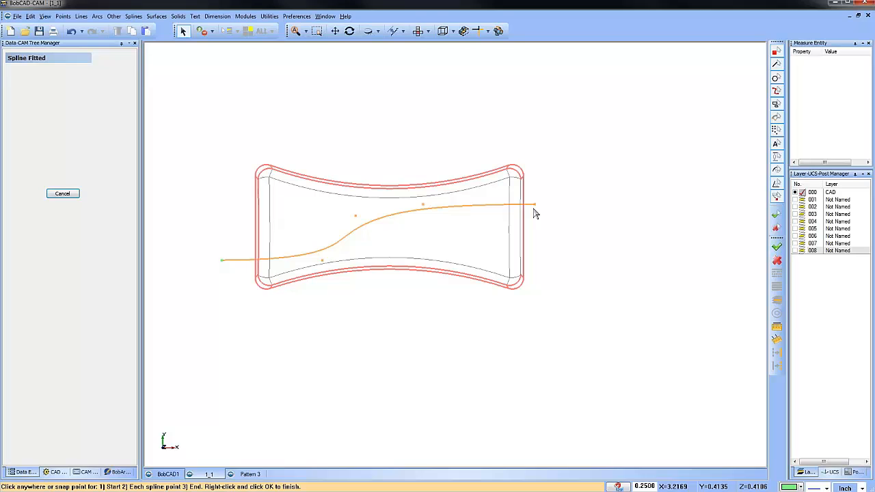
right_click(370, 116)
left_click(403, 134)
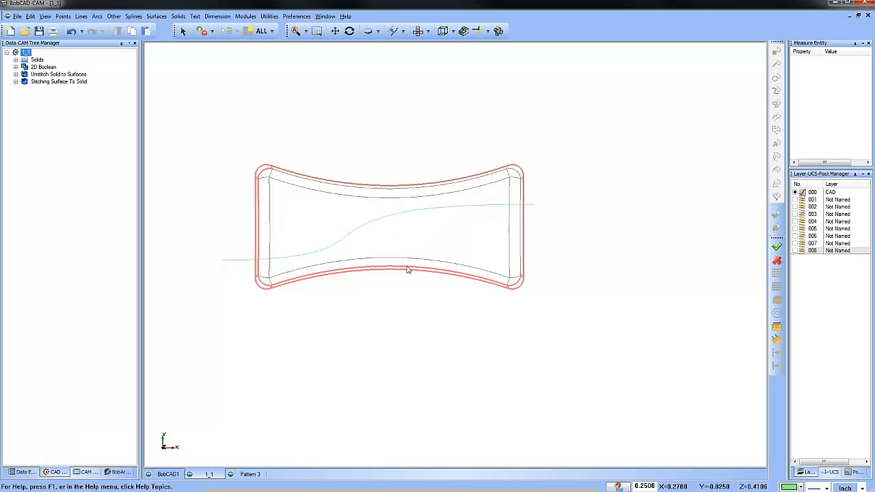
- Recolour the new spline bright blue
middle_click_drag(408, 270, 425, 320)
left_click(183, 32)
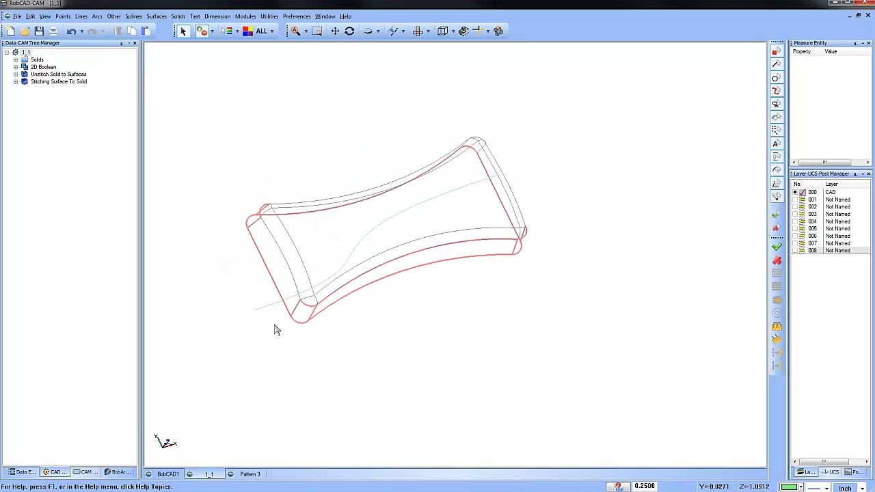
left_click(272, 304)
left_click(796, 486)
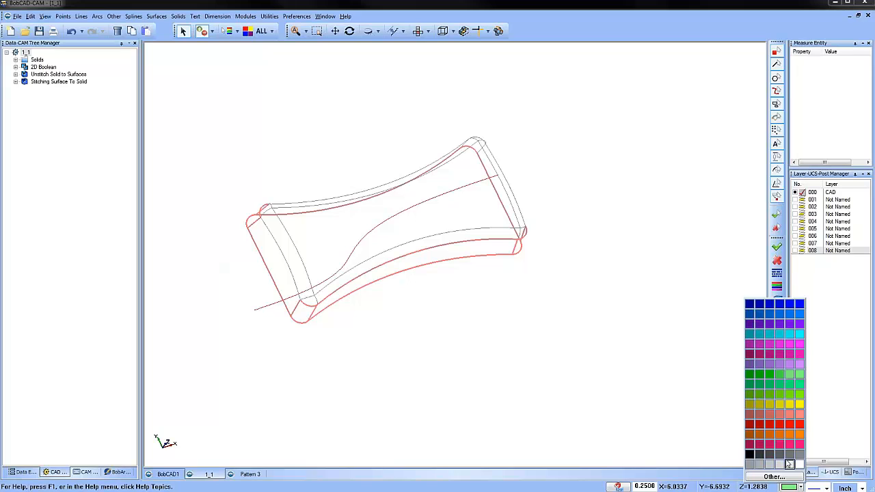
left_click(799, 304)
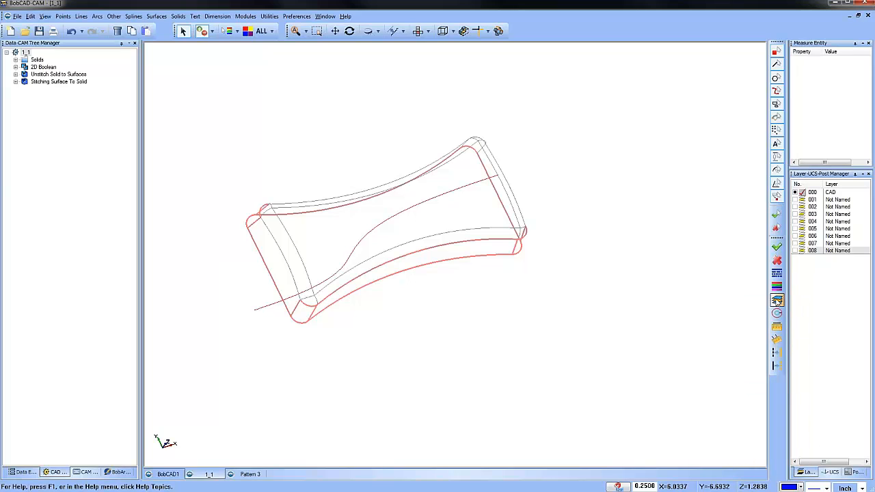
left_click(777, 290)
mouse_move(568, 271)
middle_mouse_down()
mouse_move(523, 312)
mouse_move(467, 334)
mouse_move(417, 305)
mouse_move(401, 326)
mouse_move(411, 299)
middle_mouse_up()
key("Escape")
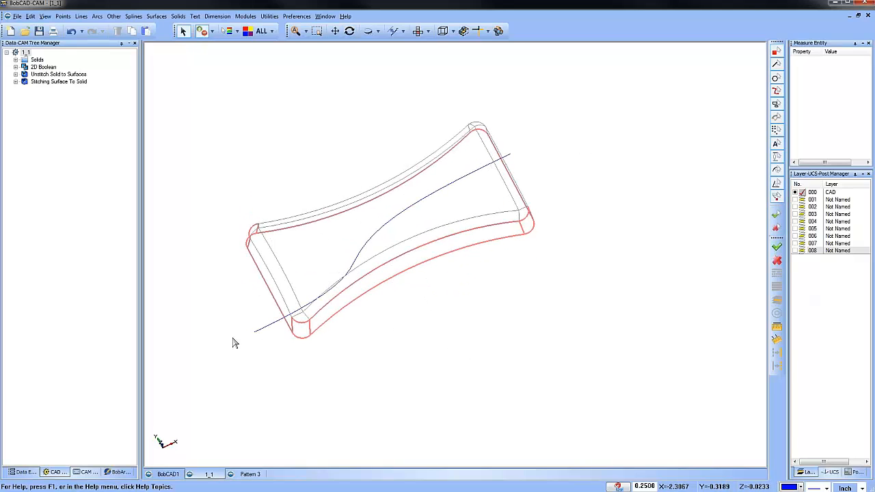
- Assign the blue spline as the projection curve of the new Project Curves operation
left_click(87, 471)
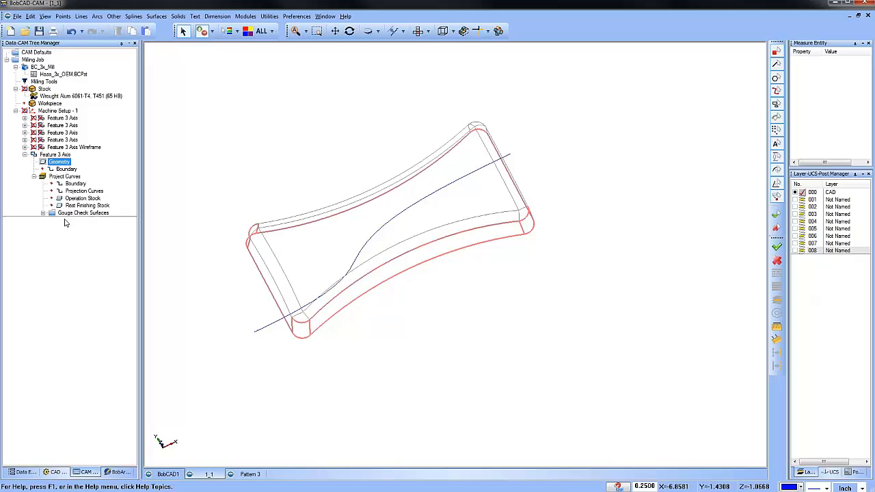
left_click(84, 192)
right_click(83, 195)
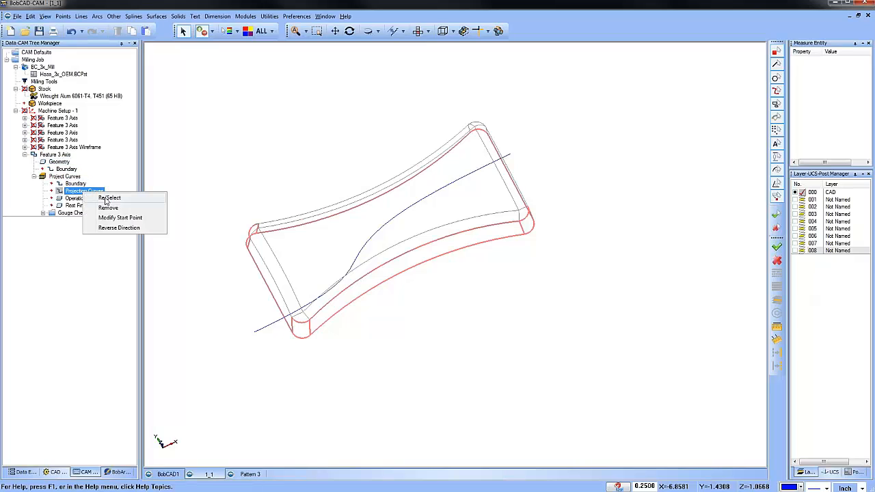
left_click(107, 198)
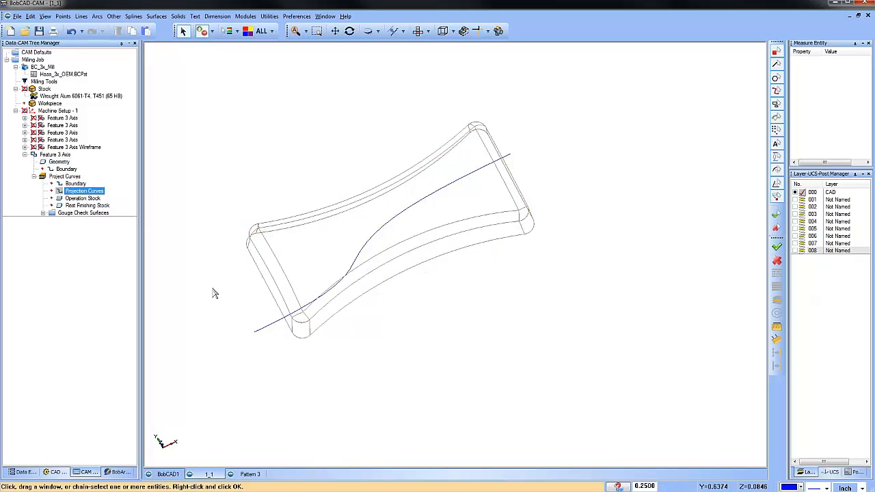
left_click(267, 327, "shift")
key("space")
- Compute the Project Curves toolpath and examine how it follows the body's surface and ends from the back and at an angle
right_click(67, 177)
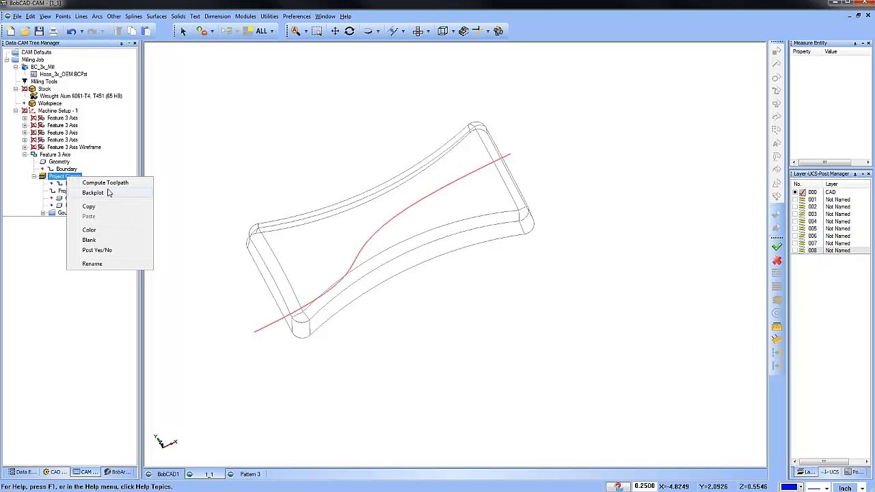
left_click(106, 183)
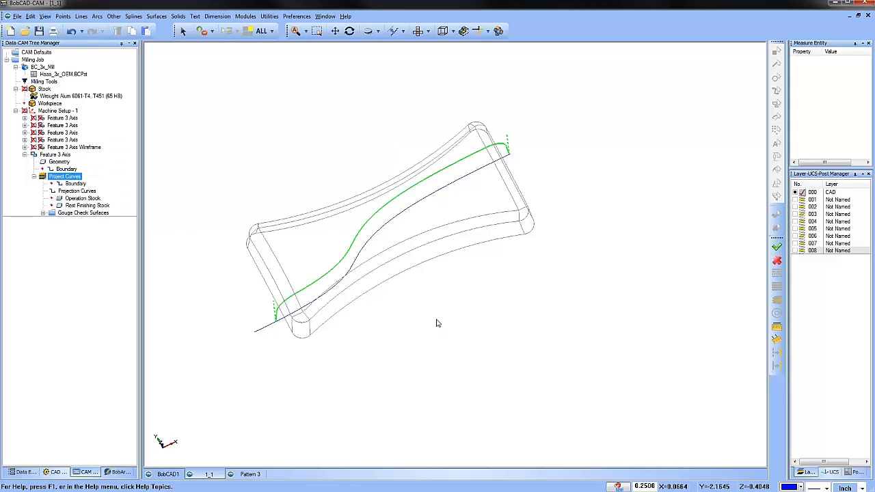
mouse_move(441, 346)
middle_mouse_down()
mouse_move(444, 293)
mouse_move(437, 303)
mouse_move(459, 298)
mouse_move(355, 305)
mouse_move(434, 300)
mouse_move(450, 310)
middle_mouse_up()
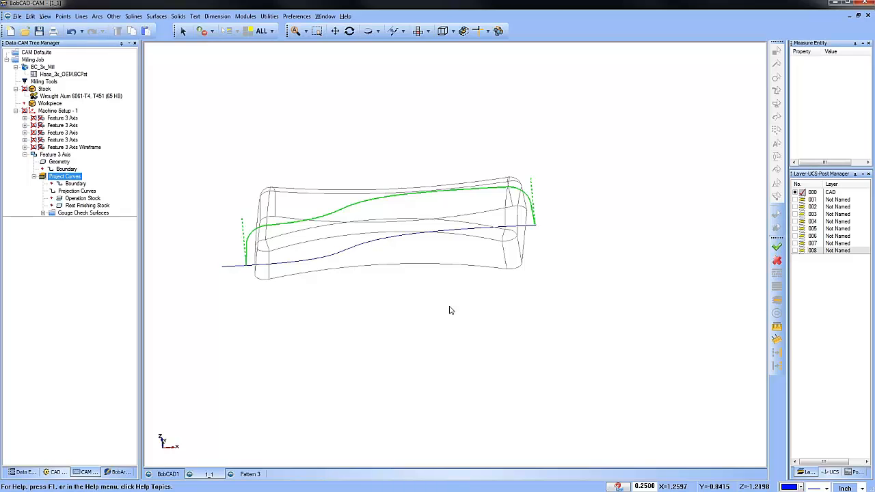
left_click(428, 32)
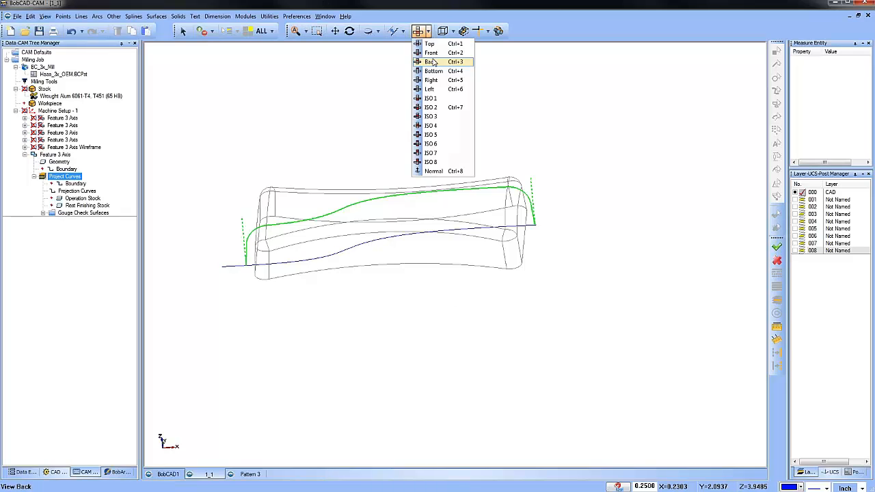
left_click(432, 62)
scroll(246, 182, "up", 5)
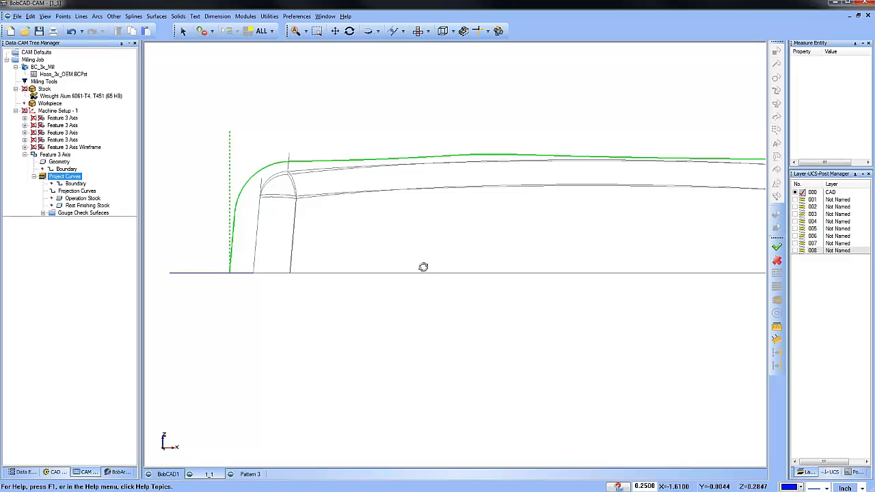
middle_click_drag(424, 268, 499, 296)
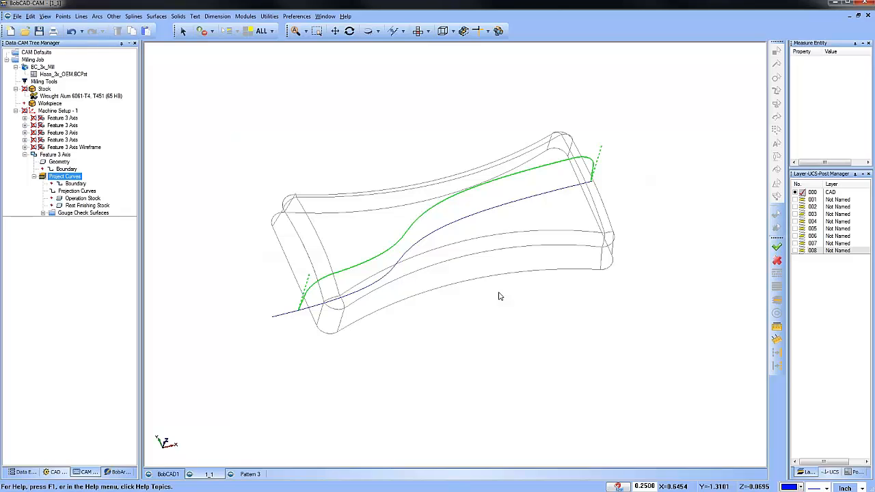
middle_click_drag(527, 332, 516, 295)
- Enable the feature's Bottom of Job limit, pick the depth 0.6715 from a point on the body's edge and recompute the toolpath
left_click(49, 169)
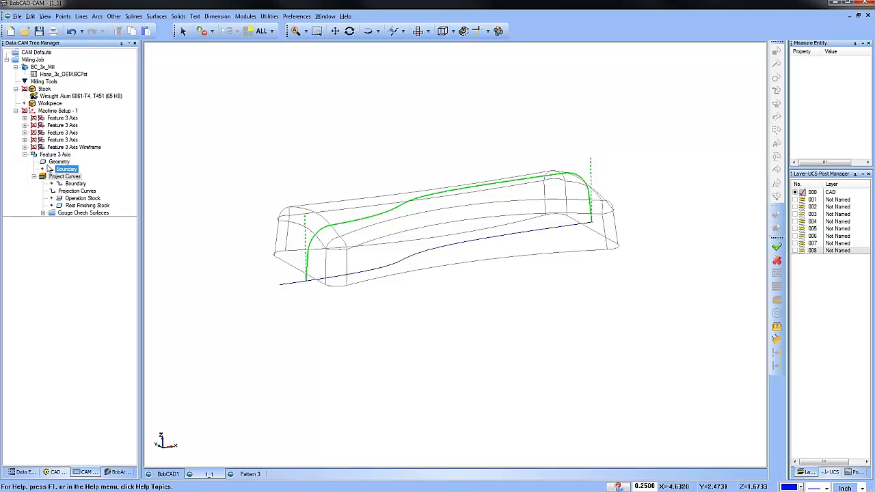
right_click(50, 154)
left_click(67, 171)
left_click(287, 163)
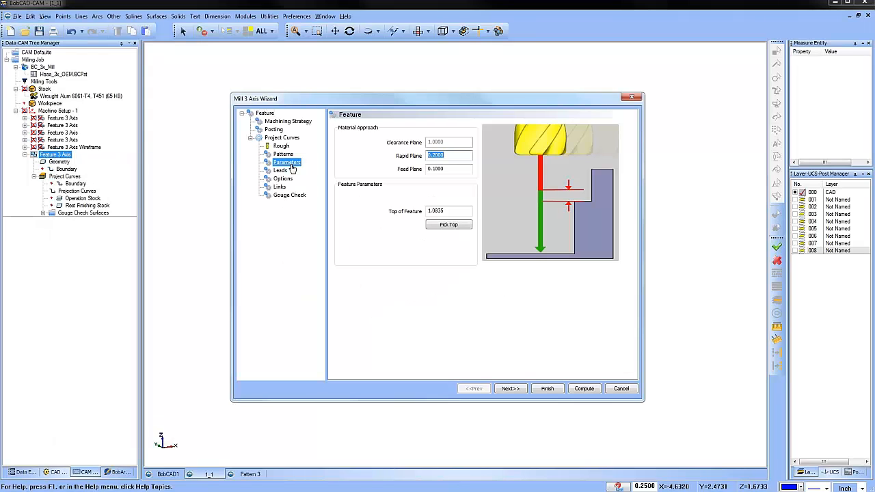
left_click(345, 296)
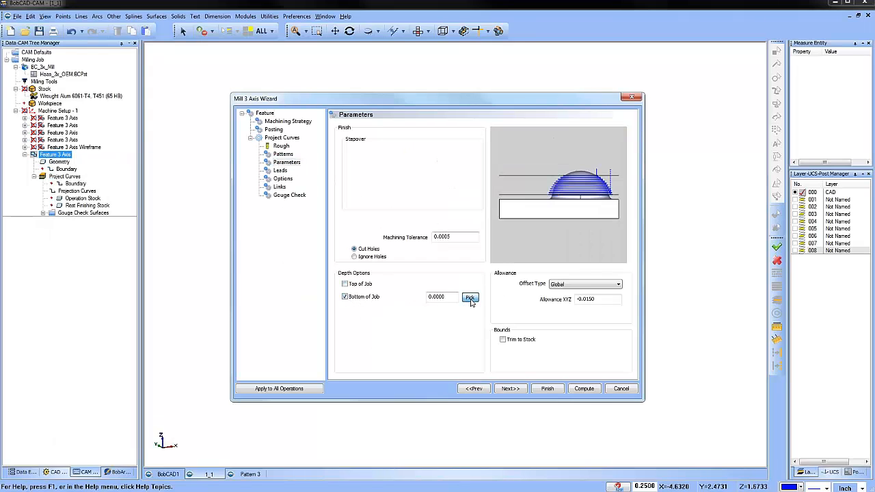
left_click(470, 298)
left_click(335, 252)
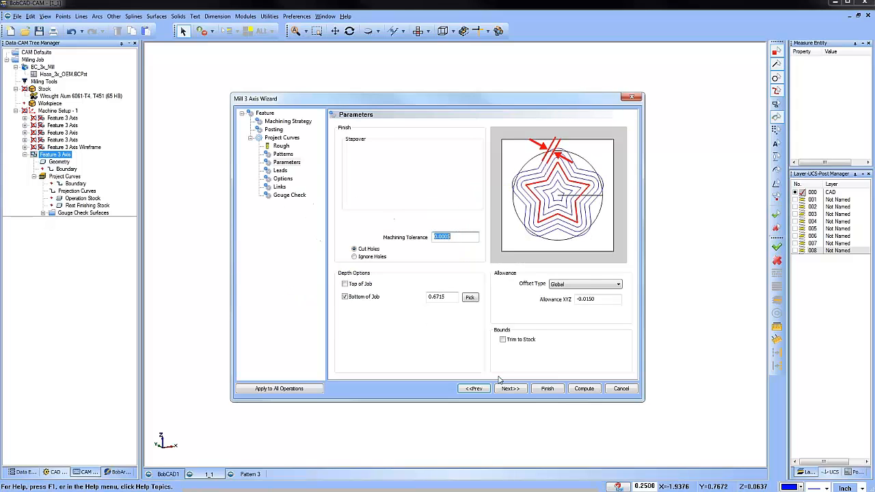
left_click(584, 389)
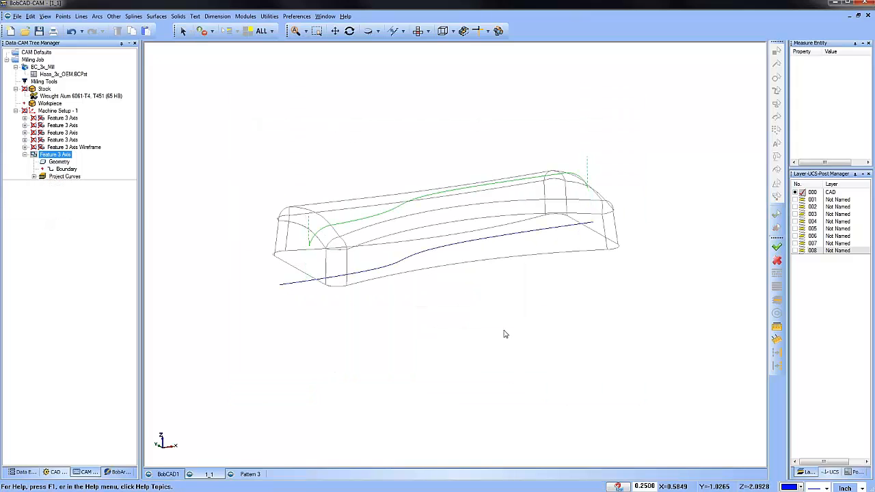
mouse_move(503, 330)
middle_mouse_down()
mouse_move(451, 333)
mouse_move(496, 338)
middle_mouse_up()
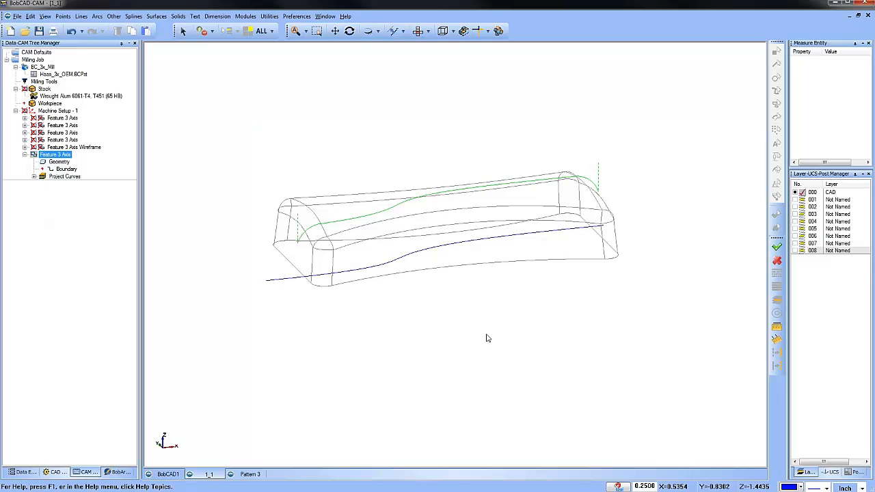
- Change the Project Curves lead-in to Vertical Tangent and recompute the toolpath
double_click(85, 169)
left_click(280, 171)
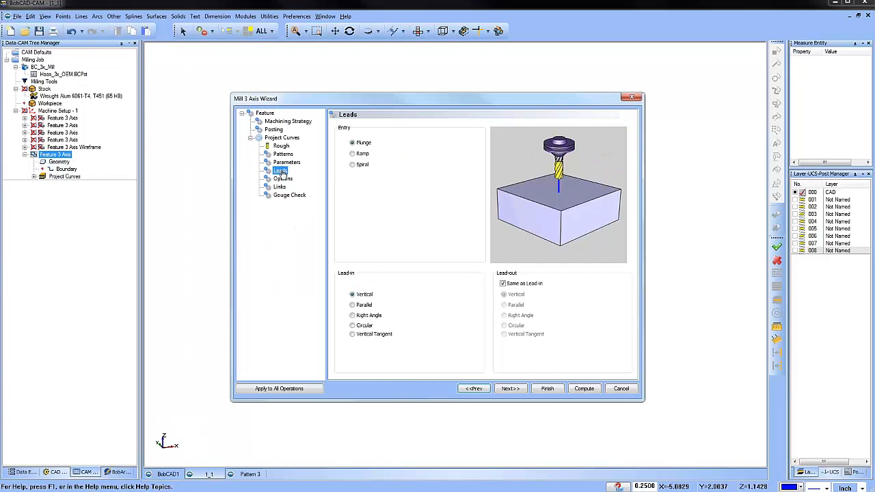
left_click(352, 333)
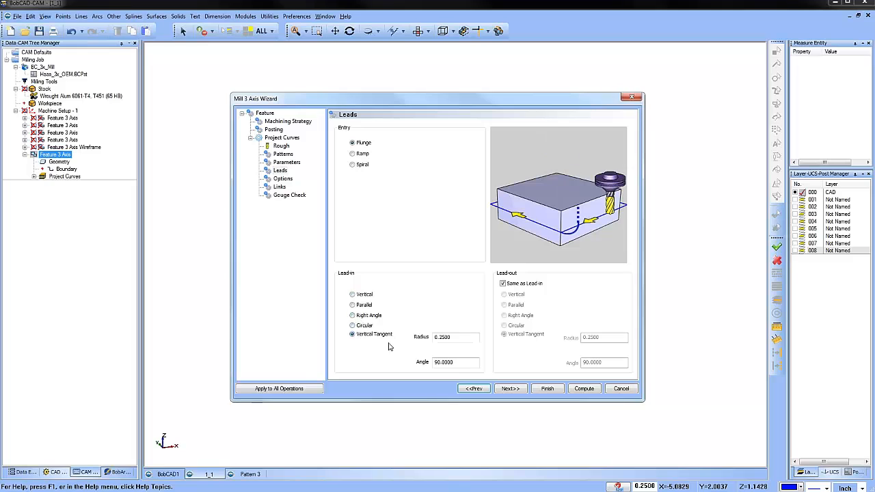
left_click(585, 389)
mouse_move(507, 294)
middle_mouse_down()
mouse_move(437, 289)
mouse_move(517, 303)
mouse_move(496, 303)
mouse_move(496, 328)
mouse_move(496, 307)
middle_mouse_up()
- Set the Project Curves pattern type to Offset with step direction Both, using 10 cuts on the left and 10 on the right
right_click(59, 155)
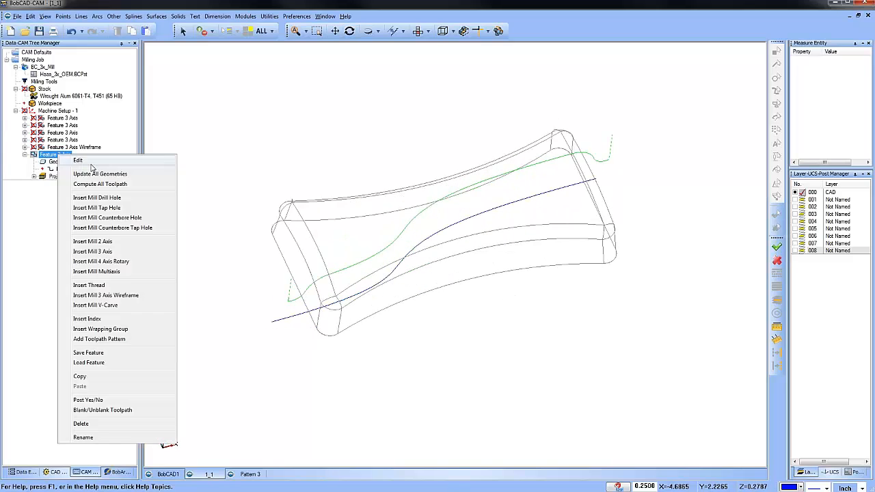
left_click(89, 161)
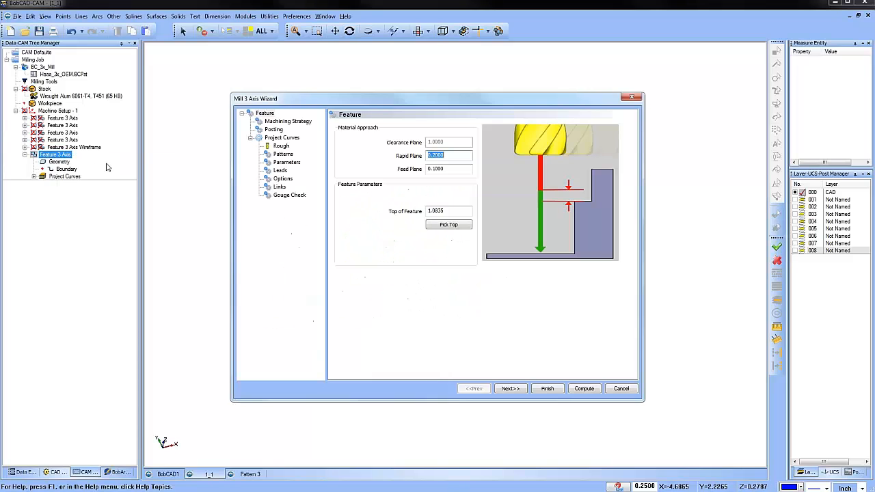
left_click(289, 156)
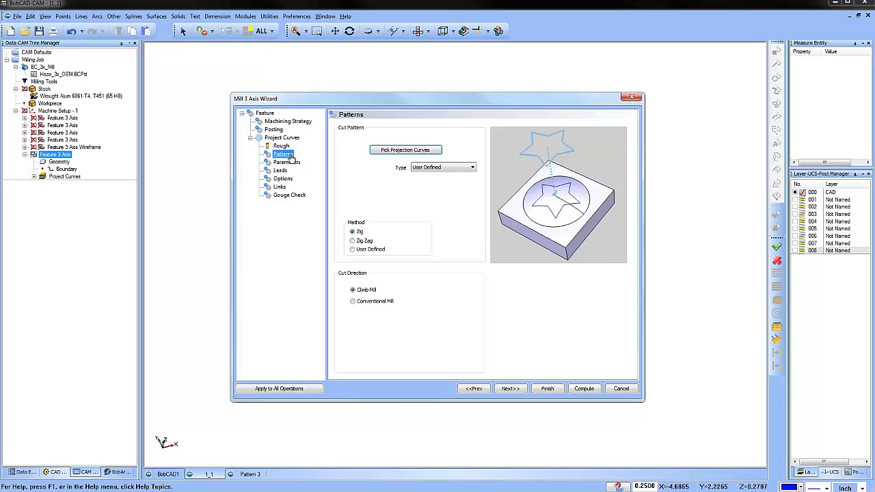
left_click(453, 169)
left_click(452, 179)
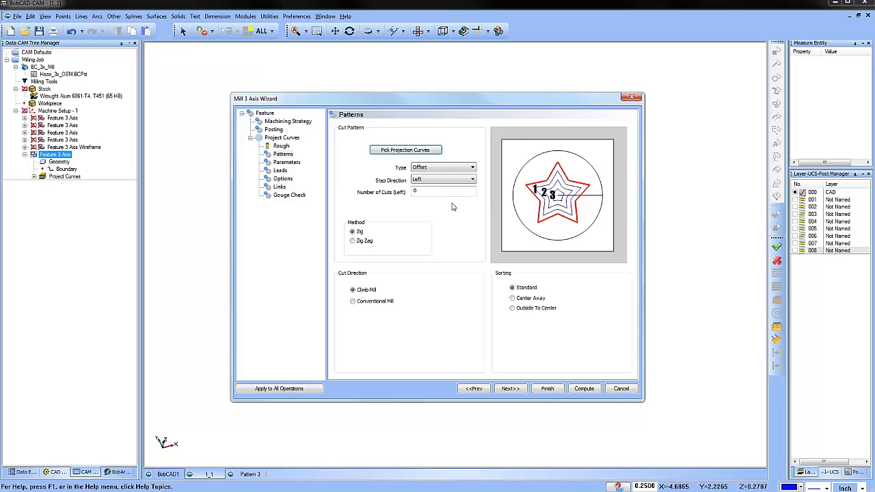
left_click(439, 179)
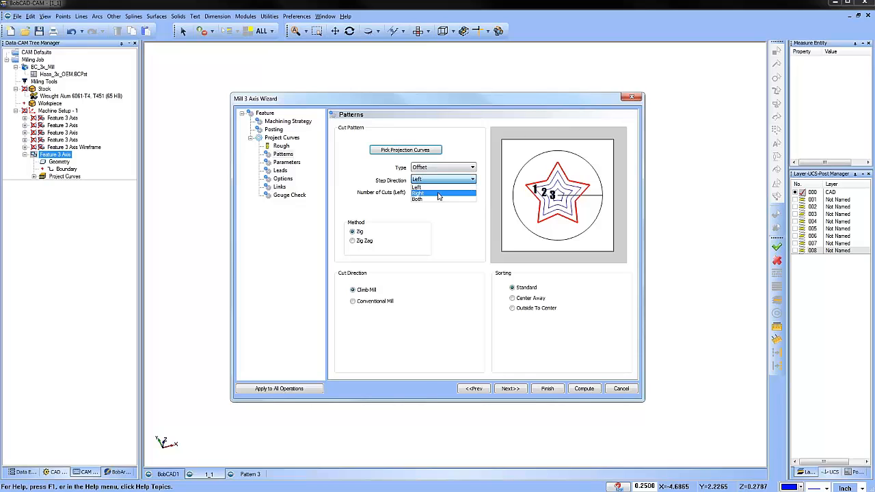
left_click(438, 199)
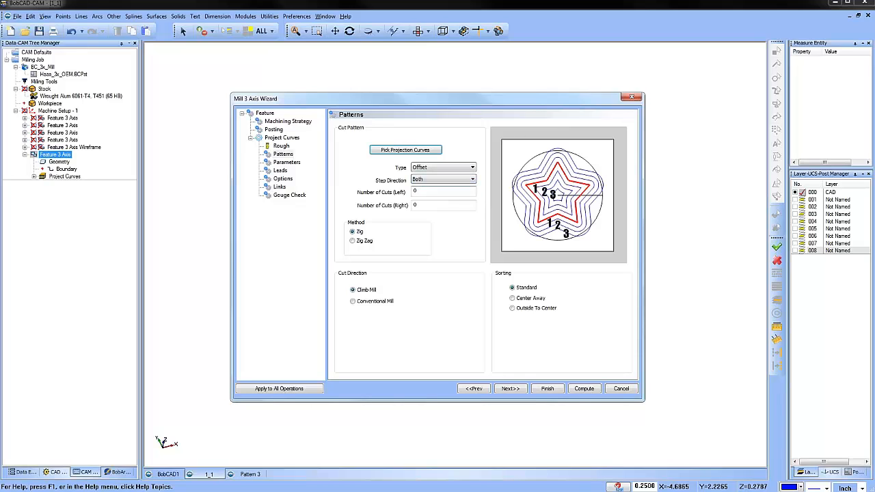
type("1")
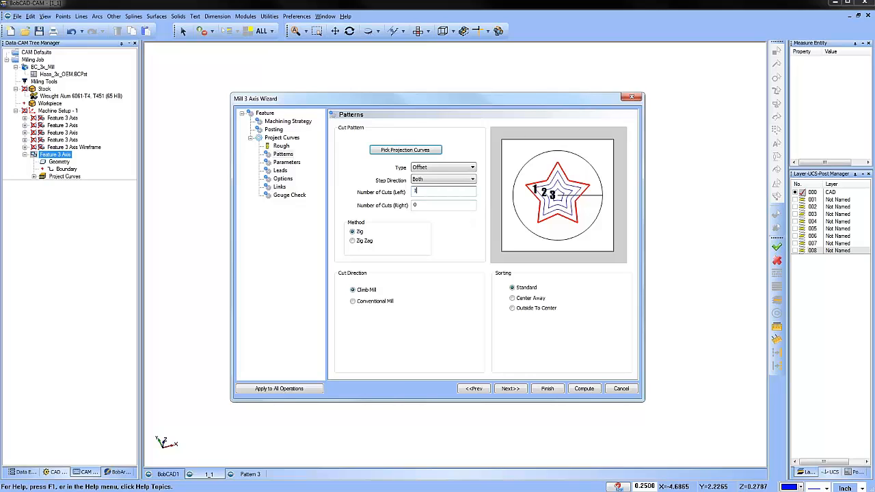
type("0")
key("Tab")
type("10")
key("Tab")
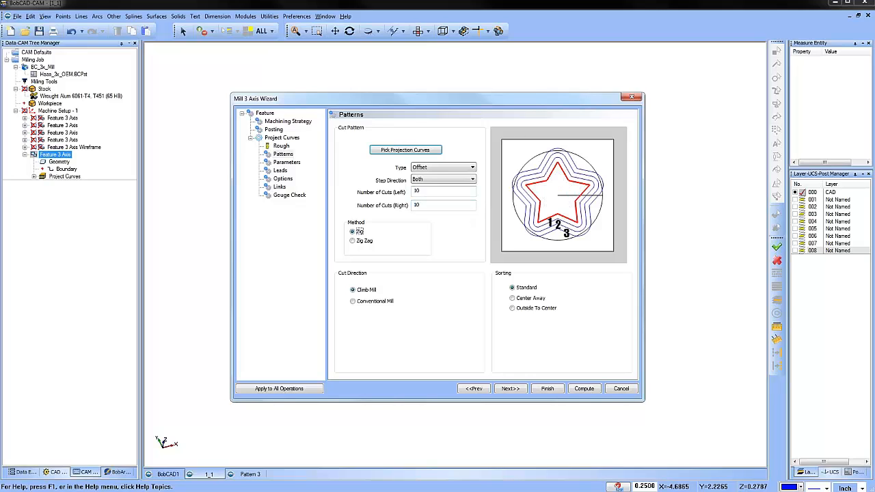
- Set the Project Curves stepover to 0.25, compute the offset toolpath and inspect it over the body
left_click(287, 161)
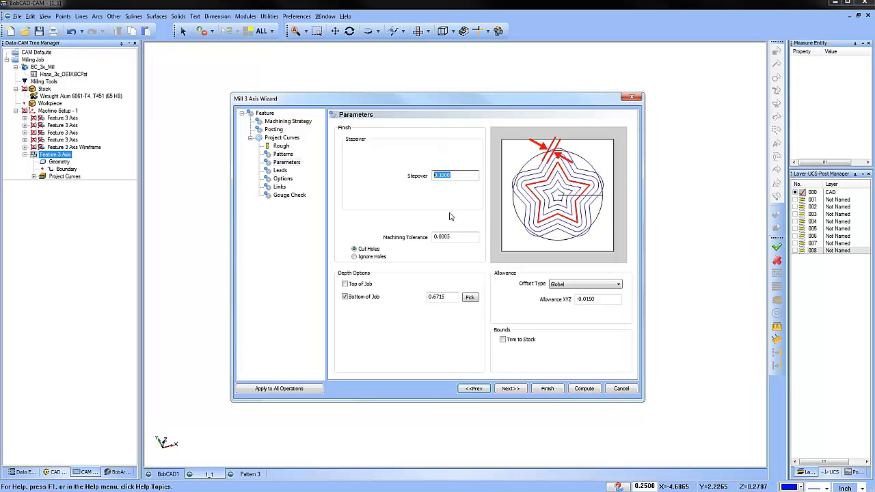
type(".25")
left_click(580, 391)
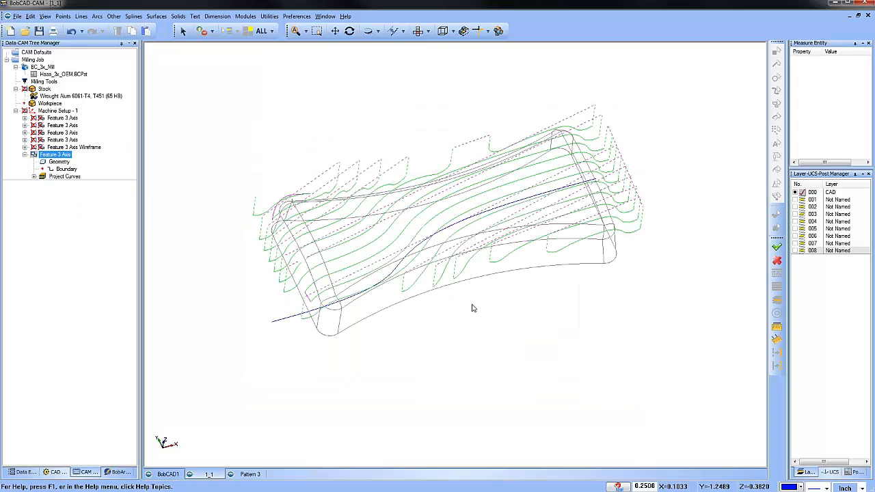
key("ctrl+w")
mouse_move(519, 330)
middle_mouse_down()
mouse_move(513, 308)
mouse_move(482, 326)
mouse_move(410, 342)
mouse_move(499, 310)
mouse_move(529, 326)
middle_mouse_up()
key("ctrl+w")
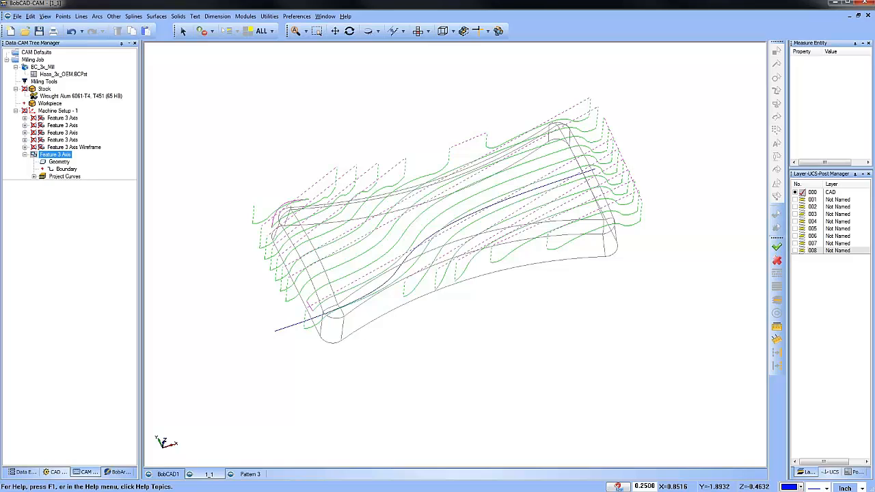
- Simulate the offset Project Curves toolpath, inspect the grooves cut into the body, and exit the simulation
left_click(250, 17)
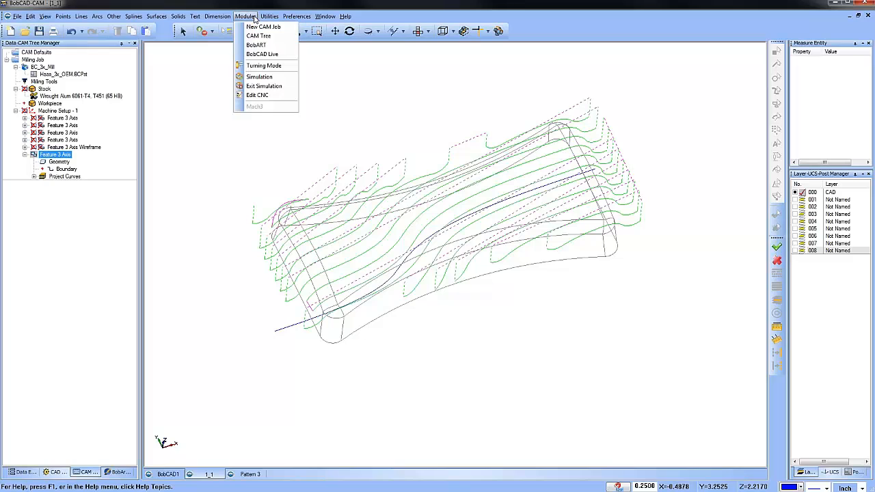
left_click(274, 79)
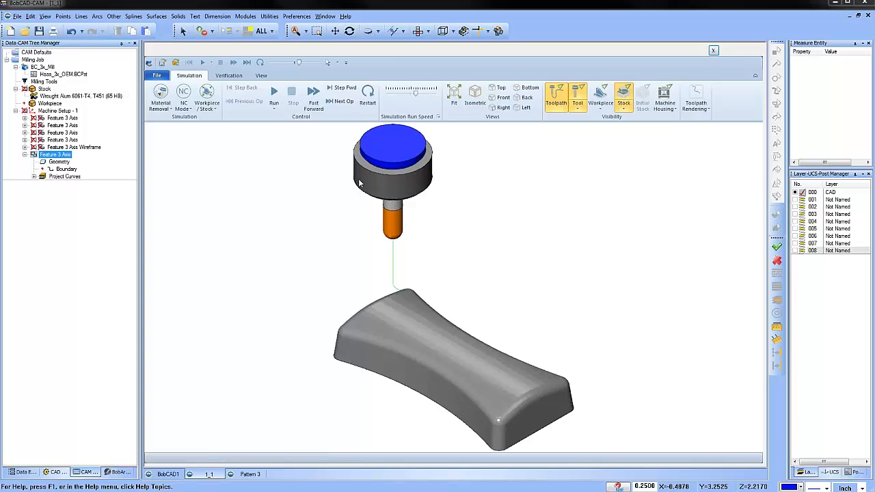
left_click(273, 96)
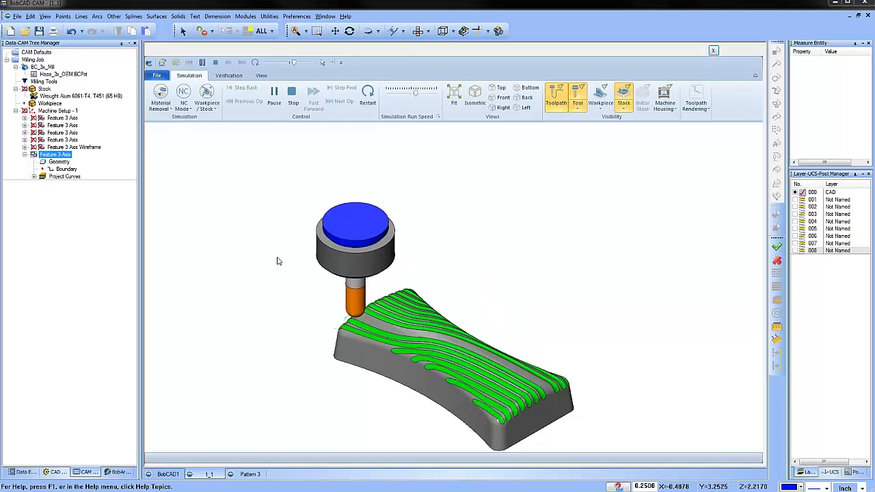
middle_click_drag(281, 304, 508, 353)
scroll(417, 316, "up", 3)
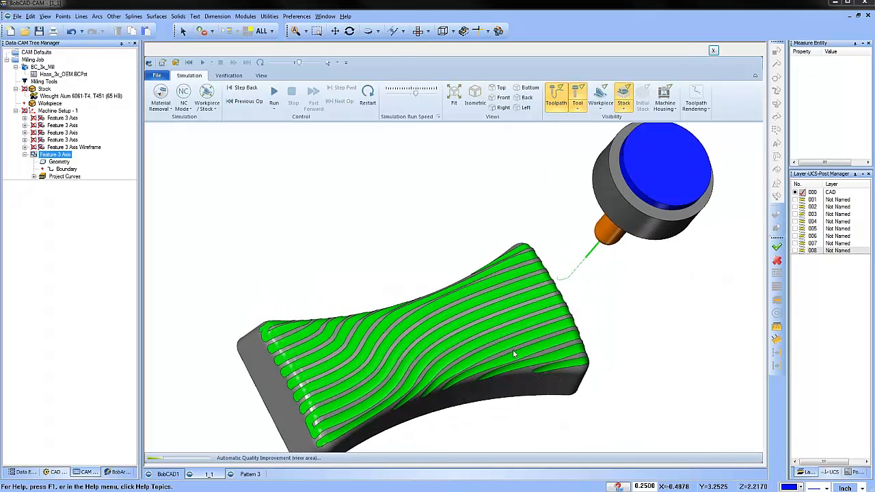
left_click(712, 51)
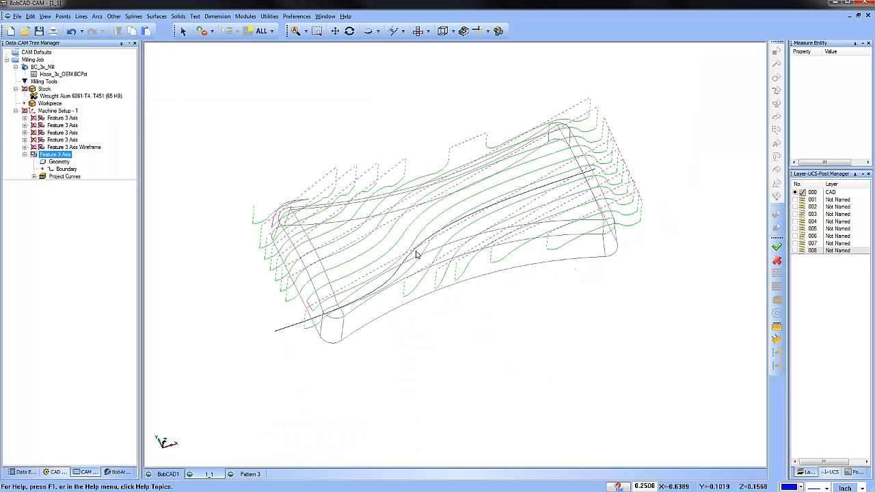
- Examine the links and lead moves between neighbouring passes at the body's end, from the top and at an angle
middle_click_drag(453, 260, 492, 289)
left_click(428, 29)
scroll(311, 162, "up", 5)
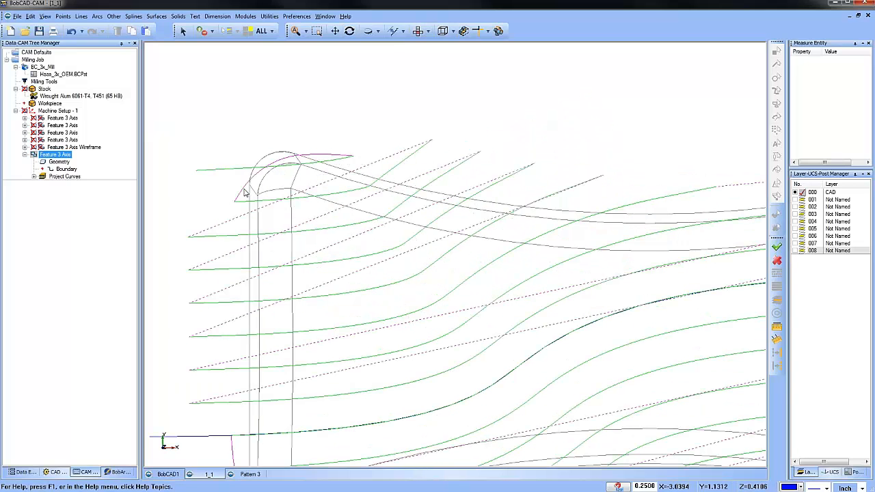
middle_click_drag(445, 303, 373, 215)
scroll(353, 254, "down", 3)
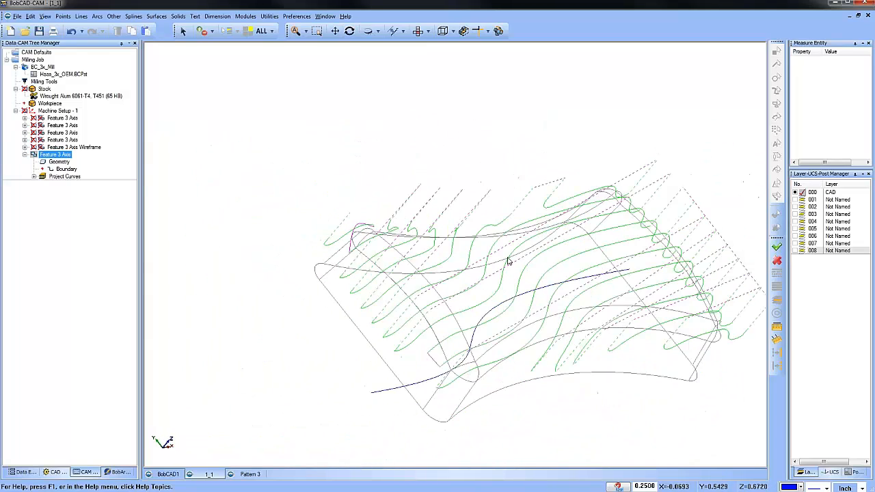
middle_click_drag(508, 261, 308, 240)
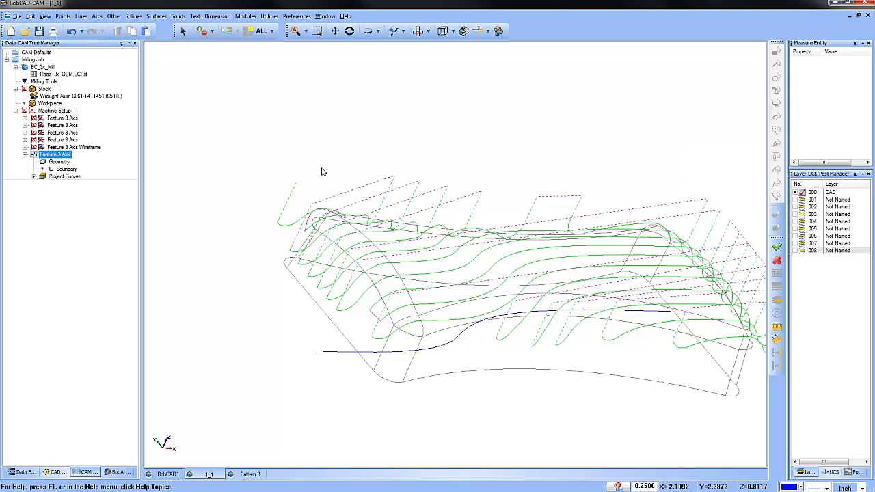
scroll(378, 318, "up", 5)
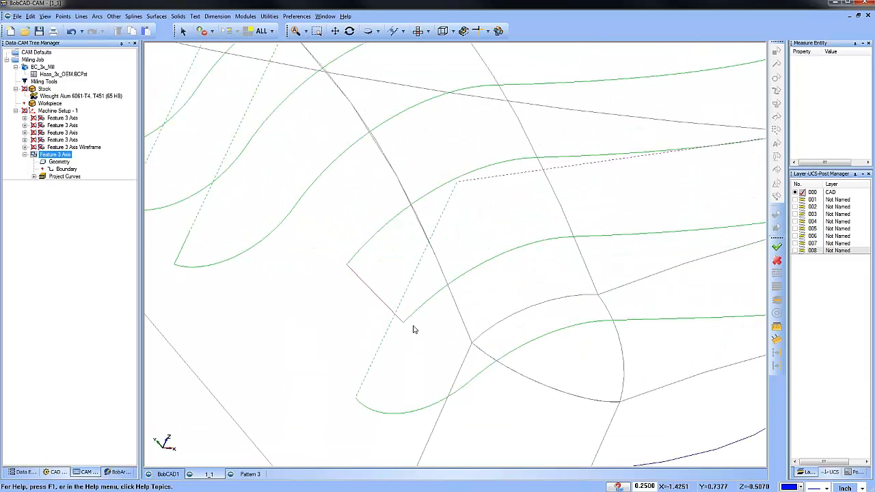
scroll(387, 287, "down", 5)
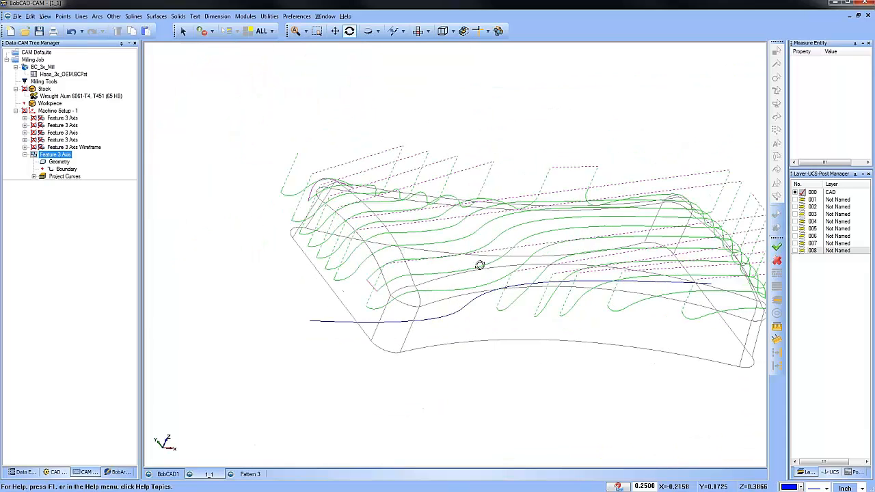
scroll(444, 277, "down", 3)
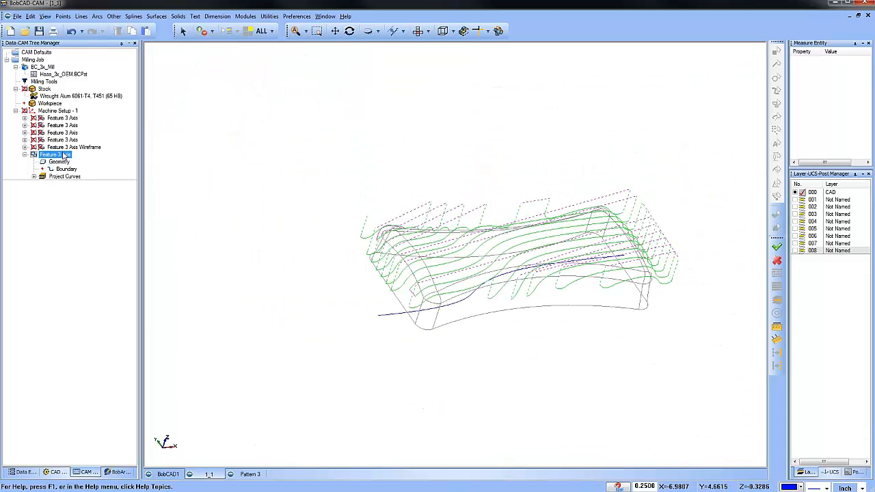
- Set the Max Link Gap of the Project Curves links to 10% of tool diameter, recompute, and check the link moves
right_click(62, 155)
left_click(83, 159)
left_click(287, 162)
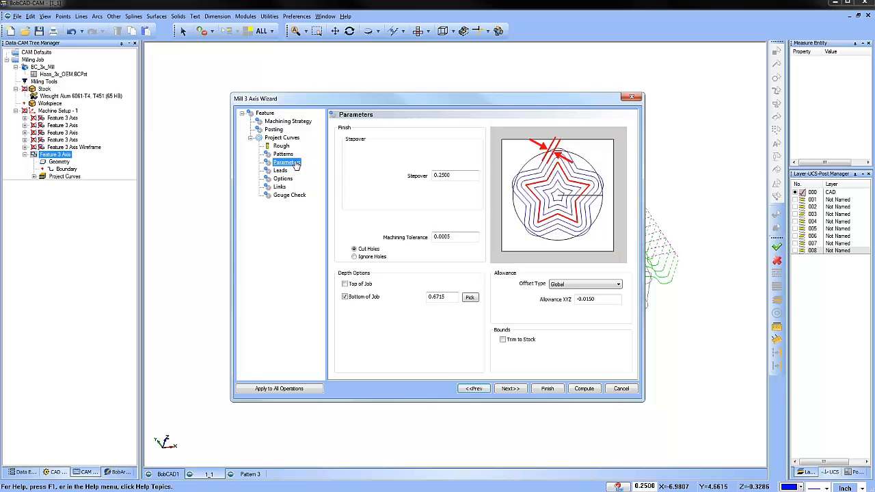
left_click(280, 170)
left_click(283, 179)
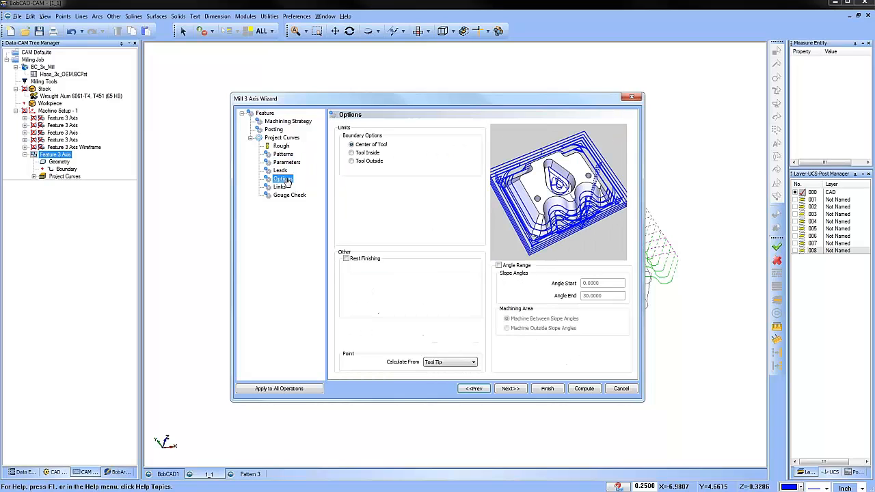
left_click(279, 187)
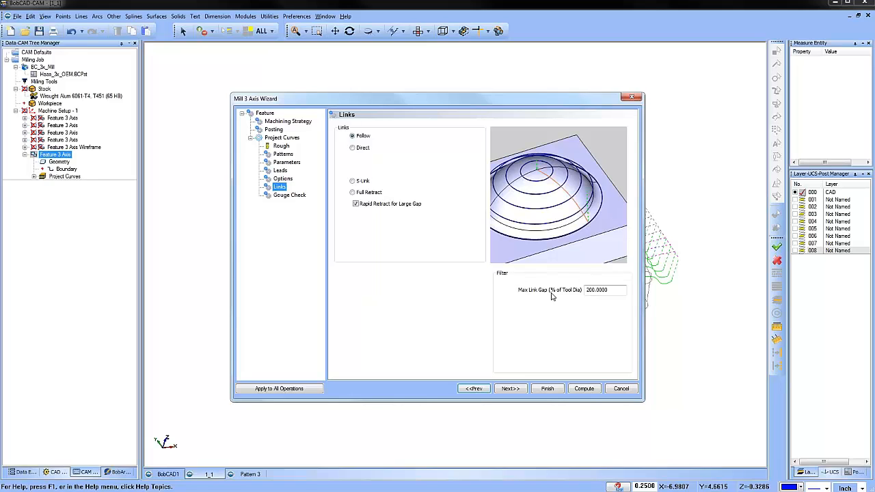
double_click(596, 289)
type("10")
left_click(584, 389)
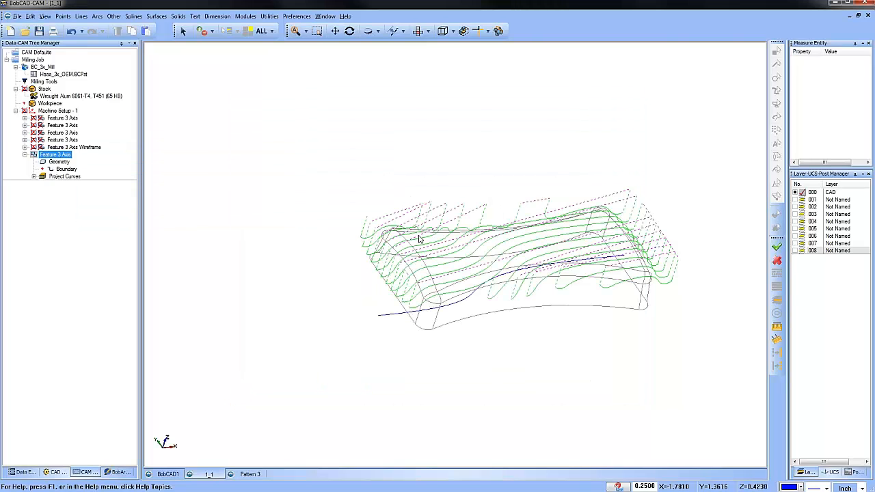
scroll(415, 287, "up", 5)
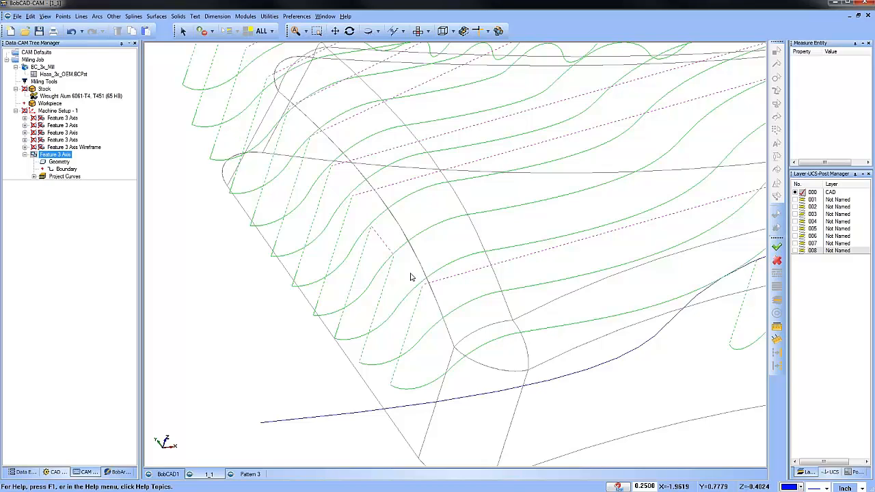
scroll(406, 276, "down", 4)
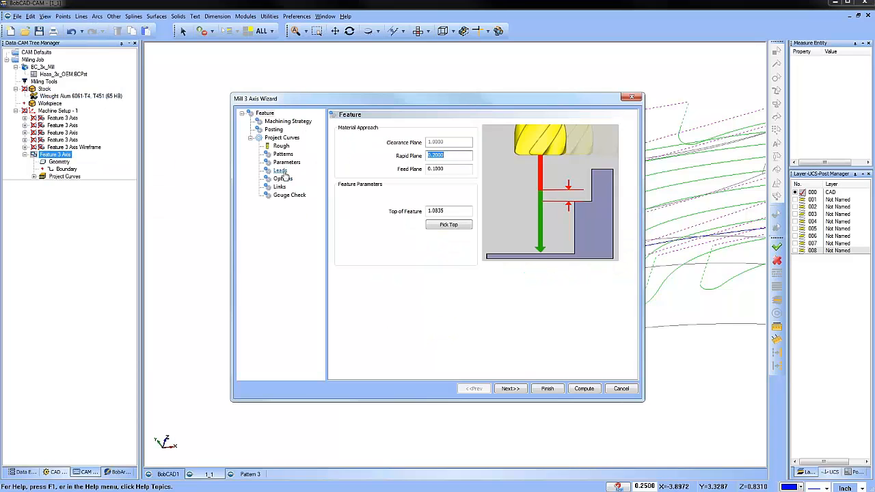
- Review the Max Link Gap in the operation's link settings and leave the wizard without changes
left_click(282, 179)
left_click(279, 187)
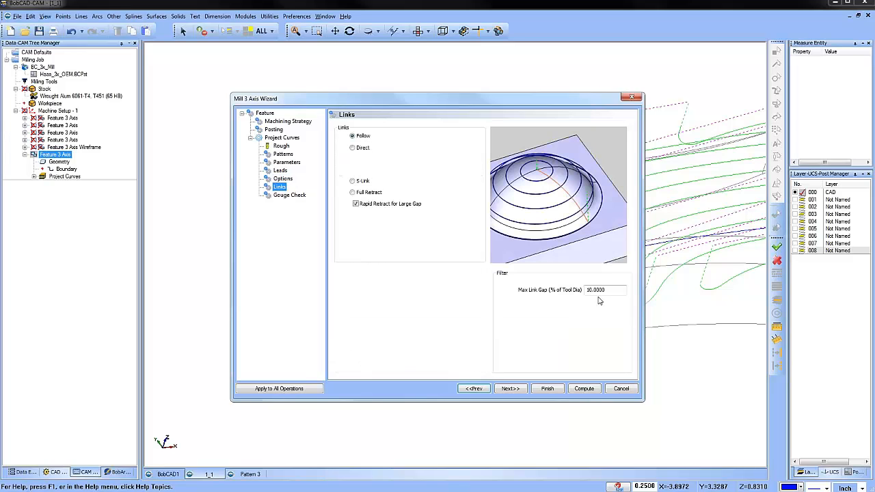
left_click_drag(589, 290, 621, 290)
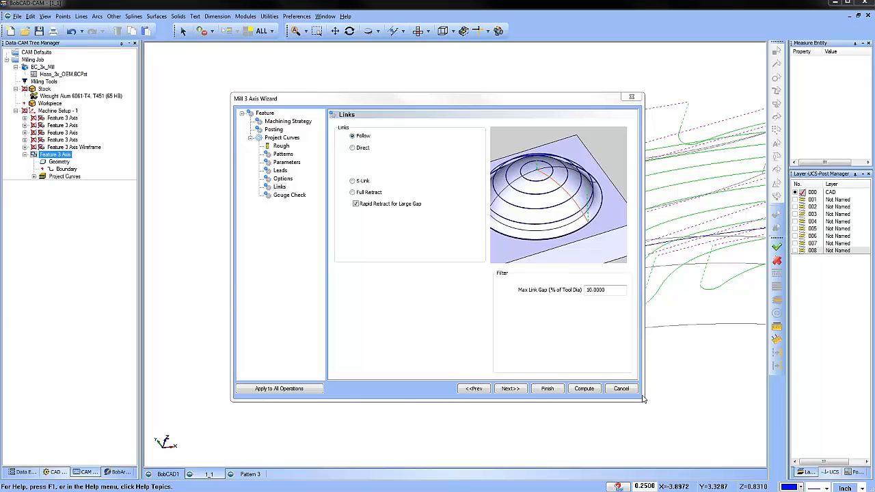
left_click(621, 389)
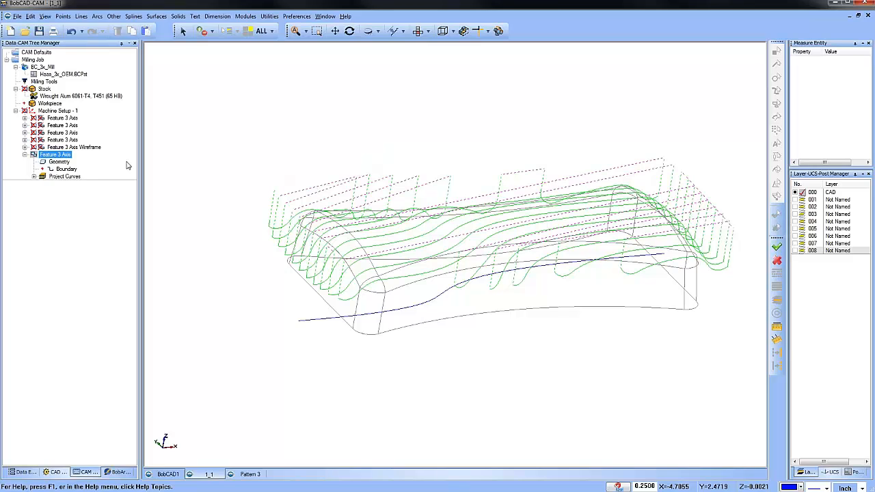
- Display the body shaded and blank the toolpath of the Project Curves feature
left_click(74, 177)
right_click(254, 141)
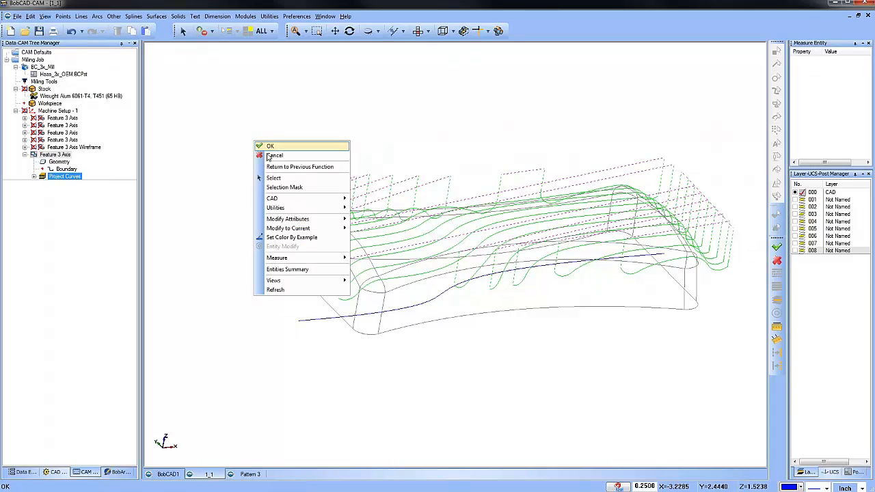
left_click(272, 155)
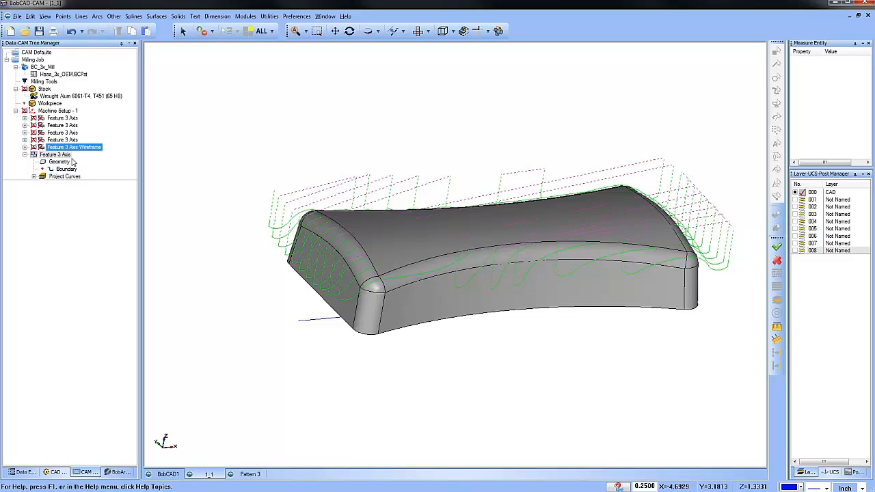
right_click(65, 177)
left_click(115, 254)
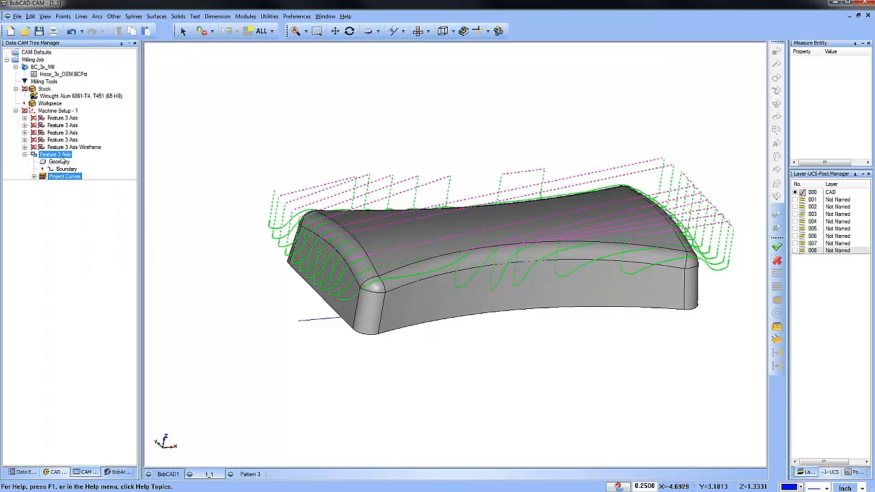
right_click(59, 154)
left_click(123, 409)
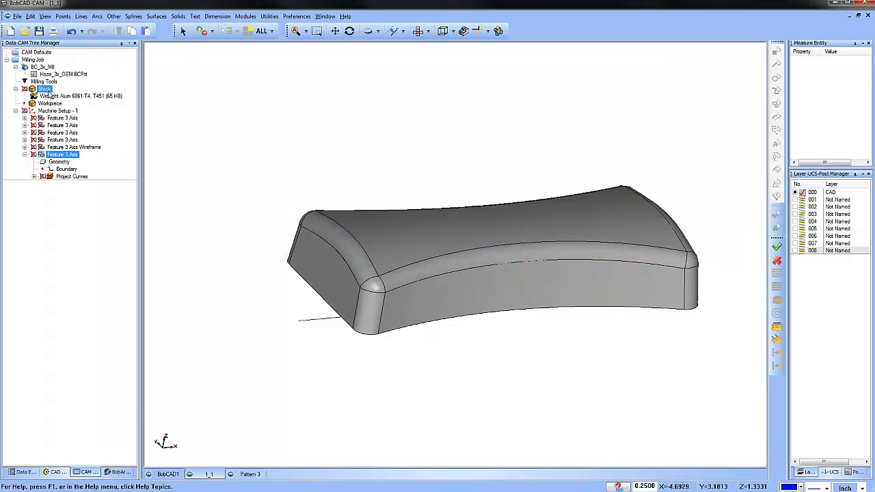
- Collapse the machine setup and, viewed from the top, blank the stray straight lines extending past both ends of the body
left_click(34, 111)
left_click(15, 111)
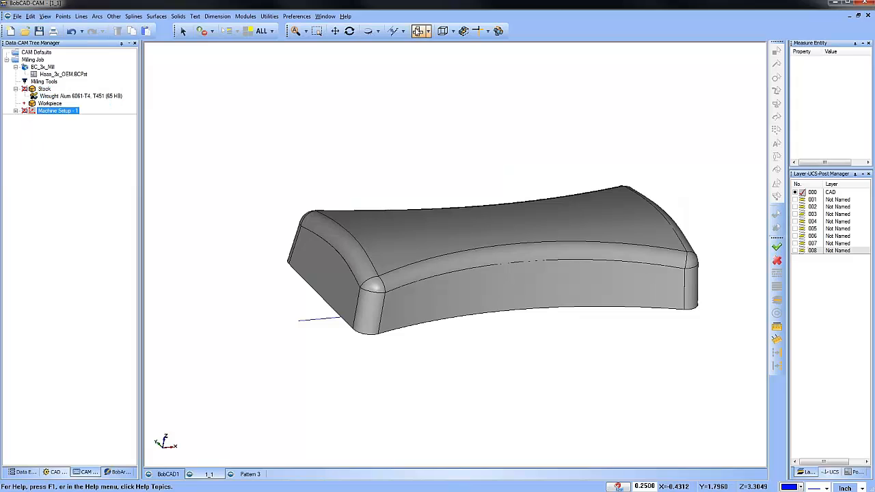
left_click(417, 31)
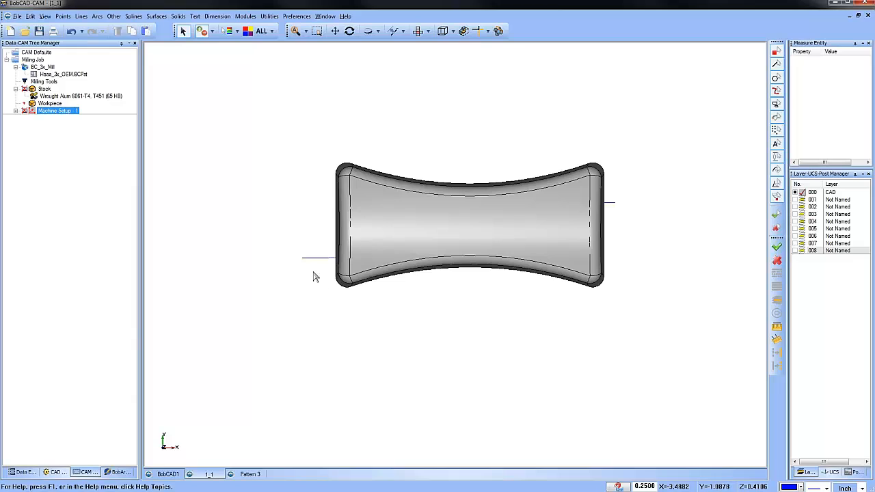
left_click(367, 31)
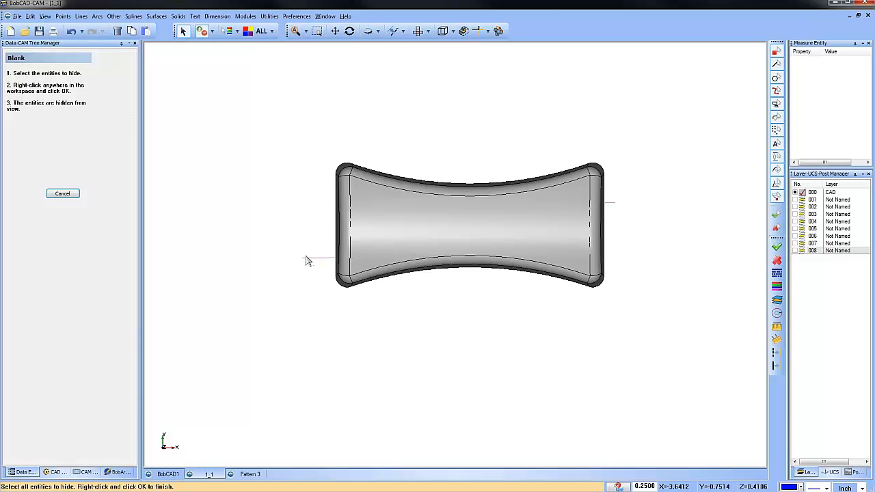
left_click(63, 193)
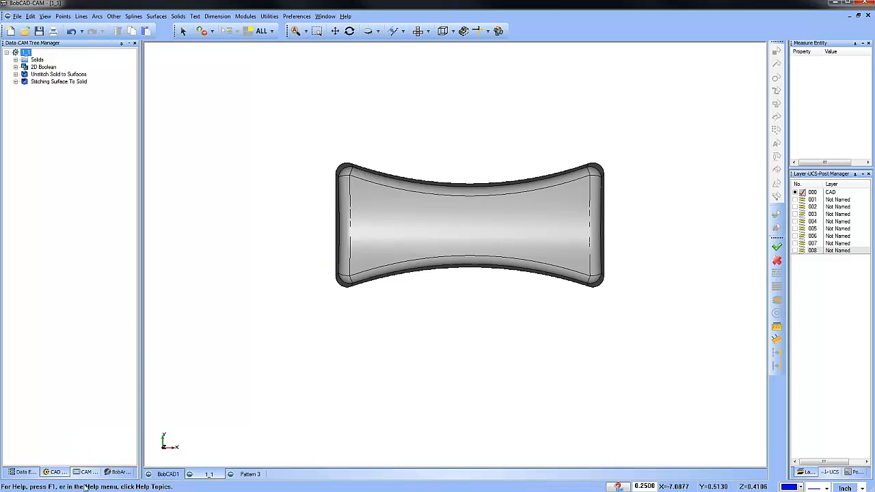
- Start creating the BobArt emboss model's stock and set its origin to X -5, Y -5
left_click(87, 472)
left_click(117, 472)
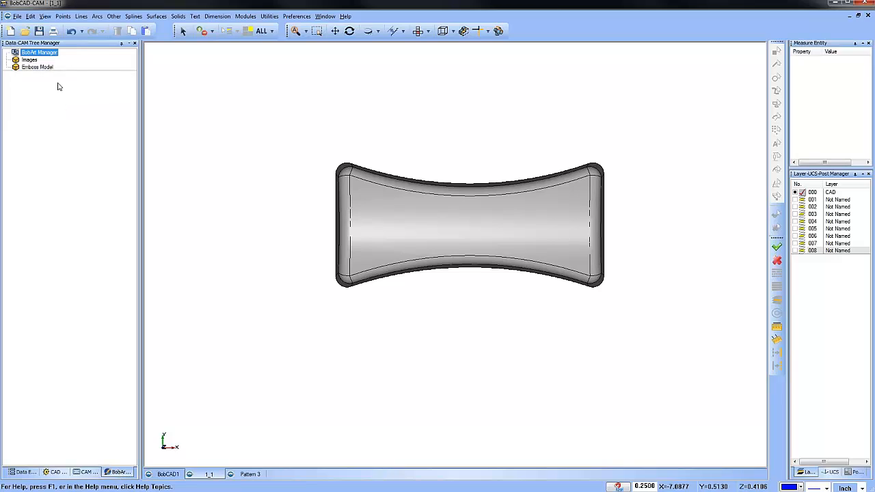
right_click(43, 69)
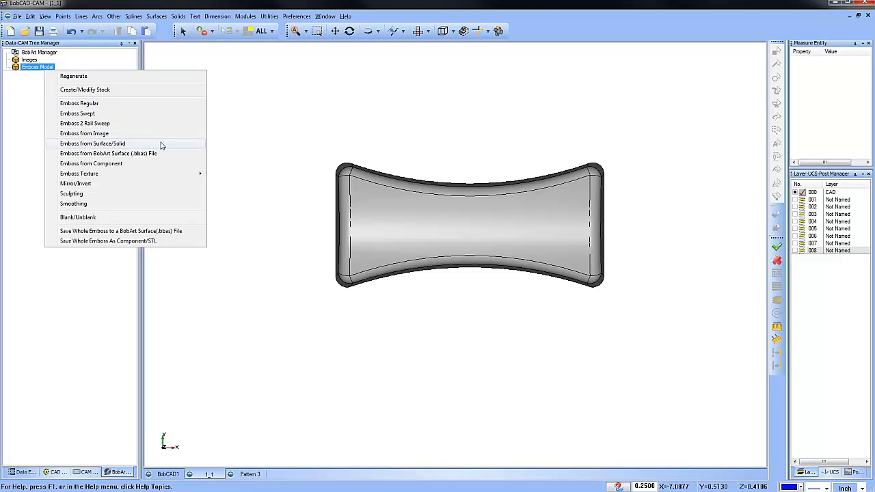
mouse_move(157, 176)
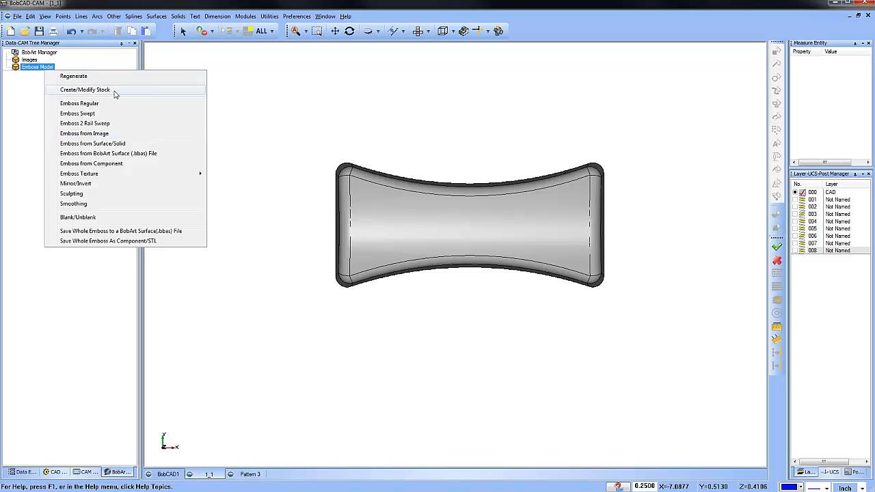
left_click(115, 94)
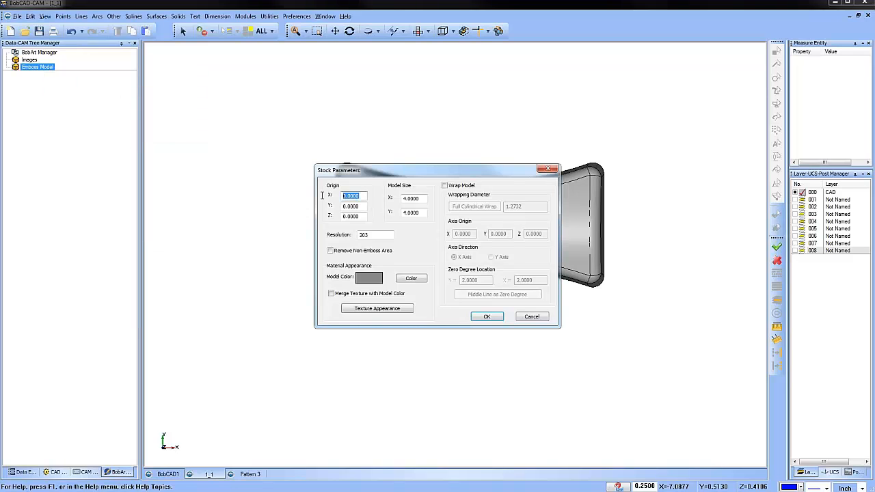
type("-1.5")
key("BackSpace")
key("BackSpace")
key("BackSpace")
type("5")
key("Tab")
type("-5")
key("Tab")
- Set the emboss stock's model size to 10 in X and 10 in Y, and create it
key("Tab")
type("10")
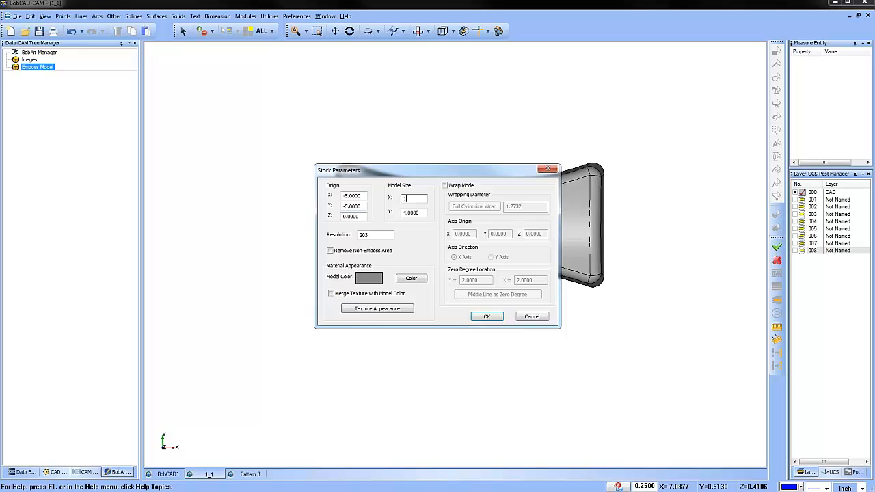
key("Tab")
type("10")
key("Tab")
left_click(486, 319)
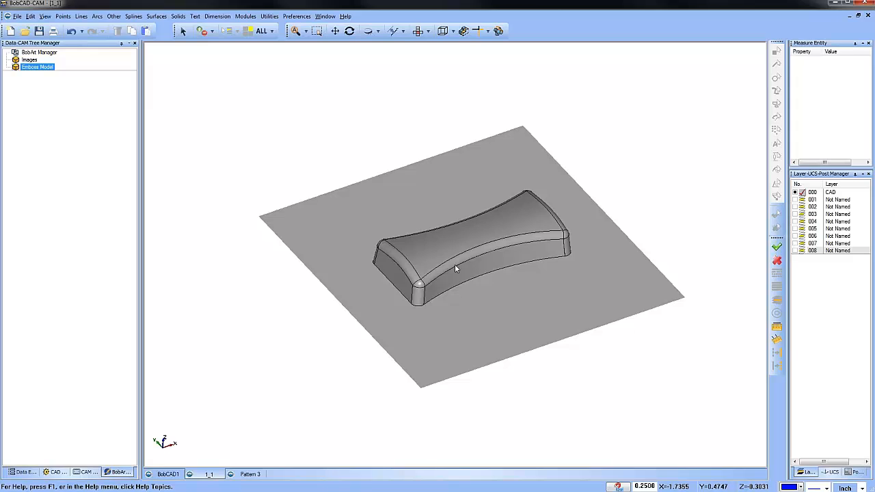
- Add an Emboss from Surface/Solid with application type Add and assign all visible geometry to it
mouse_move(495, 279)
middle_mouse_down()
mouse_move(509, 271)
mouse_move(504, 279)
middle_mouse_up()
right_click(50, 71)
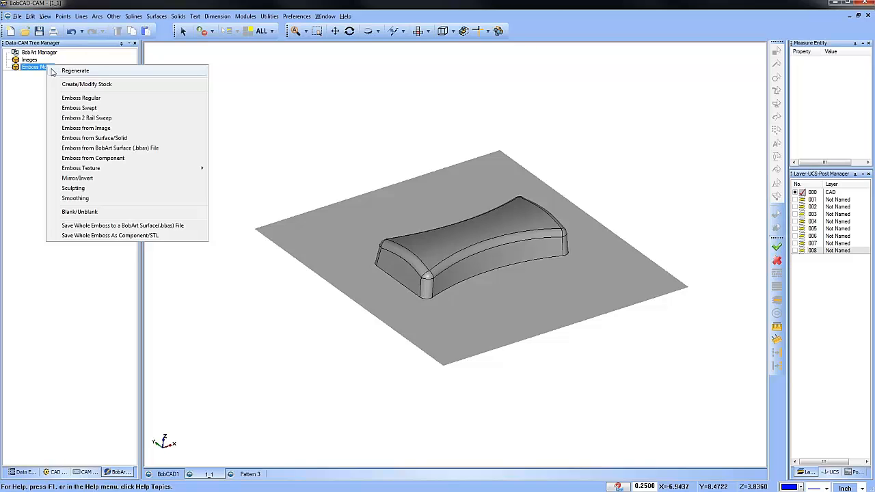
left_click(129, 139)
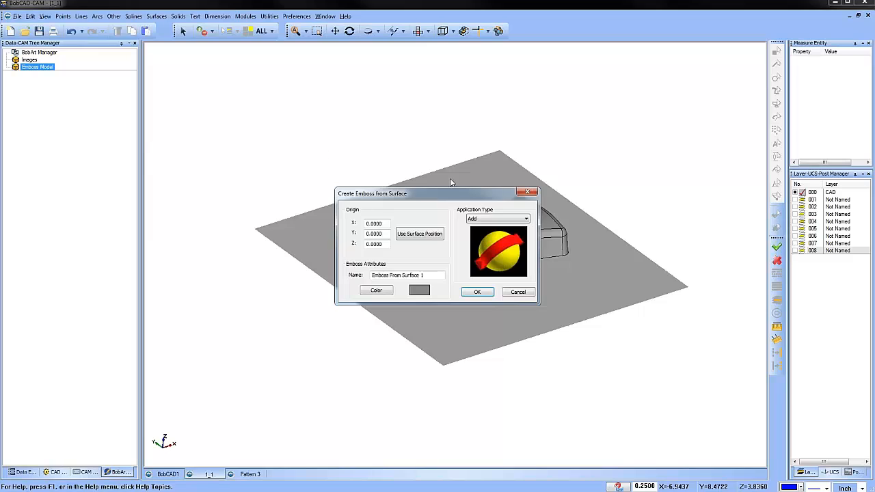
left_click(477, 291)
right_click(59, 82)
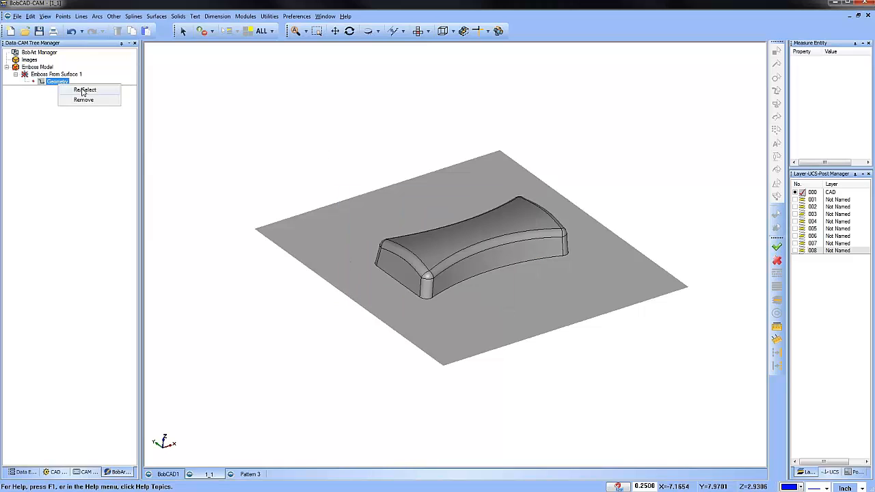
left_click(86, 89)
left_click(262, 31)
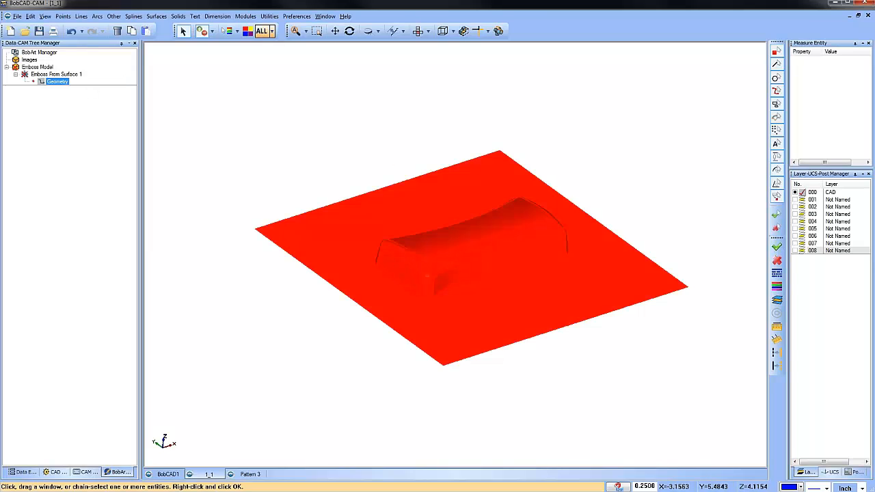
key("space")
- Regenerate the emboss model to build the emboss from the body's surface
right_click(55, 74)
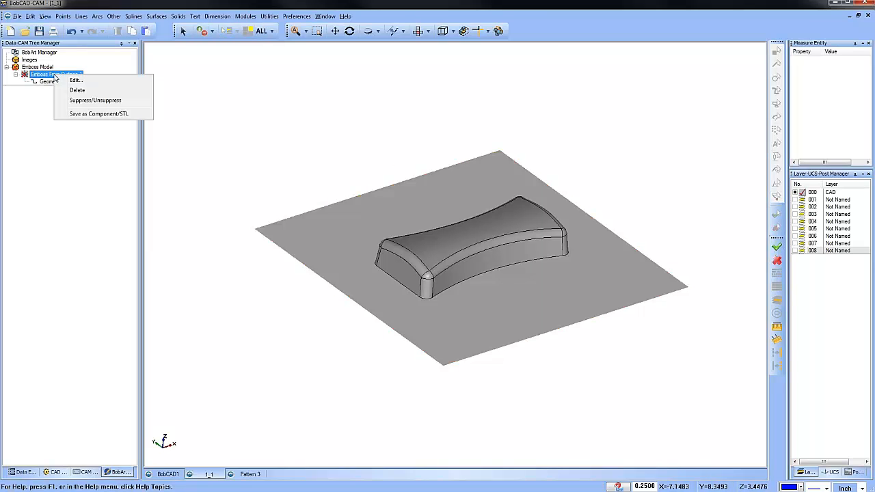
right_click(39, 67)
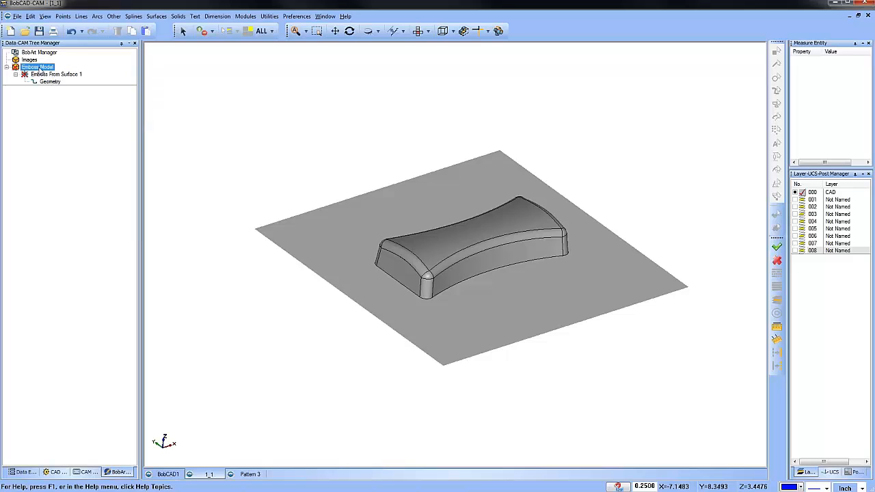
left_click(69, 74)
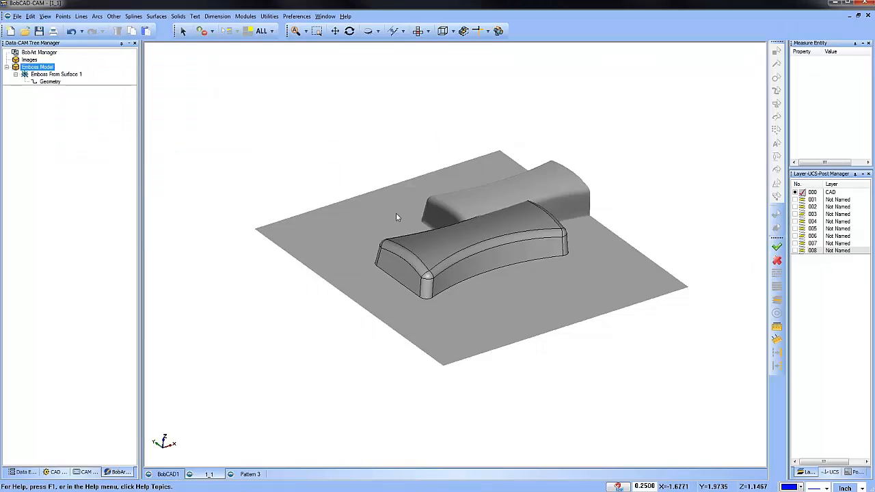
- Edit the surface emboss to use the surface position as its origin, and regenerate the emboss model
middle_click_drag(492, 243, 465, 258)
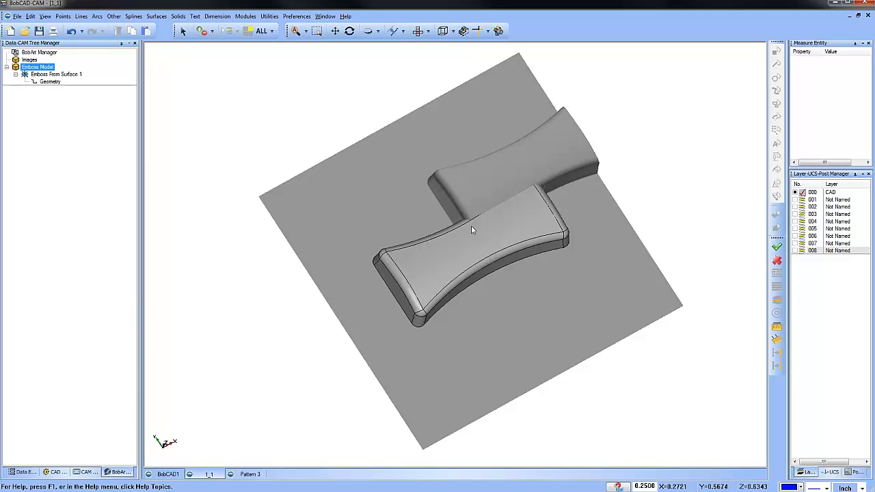
left_click(69, 74)
right_click(71, 74)
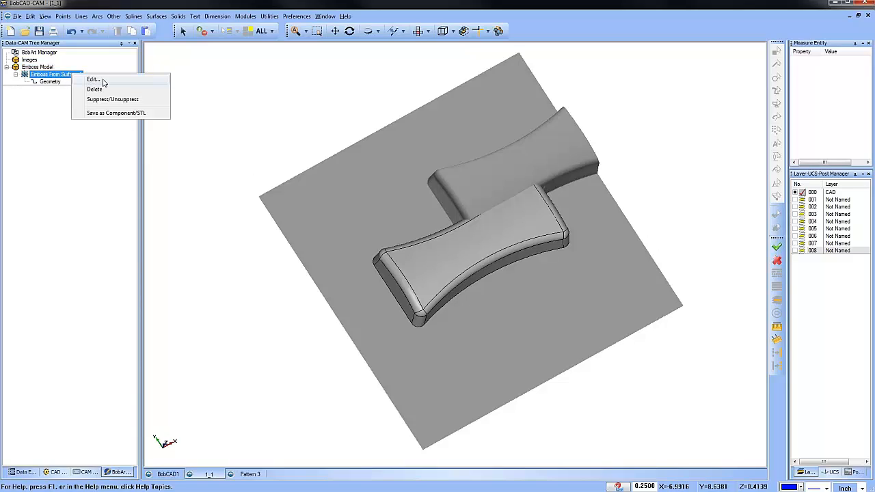
left_click(103, 81)
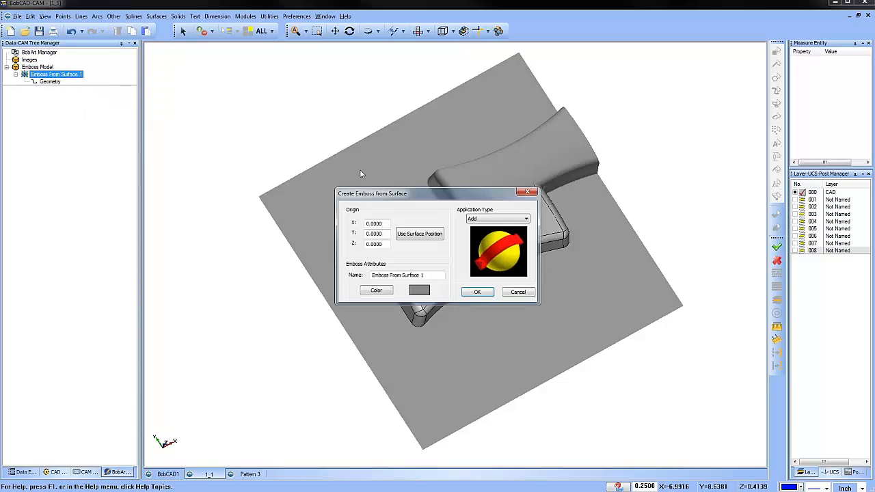
left_click(420, 238)
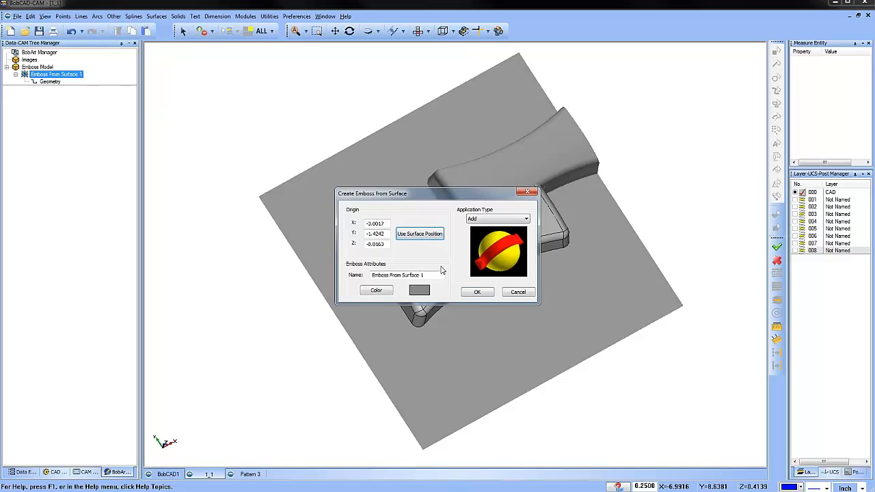
left_click(476, 292)
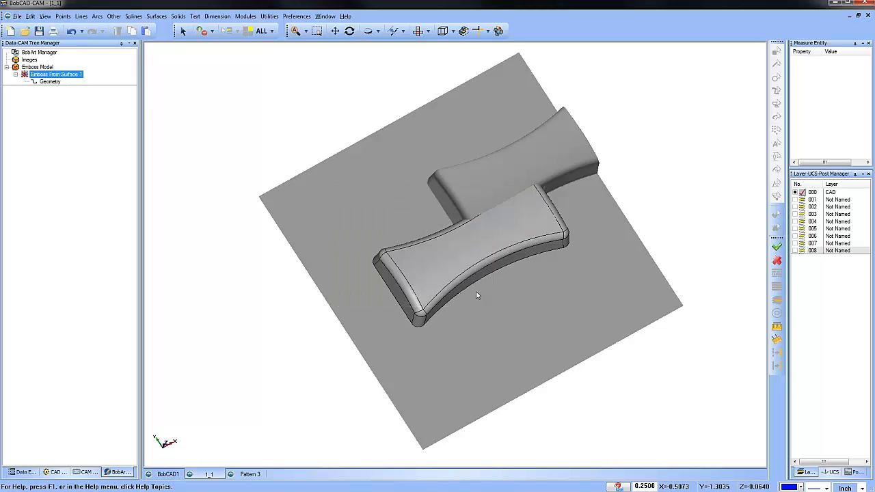
left_click(50, 81)
right_click(45, 67)
left_click(71, 75)
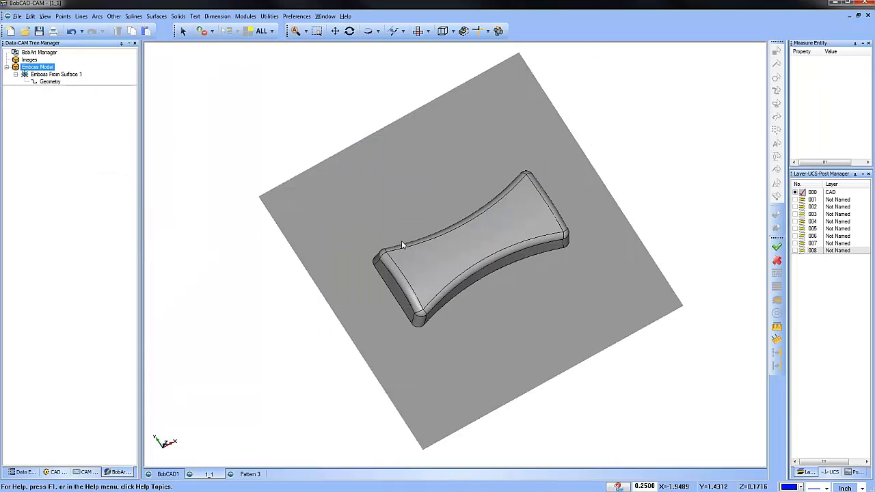
- Activate layer 008 and hide the CAD layer so that only the emboss model is displayed
left_click(805, 252)
middle_click_drag(526, 277, 466, 282)
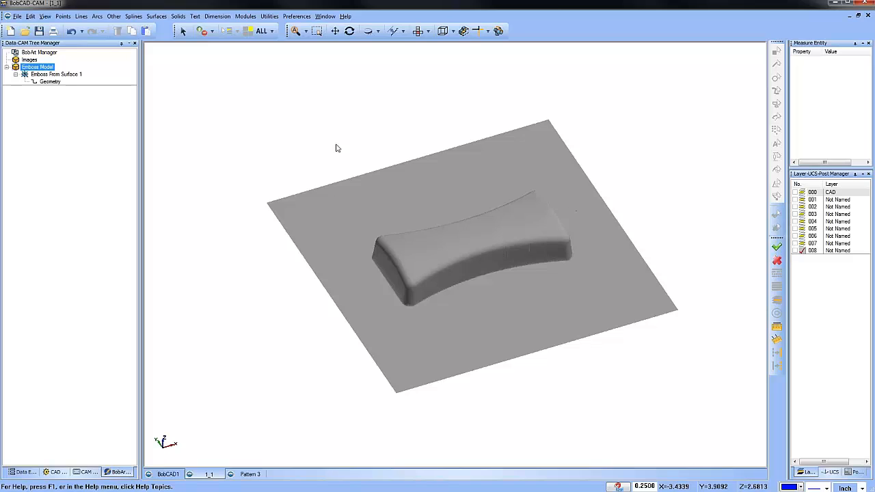
left_click(62, 75)
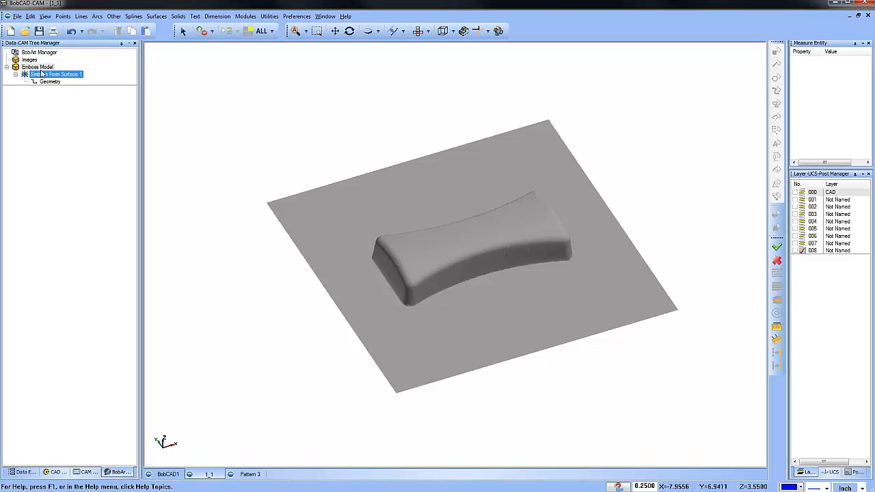
- Add an Emboss from Image to the emboss model using swirl.jpg, with application type Add and a Z depth of 0.1
left_click(41, 68)
right_click(41, 71)
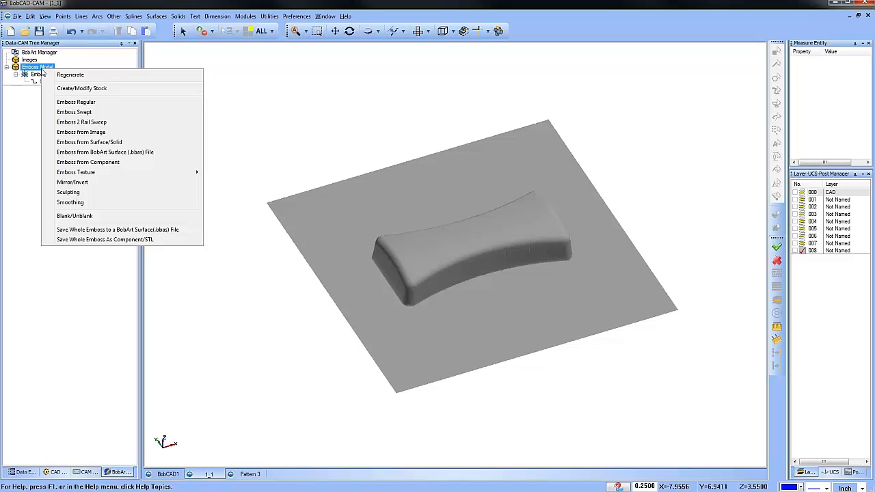
left_click(120, 135)
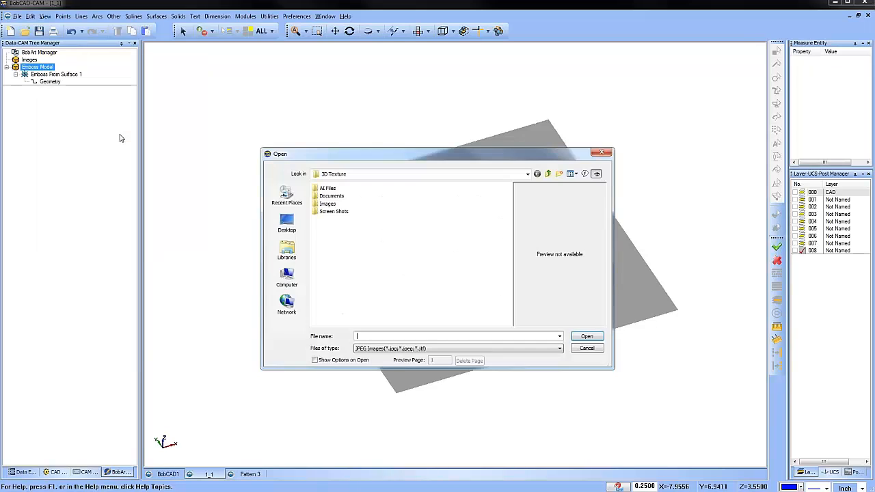
left_click(328, 205)
double_click(328, 205)
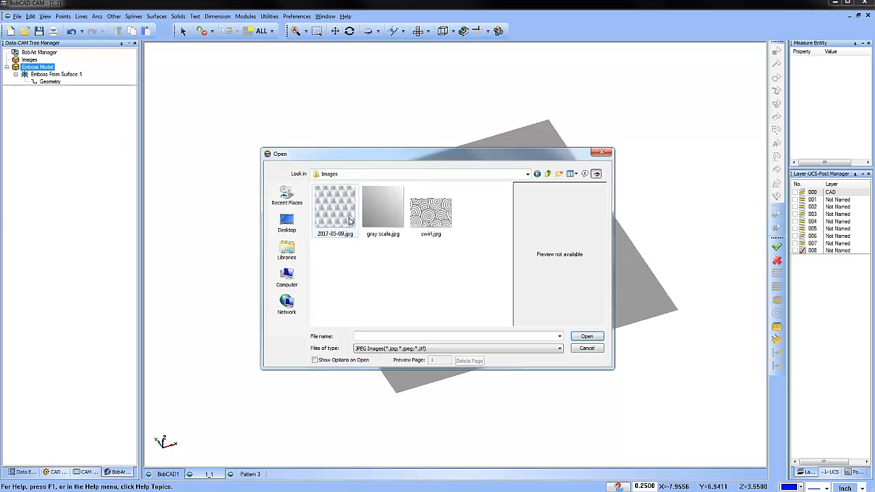
left_click(432, 214)
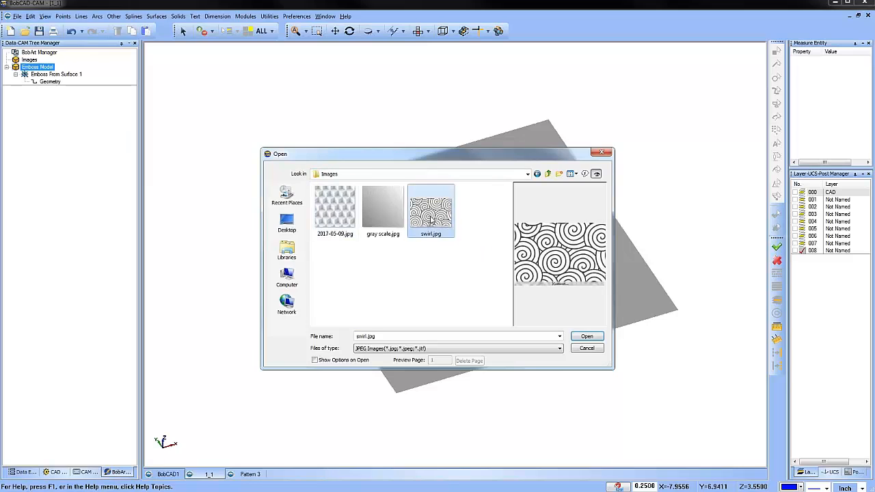
left_click(587, 338)
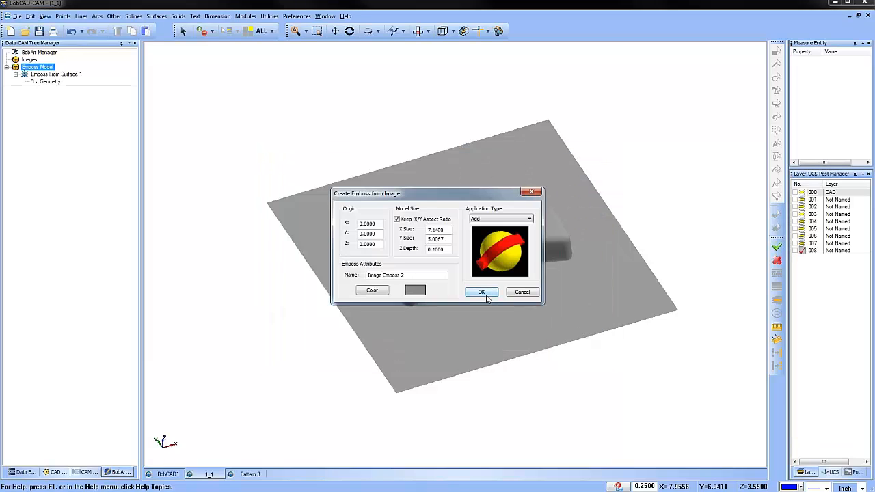
left_click(481, 293)
- Move the swirl image emboss's origin to X -2, Y -2 and regenerate the emboss model
middle_click_drag(489, 287, 509, 298)
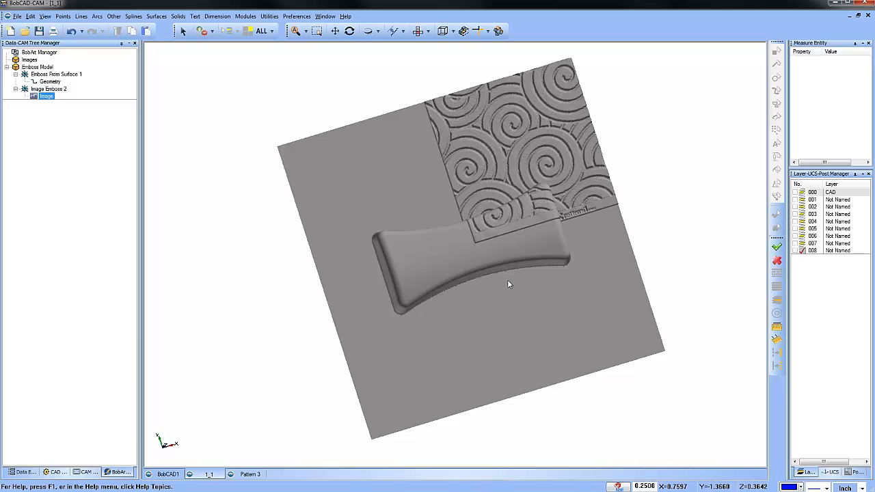
middle_click_drag(562, 308, 506, 119)
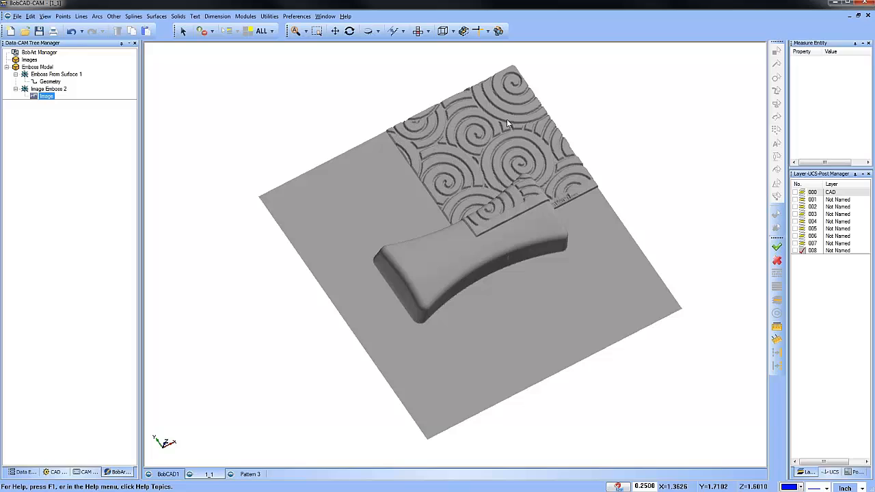
right_click(62, 89)
left_click(102, 91)
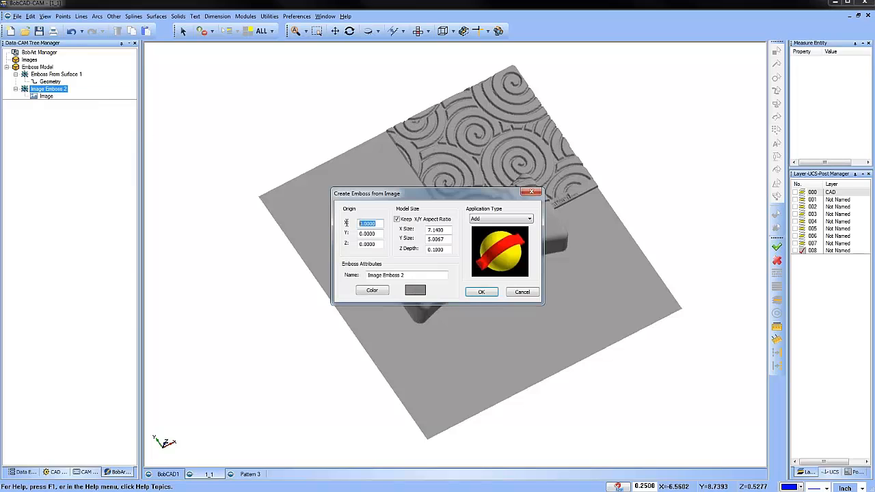
type("-2")
key("Tab")
type("-2")
left_click(481, 291)
left_click(37, 66)
right_click(41, 67)
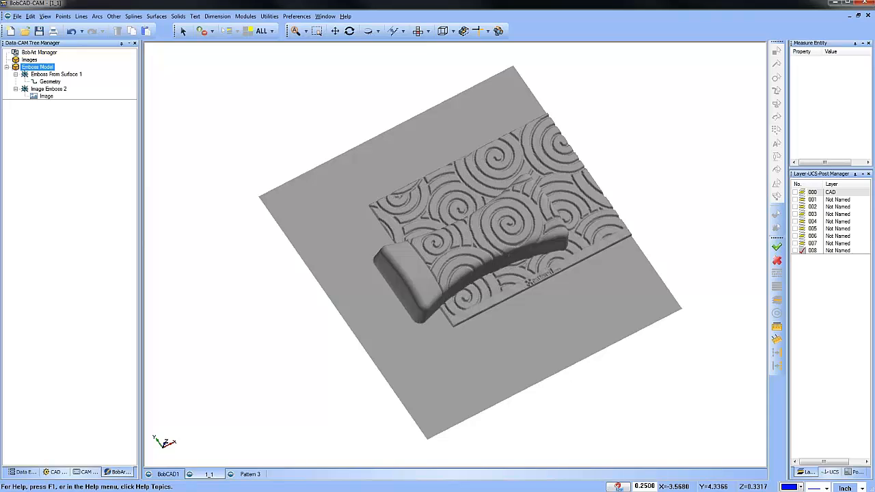
- Delete the swirl image emboss from the emboss model
left_click(49, 89)
right_click(49, 90)
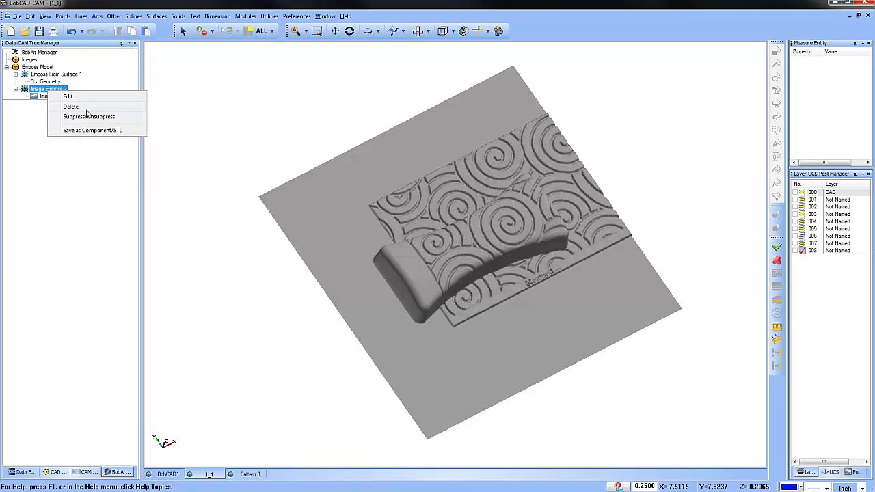
left_click(75, 108)
left_click(421, 272)
- Add an Emboss Texture From Image to the emboss model with application type Add and a Z depth of 0.1
left_click(43, 75)
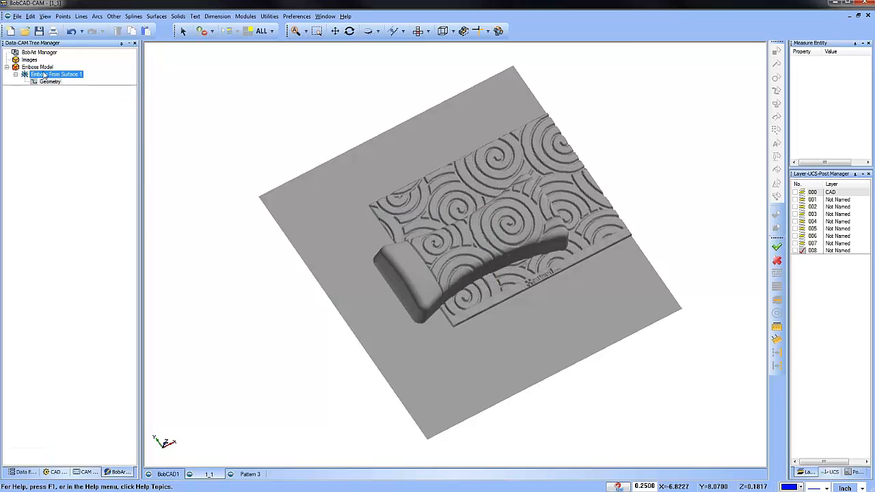
right_click(39, 67)
mouse_move(134, 178)
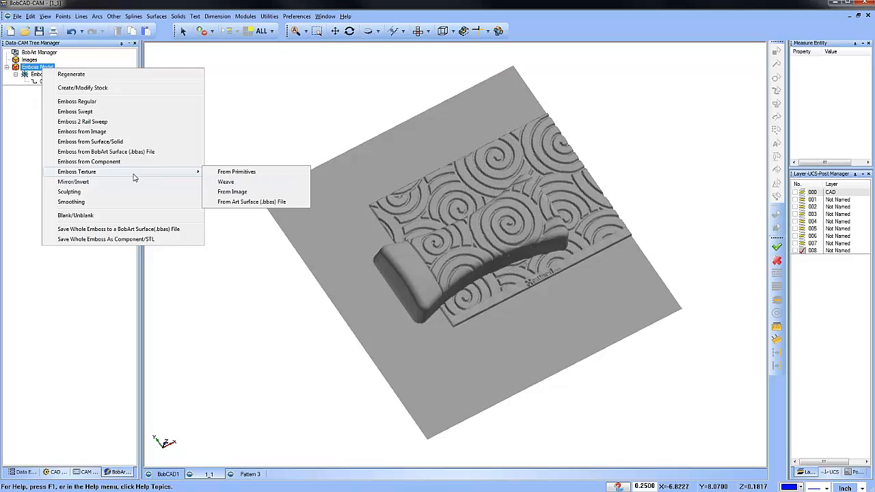
left_click(260, 193)
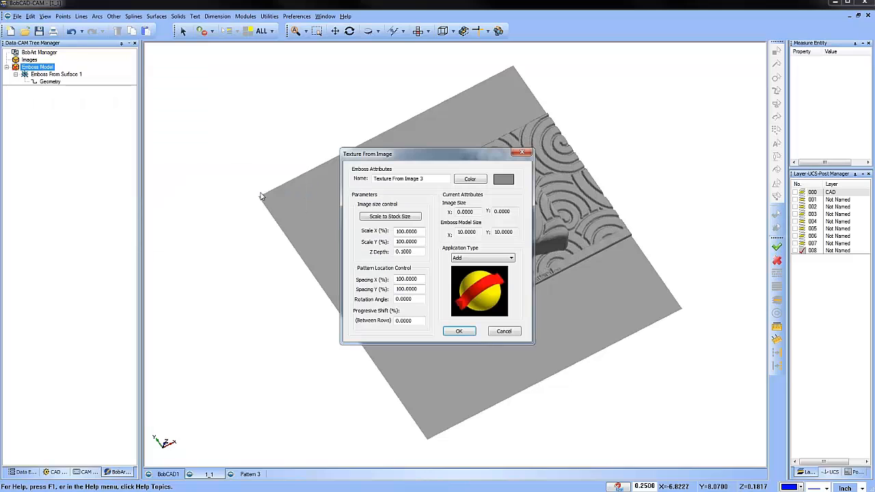
left_click(458, 333)
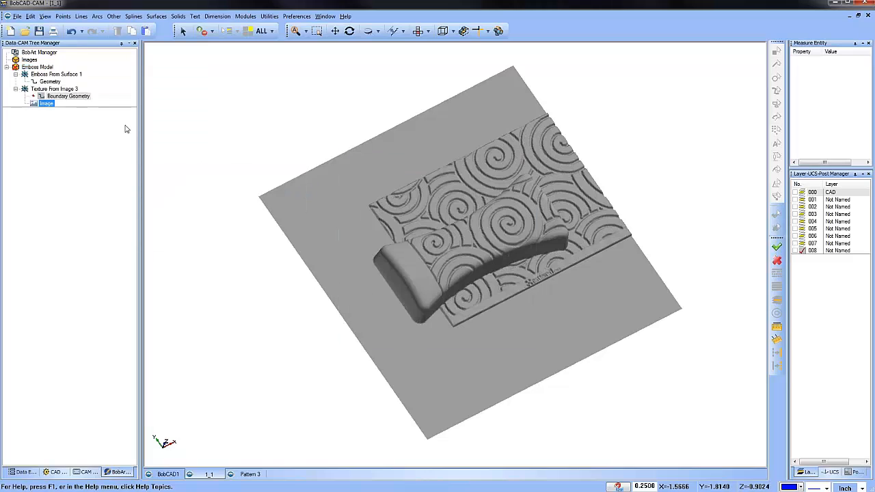
- Assign swirl.jpg as the image of the new texture
right_click(46, 104)
left_click(77, 111)
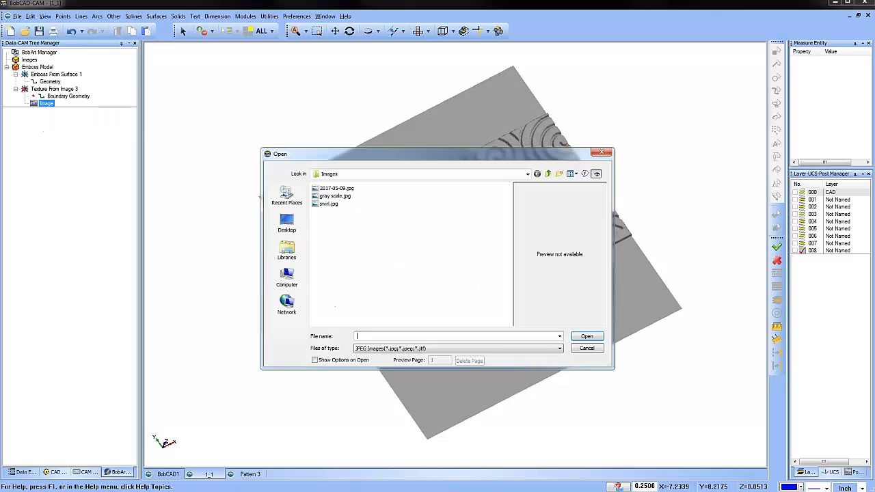
left_click(328, 204)
left_click(591, 338)
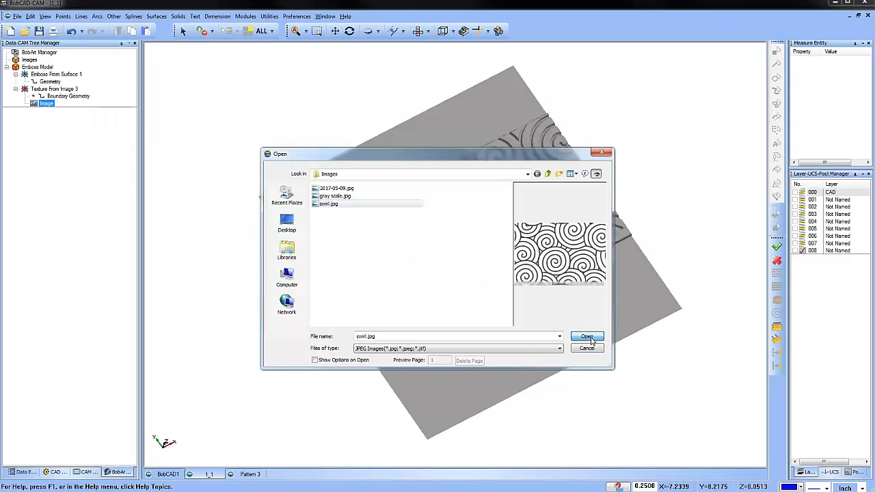
- Scale the swirl texture to the stock size and regenerate the emboss model
right_click(72, 89)
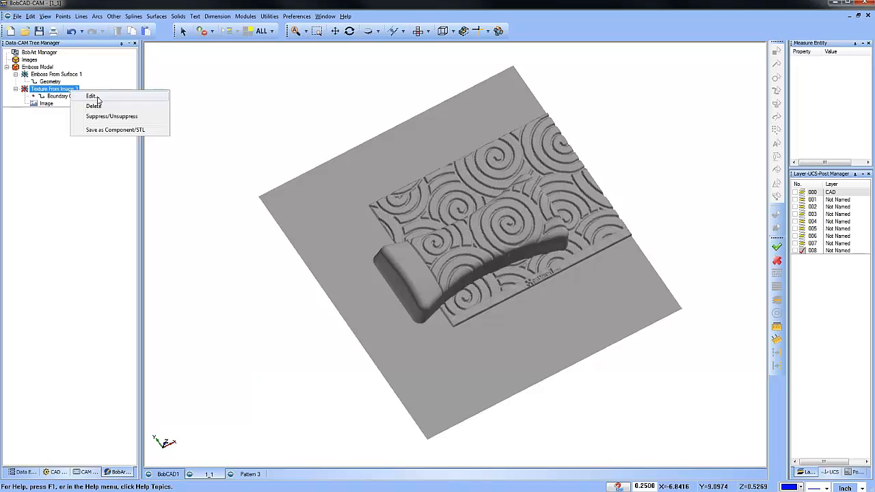
left_click(89, 97)
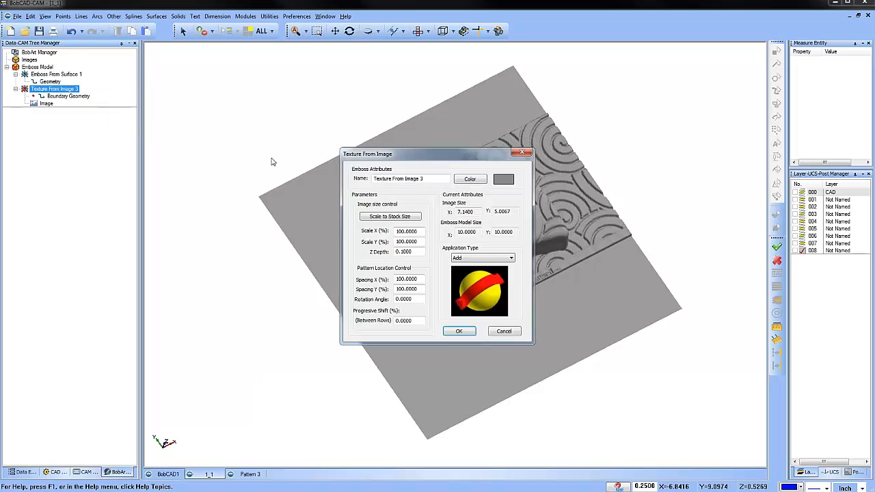
left_click(410, 219)
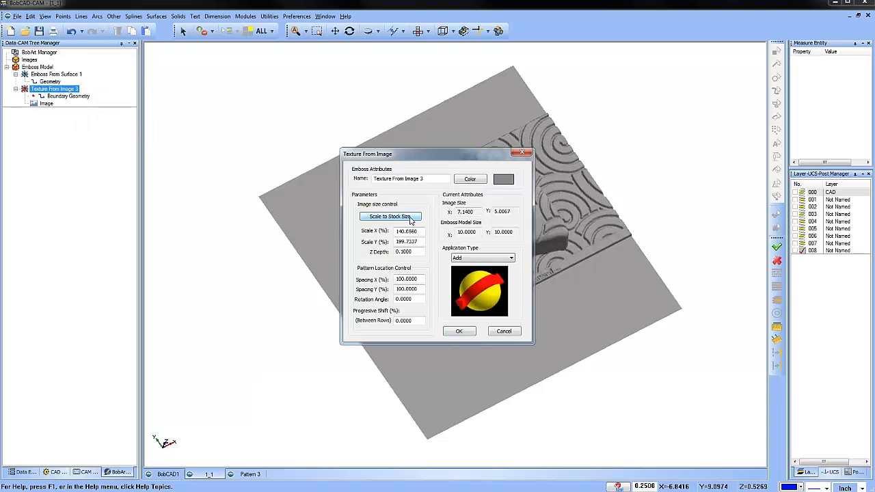
left_click(459, 330)
left_click(44, 66)
right_click(46, 67)
left_click(72, 79)
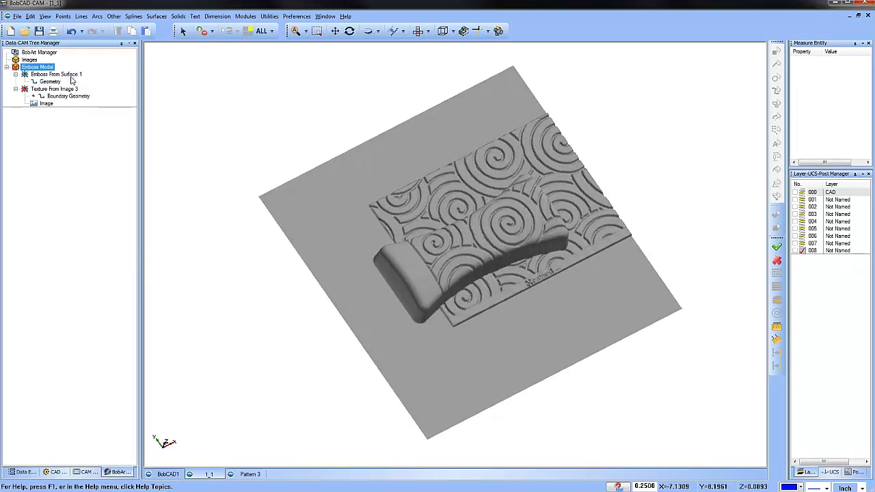
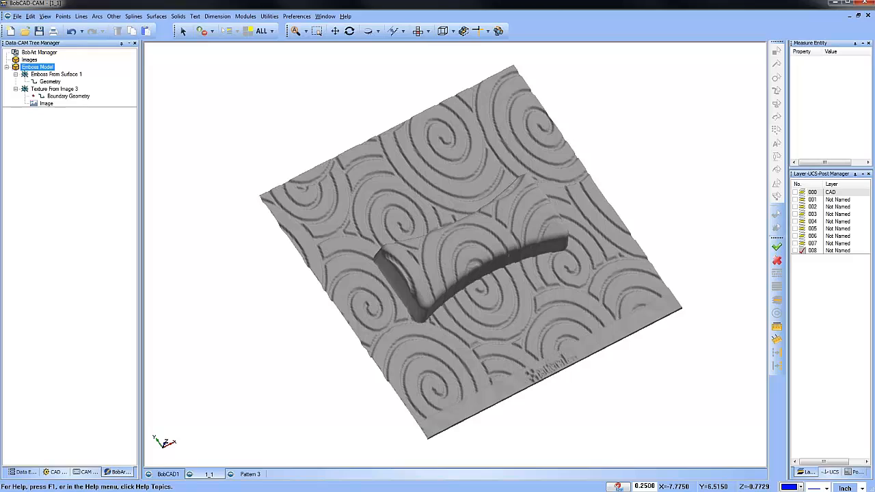
- Close the Pattern 3 and 1_1 drawings, keeping the knife drawing open
right_click(55, 89)
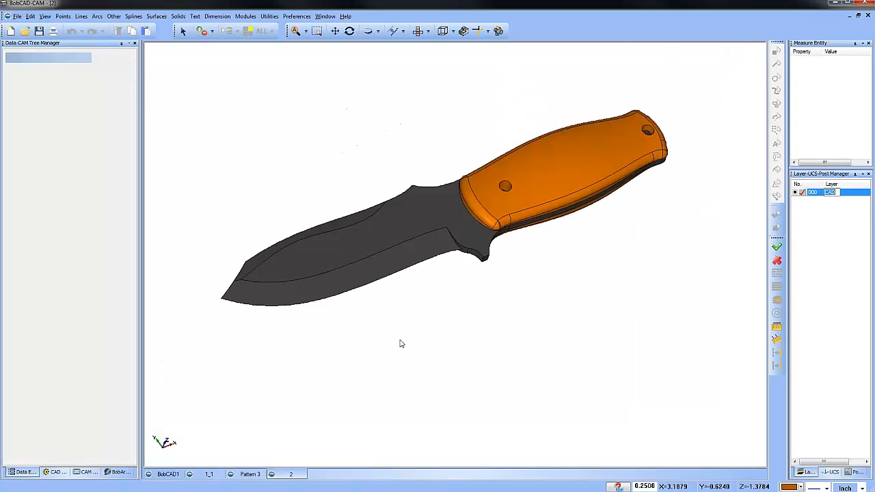
left_click(250, 475)
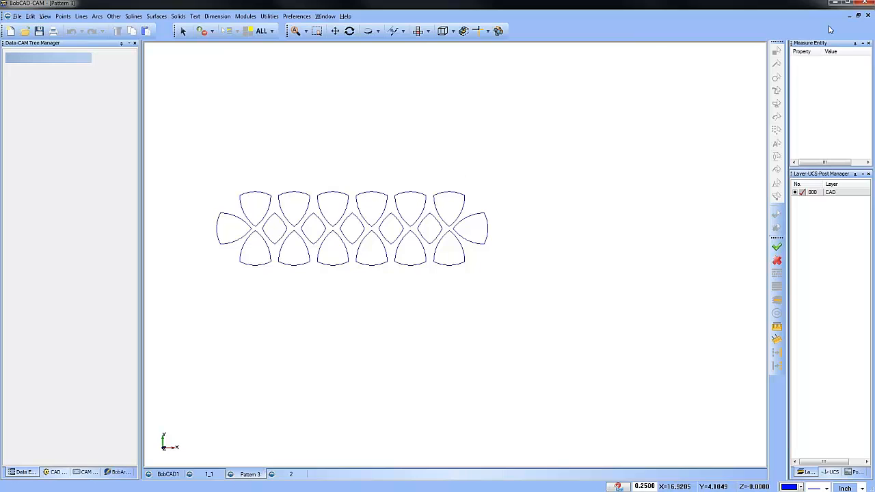
left_click(868, 15)
left_click(446, 270)
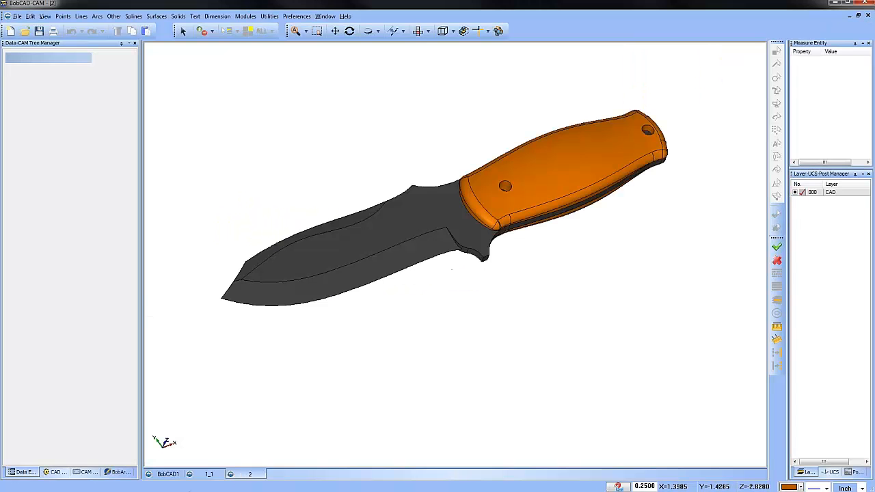
left_click(209, 474)
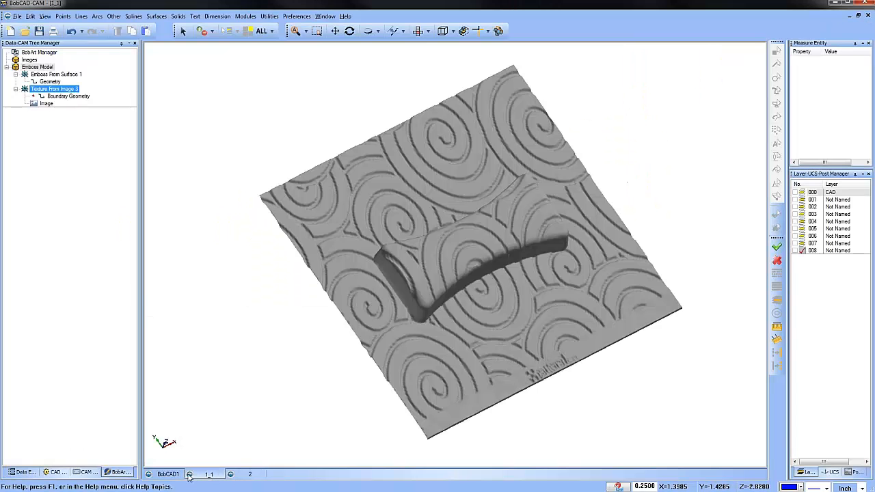
left_click(868, 15)
left_click(445, 270)
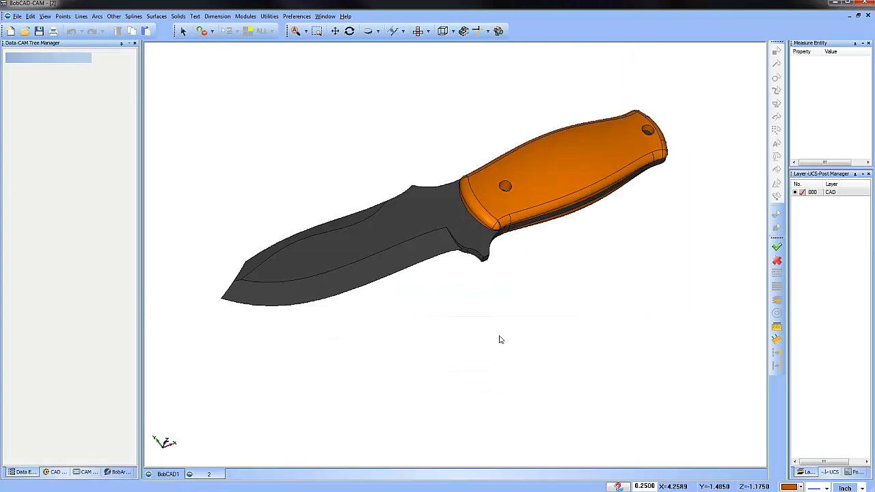
- Add a new layer 001 to the knife drawing as the active layer
mouse_move(499, 338)
middle_mouse_down()
mouse_move(472, 284)
mouse_move(500, 315)
mouse_move(496, 328)
middle_mouse_up()
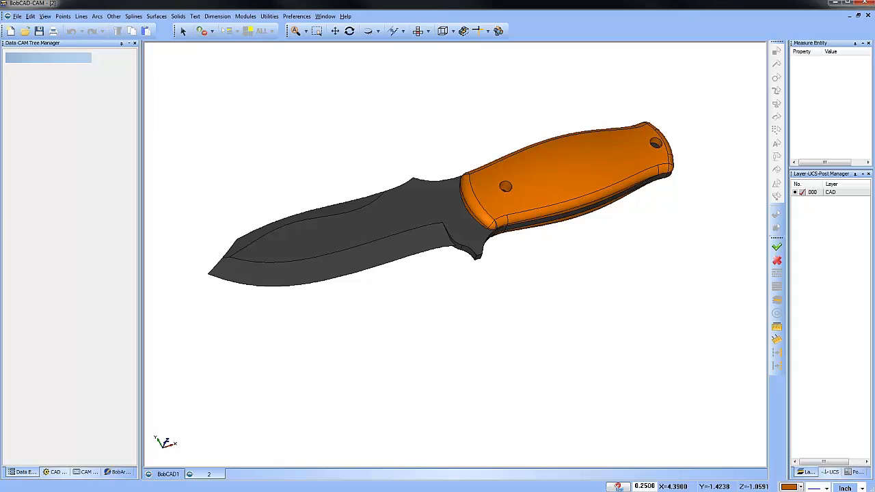
middle_click_drag(498, 313, 540, 253)
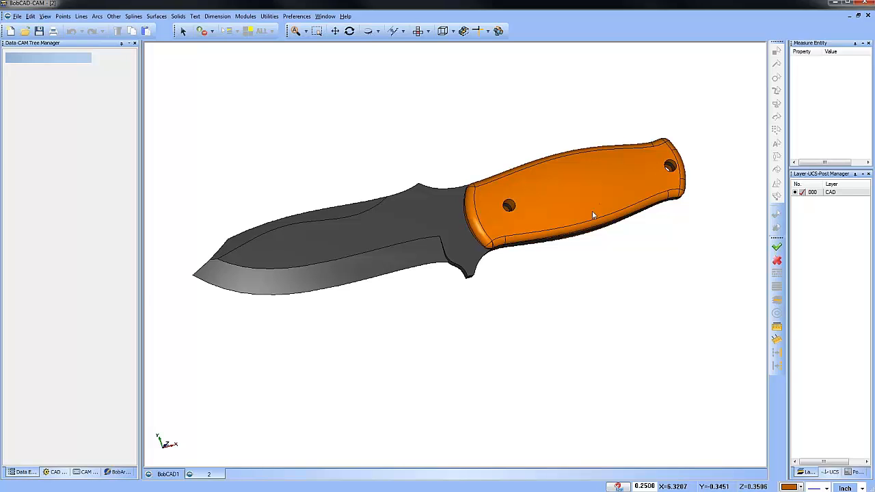
middle_click_drag(592, 211, 581, 245)
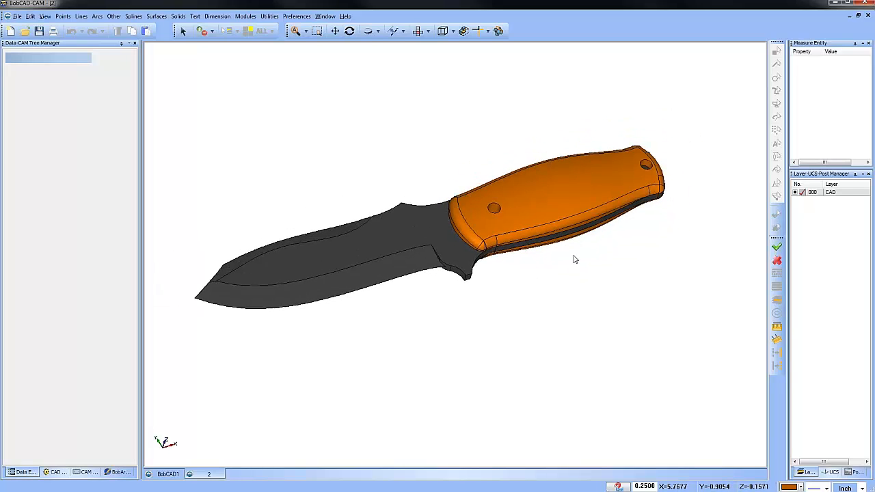
right_click(839, 195)
left_click(844, 202)
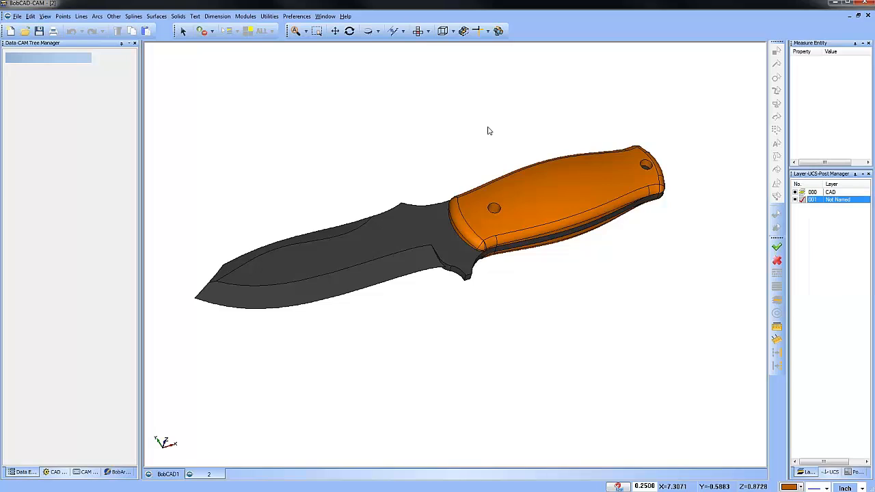
- Move the knife's upper orange handle solid to layer 001 and hide the CAD layer
left_click(182, 31)
left_click(527, 176)
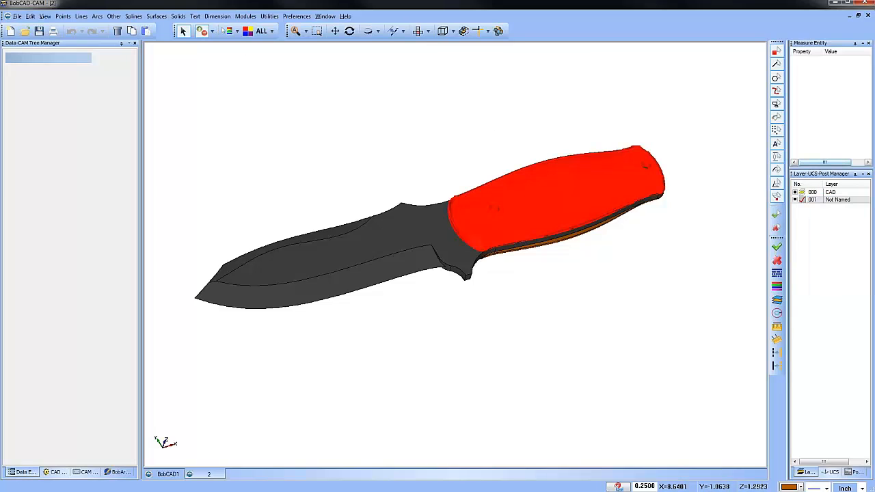
left_click(776, 300)
left_click(795, 193)
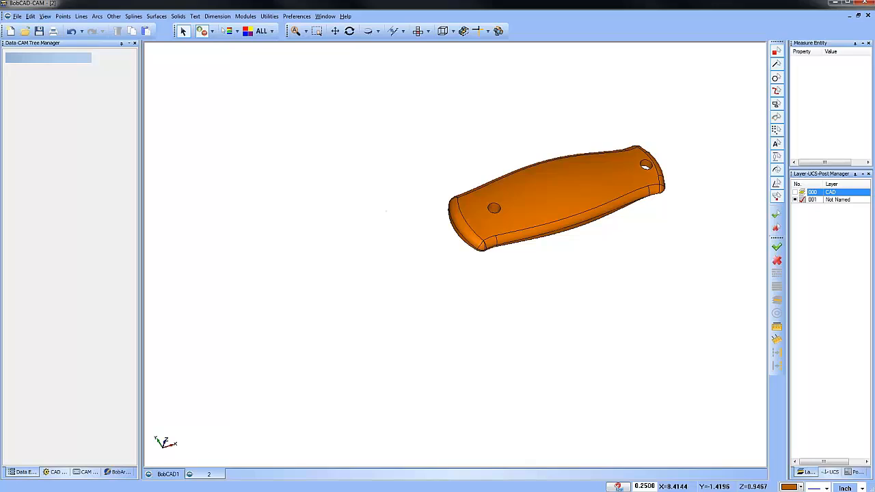
right_click(415, 91)
left_click(435, 106)
- Add a new layer 002, make it active, and set the drawing color to blue
left_click(418, 31)
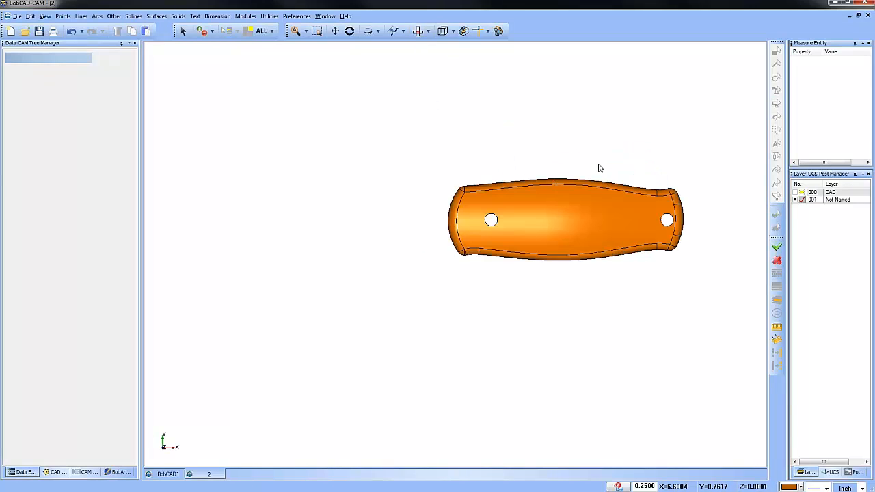
middle_click_drag(599, 168, 472, 173)
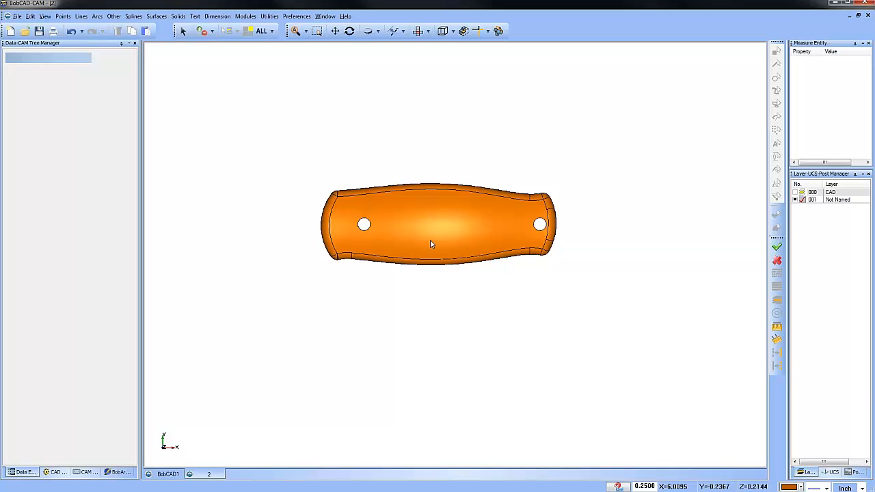
mouse_move(472, 295)
middle_mouse_down()
mouse_move(479, 264)
mouse_move(476, 289)
middle_mouse_up()
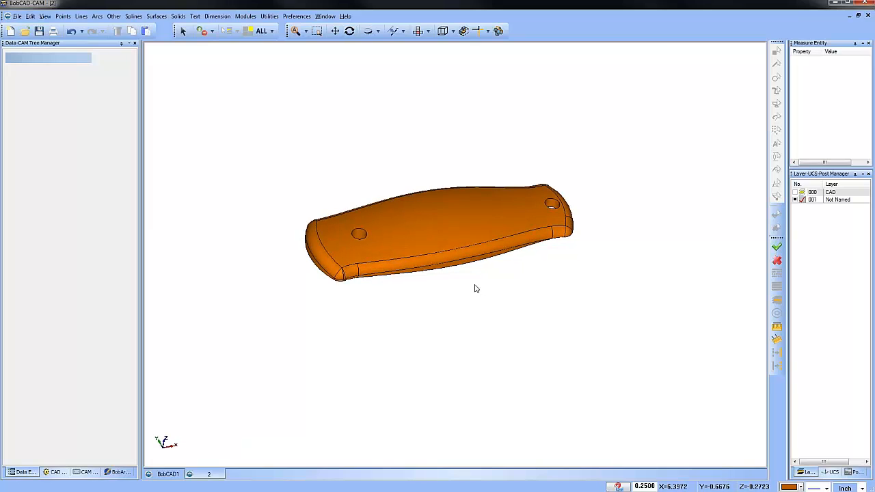
left_click(833, 201)
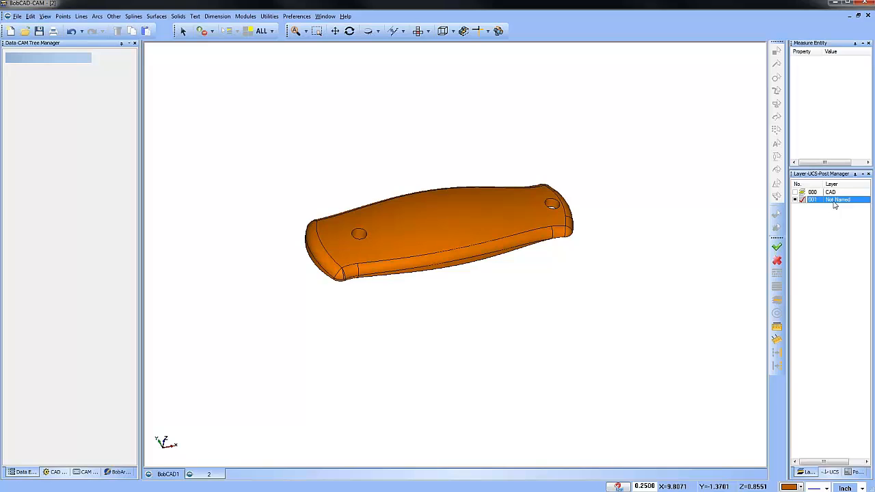
right_click(832, 203)
left_click(826, 208)
left_click(802, 208)
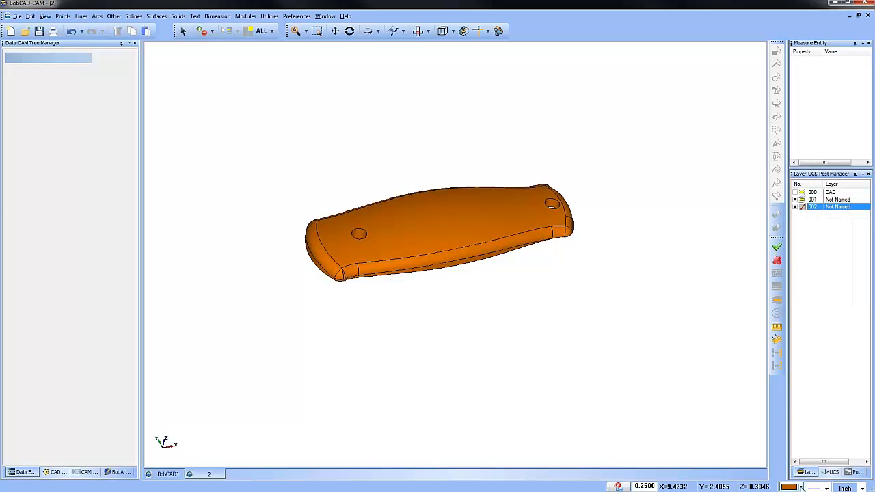
left_click(801, 487)
left_click(799, 311)
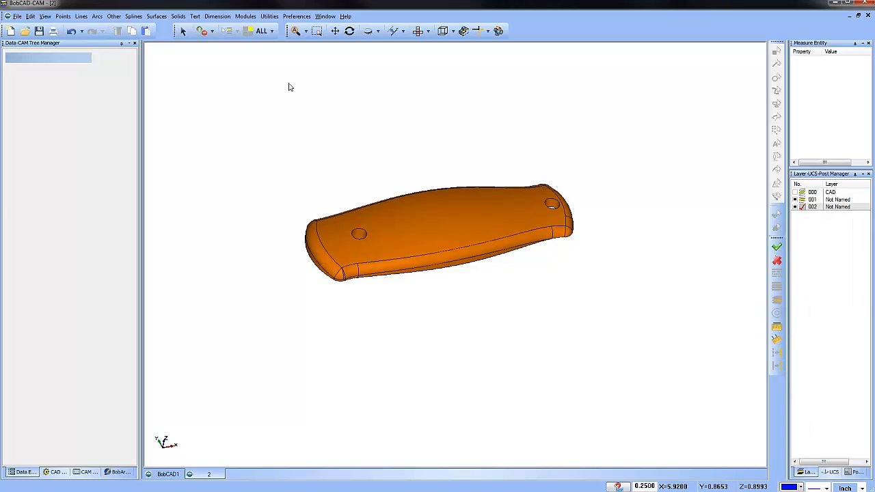
- Extract the edges of the handle's top face, projected to the Z plane at 0
left_click(269, 15)
mouse_move(321, 93)
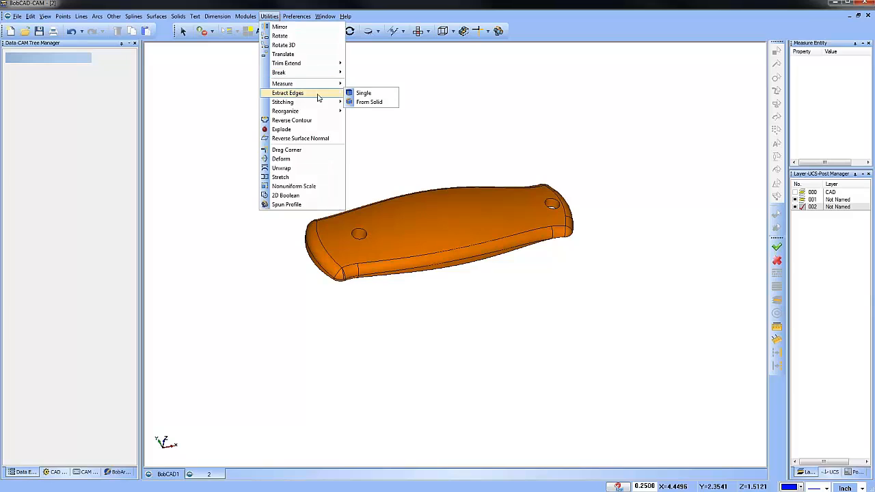
left_click(366, 97)
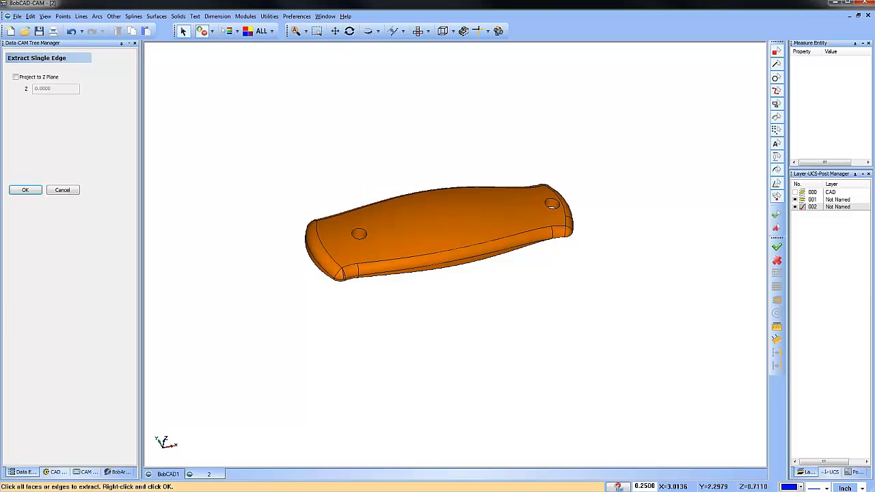
left_click(402, 221)
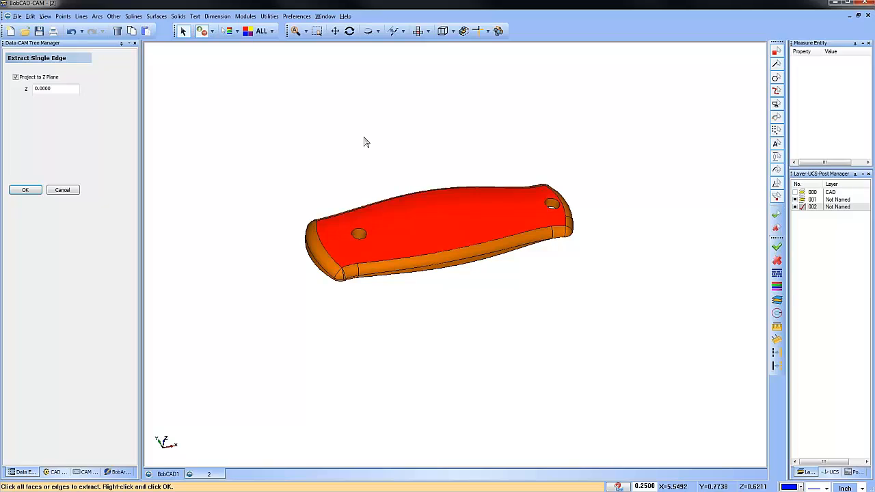
left_click(364, 137)
left_click(78, 189)
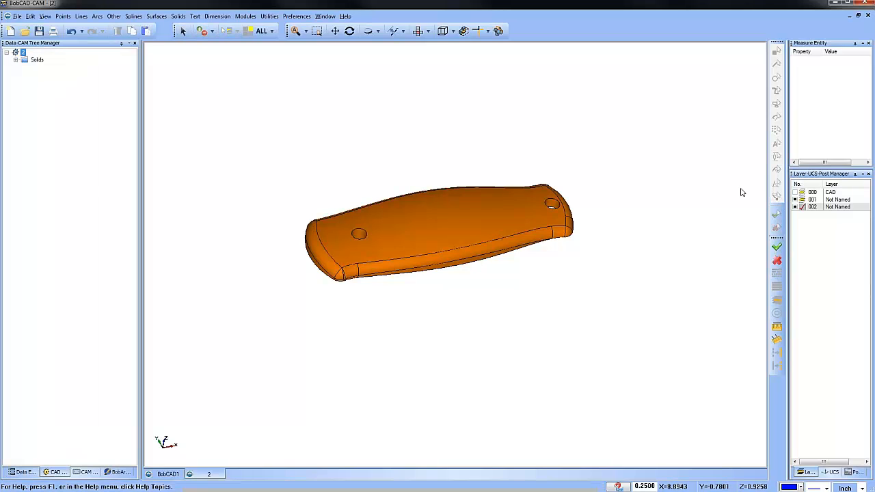
- Hide layer 001 and show the extracted handle edges from the top, ready for selection
left_click(795, 200)
left_click(418, 31)
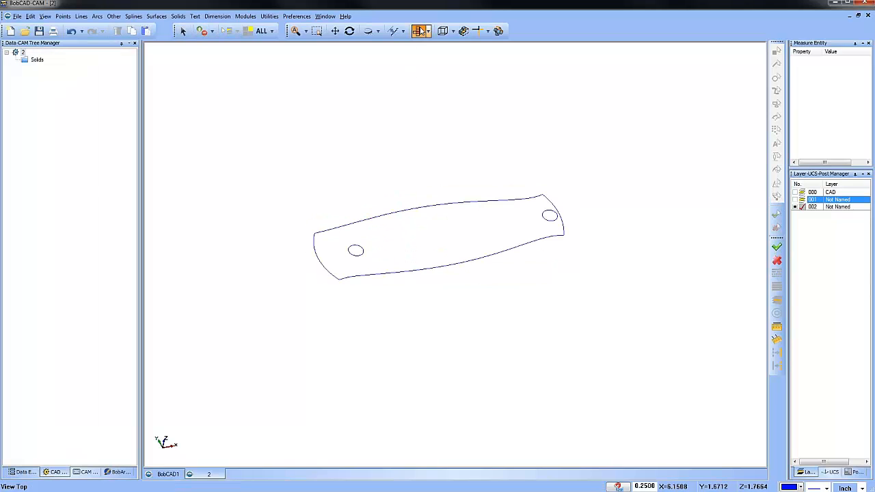
left_click(182, 31)
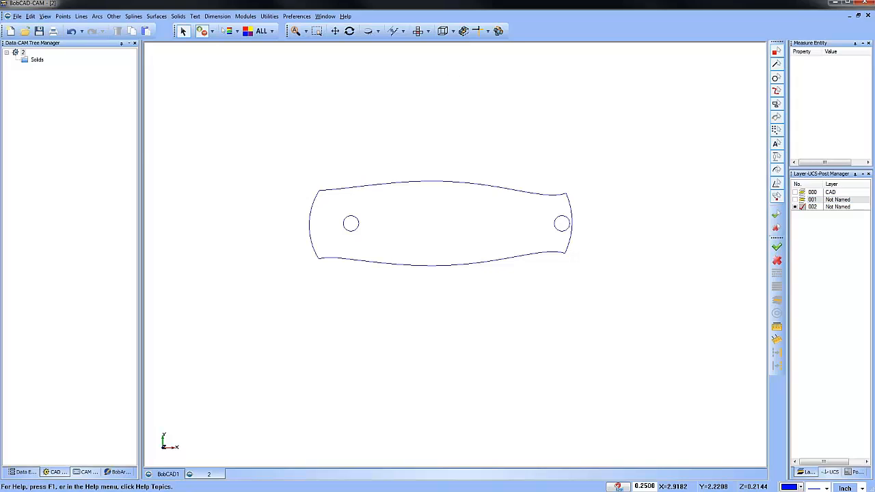
- Offset the handle outline 0.125 toward its inside as a single chain
left_click(113, 15)
left_click(138, 66)
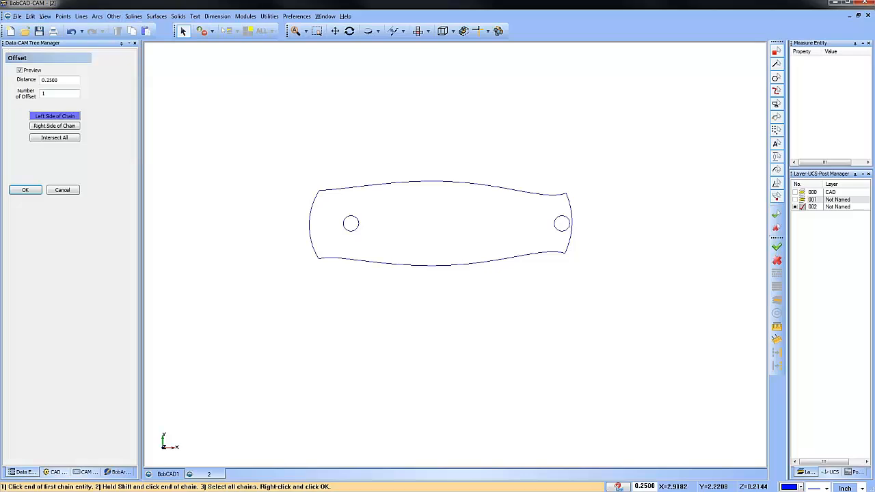
left_click_drag(60, 79, 5, 80)
type(".125")
key("Return")
left_click(317, 199)
right_click(325, 166)
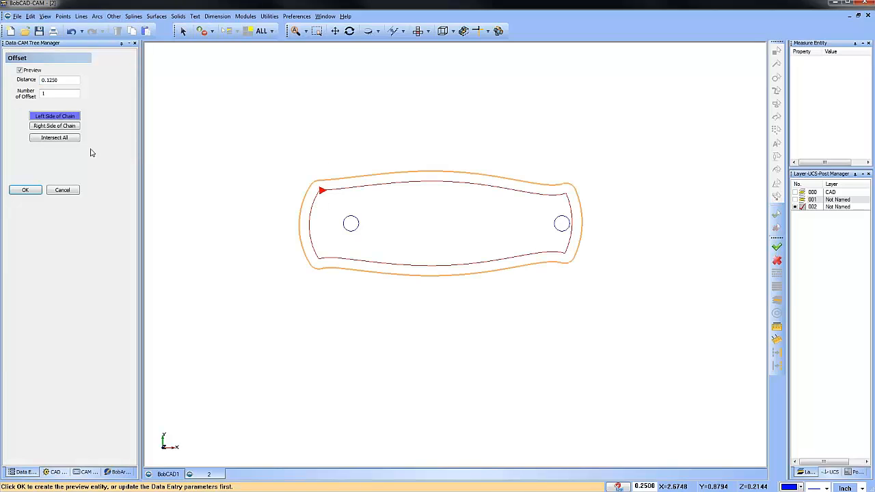
left_click(68, 127)
left_click(25, 190)
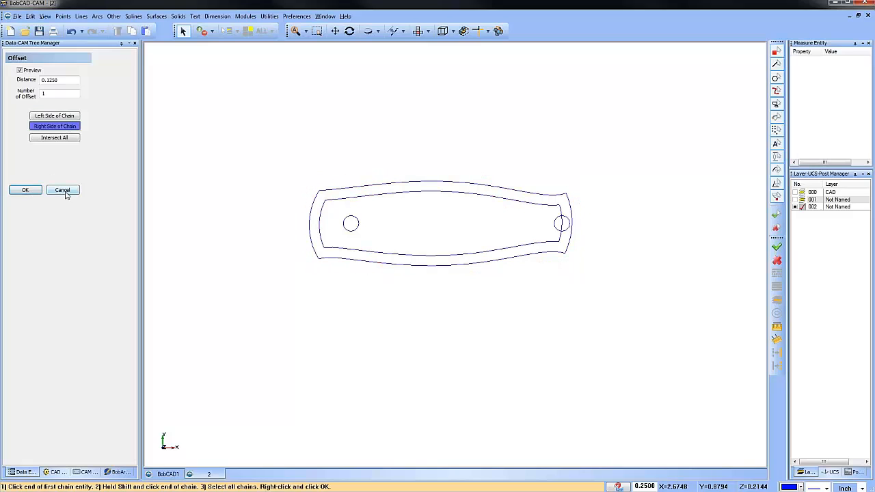
left_click(62, 190)
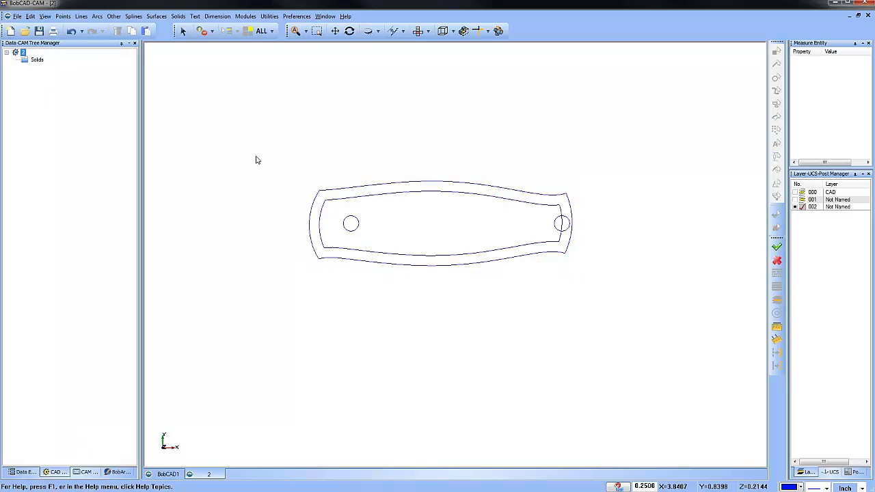
- Quick Trim the small circle at the handle's narrow end where it overlaps the inset outline, leaving a notch in the inset boundary
left_click(183, 31)
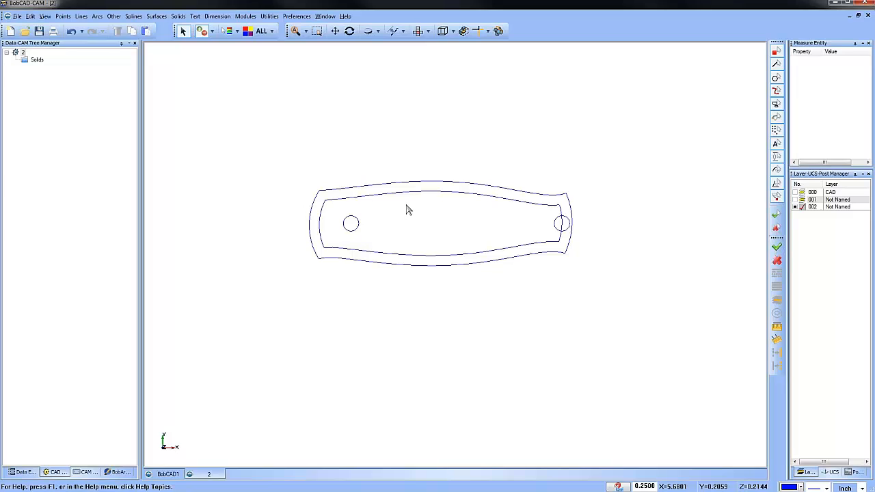
left_click(488, 31)
left_click(497, 90)
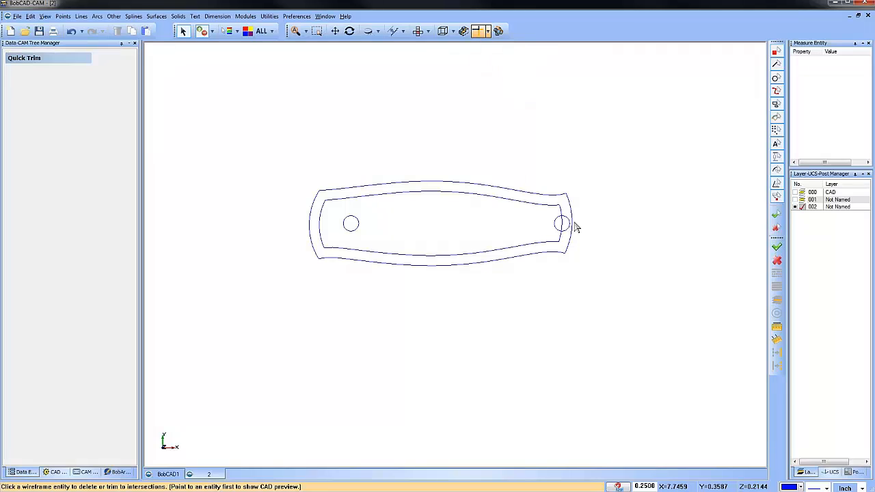
left_click(567, 223)
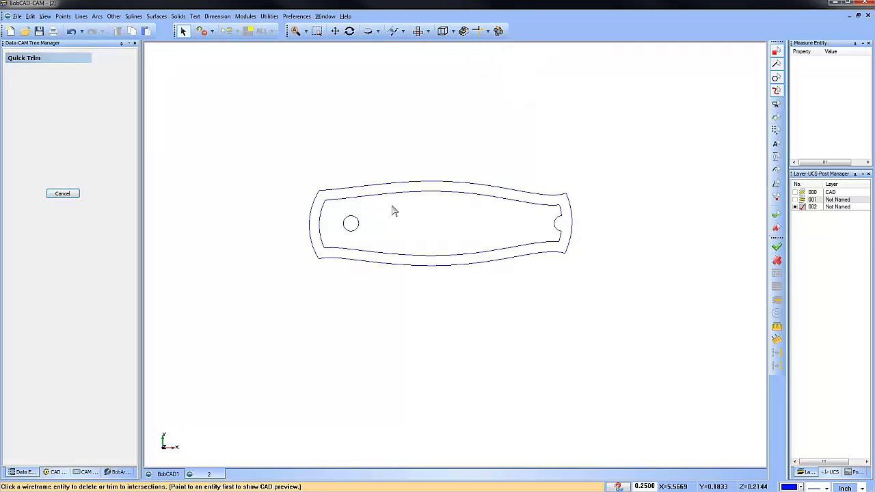
right_click(335, 143)
left_click(360, 159)
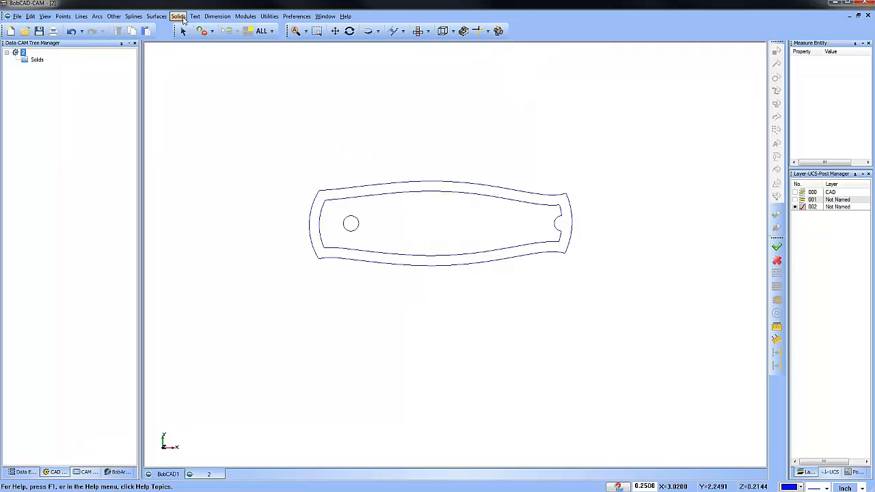
- Cross-hatch the area between the inset outline and the remaining hole with the crossed diagonal pattern, 0.125 spacing and 45° angle
left_click(216, 16)
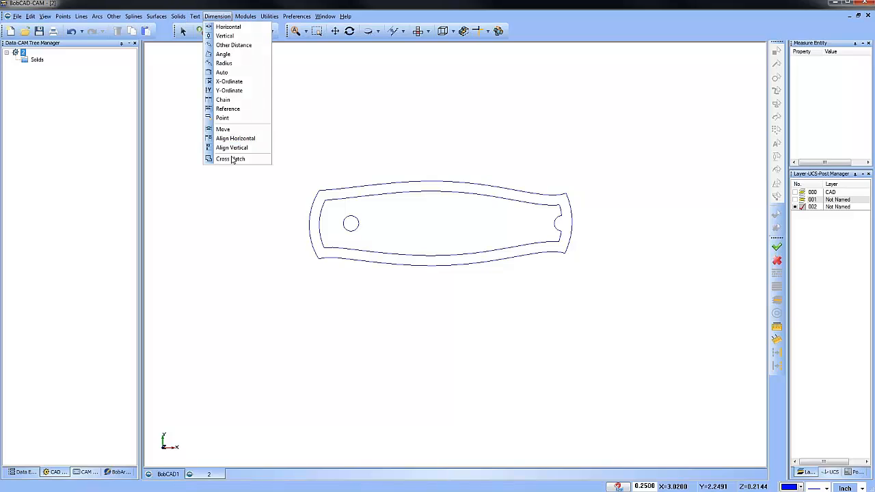
left_click(231, 162)
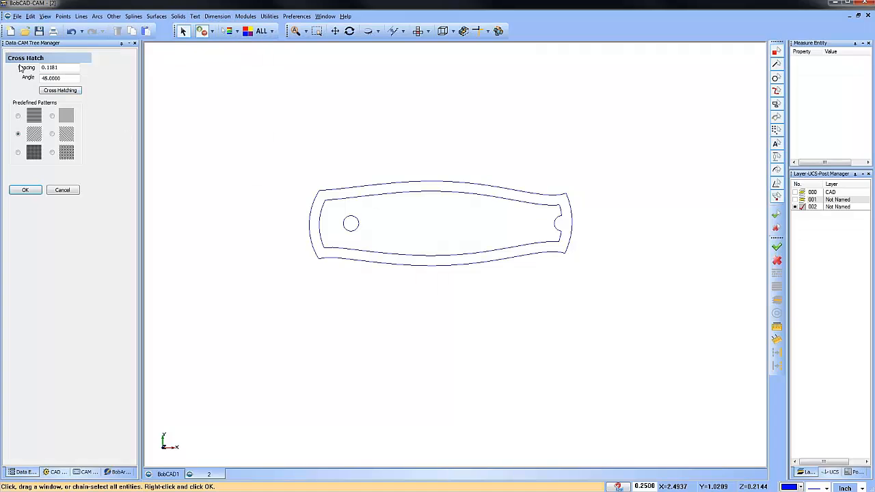
double_click(58, 67)
type(".125")
left_click(52, 152)
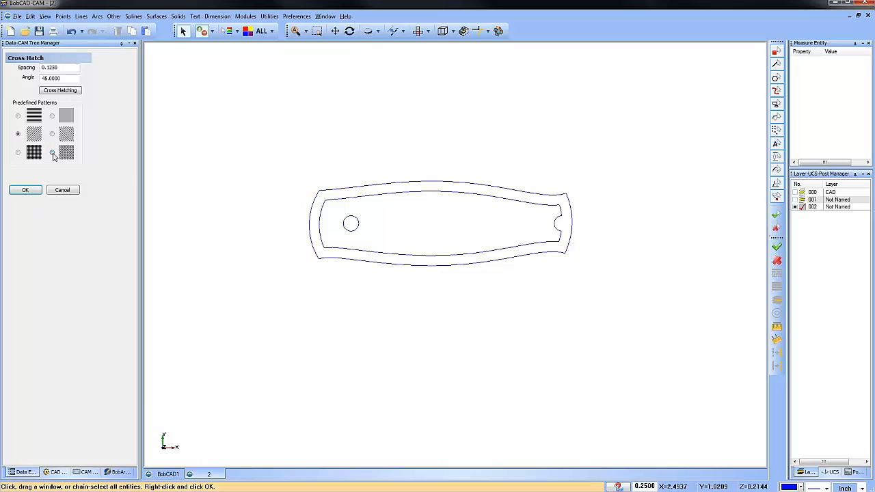
left_click(365, 197, "shift")
left_click(357, 218)
right_click(486, 214)
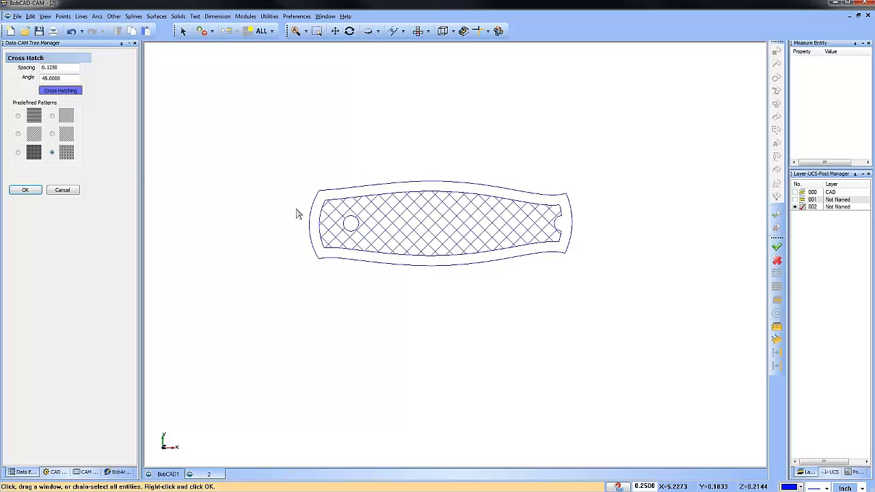
left_click(68, 190)
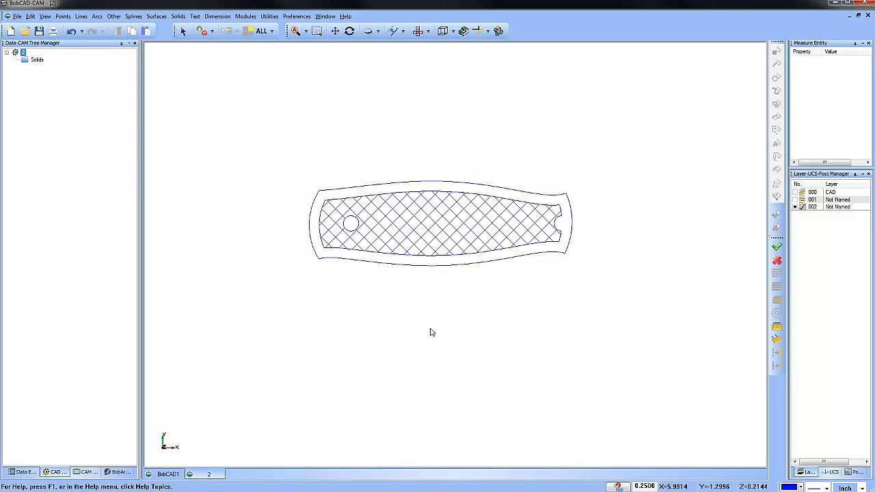
- Make layer 001 visible again so the handle solid shows with the hatch, seen from an angle
middle_click_drag(502, 344, 494, 324)
middle_click_drag(541, 288, 543, 300)
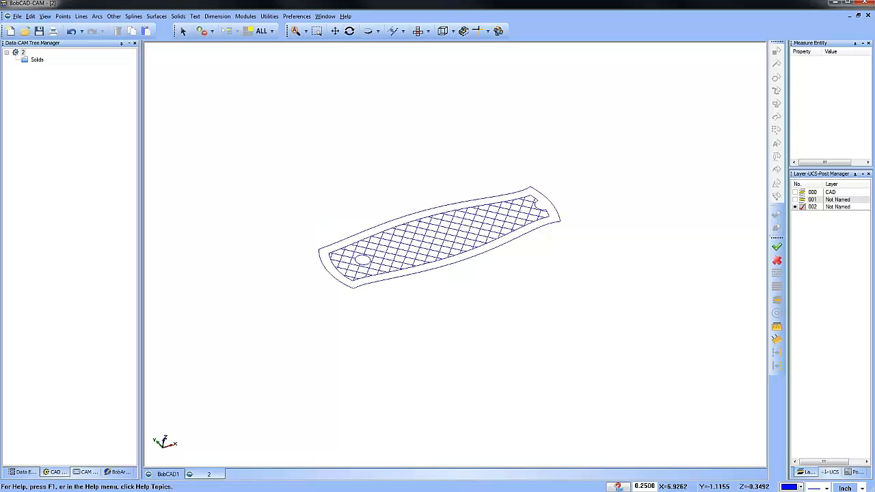
left_click(795, 200)
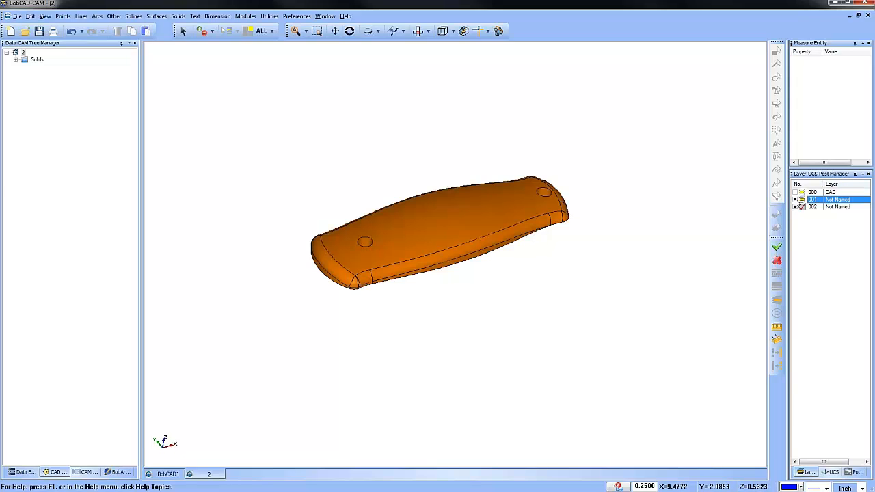
- Create a milling job on the BC_3x_Mill machine with the handle solid model as stock and the default machine setup
left_click(88, 472)
right_click(47, 61)
left_click(82, 63)
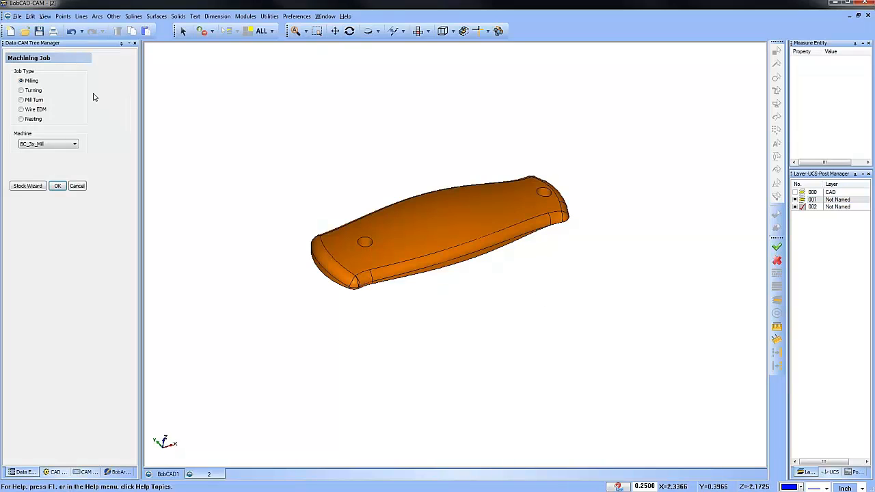
left_click(40, 186)
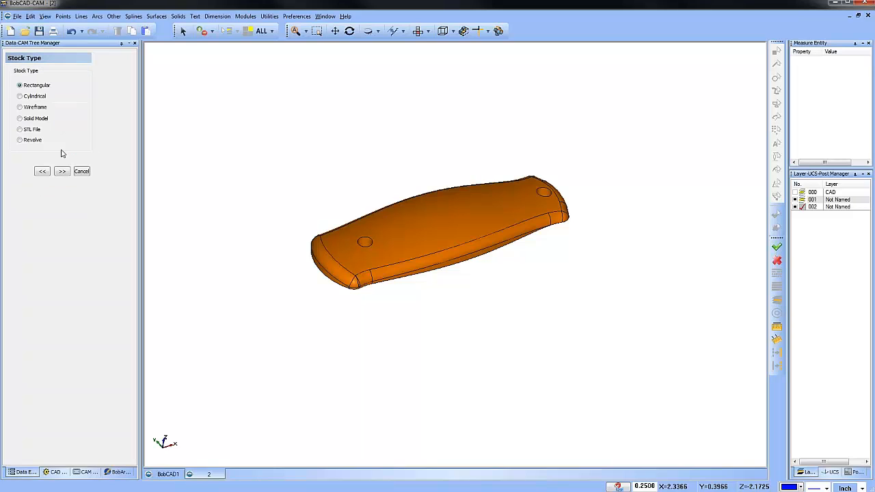
left_click(62, 171)
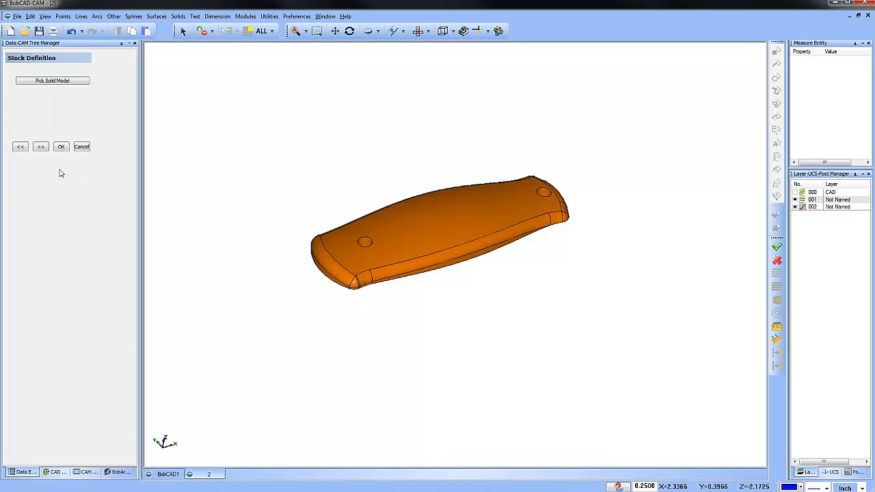
left_click(64, 82)
left_click(363, 230)
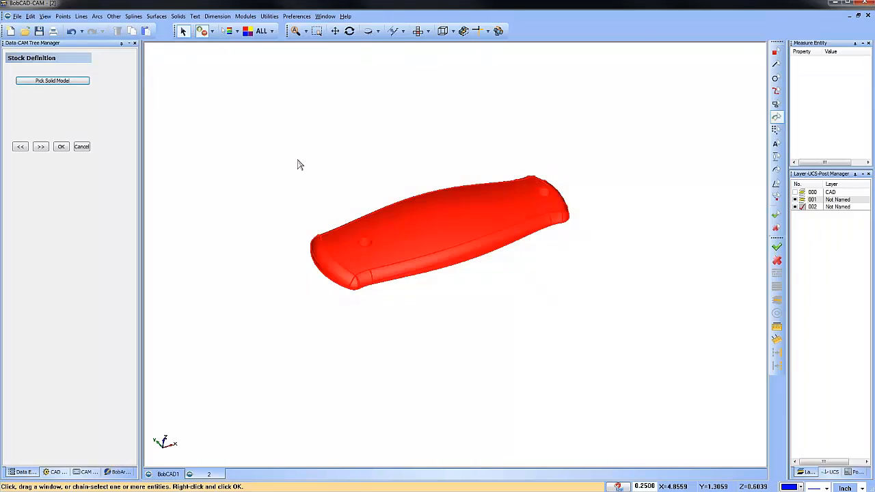
key("space")
left_click(40, 146)
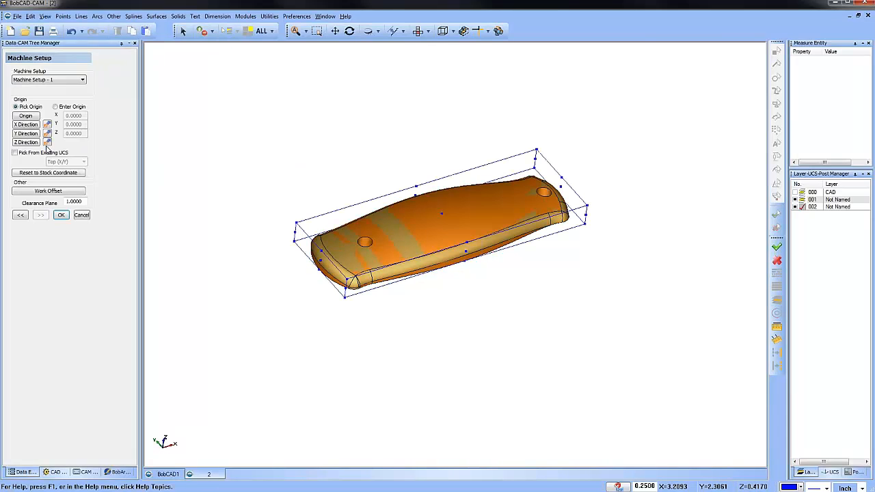
left_click(61, 215)
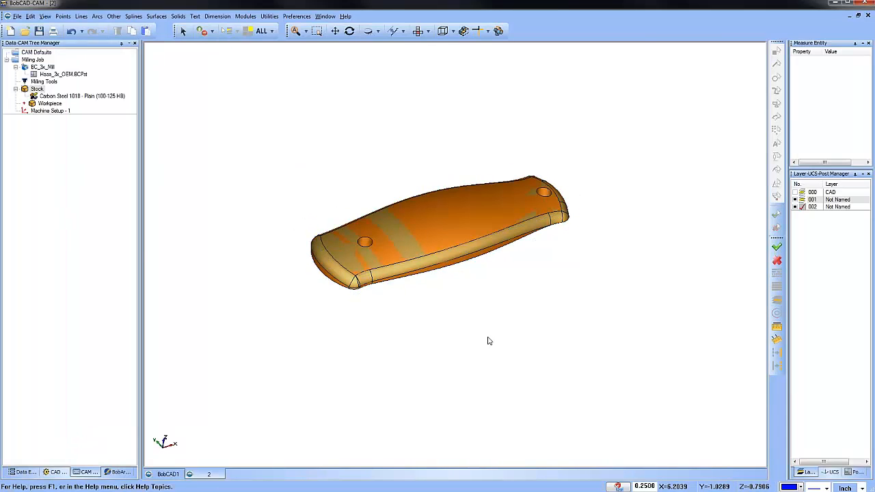
- Blank the milling job's stock so only the handle solid is displayed
right_click(38, 89)
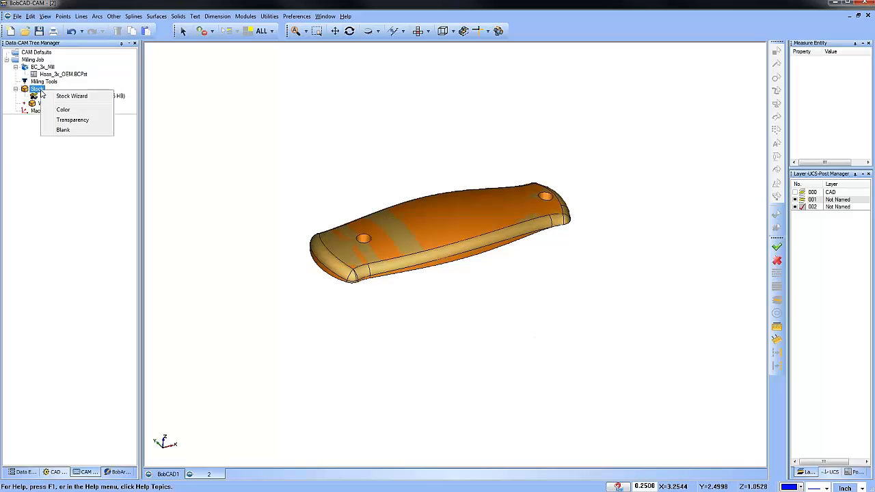
left_click(68, 131)
mouse_move(516, 295)
middle_mouse_down()
mouse_move(521, 220)
mouse_move(523, 293)
middle_mouse_up()
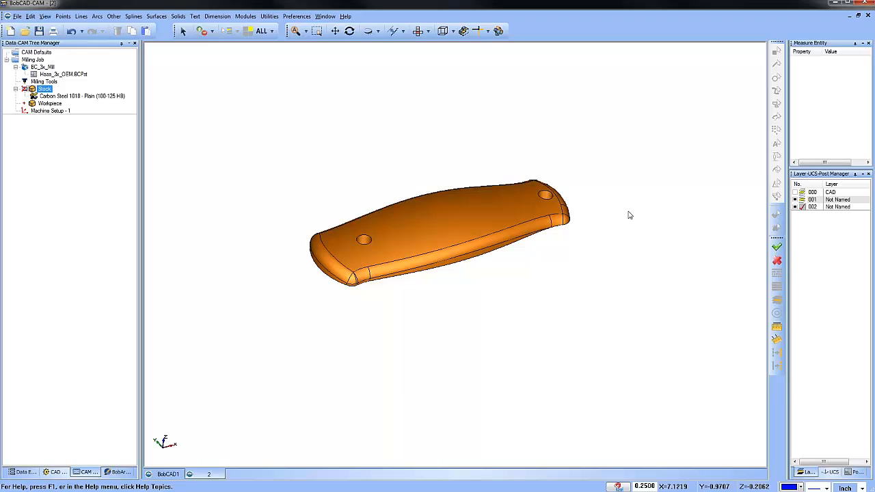
- Add a new active layer 003 and set the drawing color to cyan
right_click(835, 212)
left_click(828, 225)
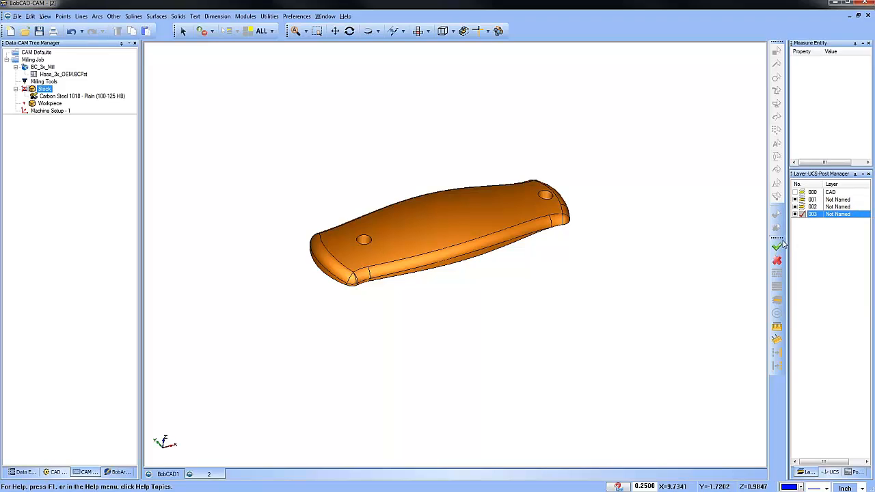
left_click(800, 487)
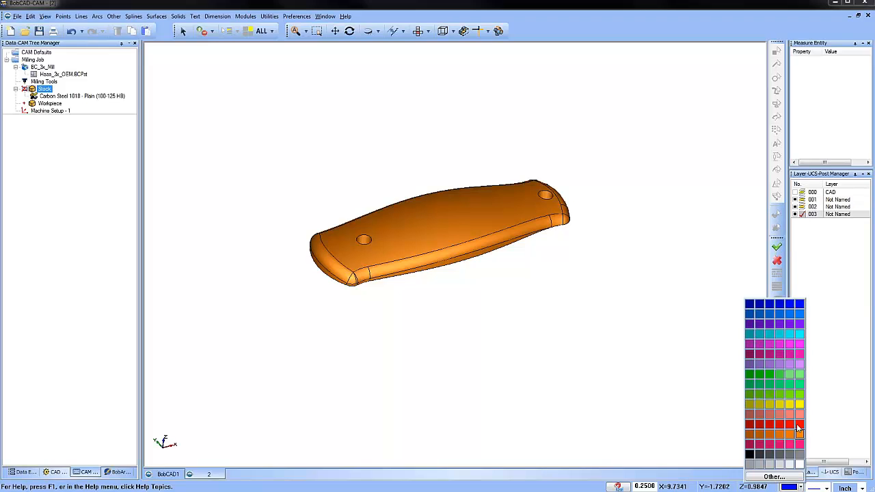
left_click(798, 341)
- Switch to wireframe display and delete the outer extracted handle outline, keeping the inset boundary and hatch
key("ctrl+w")
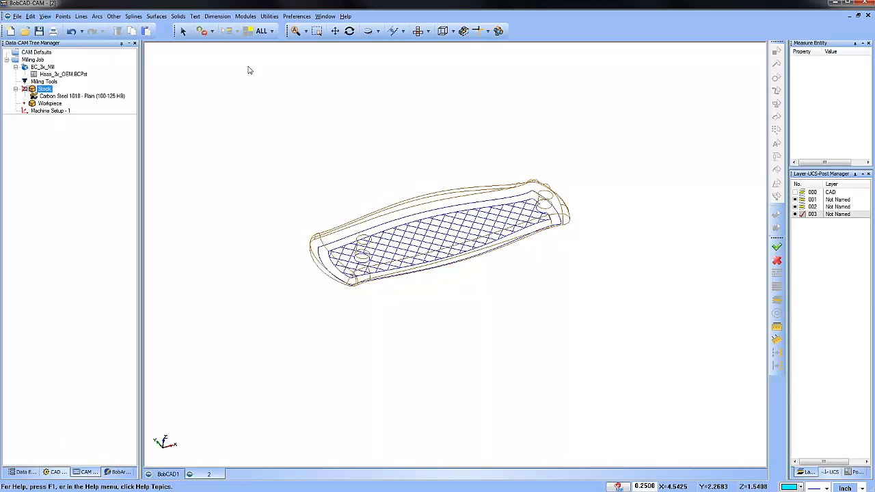
left_click(182, 30)
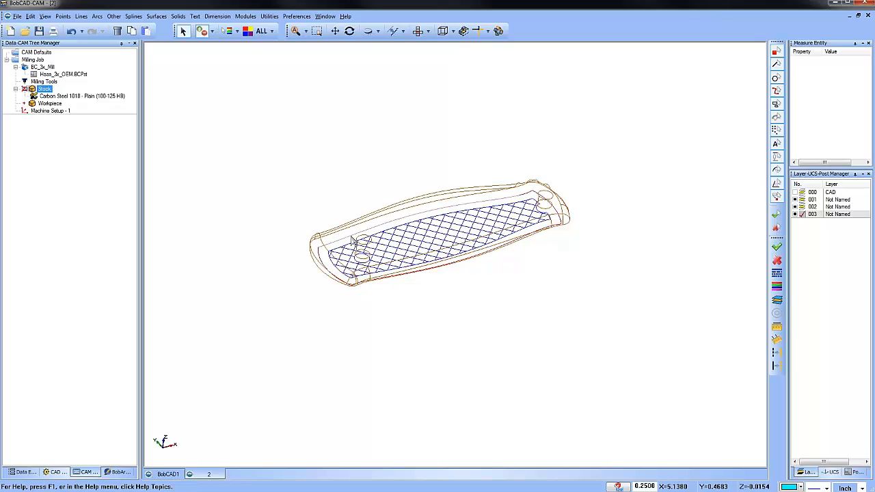
- Project all blue hatch and boundary curves onto the handle solid with Project Curves to Surface
left_click(114, 16)
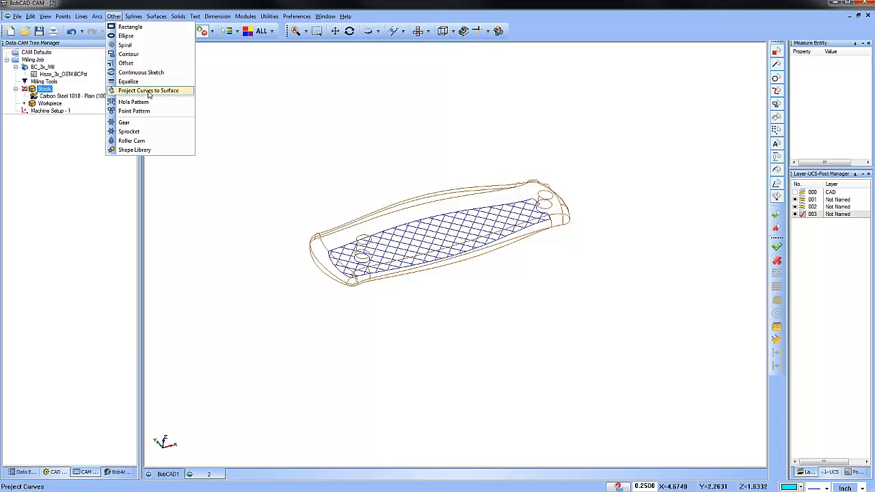
left_click(148, 90)
left_click(249, 31)
left_click(421, 217)
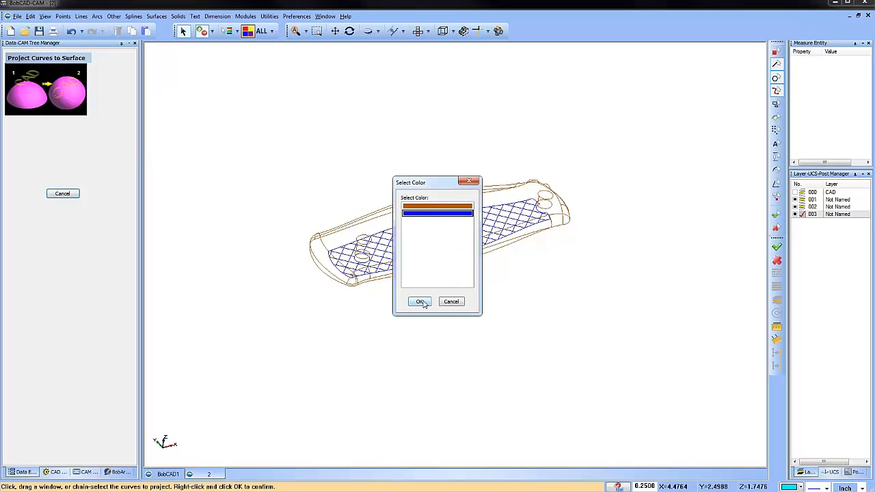
left_click(419, 301)
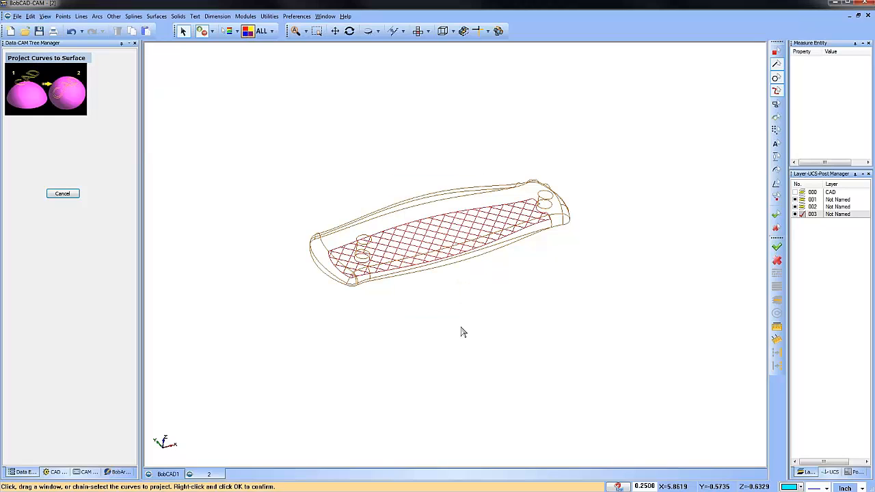
left_click(447, 228)
right_click(351, 129)
left_click(375, 141)
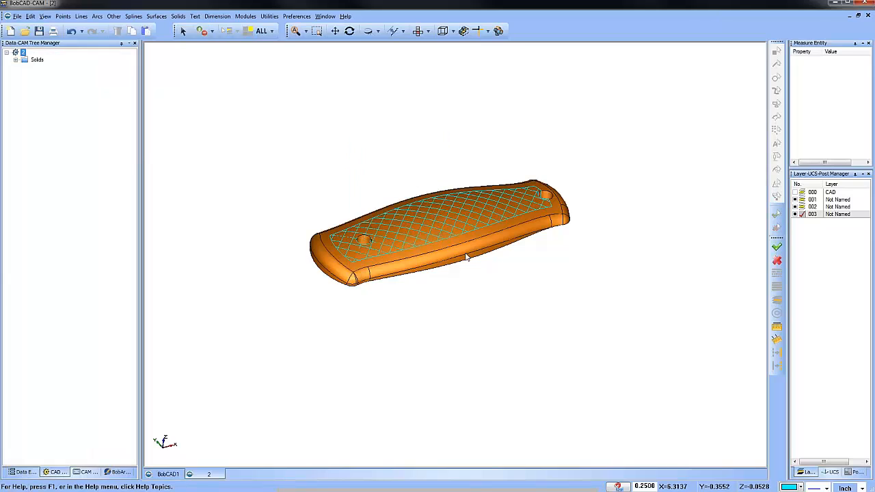
- Hide layers 001 and 002 so only the projected curves on layer 003 are displayed
mouse_move(467, 255)
middle_mouse_down()
mouse_move(469, 184)
mouse_move(469, 265)
middle_mouse_up()
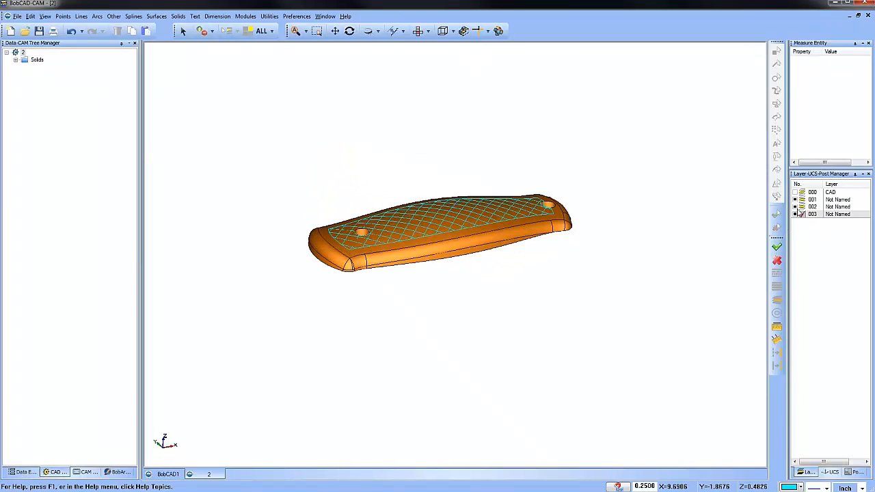
left_click(795, 214)
left_click(796, 207)
left_click(795, 200)
middle_click_drag(503, 182, 422, 173)
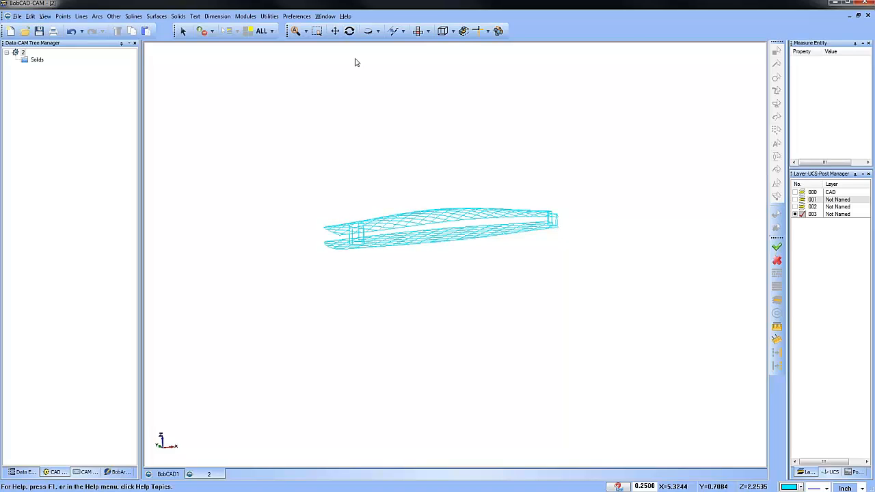
- From the front view, delete the projected curves on the handle's bottom and hole walls, keeping only the top-surface pattern
left_click(427, 31)
left_click(433, 52)
scroll(453, 265, "up", 2)
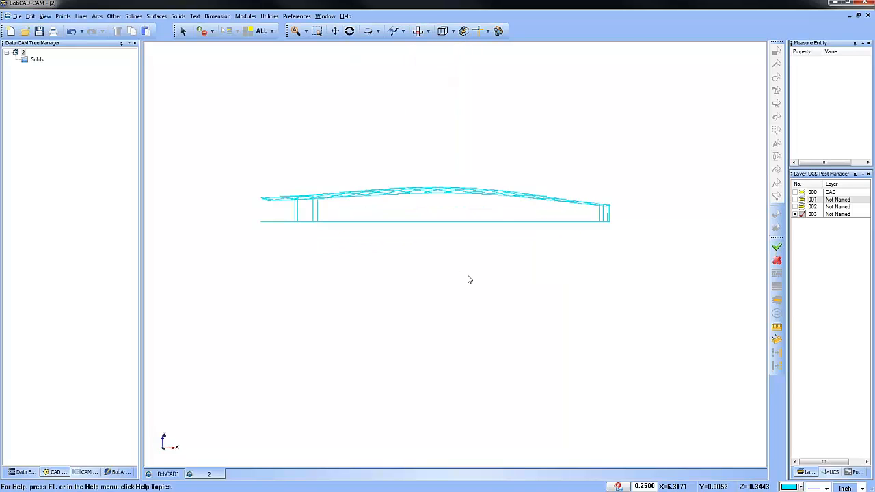
middle_click_drag(468, 277, 436, 276)
left_click(183, 31)
left_click_drag(212, 213, 615, 255)
key("Delete")
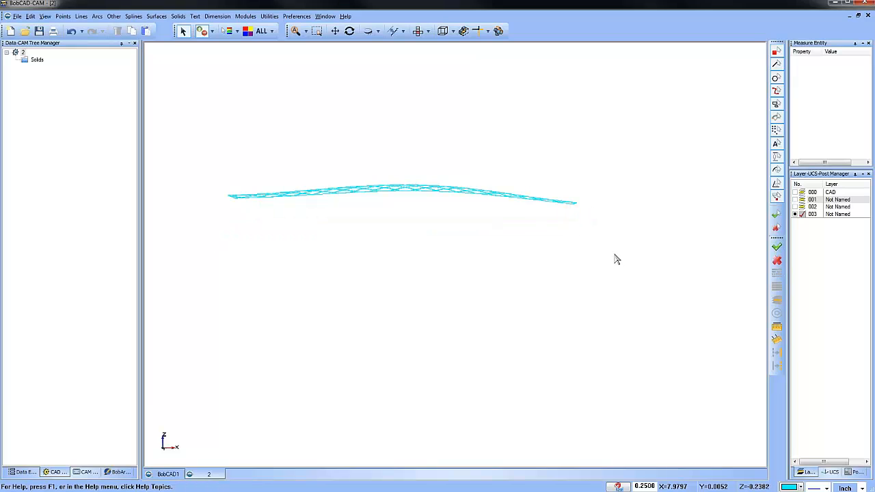
- Show layer 001 with the handle solid and add a Mill 3 Axis Wireframe feature to Machine Setup - 1
middle_click_drag(486, 237, 478, 292)
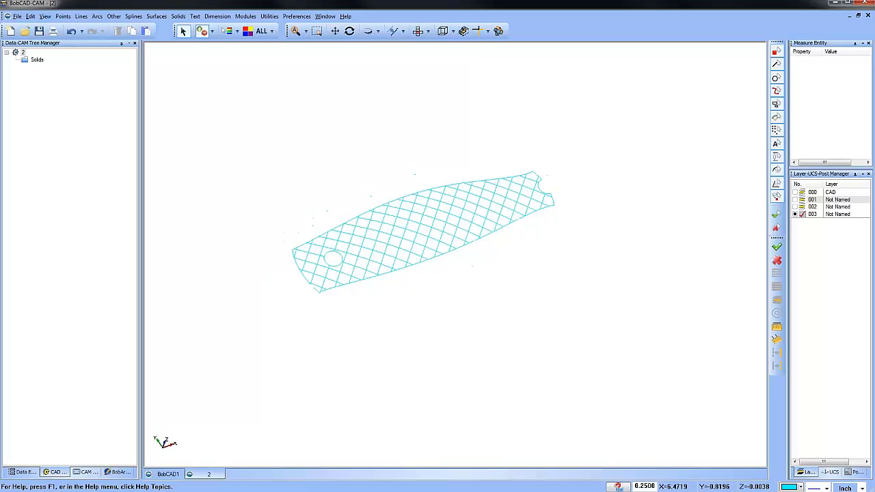
left_click(795, 199)
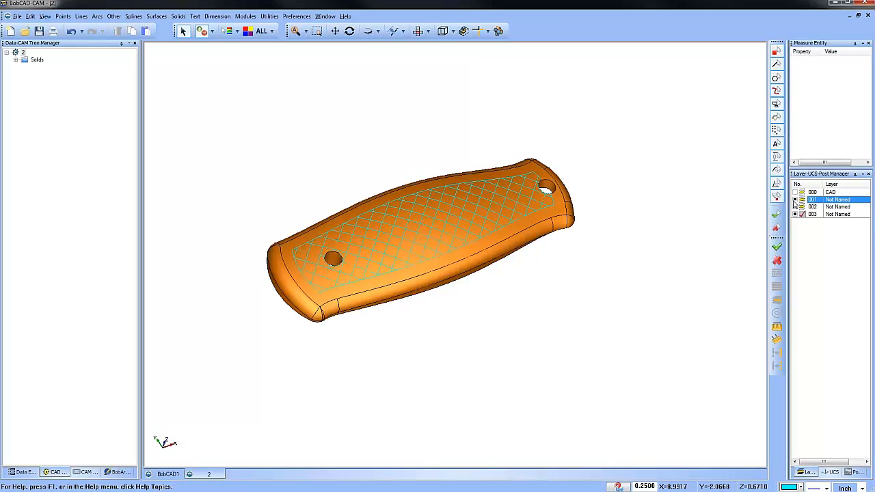
left_click(86, 471)
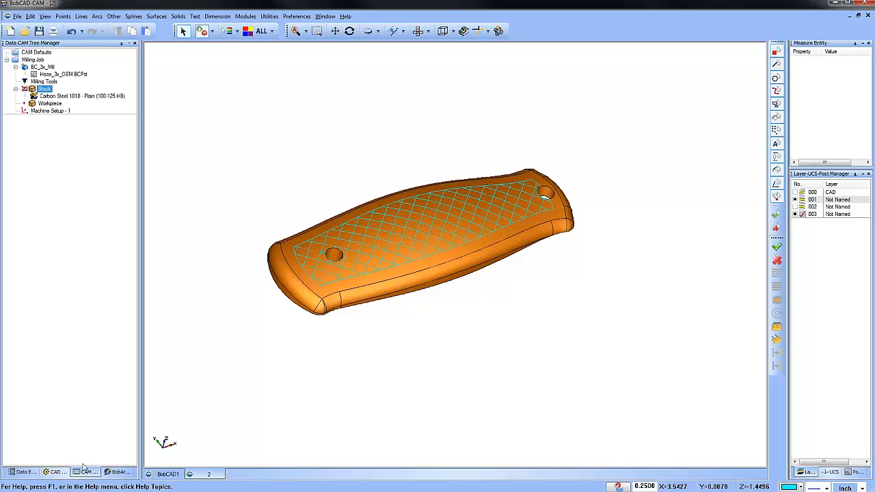
right_click(58, 117)
right_click(49, 112)
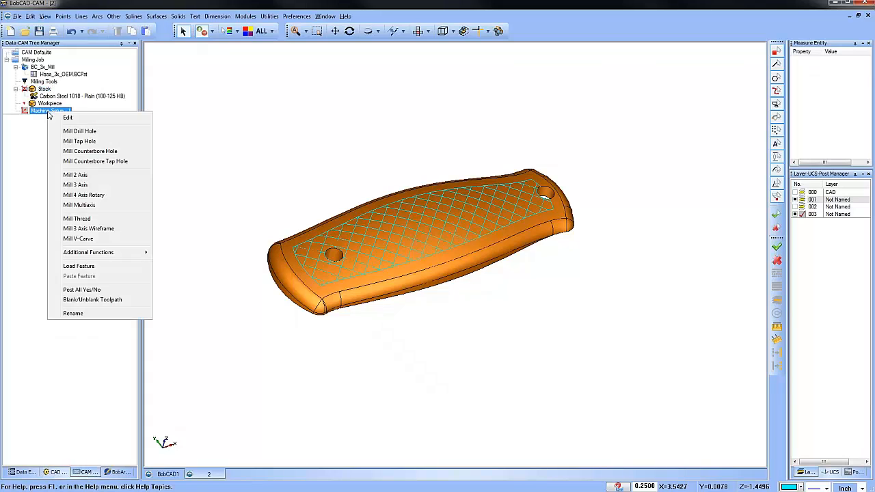
left_click(106, 219)
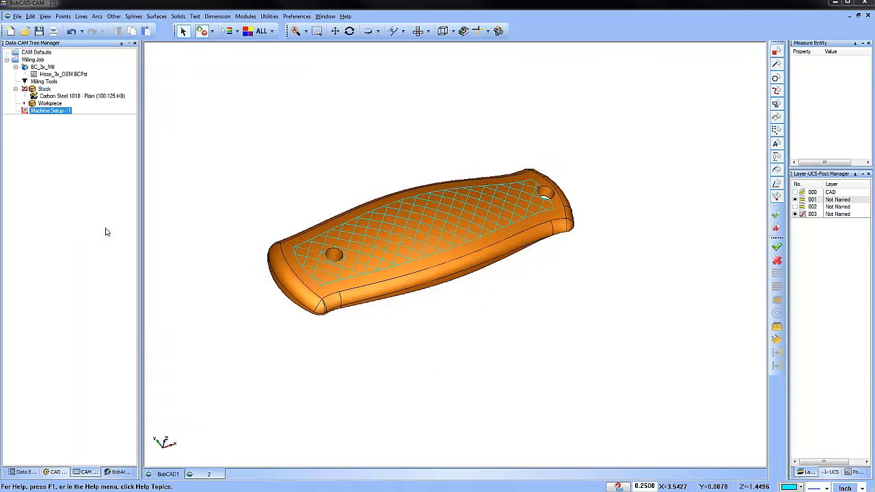
- Select all cyan projected curves by color as the geometry of the engraving feature
left_click(392, 159)
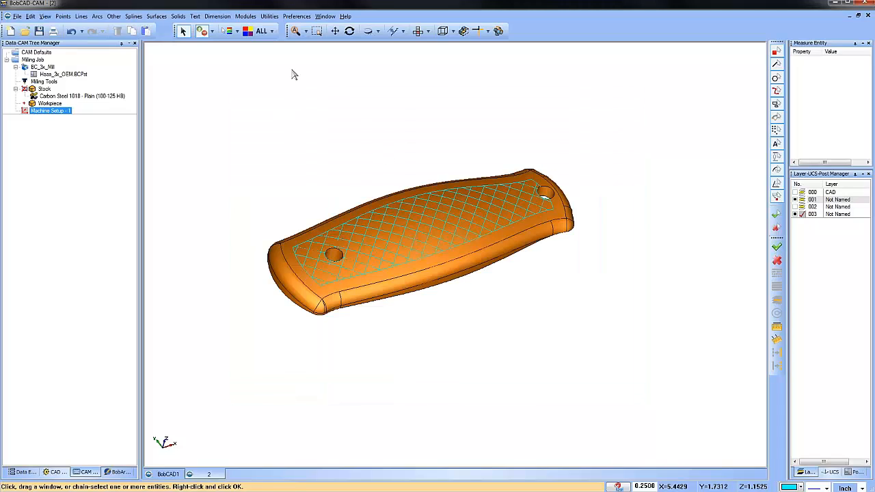
left_click(248, 31)
left_click(430, 213)
left_click(426, 215)
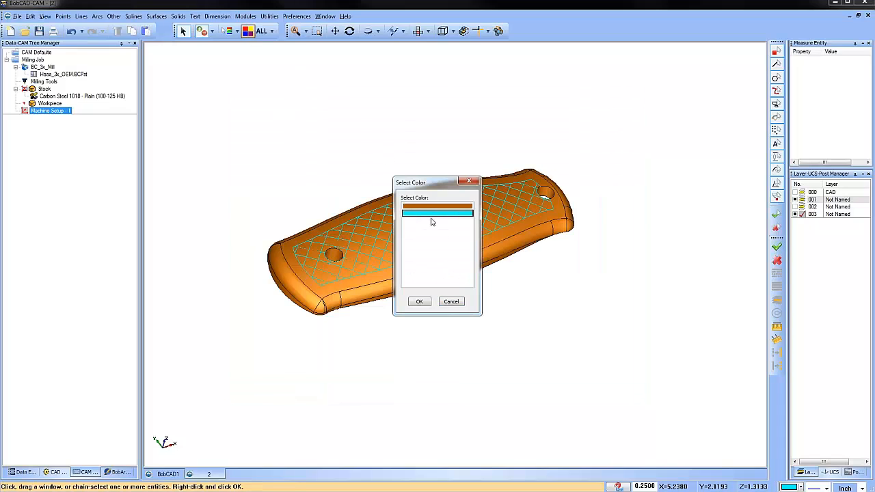
left_click(420, 302)
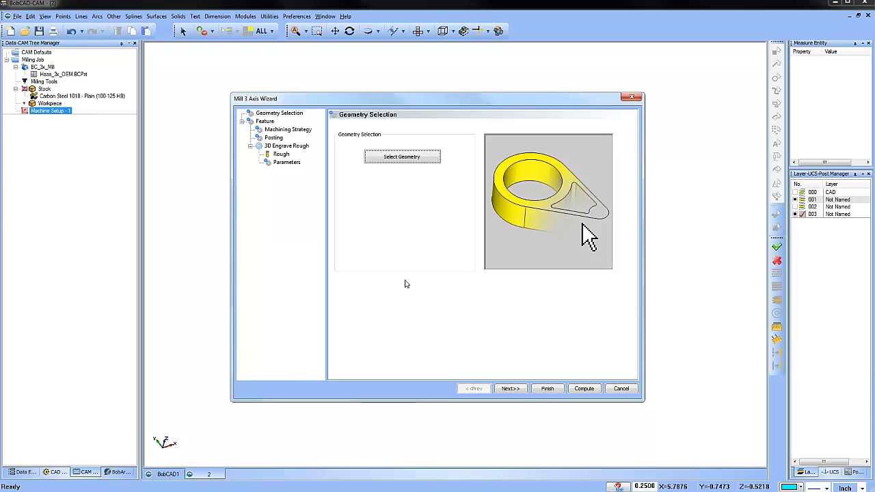
- Add the .375D - 60DEG - V-TOOL from the tool library and assign it to the 3D Engrave Rough operation
left_click(514, 389)
left_click(281, 154)
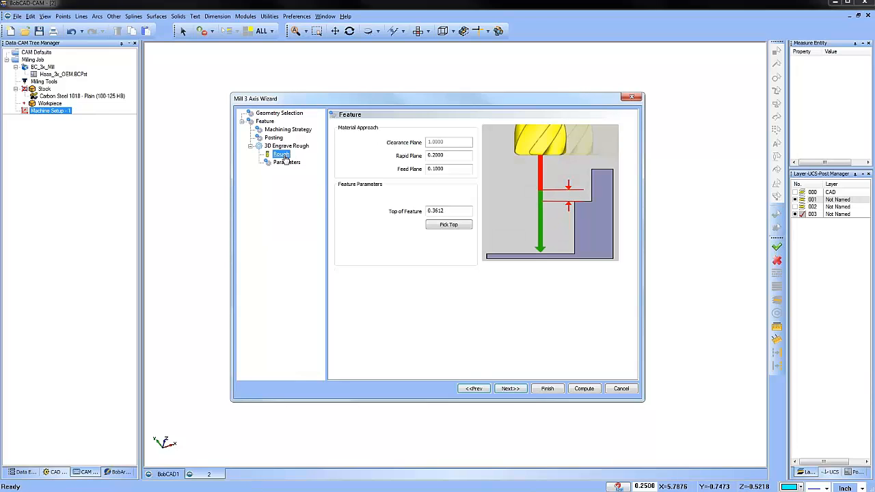
left_click(370, 128)
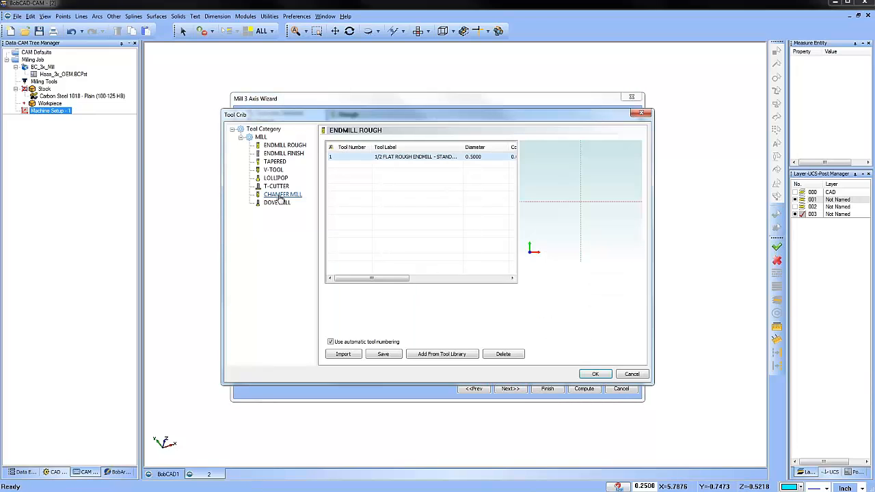
left_click(273, 171)
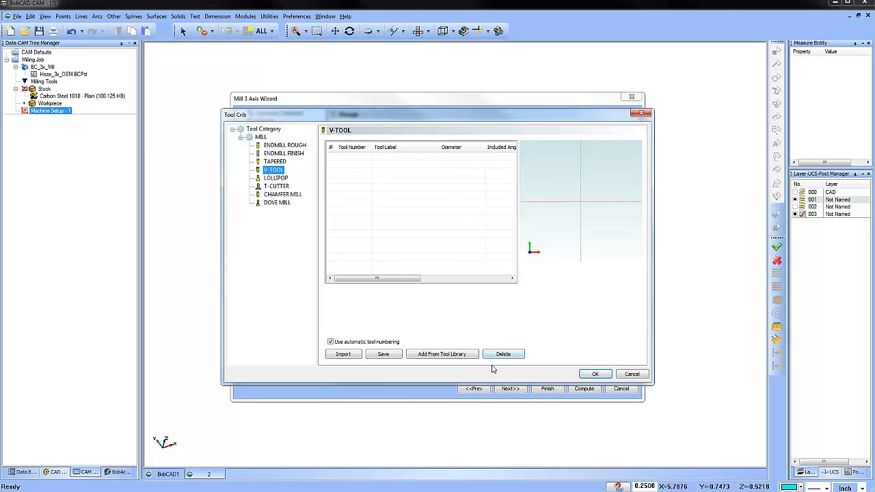
left_click(420, 354)
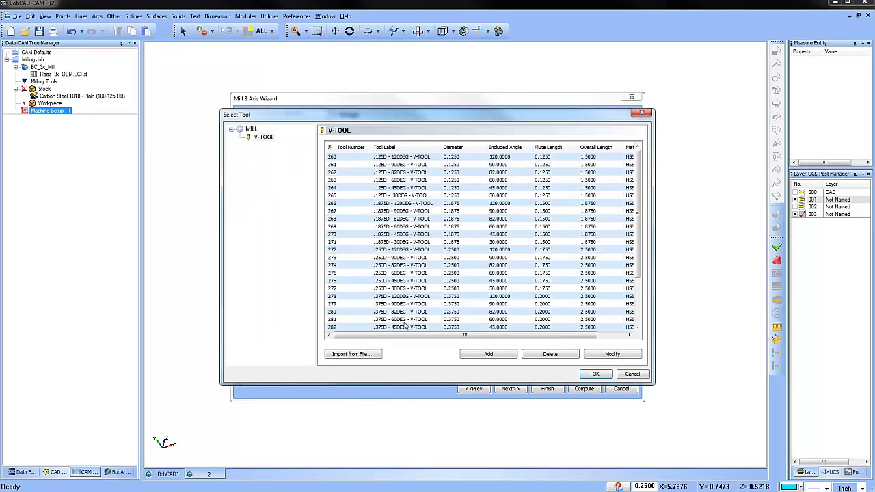
left_click(406, 319)
left_click(599, 374)
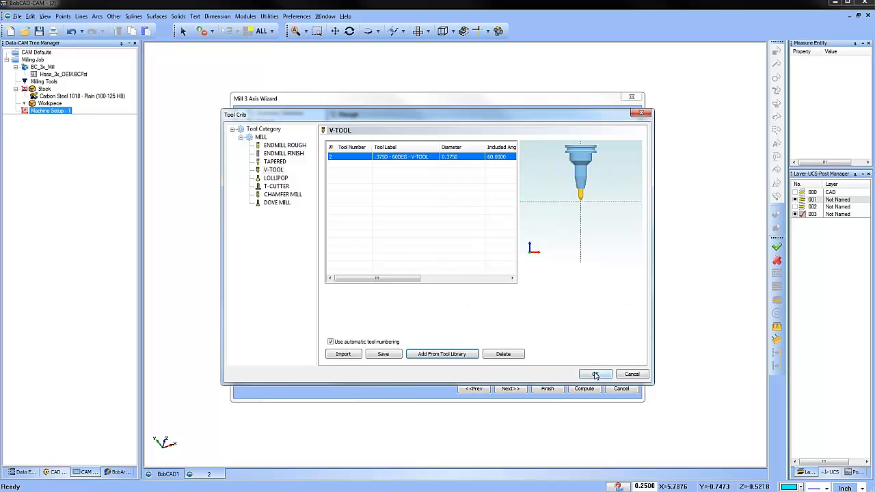
left_click(595, 375)
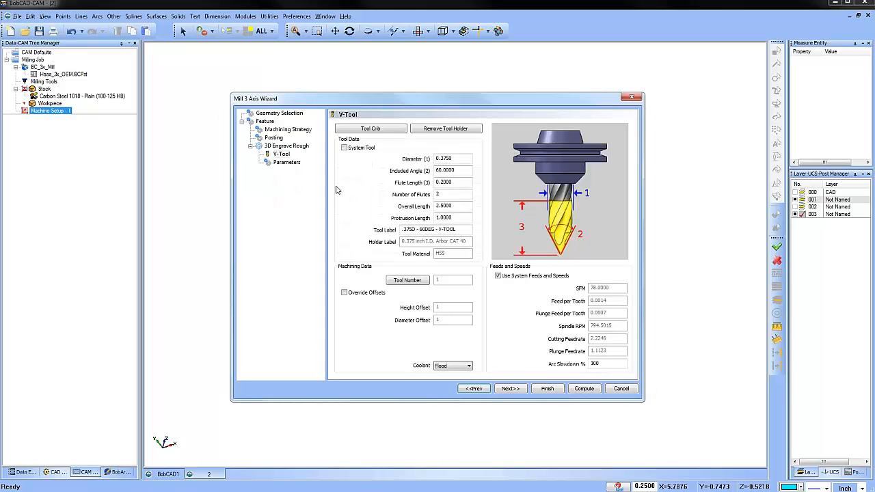
- Set the engraving step distance to -.015 and compute the toolpath
left_click(287, 162)
type("-.015")
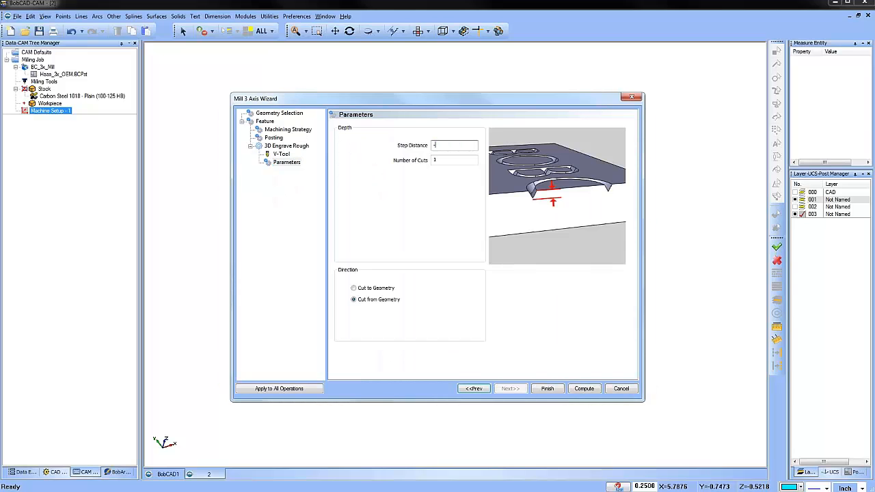
left_click(586, 390)
- Show layer 000 to view the whole knife together with the handle's engraving toolpath
middle_click_drag(517, 308, 528, 304)
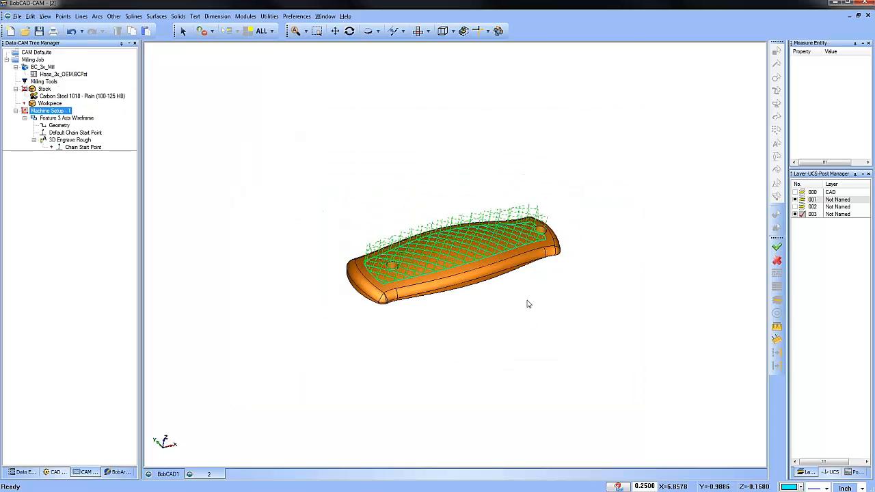
left_click(796, 198)
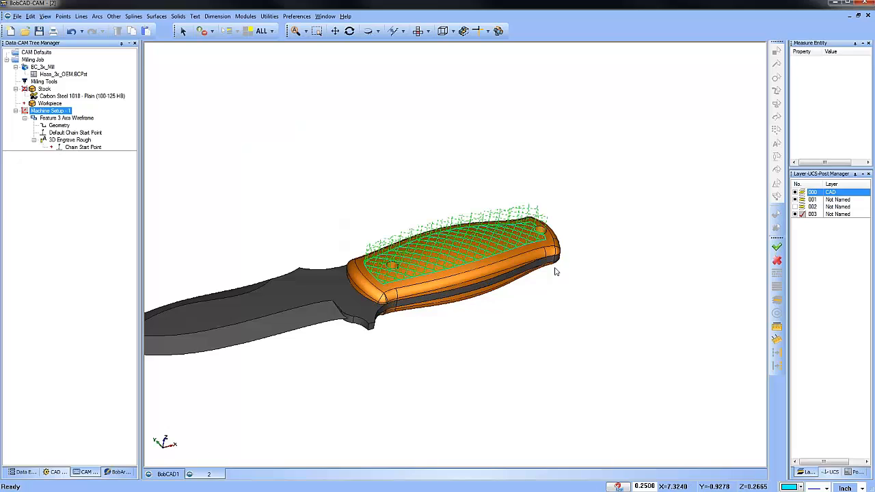
middle_click_drag(556, 269, 556, 290)
scroll(532, 297, "down", 2)
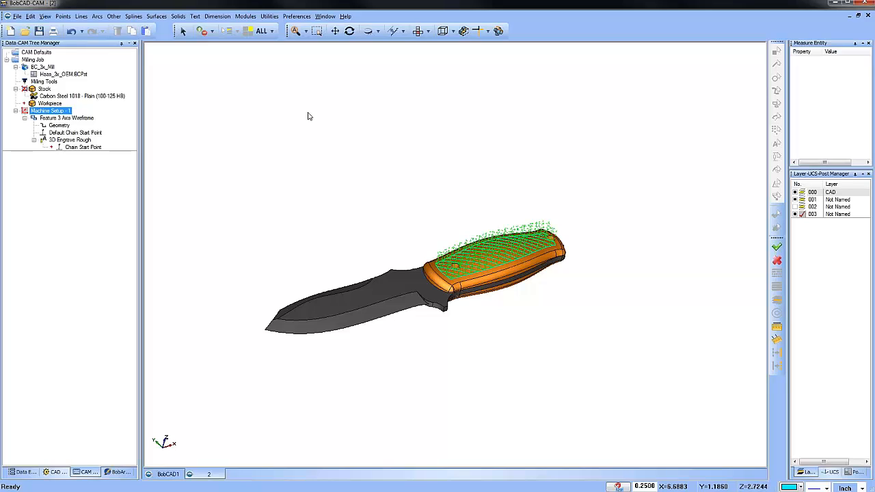
left_click(183, 31)
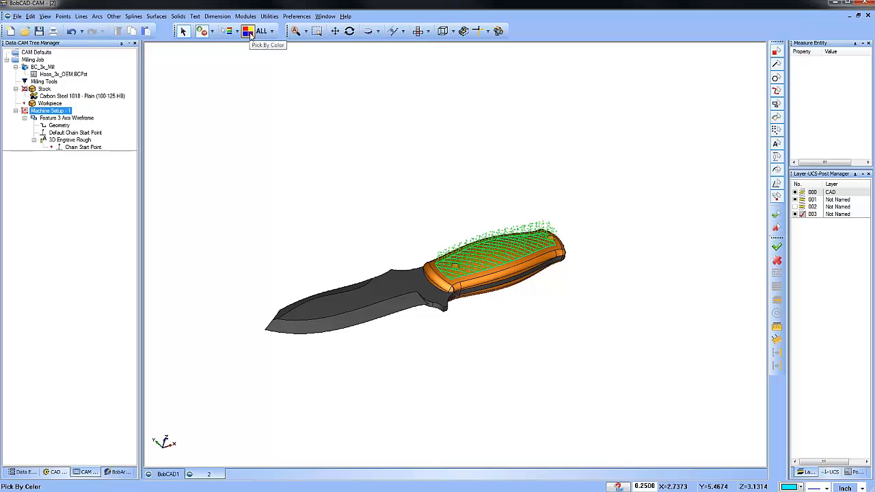
left_click(271, 32)
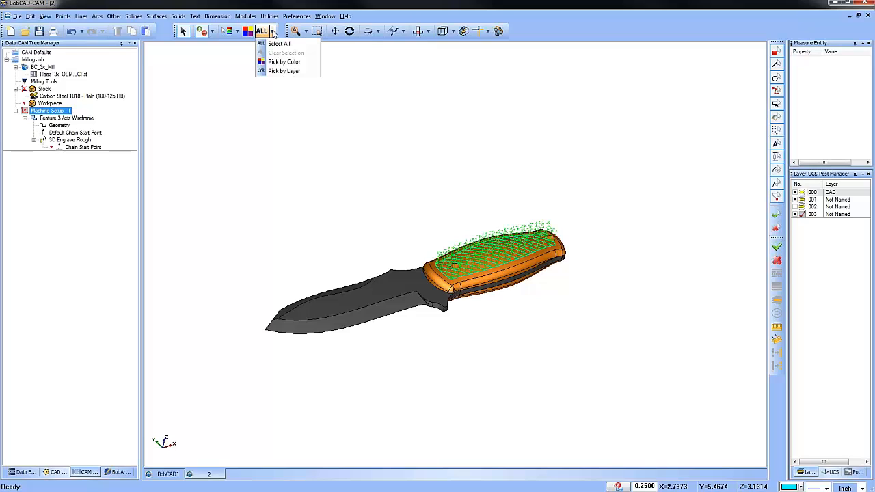
left_click(284, 62)
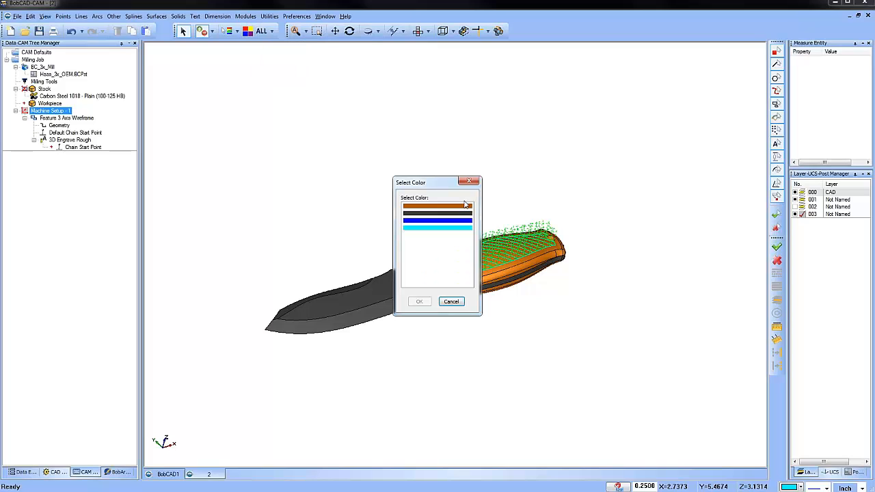
left_click(473, 181)
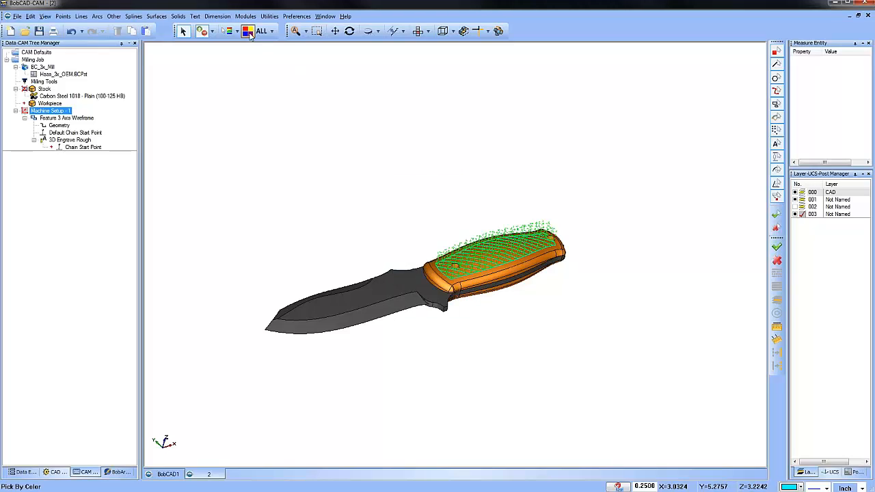
left_click(247, 31)
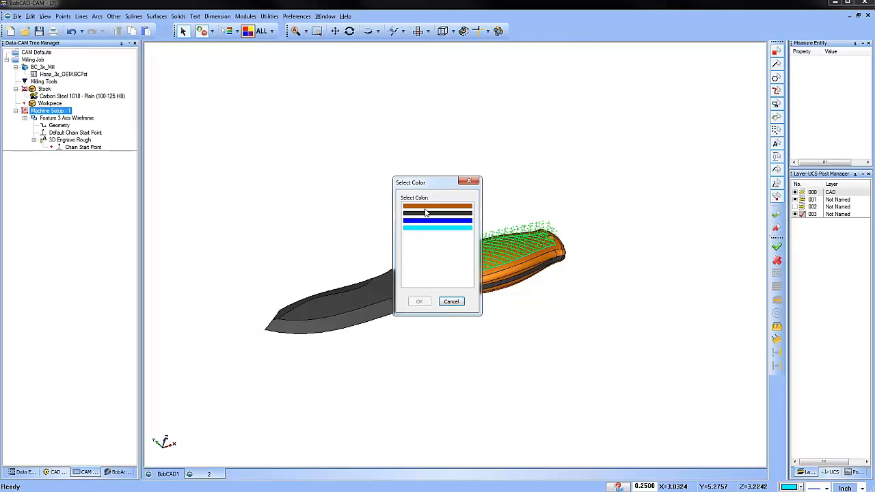
left_click(451, 302)
middle_click_drag(482, 299, 544, 311)
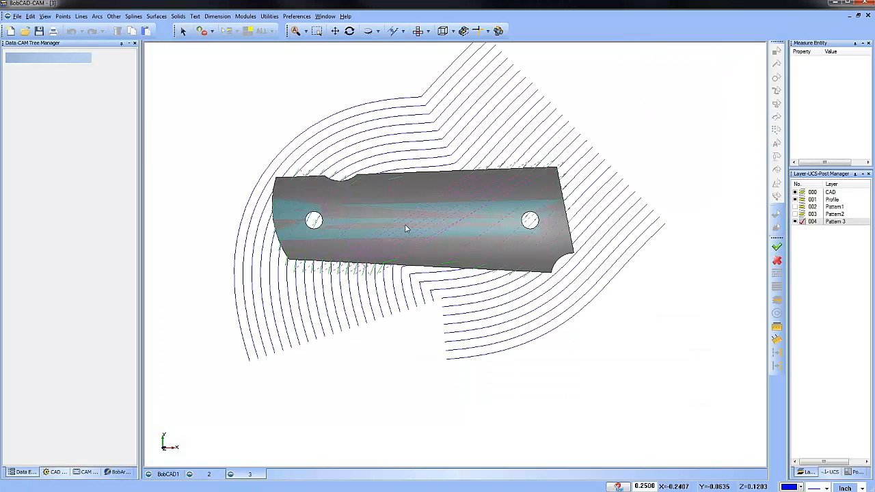
- Run the machining simulation of the grip plate in file 3, examine the cut wave grooves, and exit the simulation
middle_click_drag(405, 228, 404, 319)
mouse_move(453, 287)
middle_mouse_down()
mouse_move(485, 290)
mouse_move(504, 308)
mouse_move(463, 285)
mouse_move(474, 325)
mouse_move(473, 286)
middle_mouse_up()
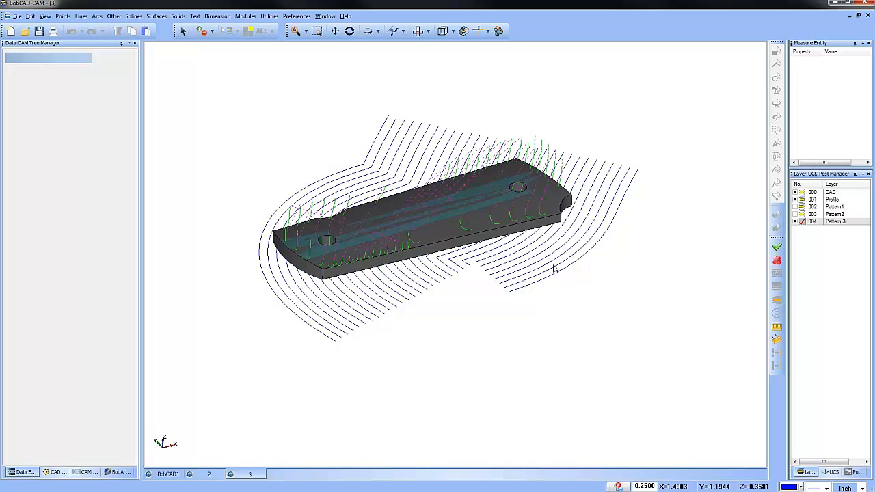
left_click(244, 16)
left_click(274, 80)
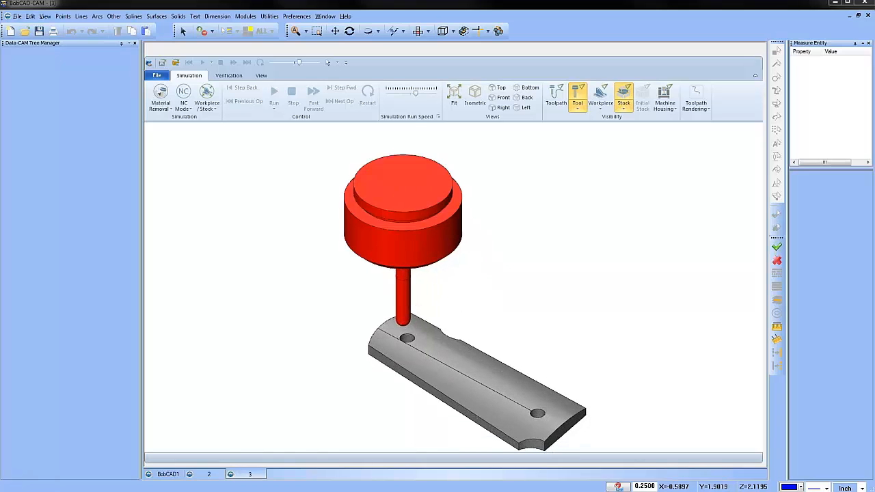
left_click(274, 93)
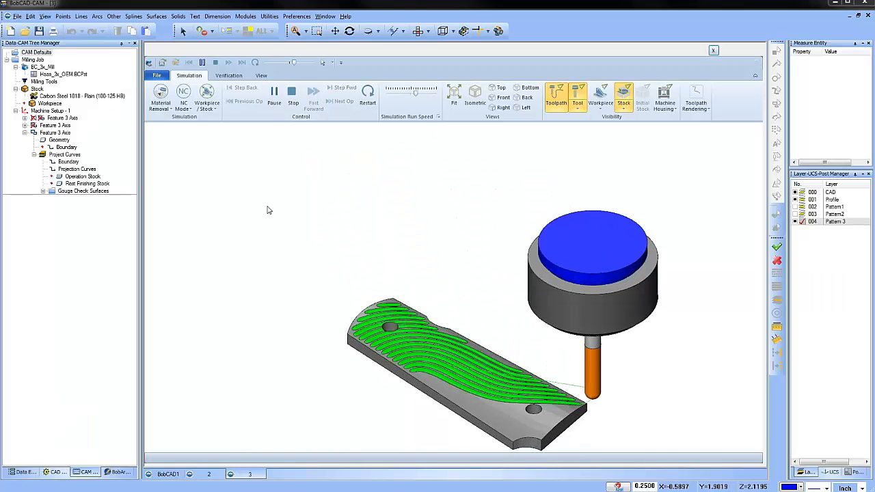
scroll(405, 197, "down", 1)
scroll(449, 390, "down", 1)
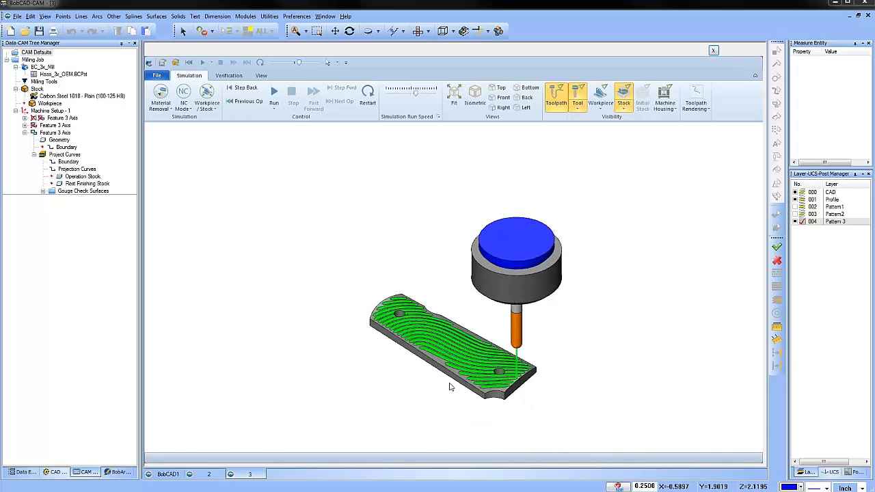
scroll(449, 387, "up", 2)
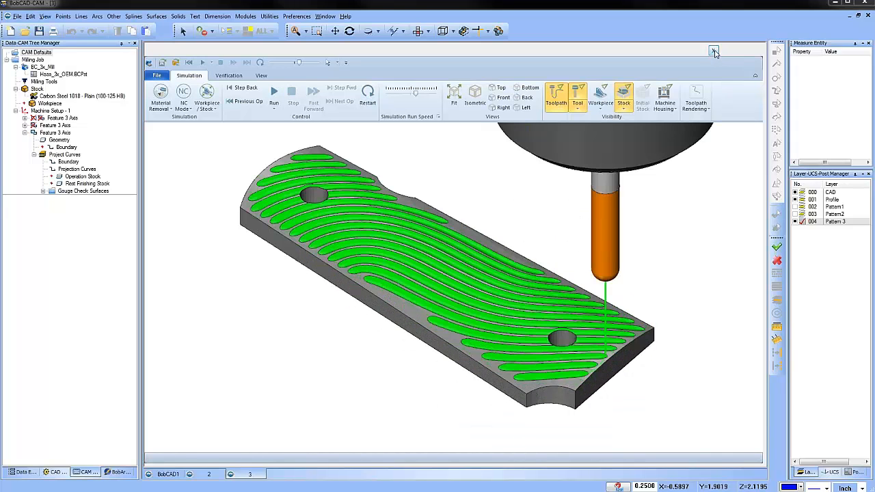
left_click(714, 52)
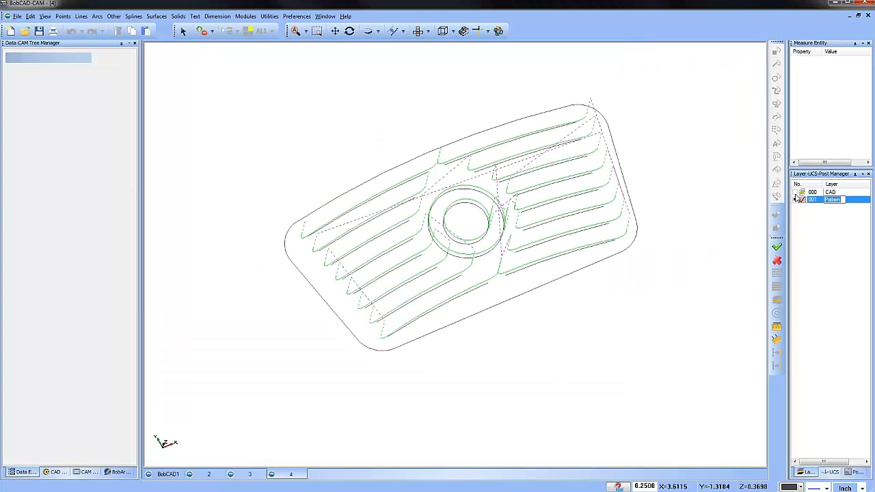
- Show layer 000 in file 4 to view the rounded pad solid together with its pattern toolpath
left_click(794, 193)
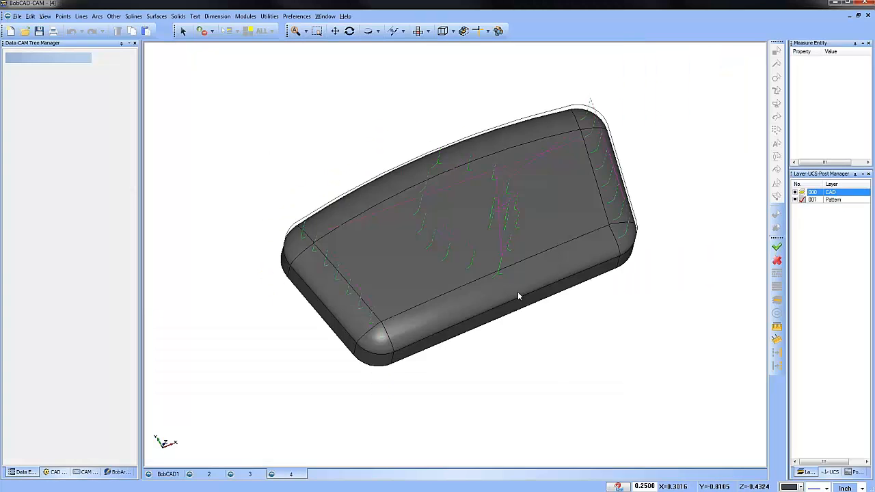
middle_click_drag(518, 295, 511, 271)
middle_click_drag(552, 312, 478, 205)
- Run the machining simulation of the pad's Project Curves toolpath in file 4 and exit the simulation
left_click(246, 16)
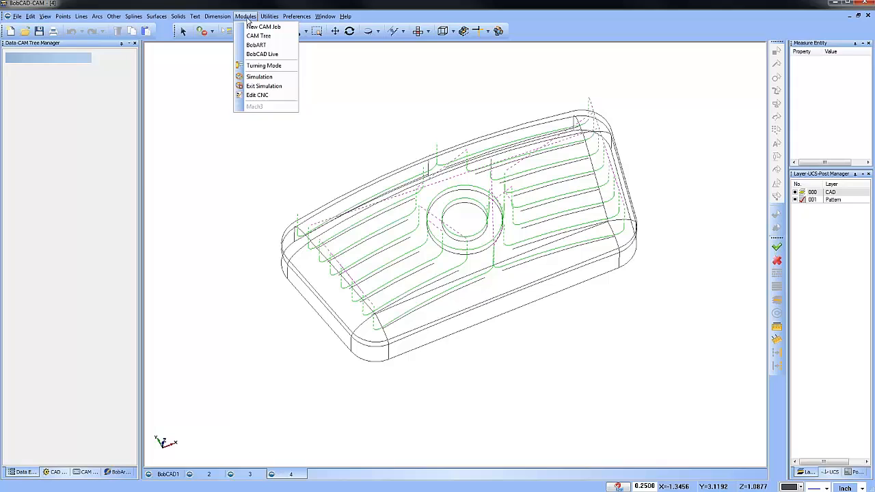
left_click(259, 77)
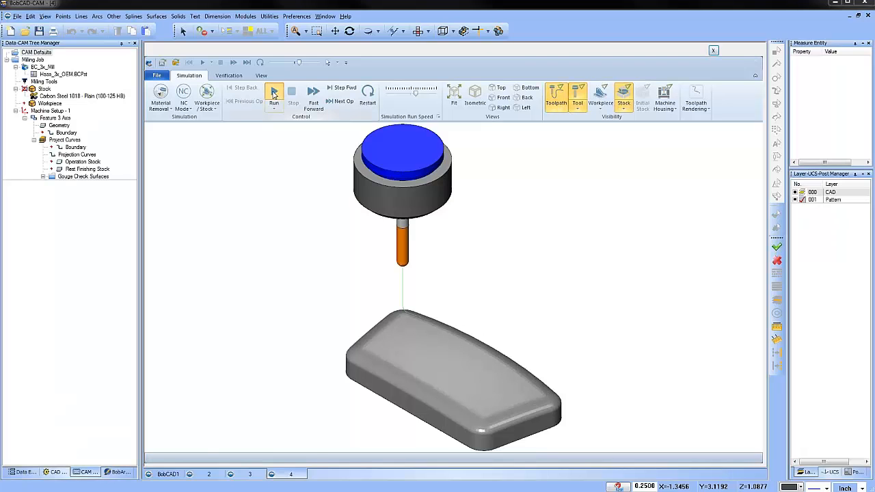
left_click(274, 95)
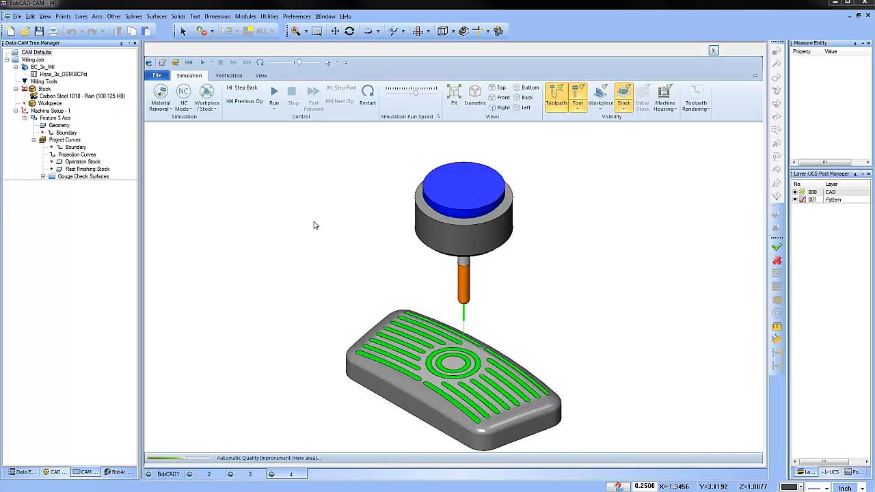
left_click(713, 52)
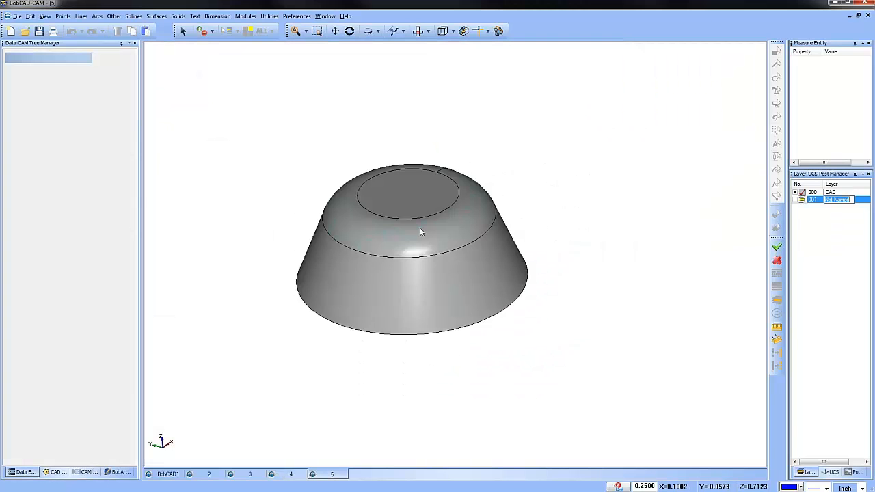
- Display the Radial toolpath of the first 3-axis feature on the tapered dome part in file 5
middle_click_drag(477, 255, 483, 291)
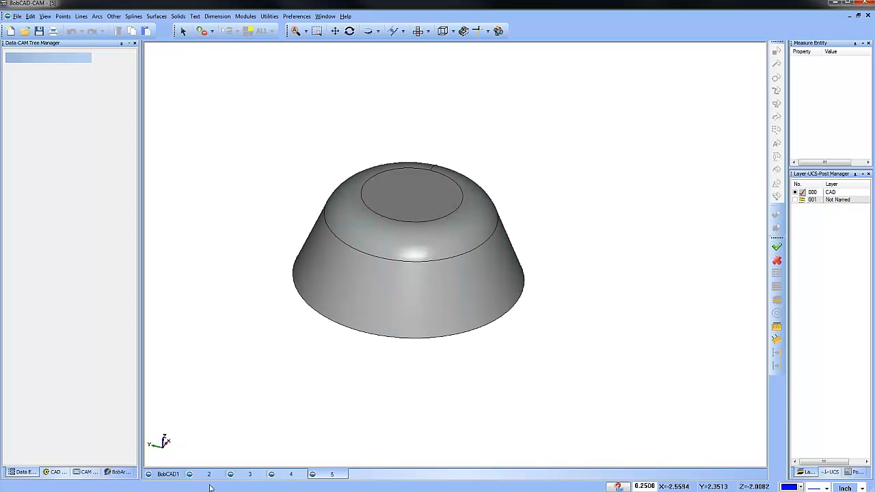
left_click(86, 472)
left_click(45, 149)
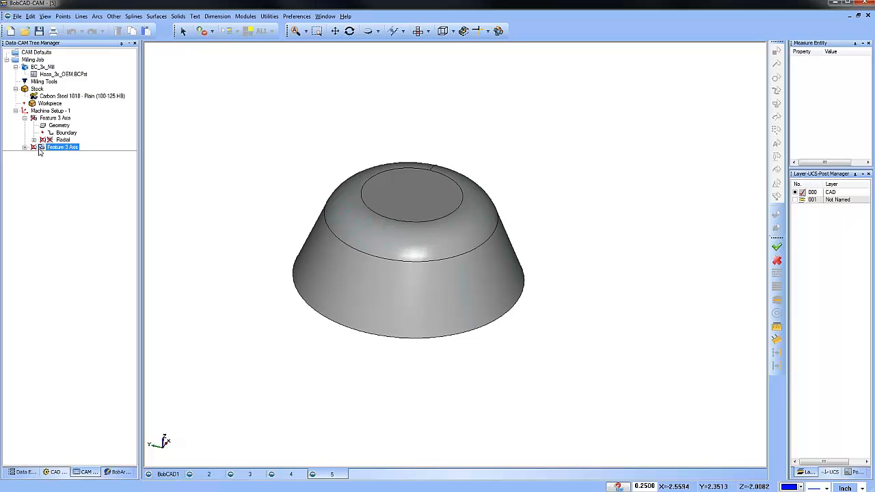
left_click(61, 140)
middle_click_drag(431, 271, 429, 292)
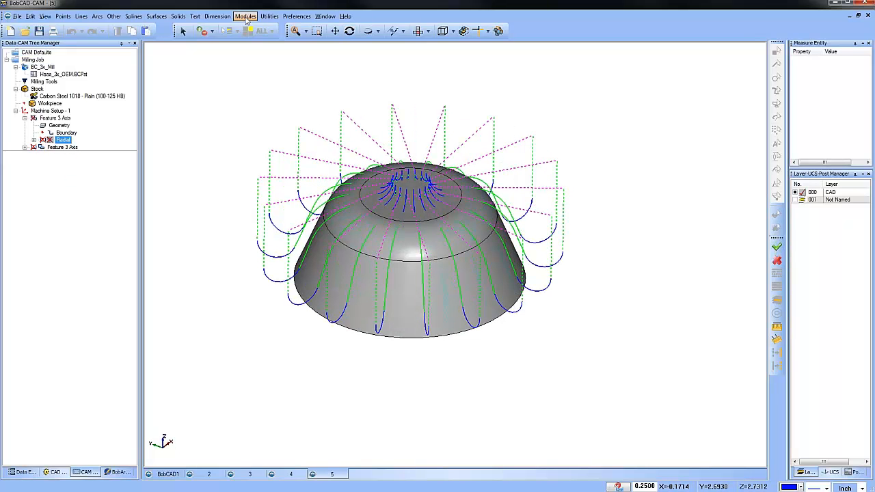
- Run the machining simulation of the Radial toolpath in file 5, examine the cut grooves around the dome, and exit the simulation
left_click(245, 17)
left_click(280, 80)
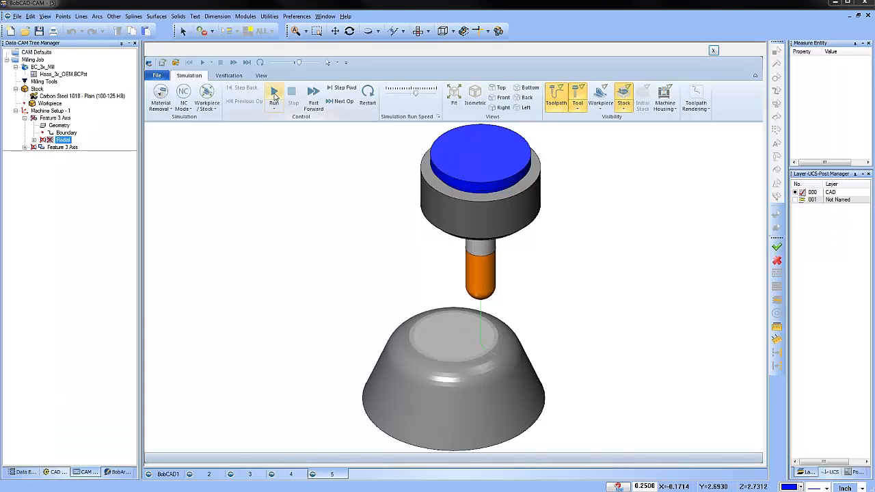
left_click(274, 96)
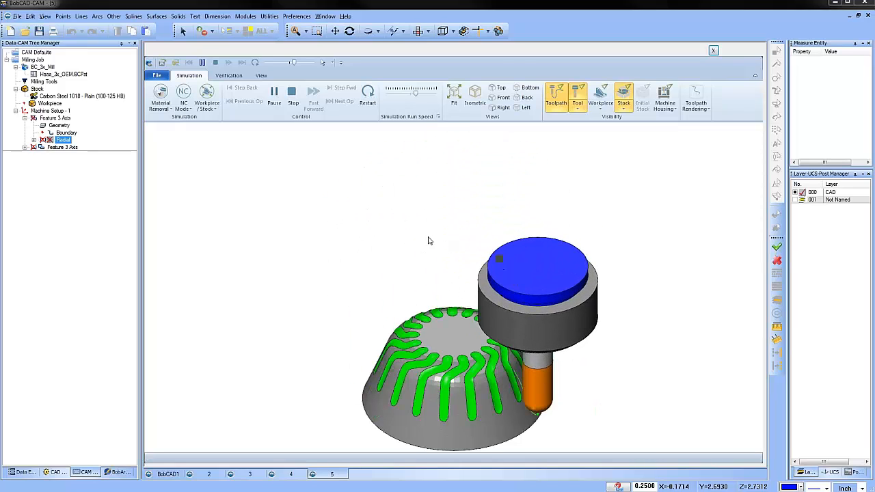
scroll(429, 230, "down", 7)
scroll(433, 268, "up", 9)
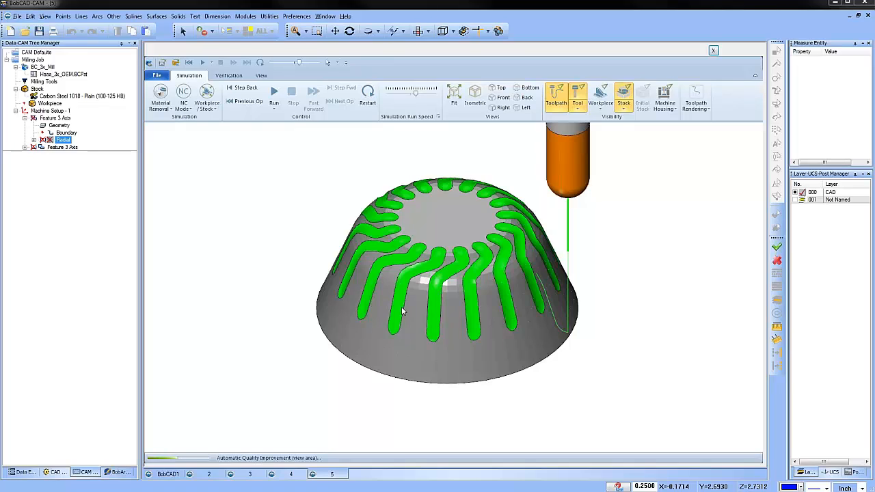
left_click(714, 51)
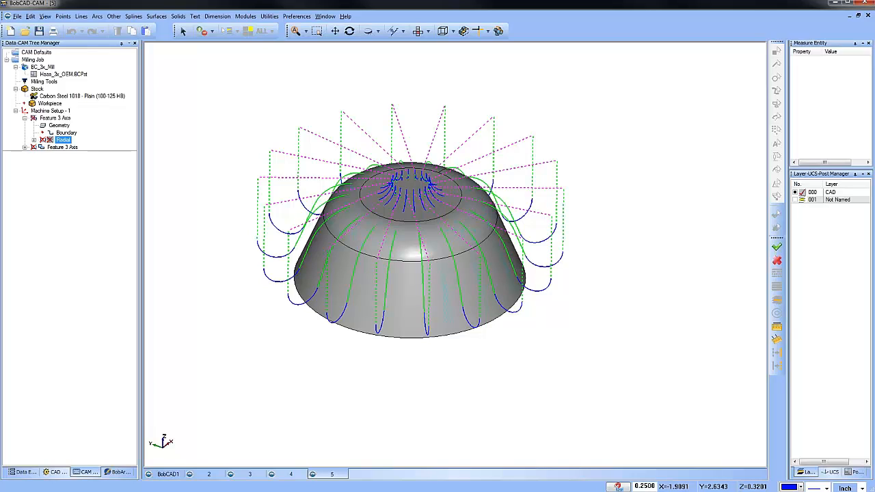
scroll(410, 246, "down", 2)
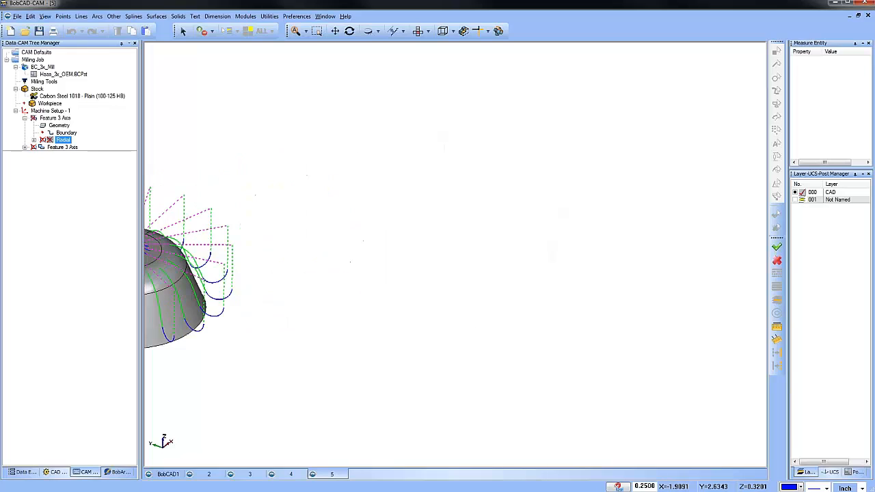
scroll(410, 246, "up", 1)
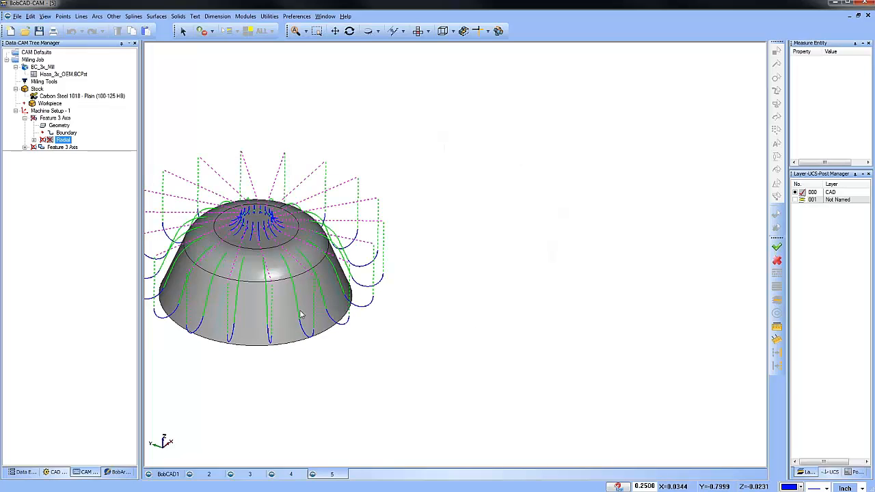
scroll(492, 307, "down", 2)
scroll(527, 299, "down", 1)
scroll(336, 303, "up", 4)
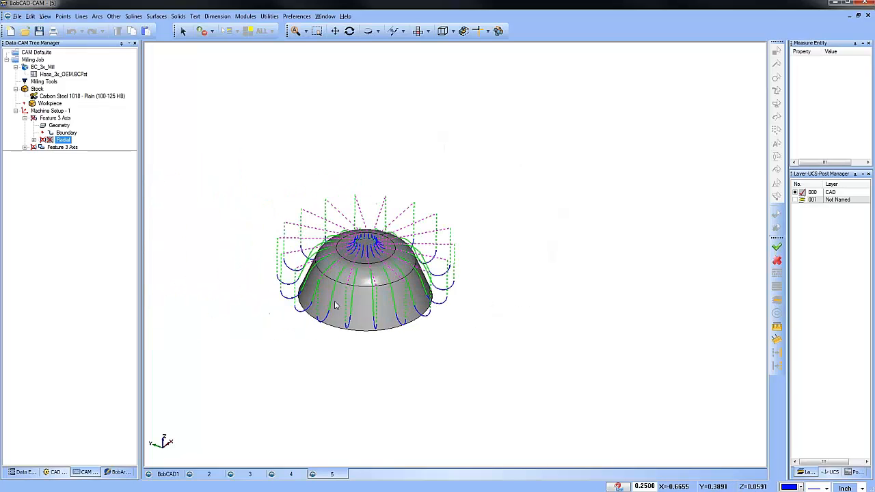
middle_click_drag(412, 312, 456, 295)
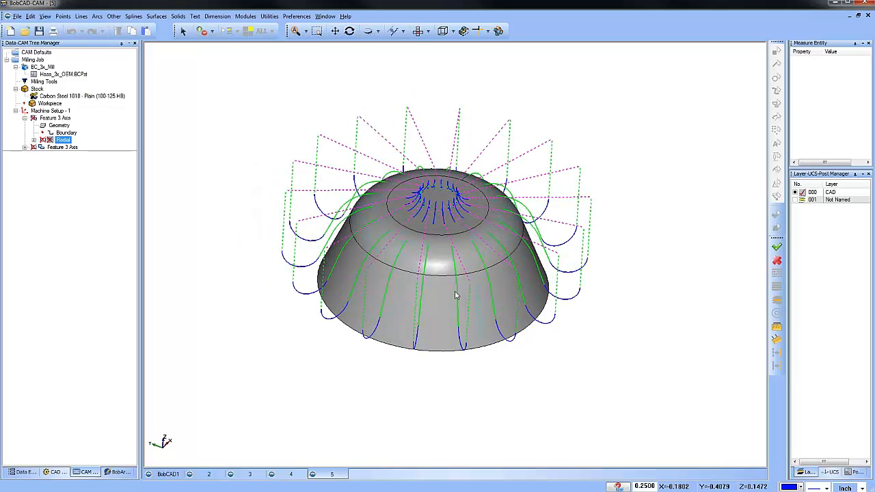